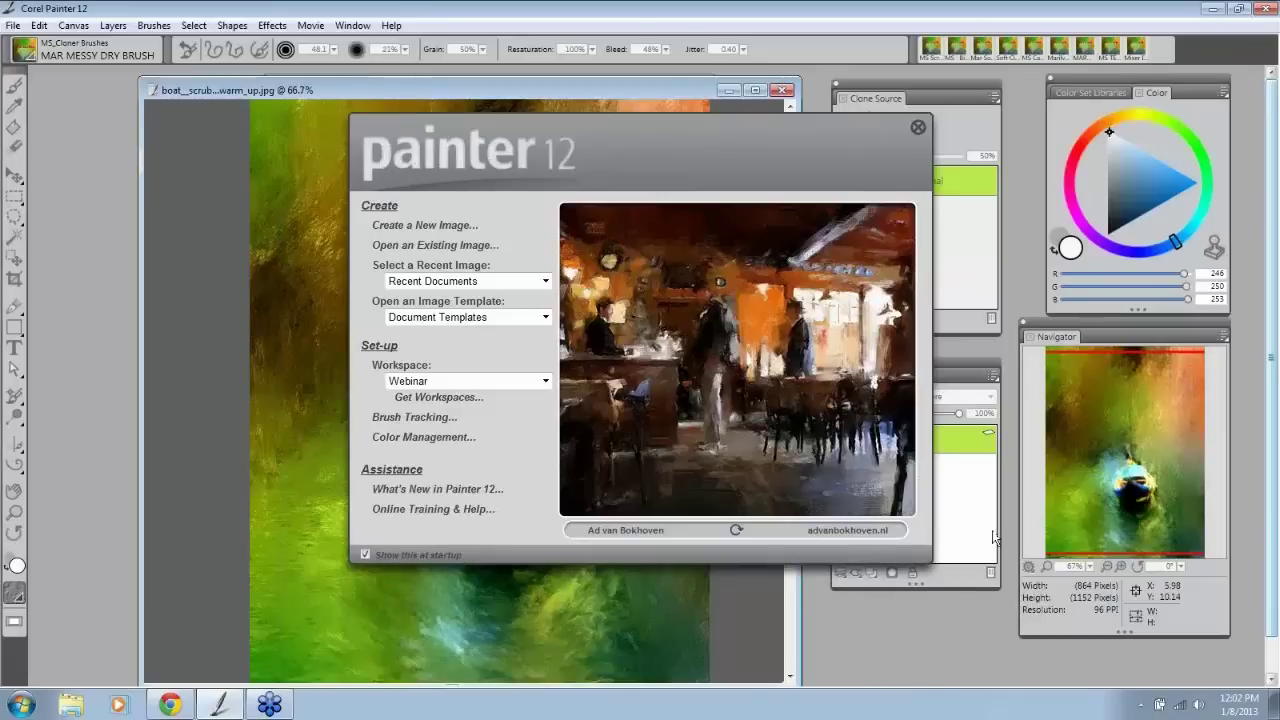
Step: Close the welcome screen and minimize both open image windows to clear the workspace
left_click(918, 127)
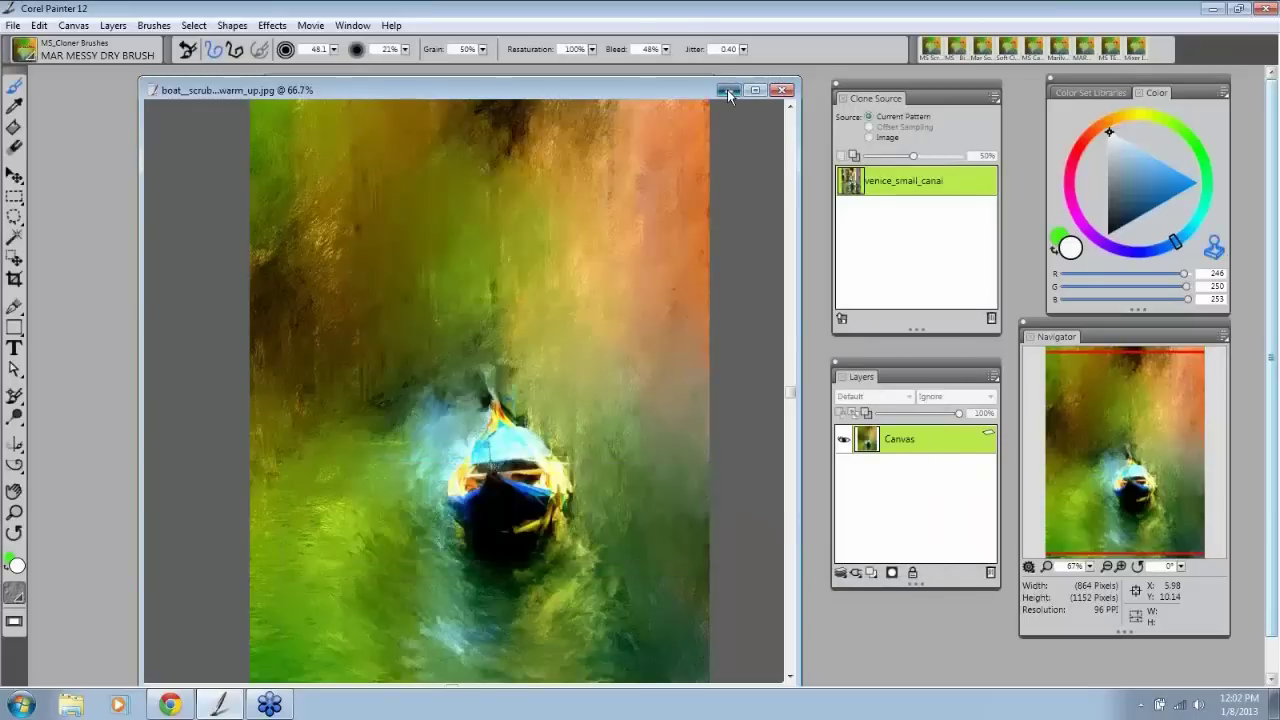
left_click(727, 89)
left_click(642, 89)
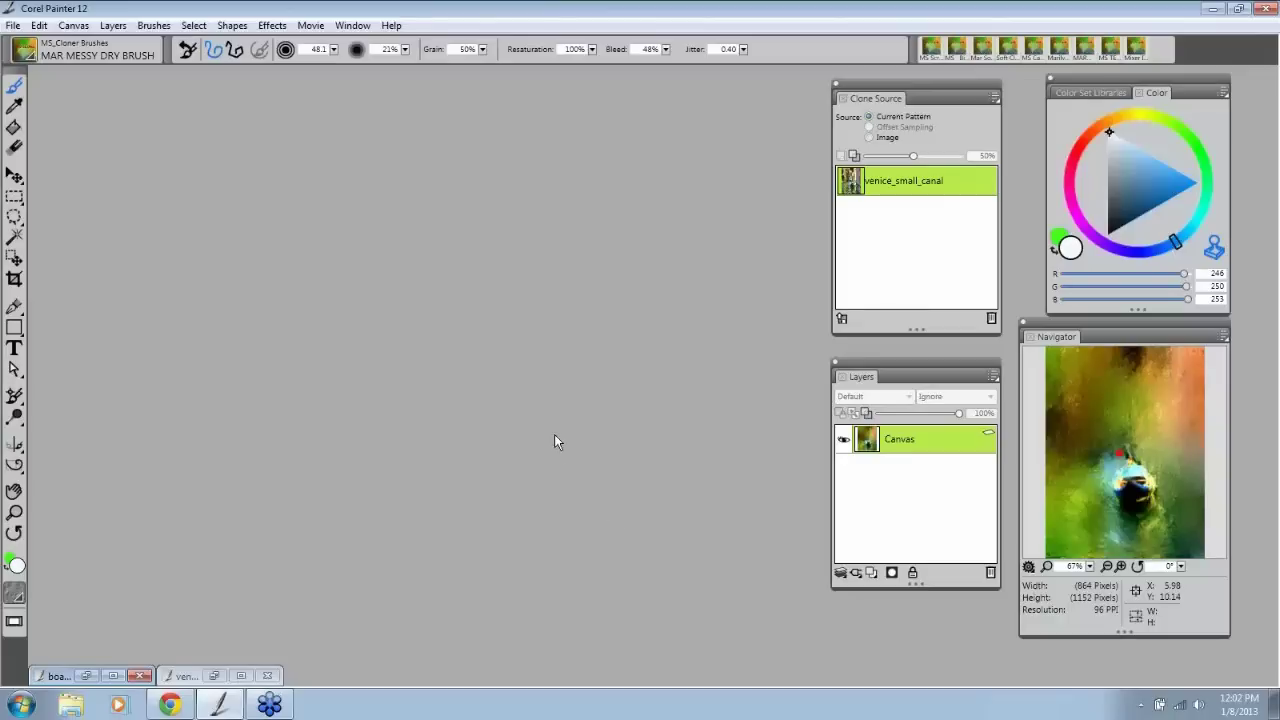
Step: Move the Clone Source panel up close to the Color panel and turn on clone color
mouse_move(930, 98)
left_mouse_down()
mouse_move(965, 76)
mouse_move(938, 77)
left_mouse_up()
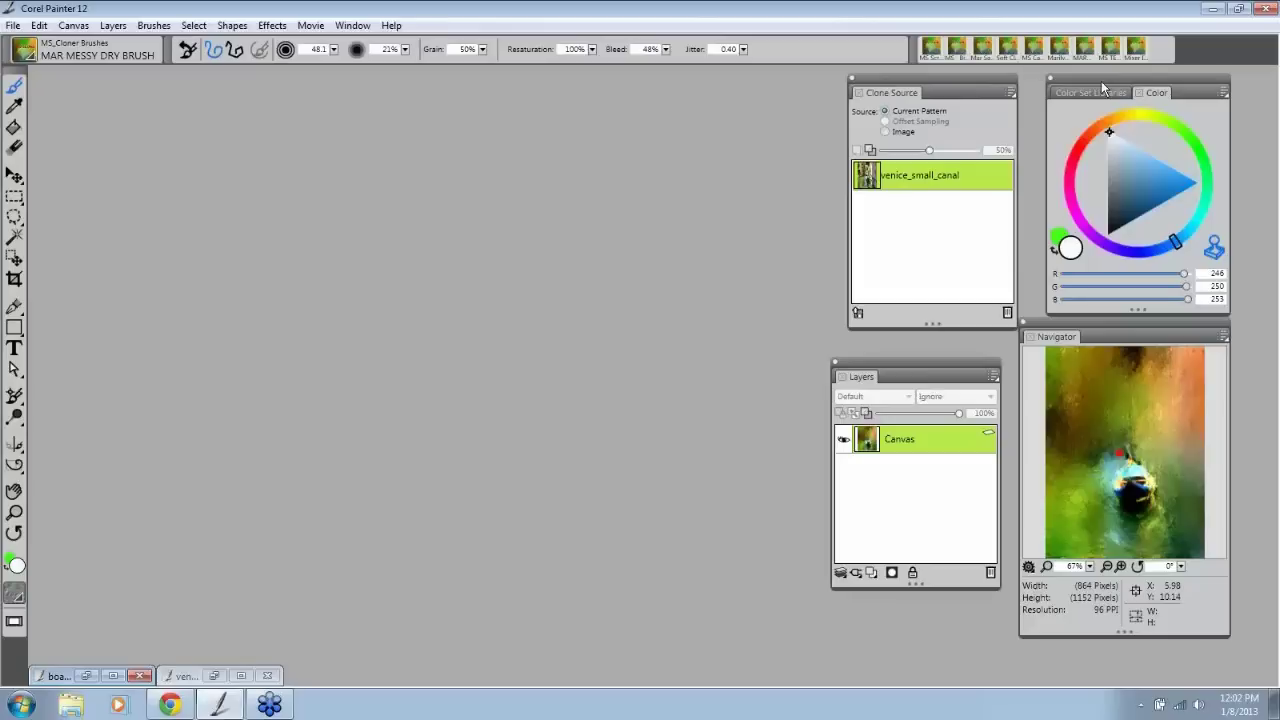
left_click(1215, 249)
Step: Align the Layers panel under Clone Source before closing it, and lower the Navigator panel slightly below the Color panel
mouse_move(894, 360)
left_mouse_down()
mouse_move(892, 335)
mouse_move(890, 352)
left_mouse_up()
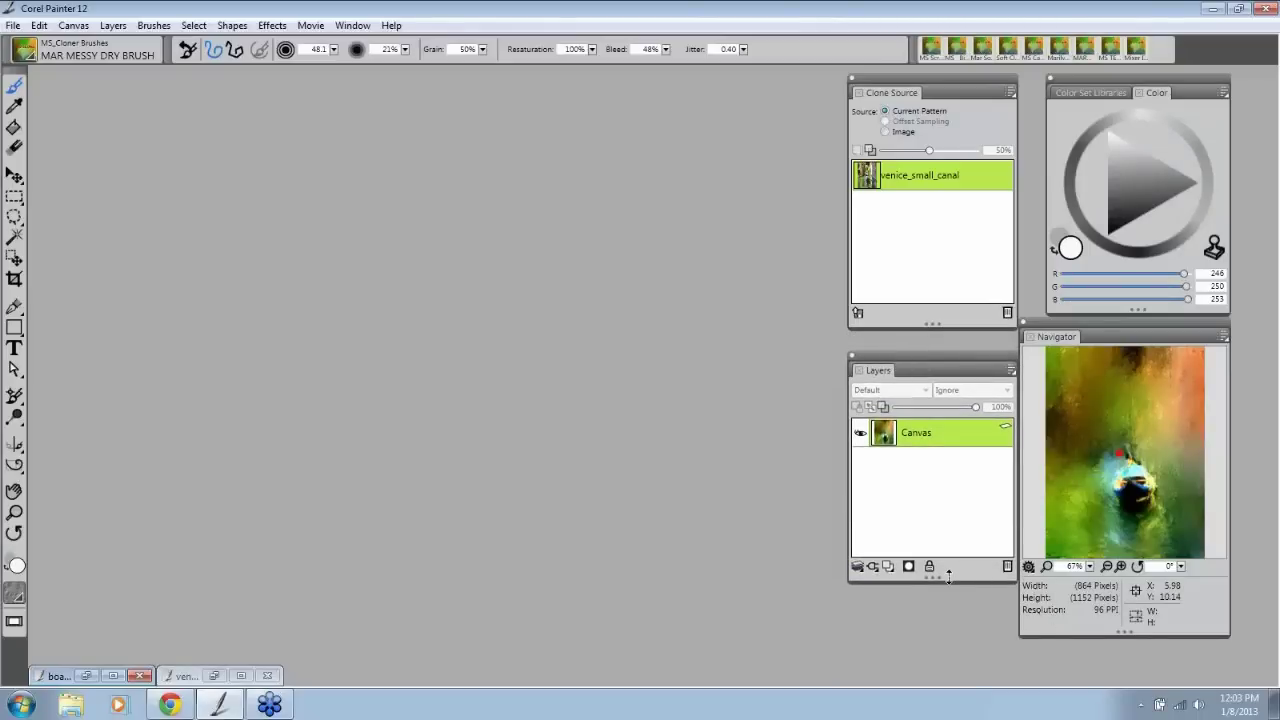
left_click(854, 355)
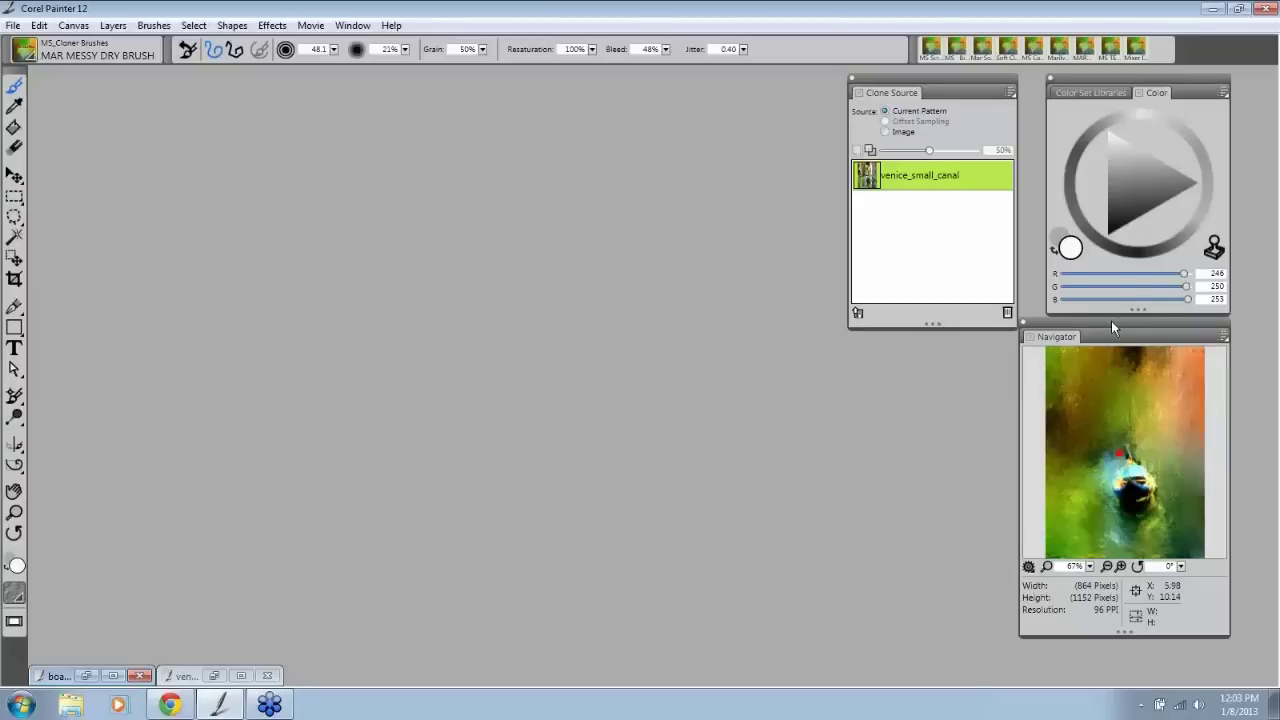
left_click_drag(1111, 320, 1114, 334)
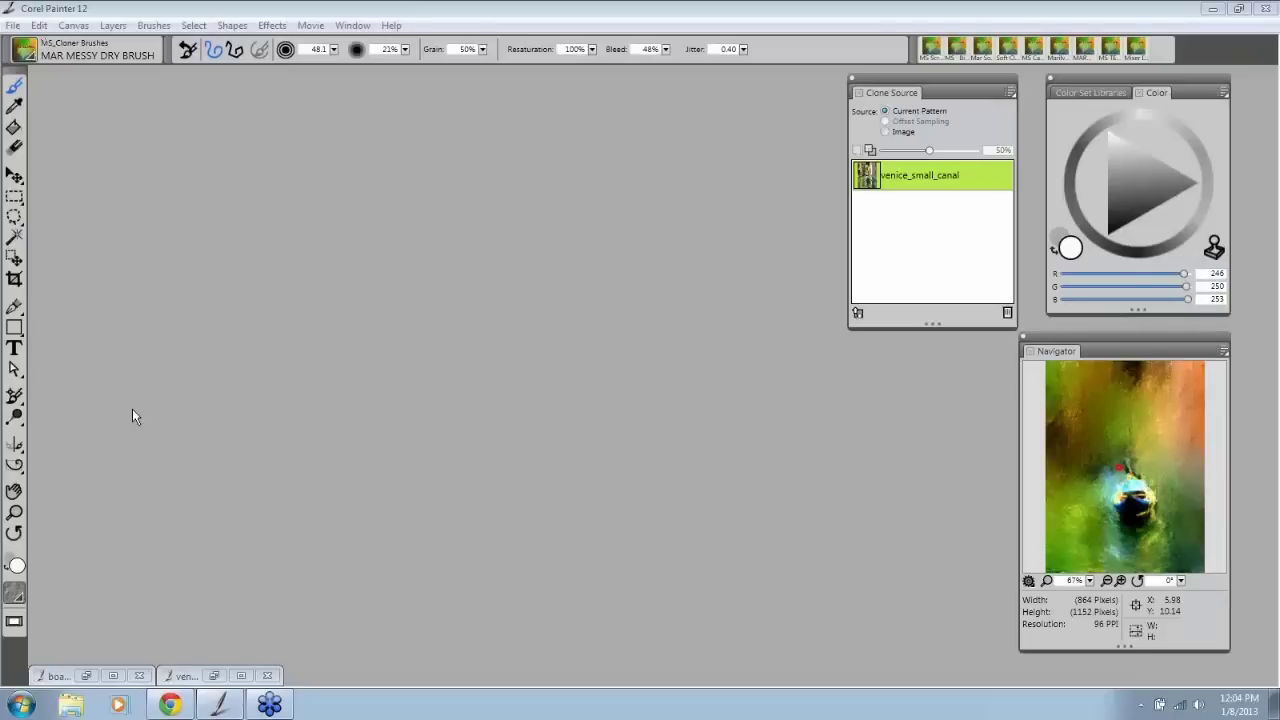
Step: Review the Quick Clone preferences for source image, canvas, tracing paper and cloner brushes, and accept them as they are
left_click(38, 26)
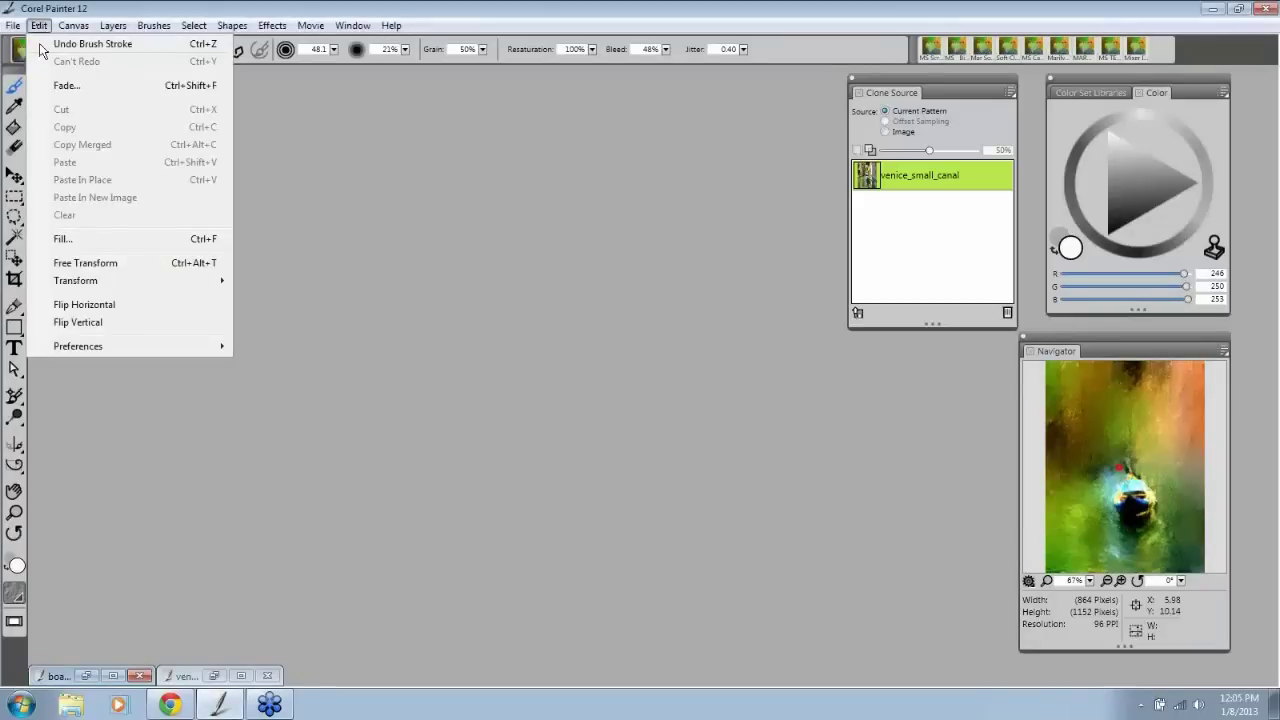
mouse_move(210, 350)
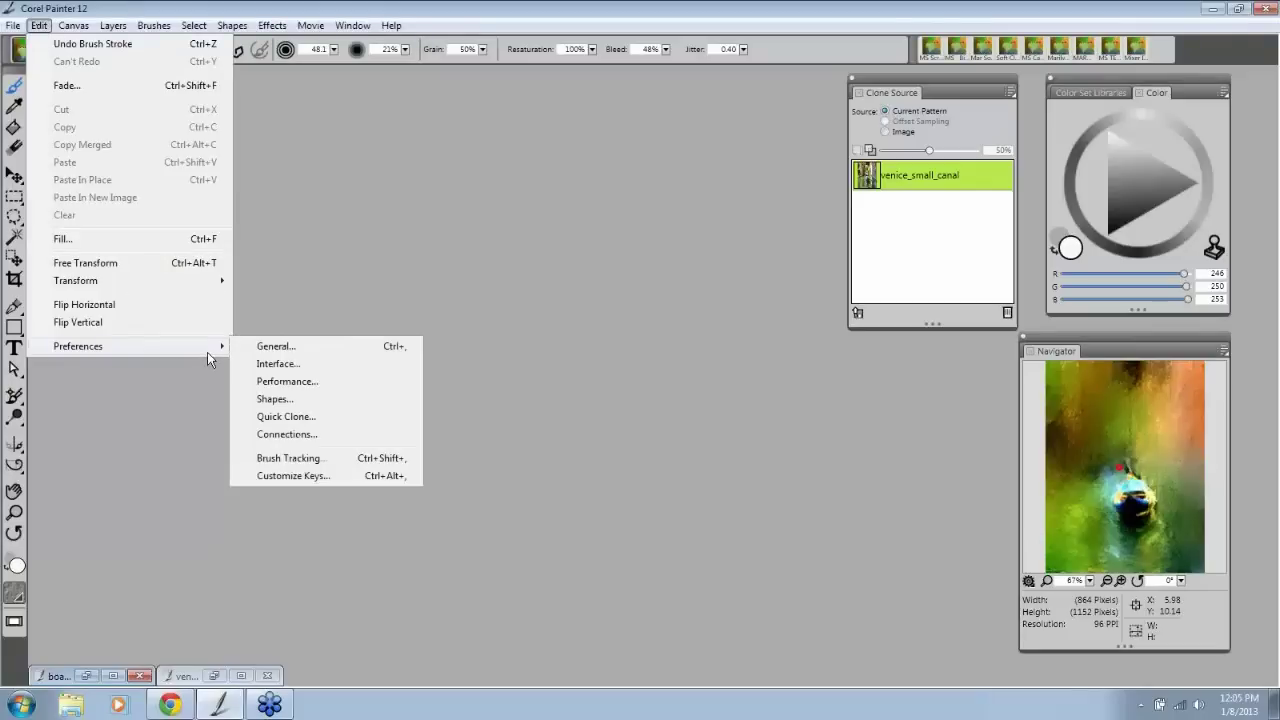
left_click(314, 416)
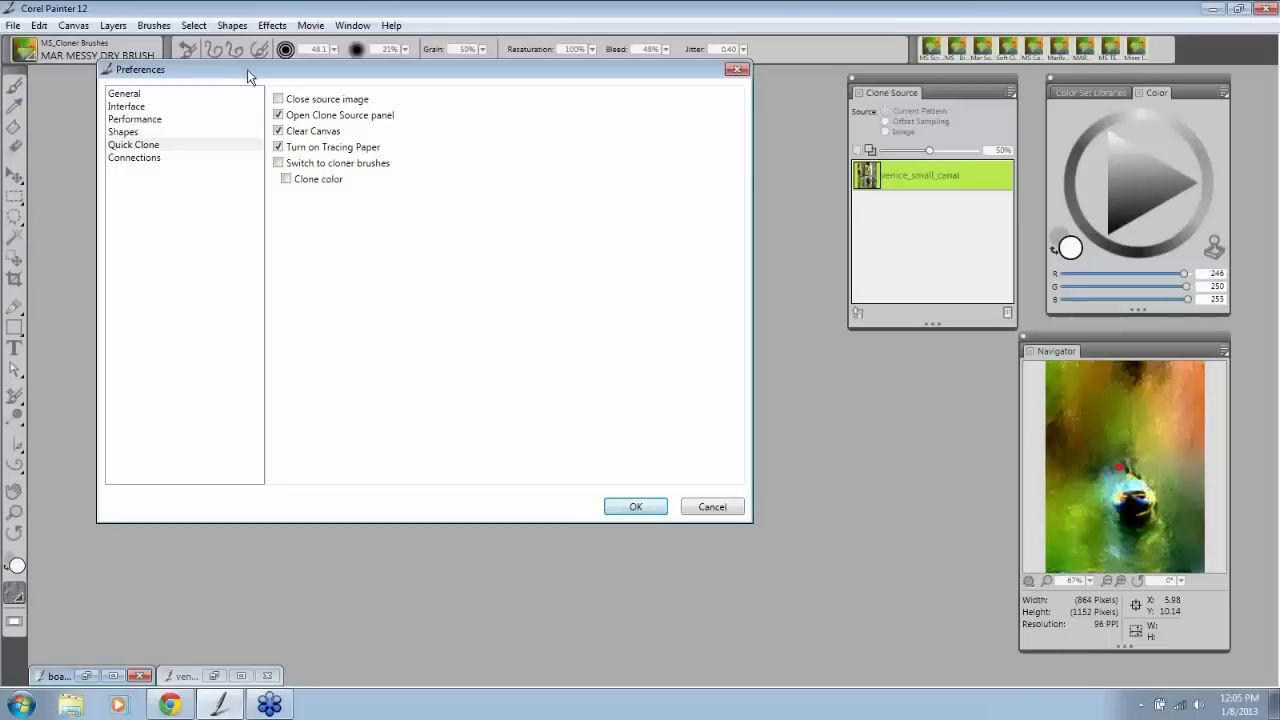
left_click_drag(247, 69, 355, 127)
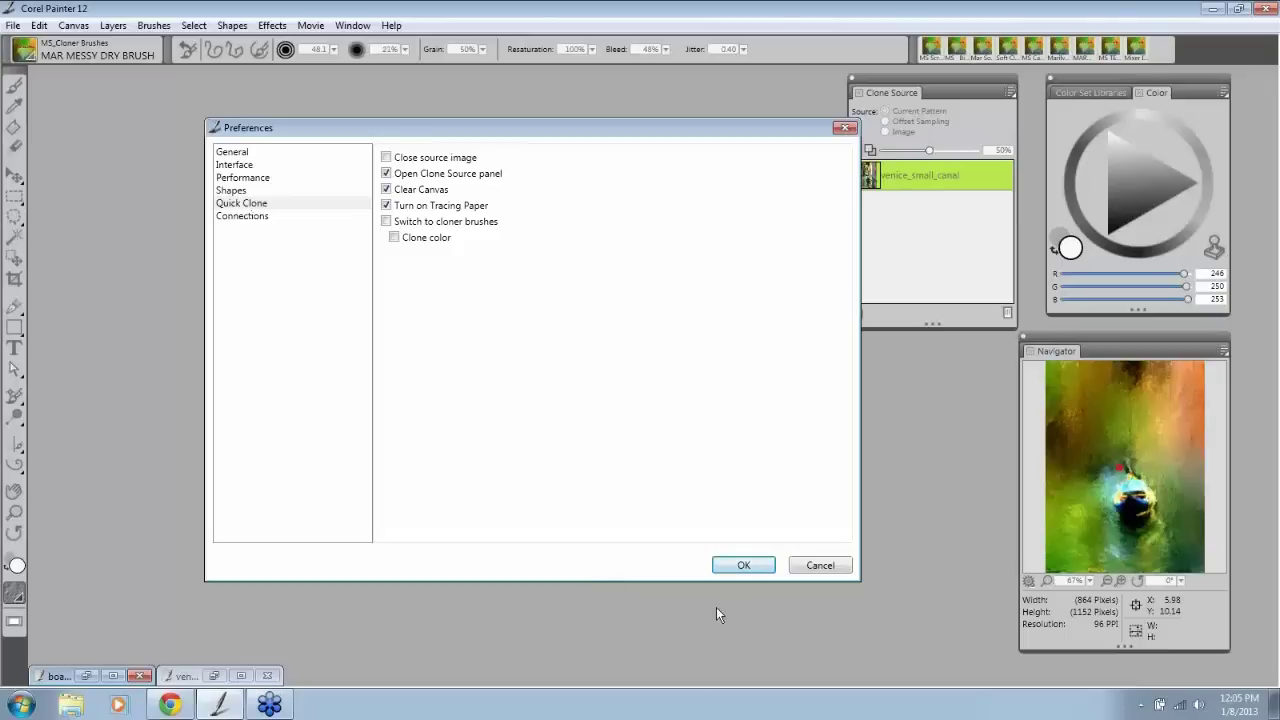
left_click(744, 565)
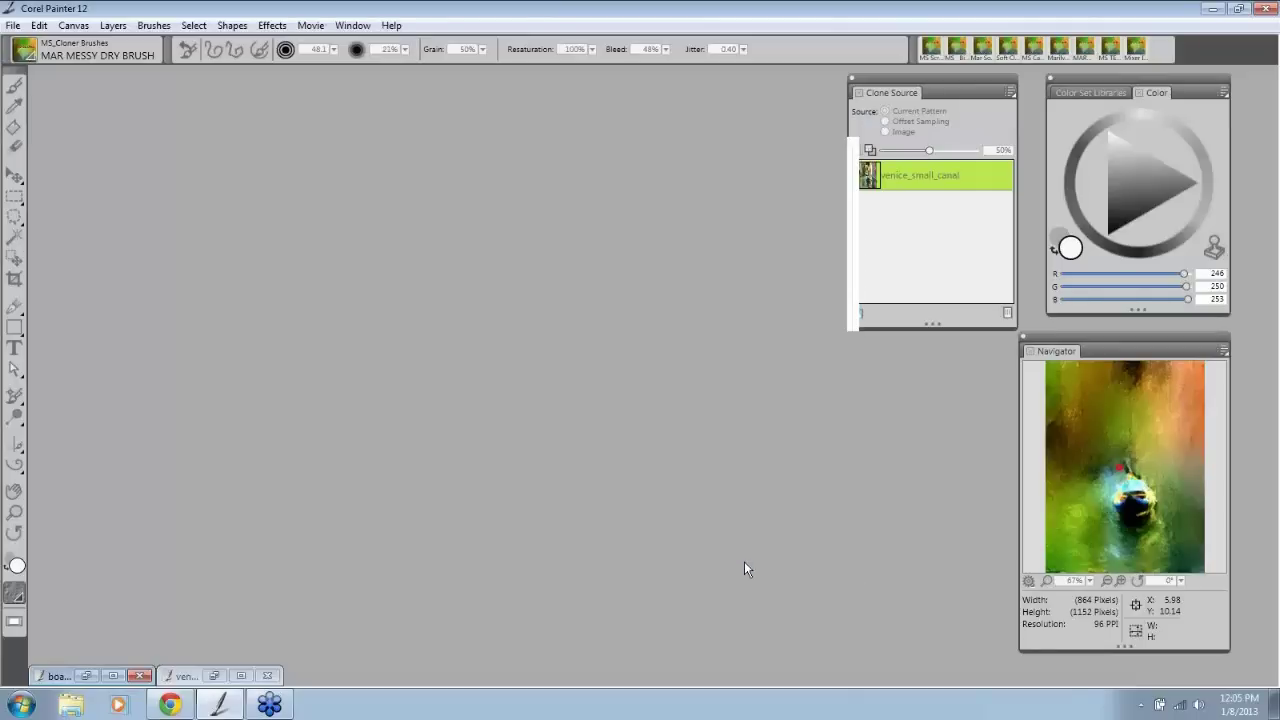
Step: Move the Clone Source panel slightly away from the Color panel and view the brush variants in the MS_Cloner Brushes category
left_click_drag(911, 77, 885, 90)
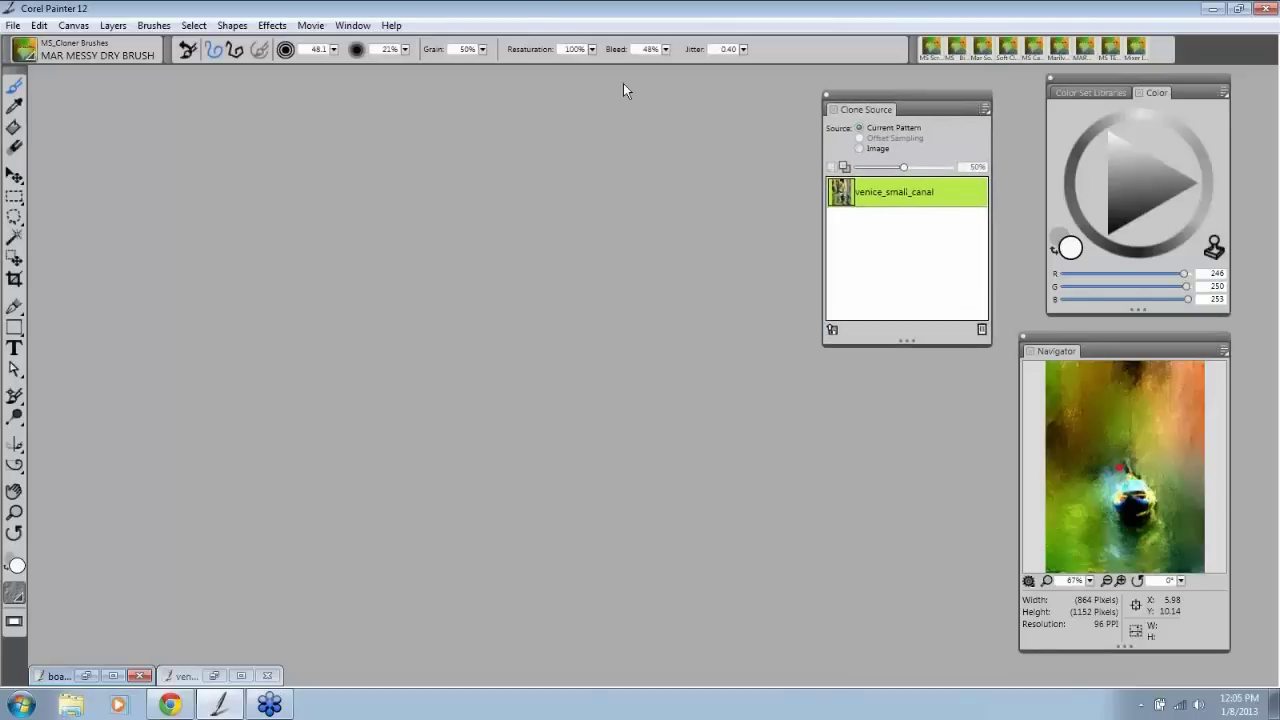
left_click(24, 52)
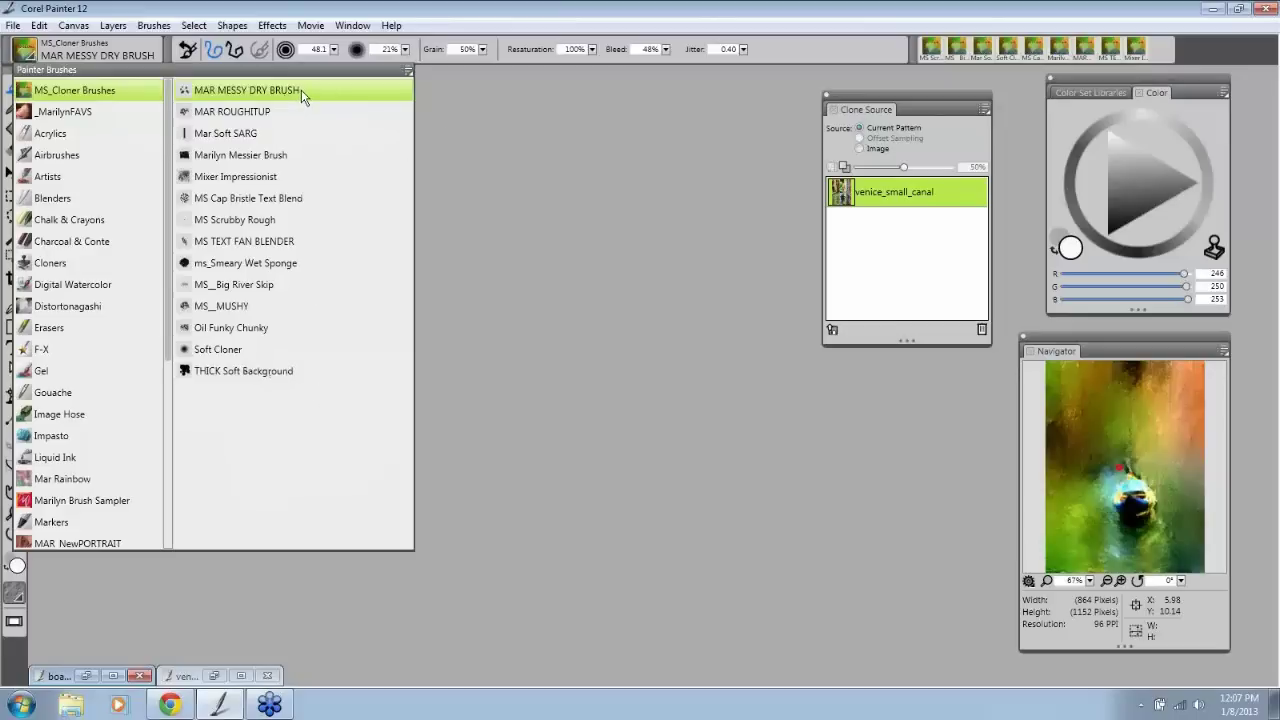
left_click(606, 237)
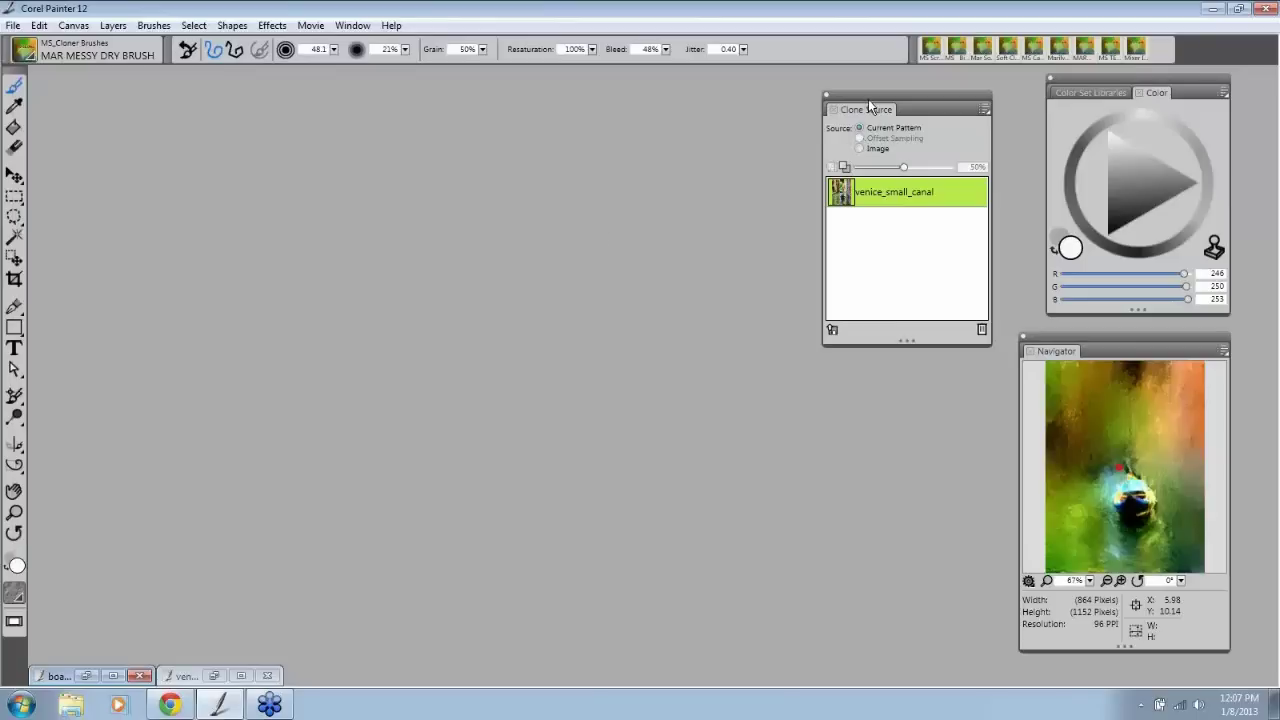
Step: Open BOAT_COLOR_PAINTING from the BOAT_COLORFUL folder and place its window beside the Clone Source panel
left_click(13, 25)
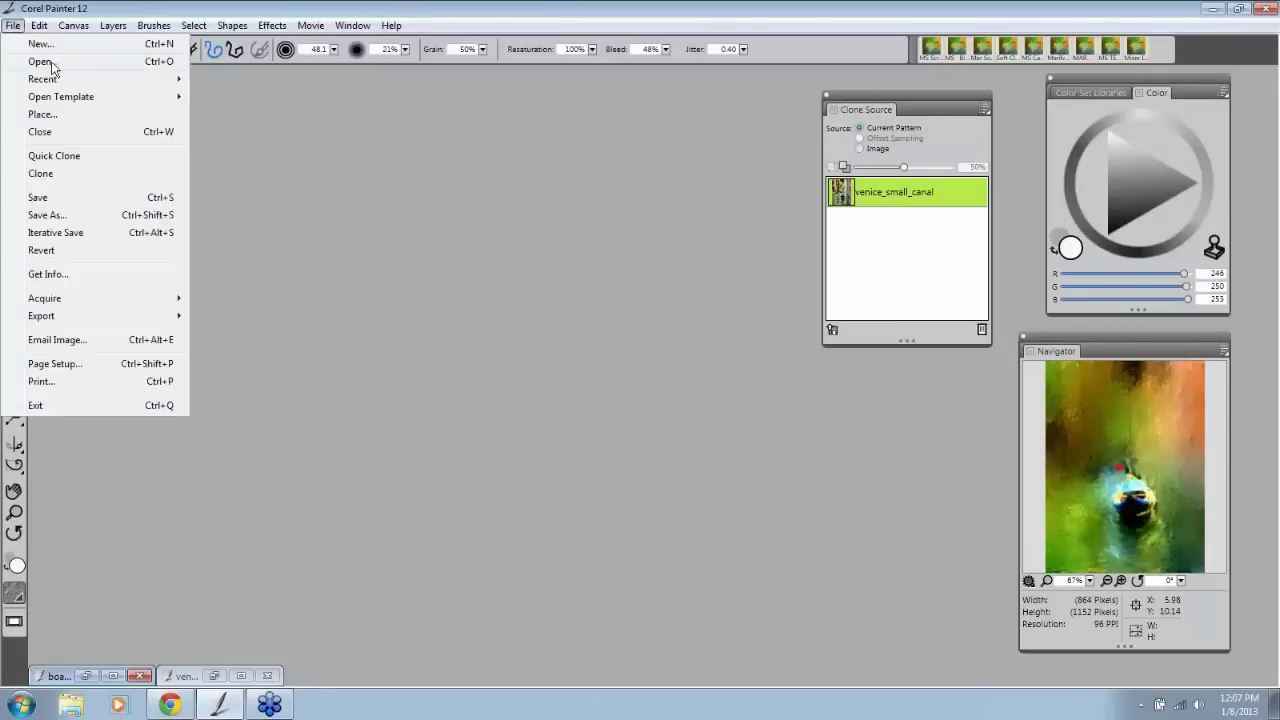
left_click(51, 62)
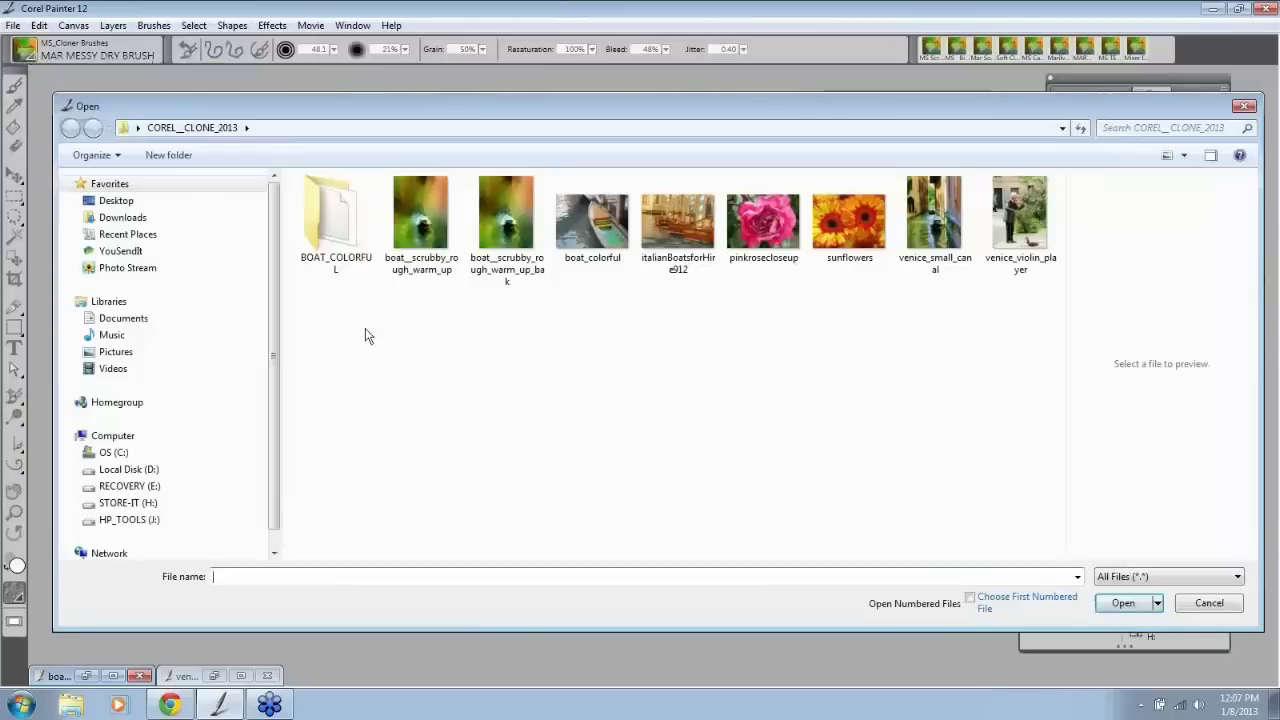
left_click(327, 211)
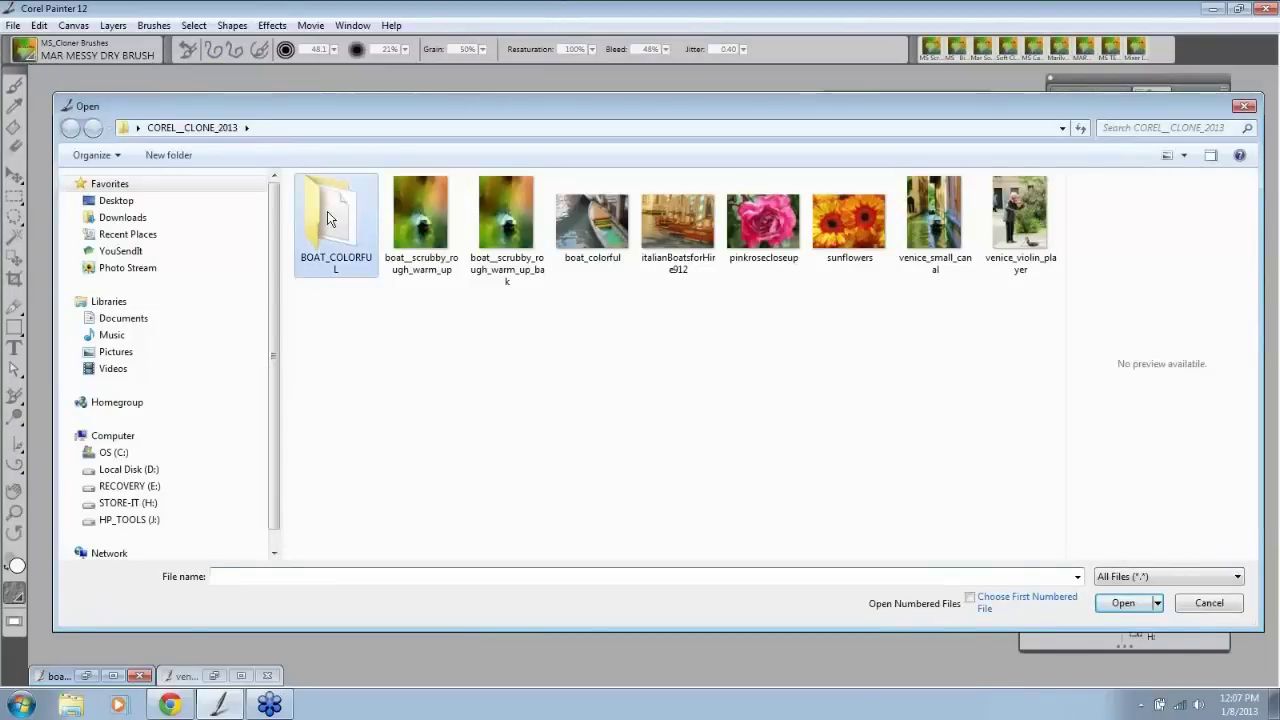
double_click(327, 211)
left_click(323, 205)
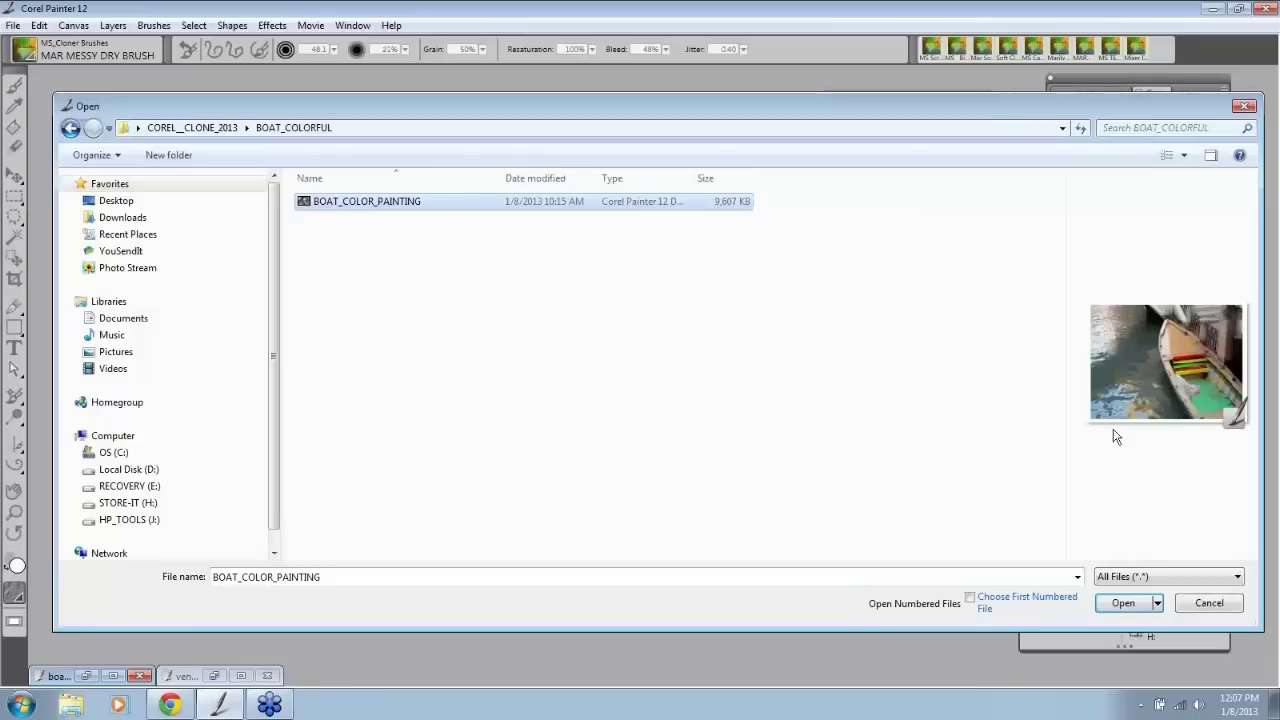
left_click(1128, 603)
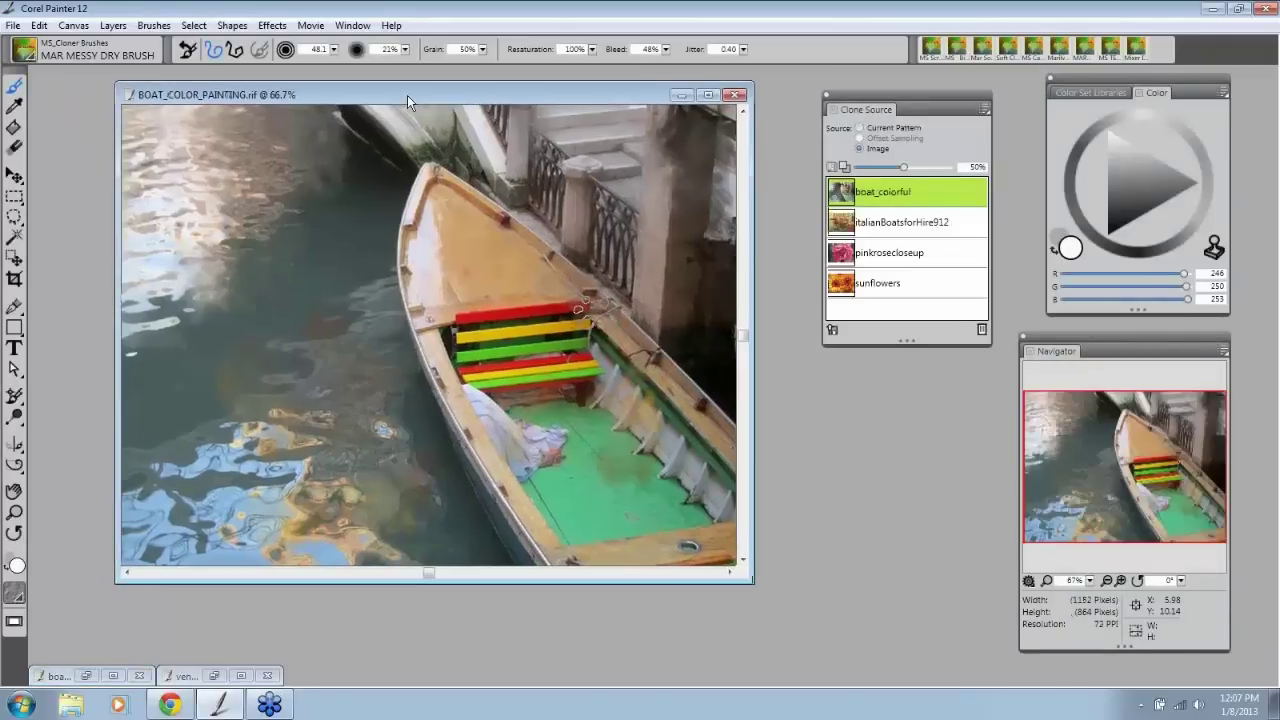
left_click_drag(407, 95, 444, 113)
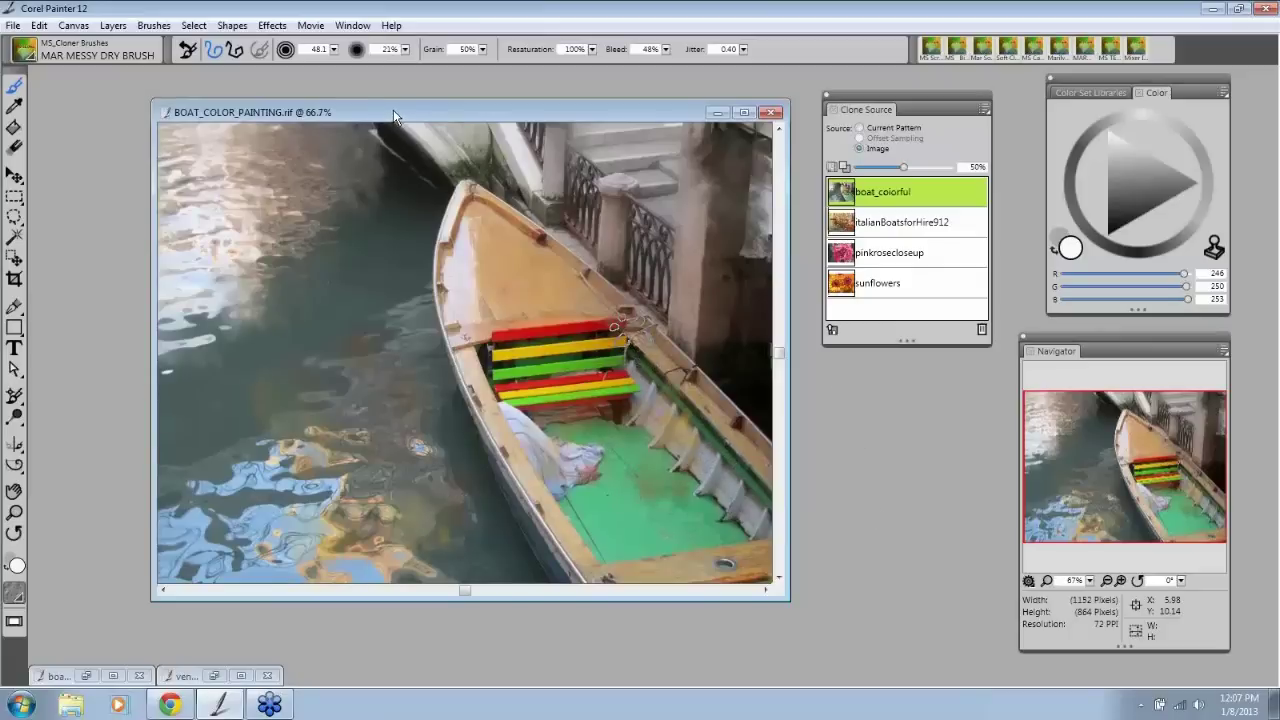
left_click_drag(394, 112, 402, 113)
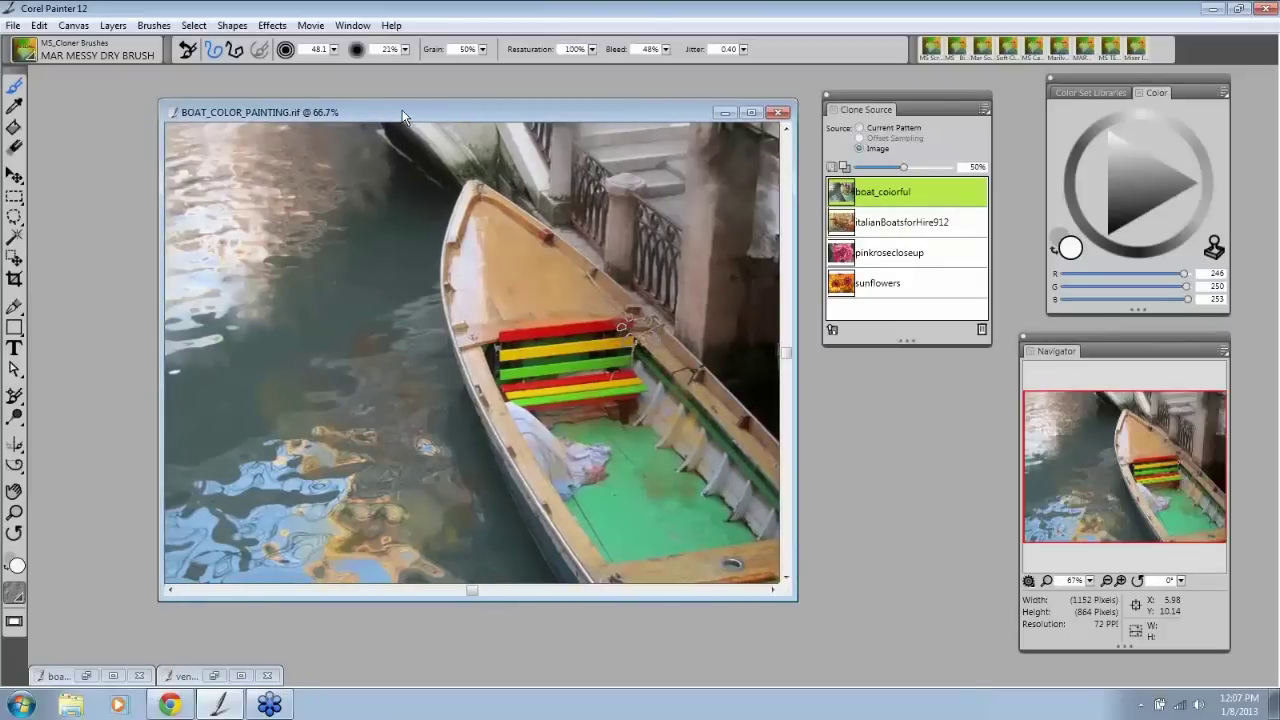
Step: Select each of the painting's embedded clone sources in turn and return to boat_colorful
left_click(937, 222)
left_click(909, 254)
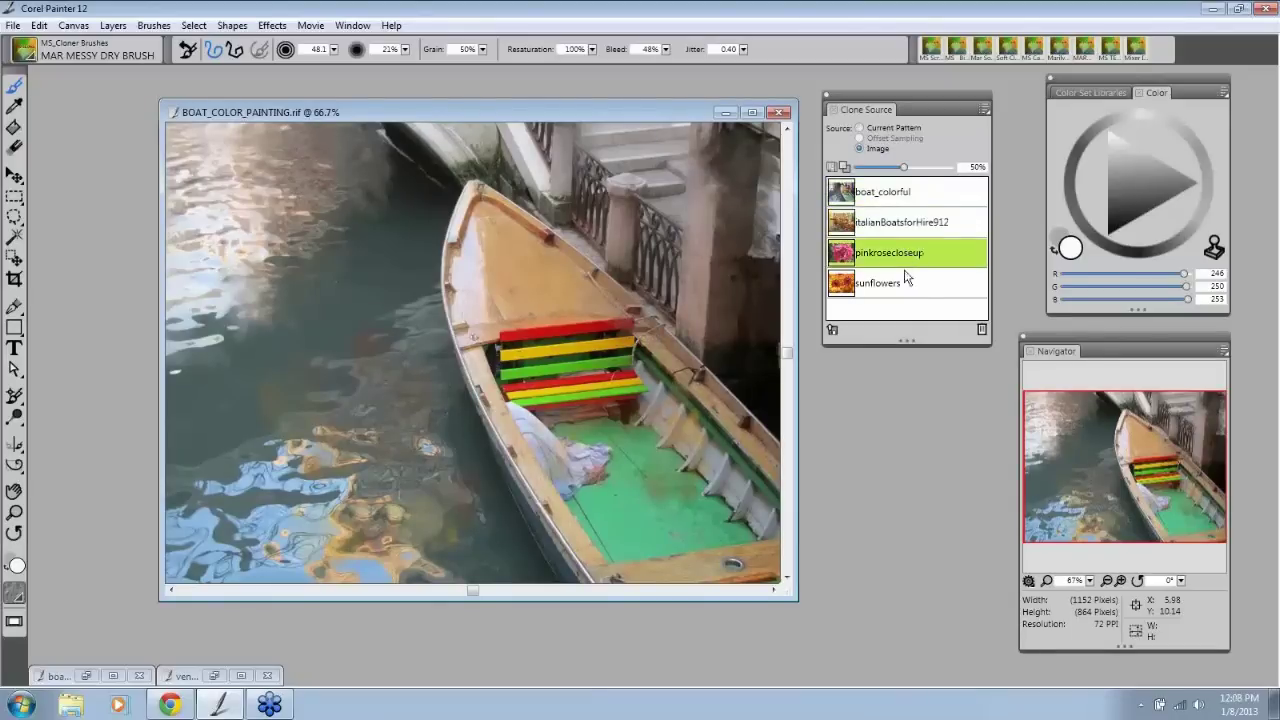
left_click(904, 284)
left_click(888, 194)
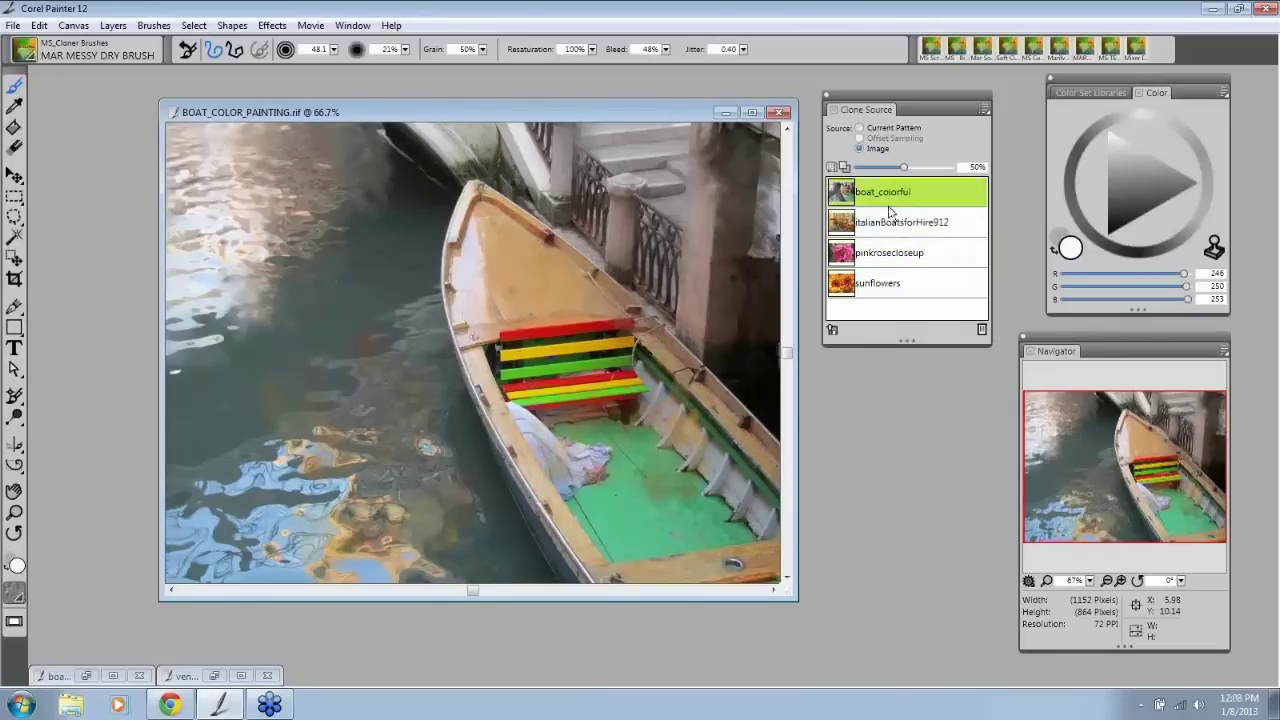
Step: Check the choices for adding another clone source and close the BOAT_COLOR_PAINTING document
left_click(832, 331)
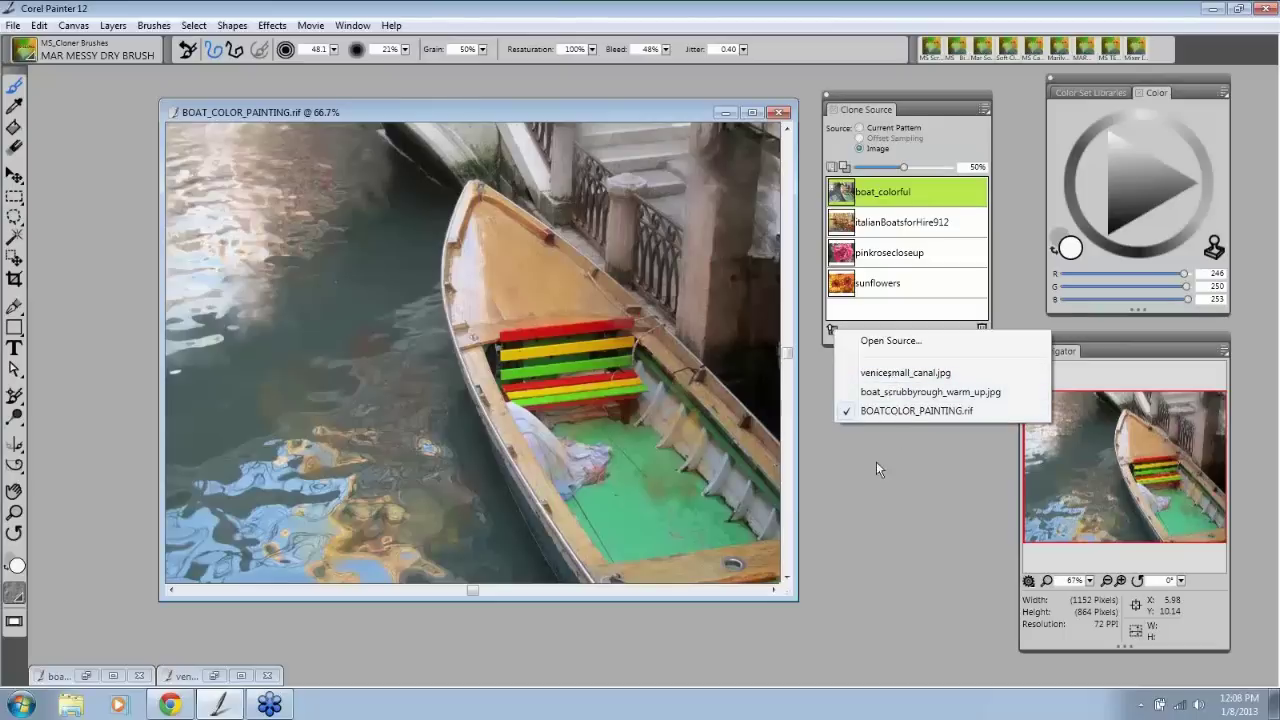
left_click(883, 496)
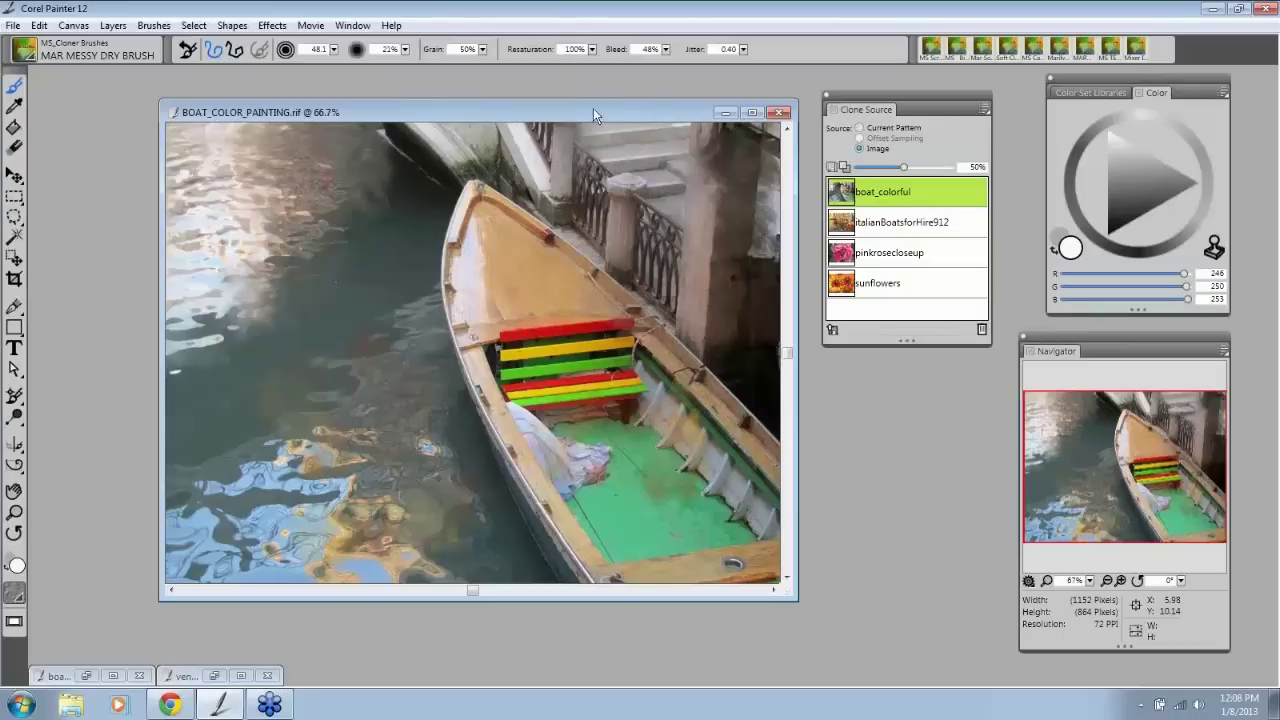
left_click(785, 118)
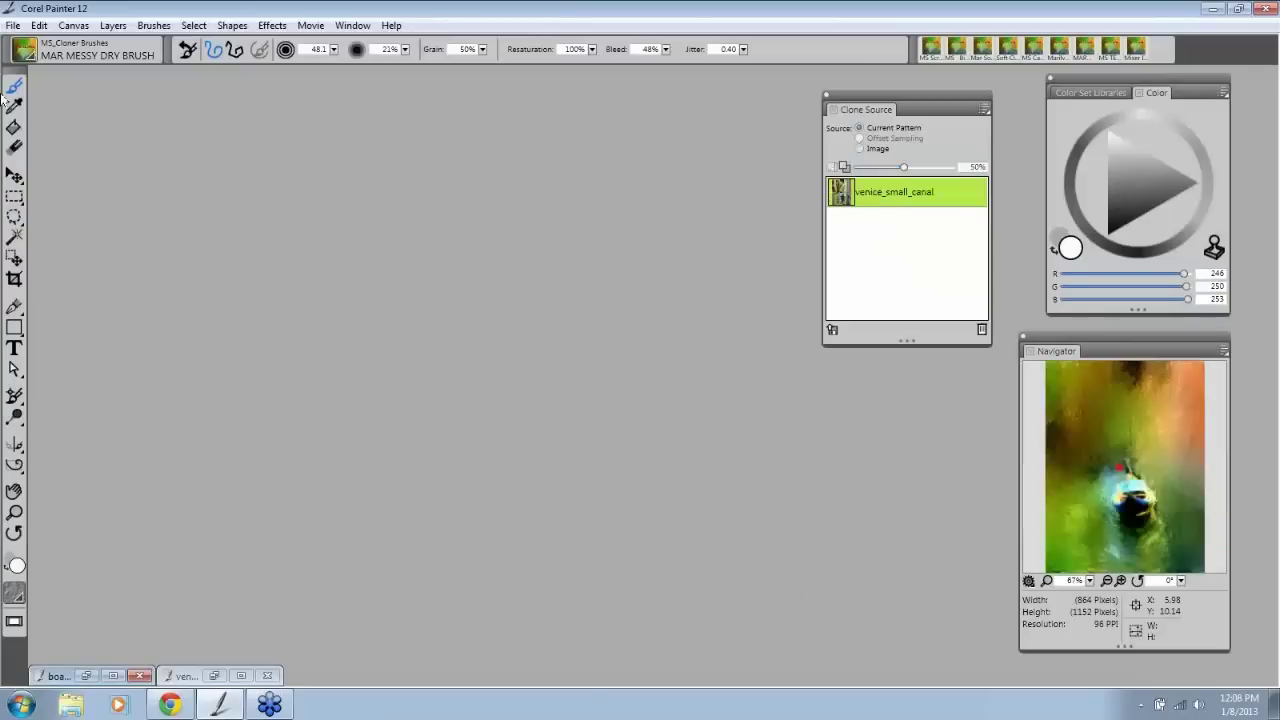
Step: Open the italianBoatsforHire912 photo from the COREL__CLONE_2013 folder
left_click(13, 25)
left_click(40, 61)
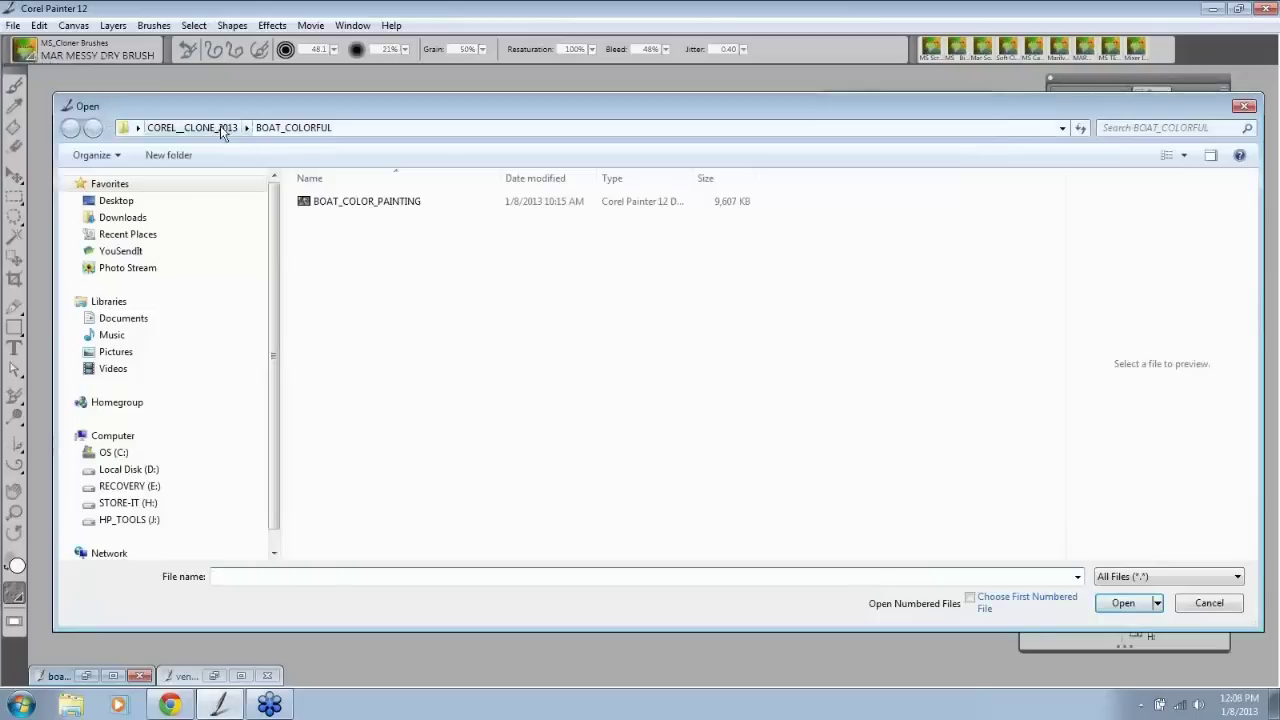
left_click(220, 127)
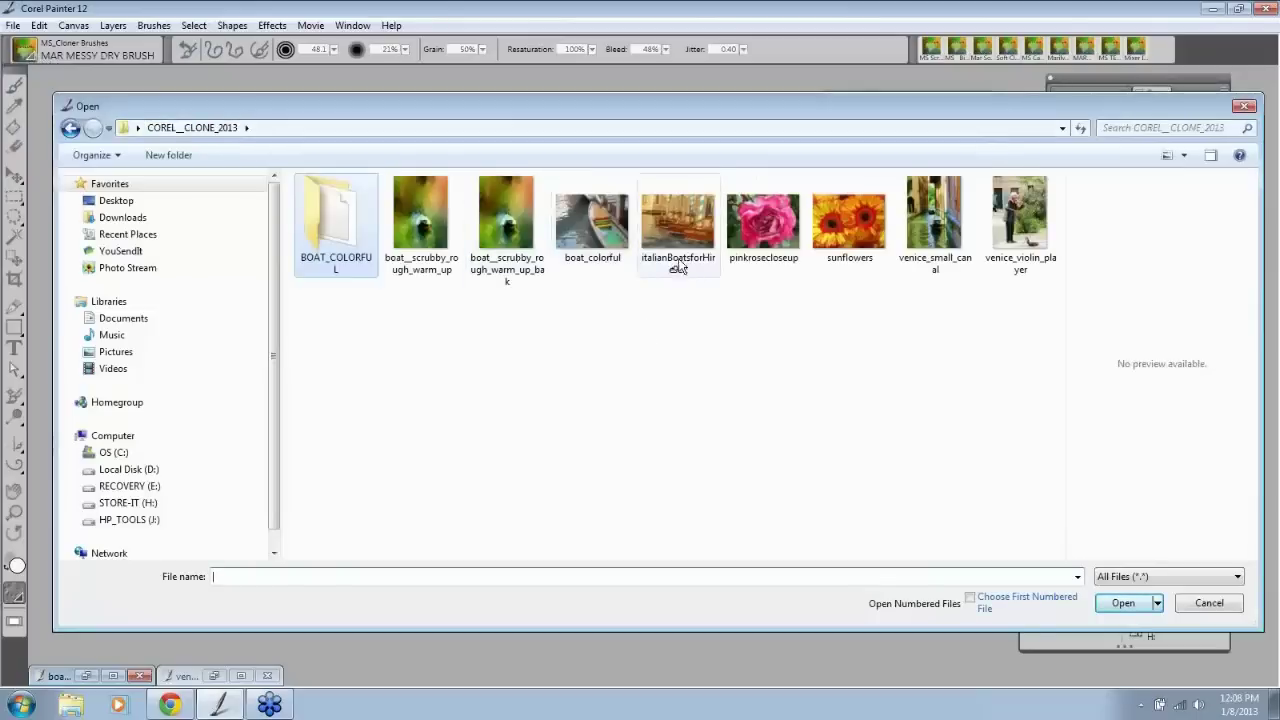
left_click(672, 240)
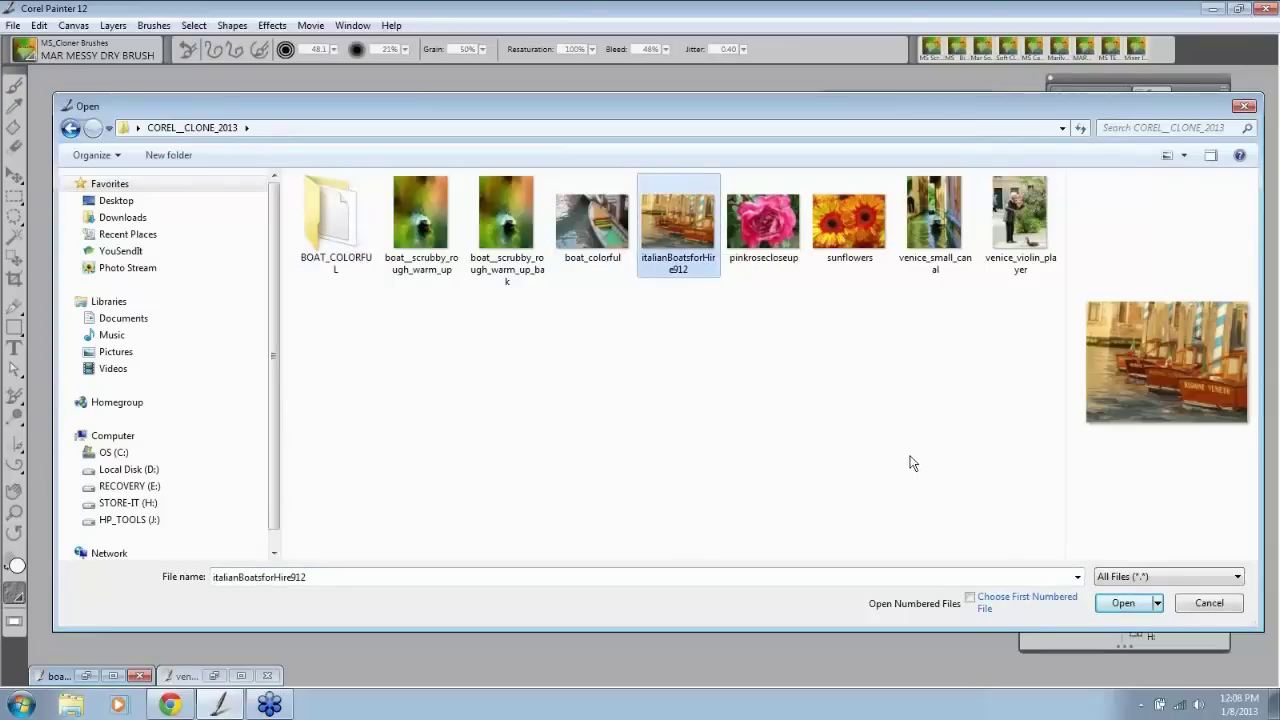
left_click(1138, 605)
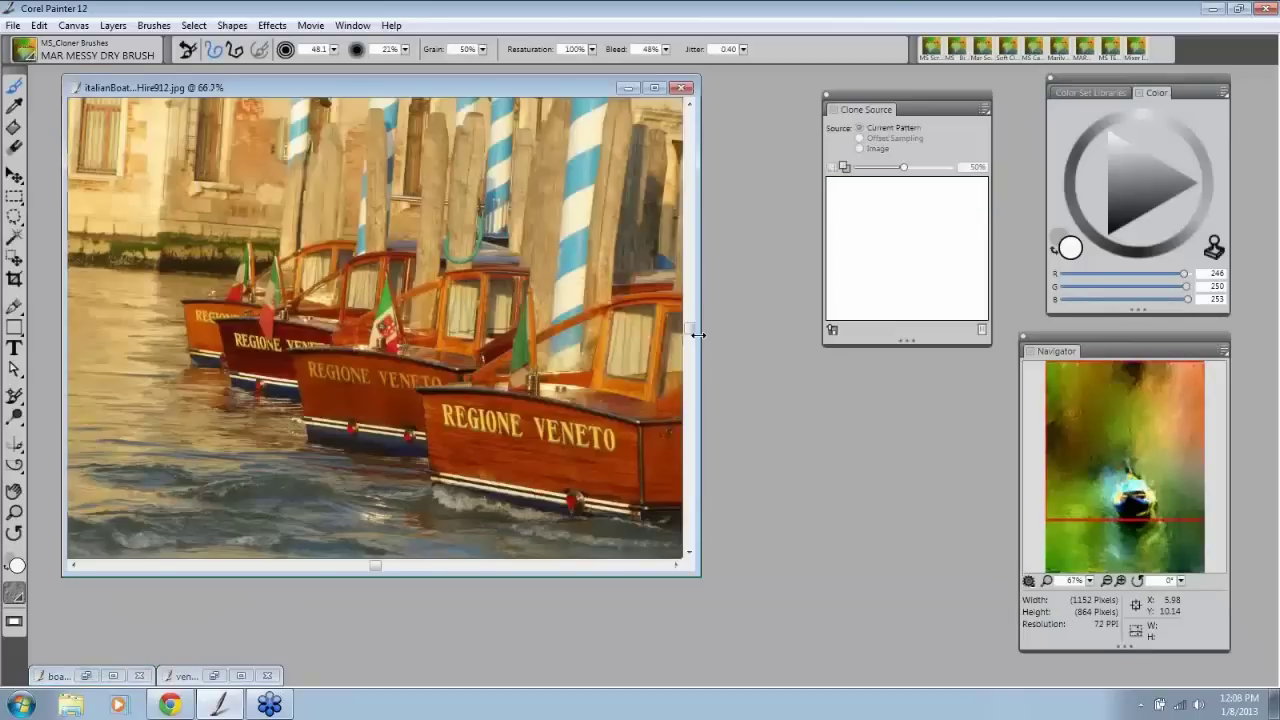
Step: Enlarge the boats photo's window to leave a margin around the whole image and position it beside the Clone Source panel
left_click_drag(462, 87, 548, 120)
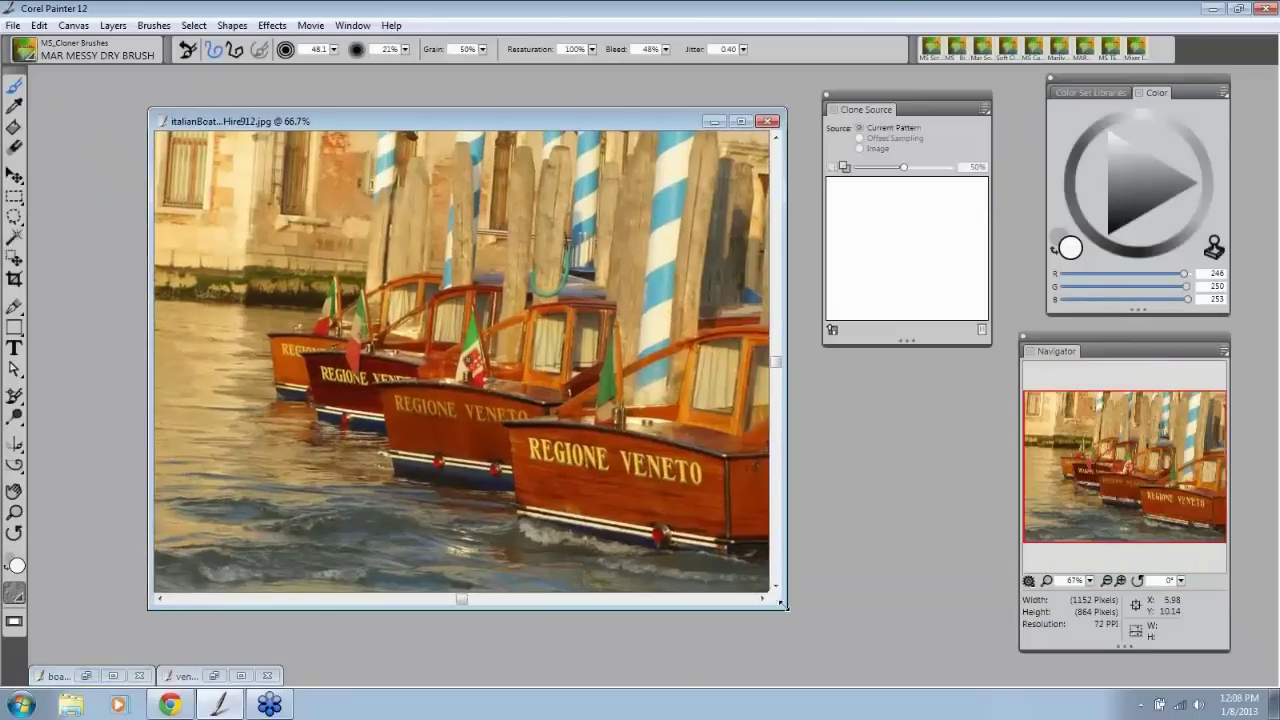
left_click_drag(789, 607, 816, 630)
left_click_drag(563, 121, 535, 110)
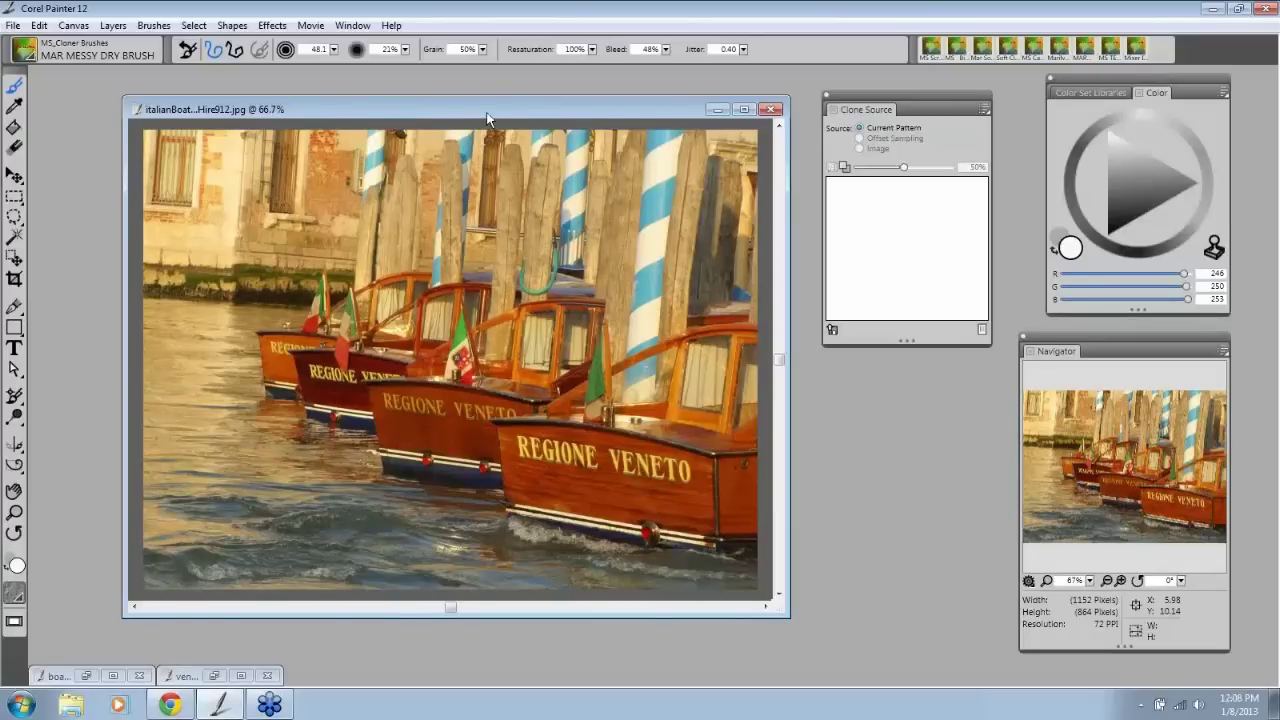
left_click_drag(487, 115, 495, 108)
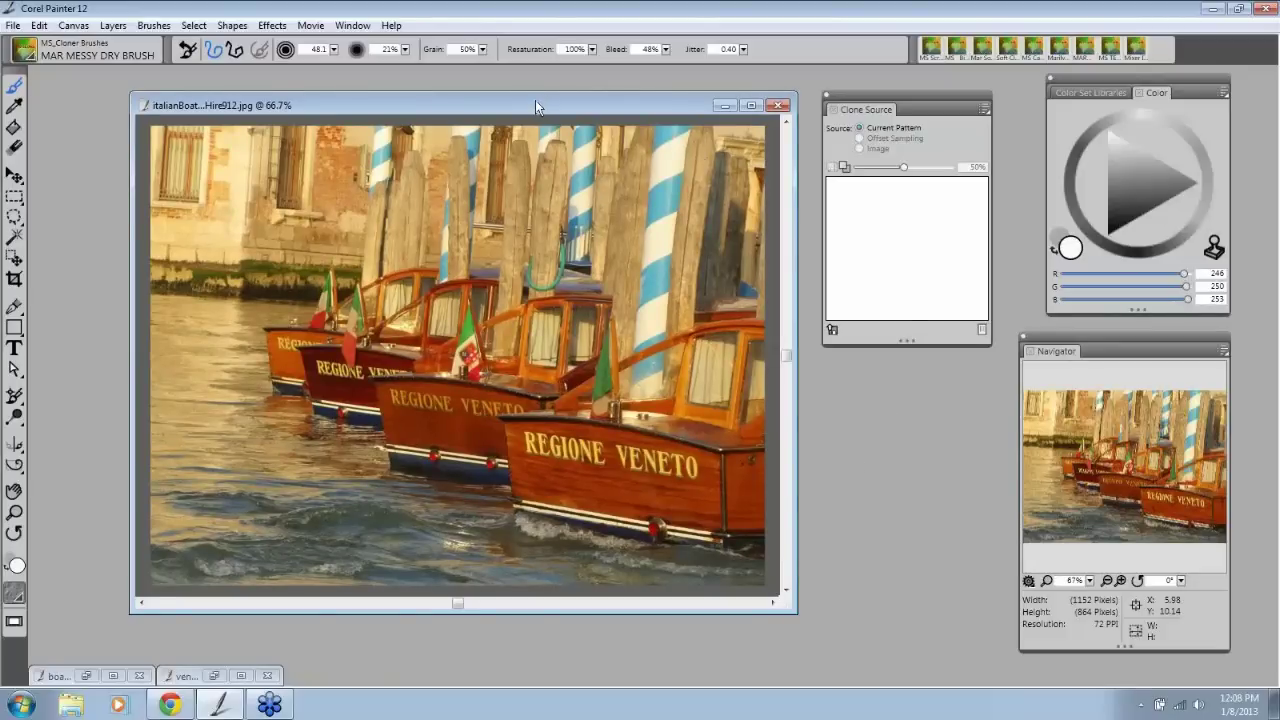
left_click_drag(535, 100, 543, 100)
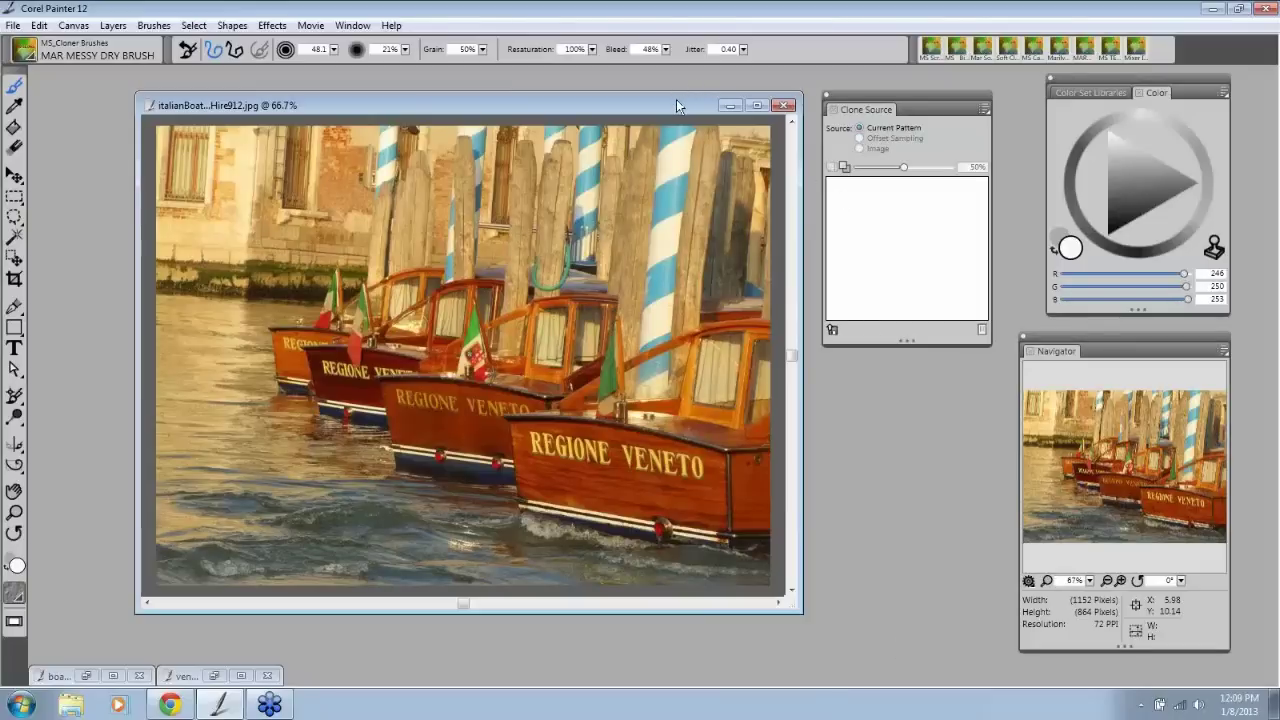
left_click_drag(676, 106, 681, 107)
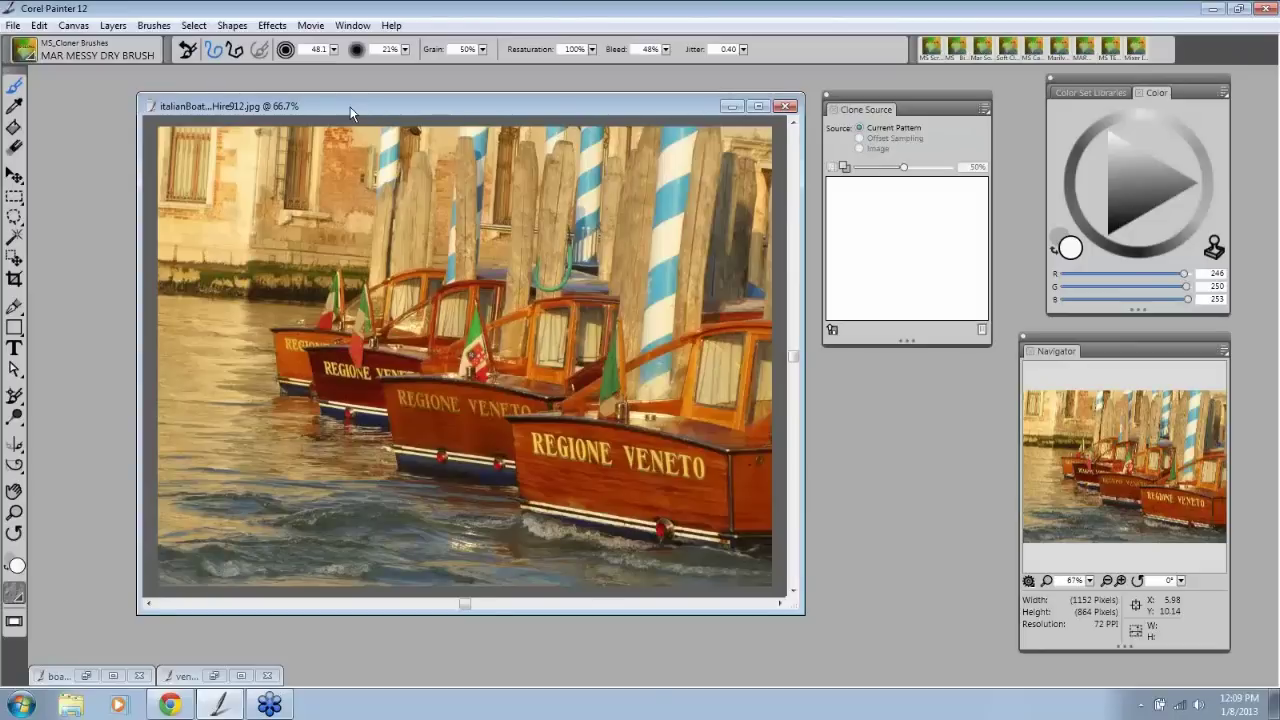
Step: Clone the italianBoatsforHire912 photo beside the Clone Source panel and check the choices for adding another clone source
left_click_drag(350, 112, 356, 109)
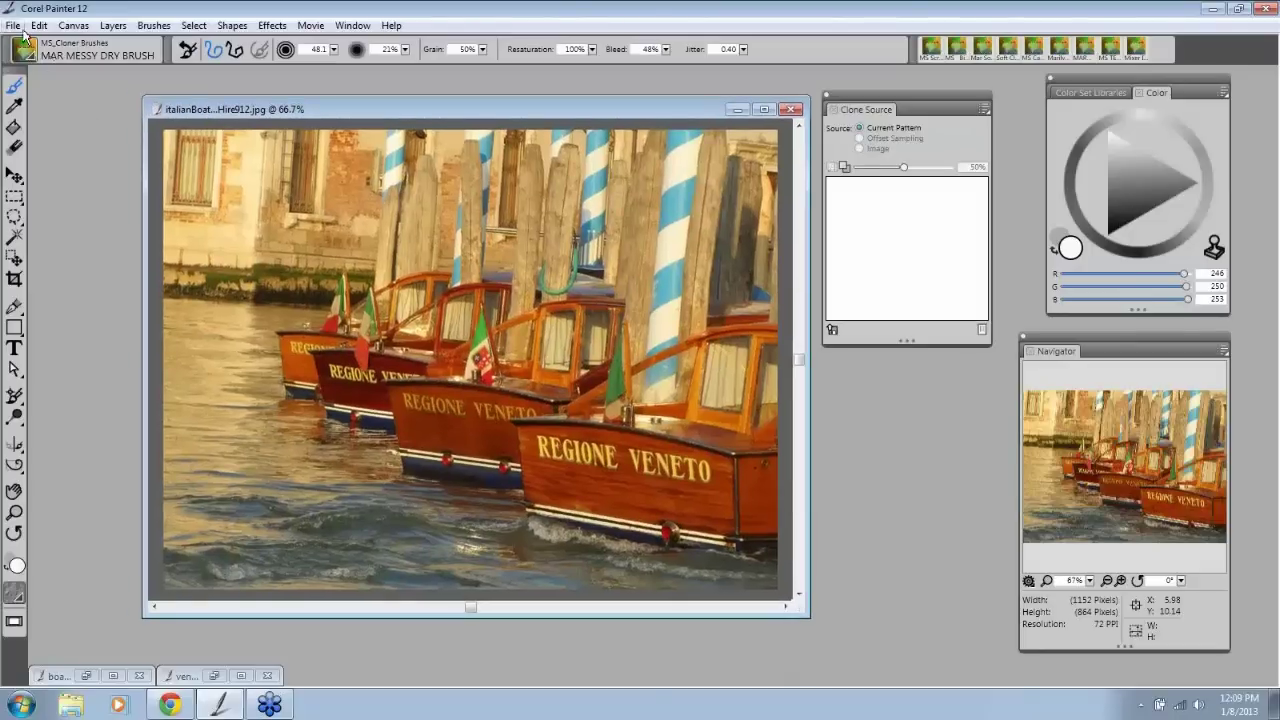
left_click(14, 27)
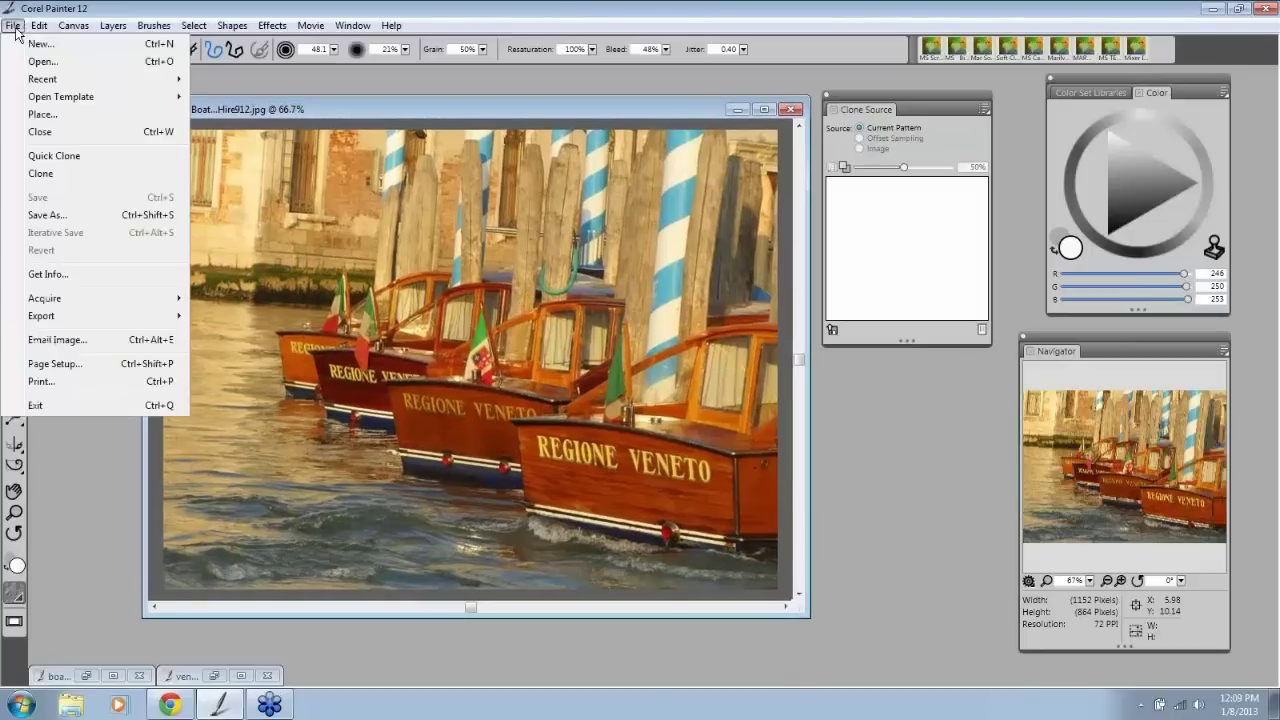
left_click(55, 175)
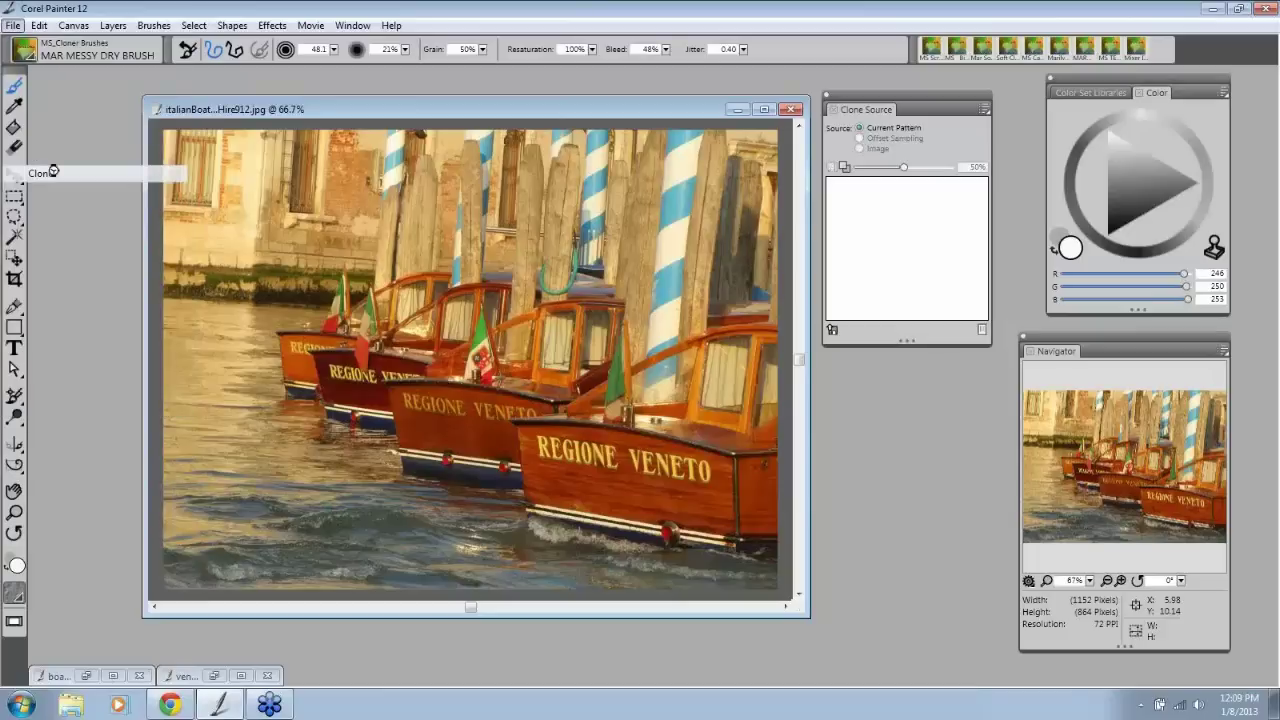
left_click_drag(197, 91, 267, 105)
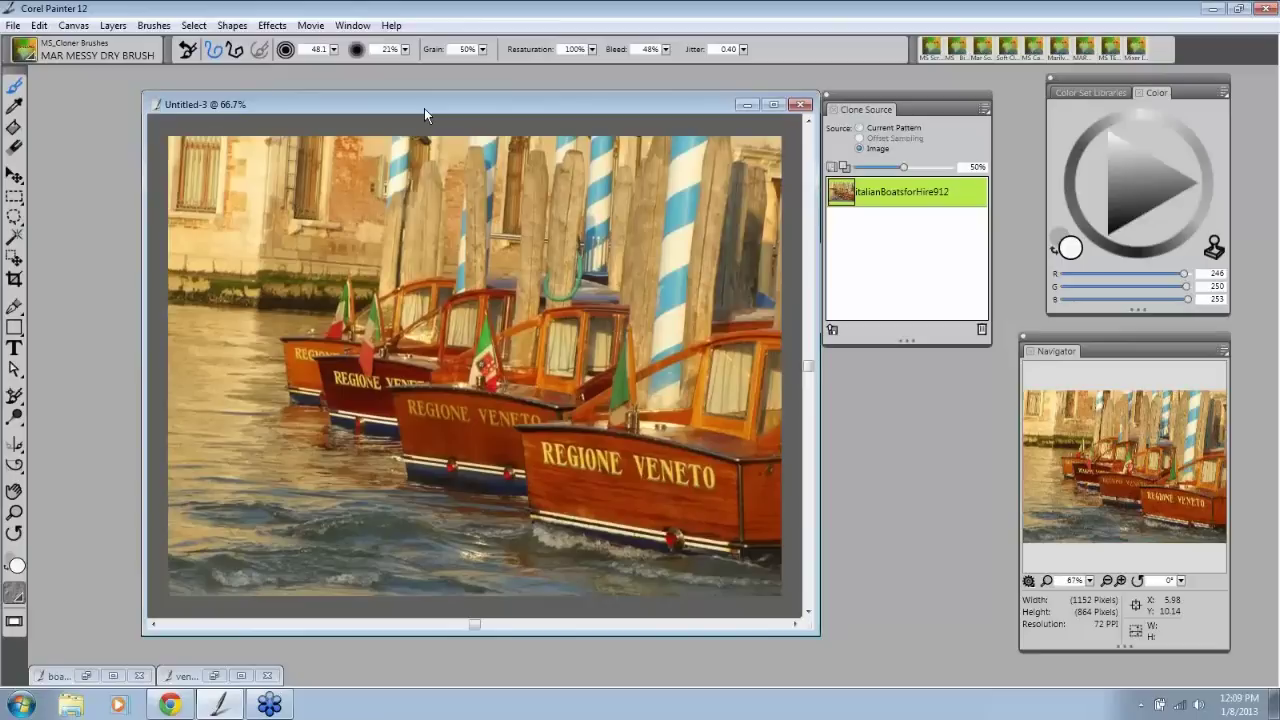
left_click_drag(424, 108, 418, 107)
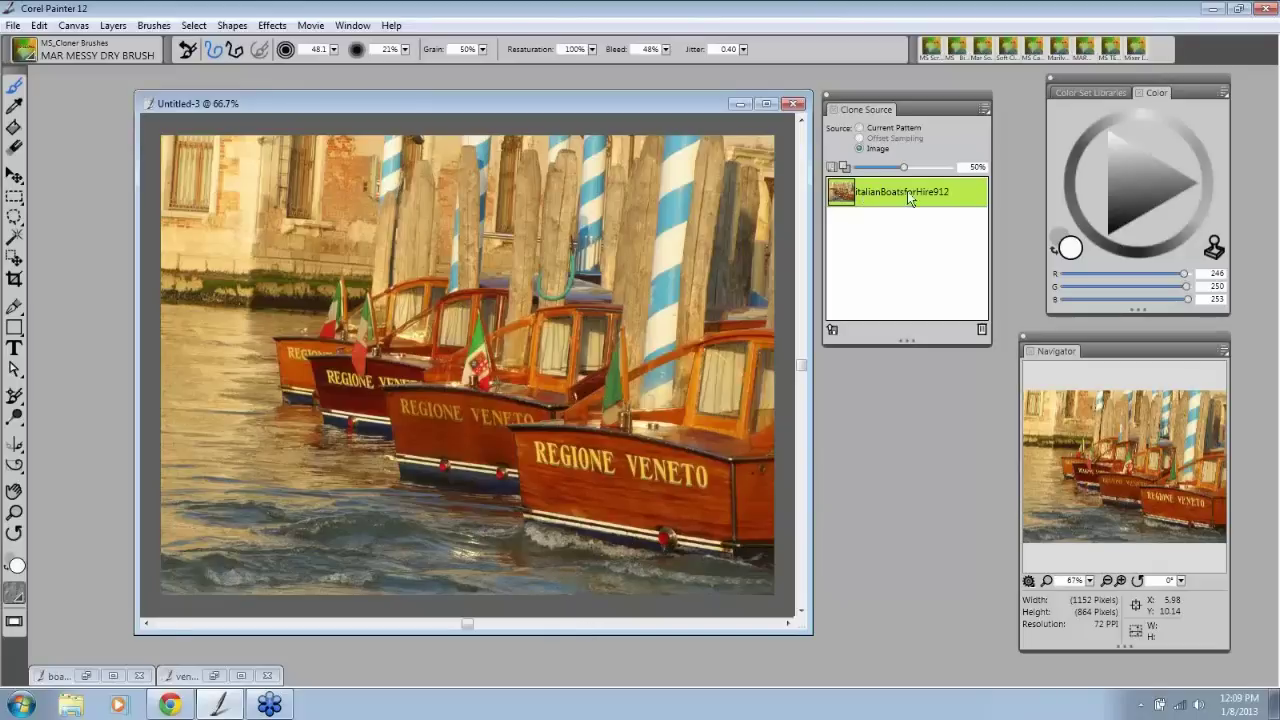
left_click(836, 337)
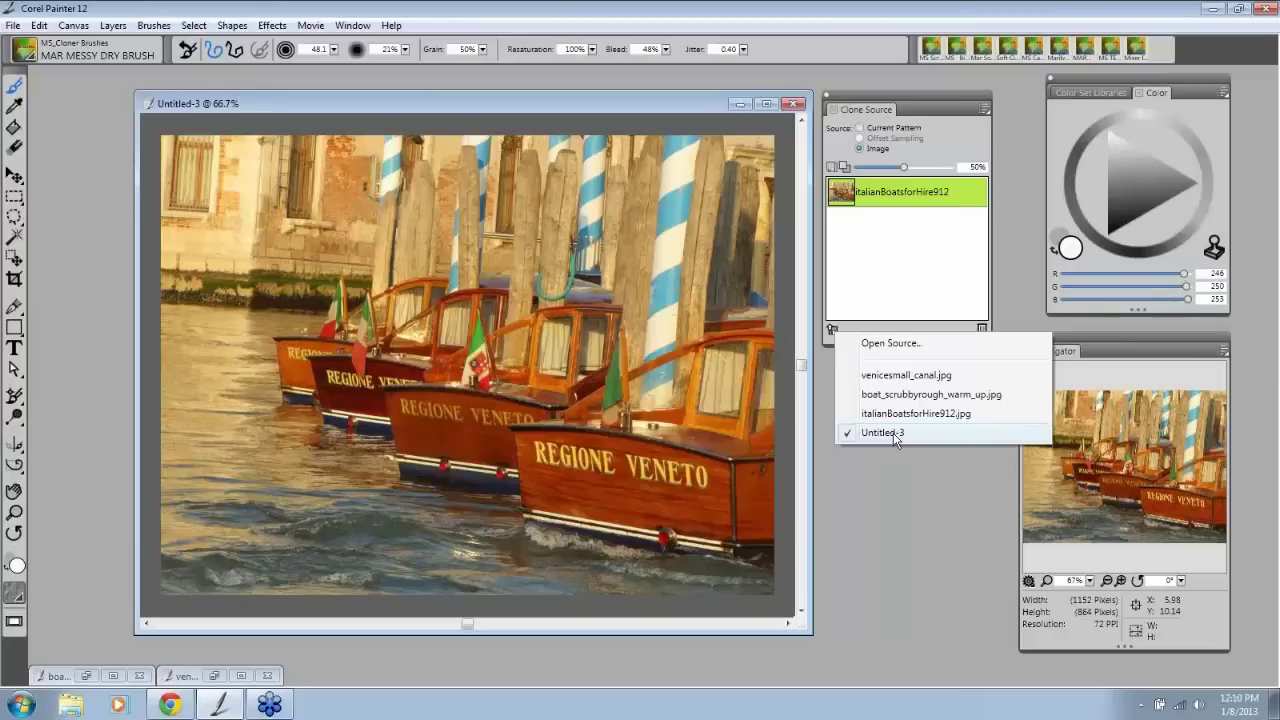
left_click(892, 507)
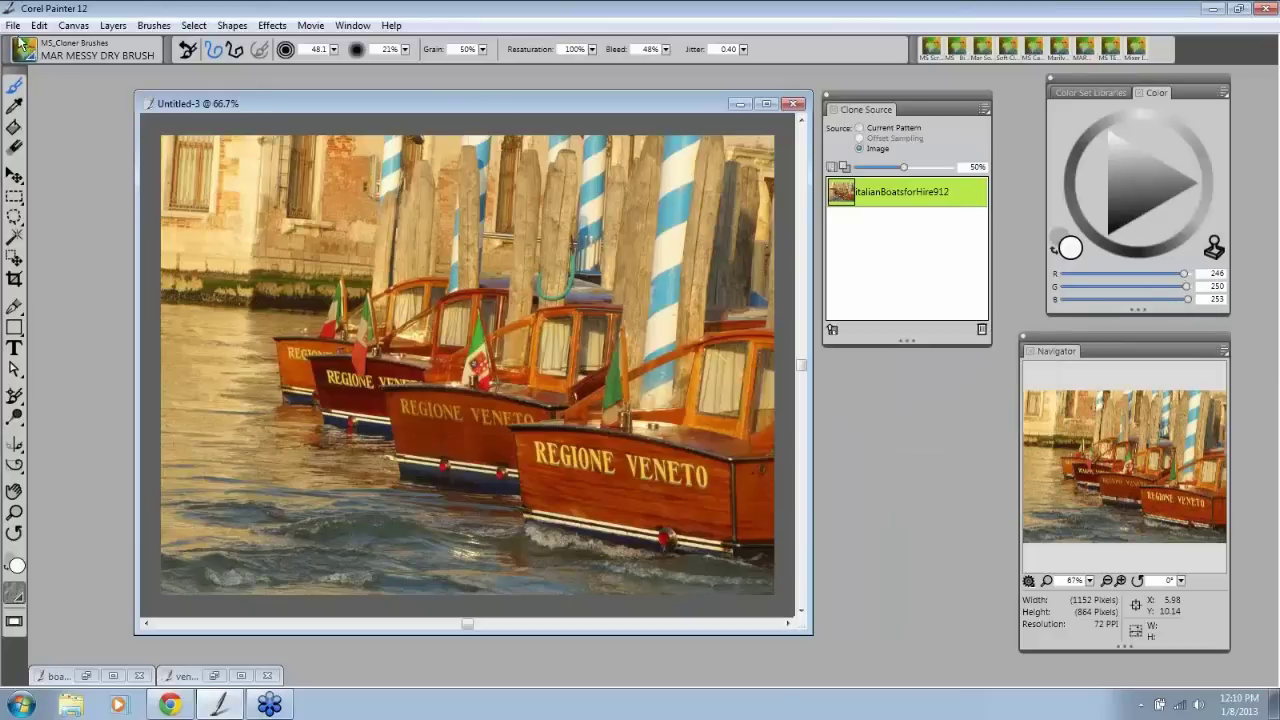
Step: Start saving the clone under a new name and create a folder named BOAT4HIRE__PAINTING inside COREL__CLONE_2013
left_click(13, 26)
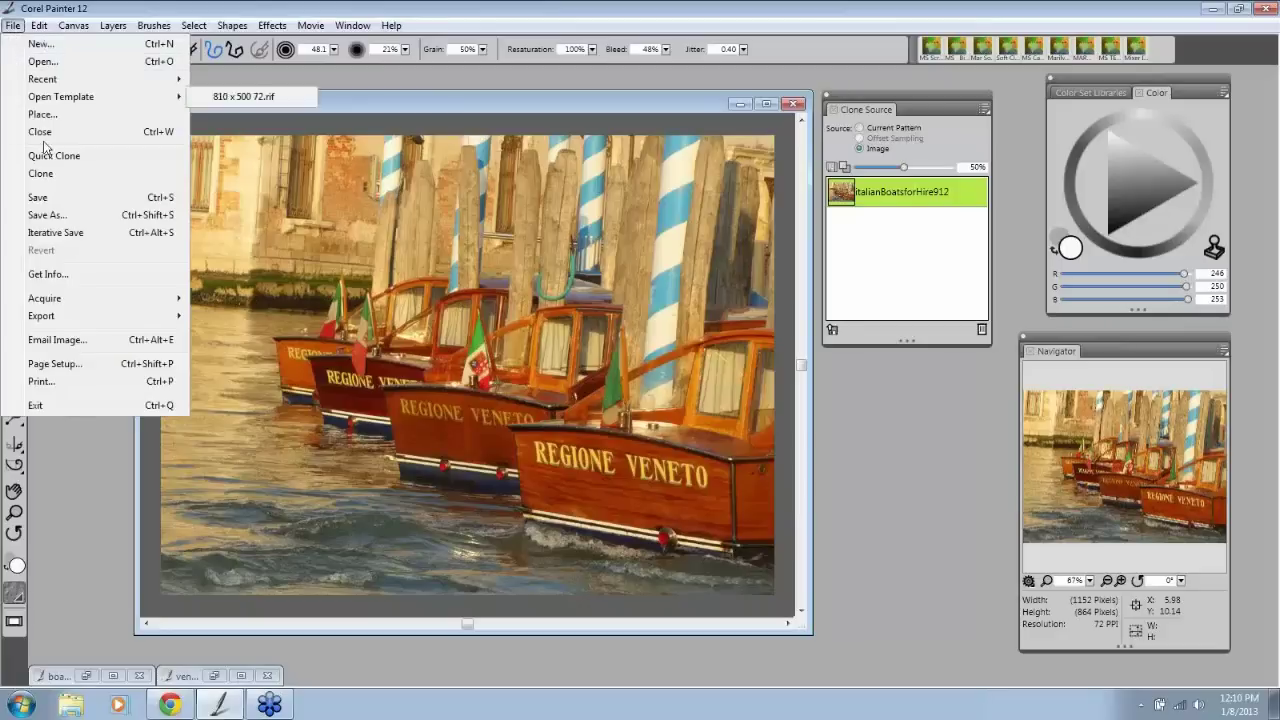
left_click(76, 215)
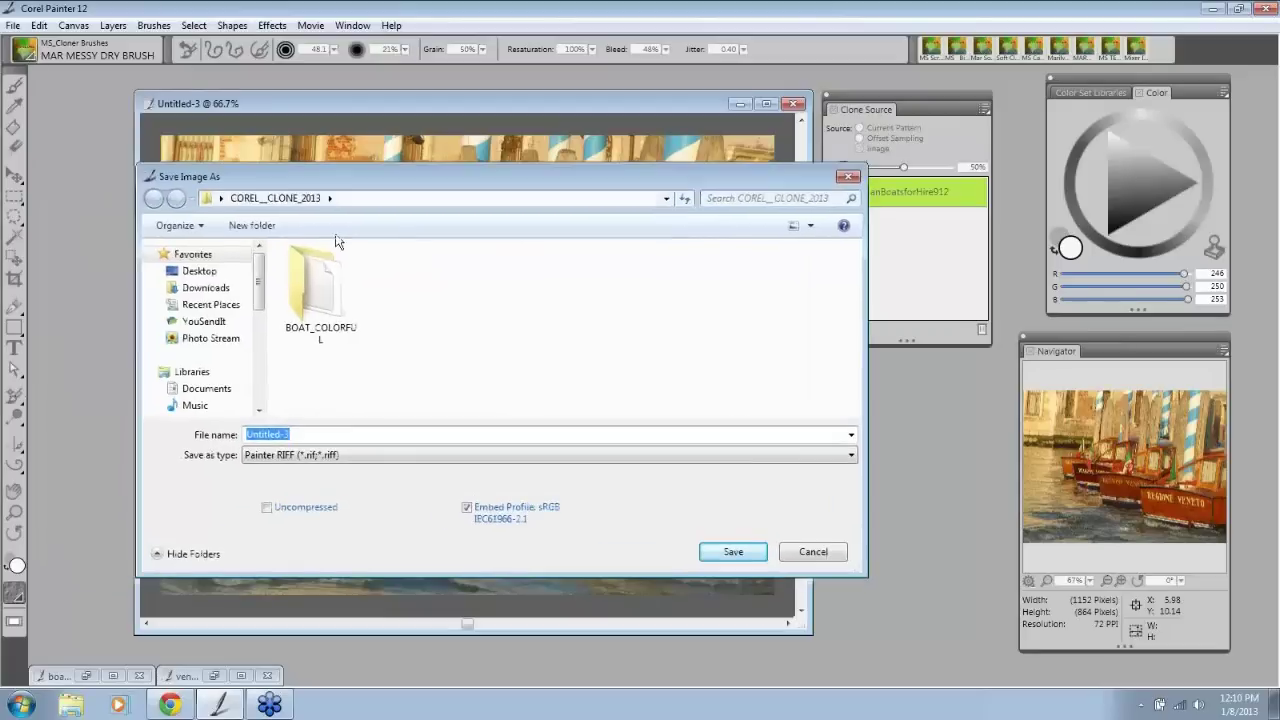
left_click(261, 227)
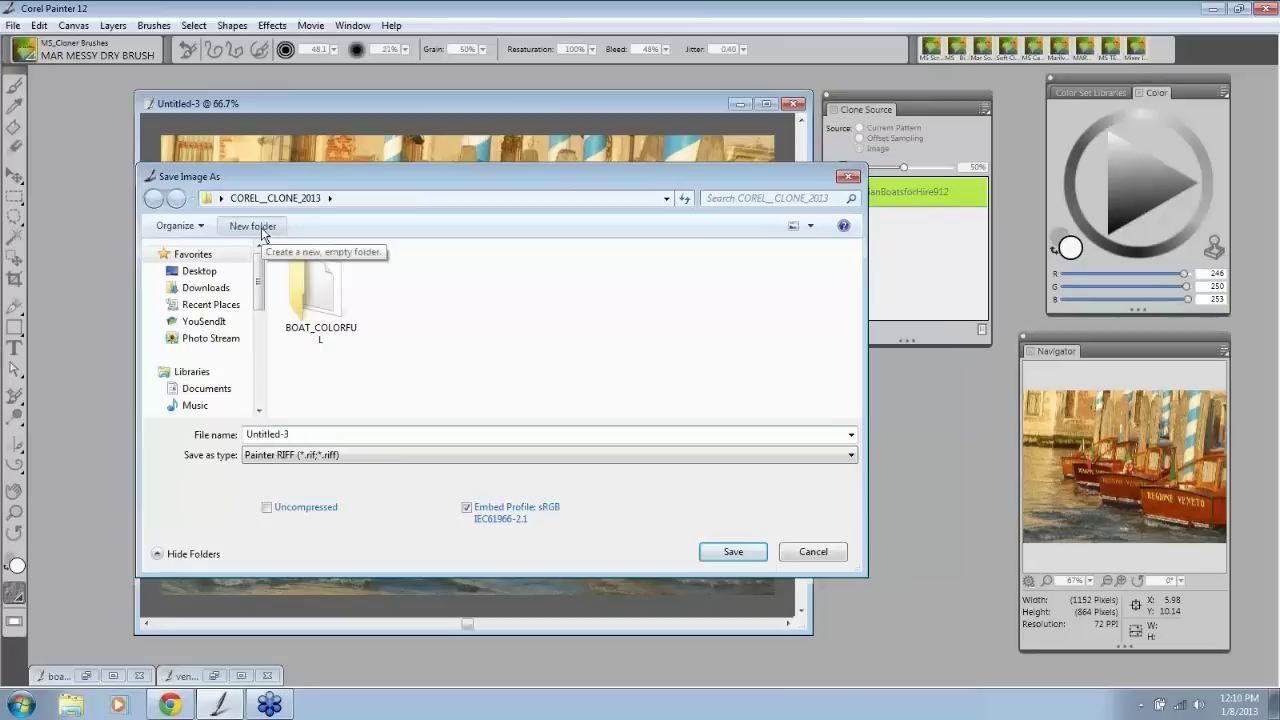
left_click(554, 362)
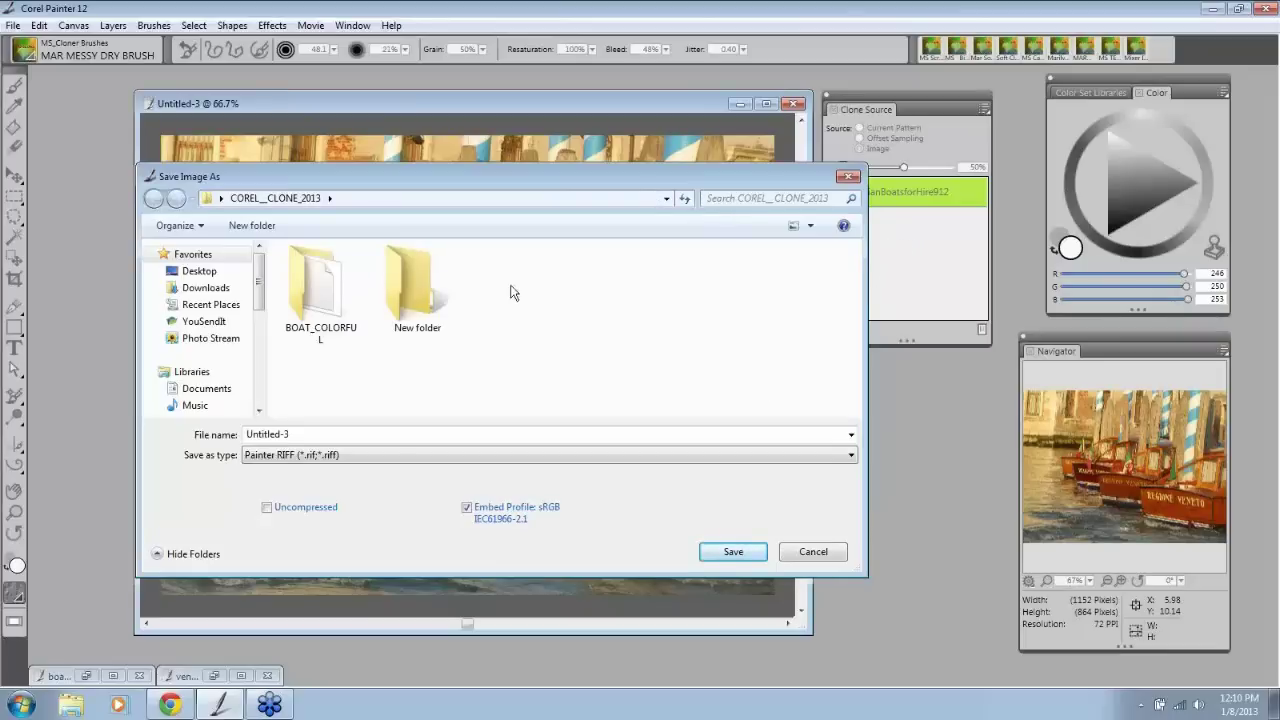
left_click(415, 335)
right_click(412, 330)
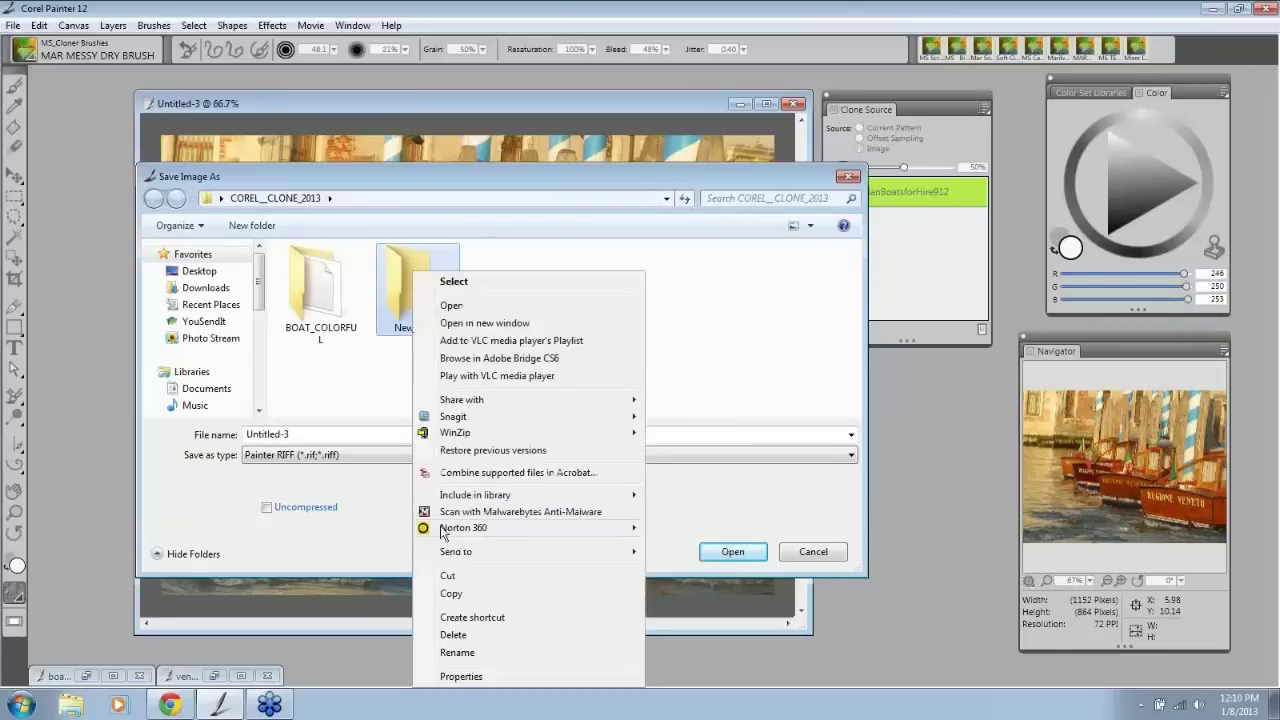
left_click(455, 652)
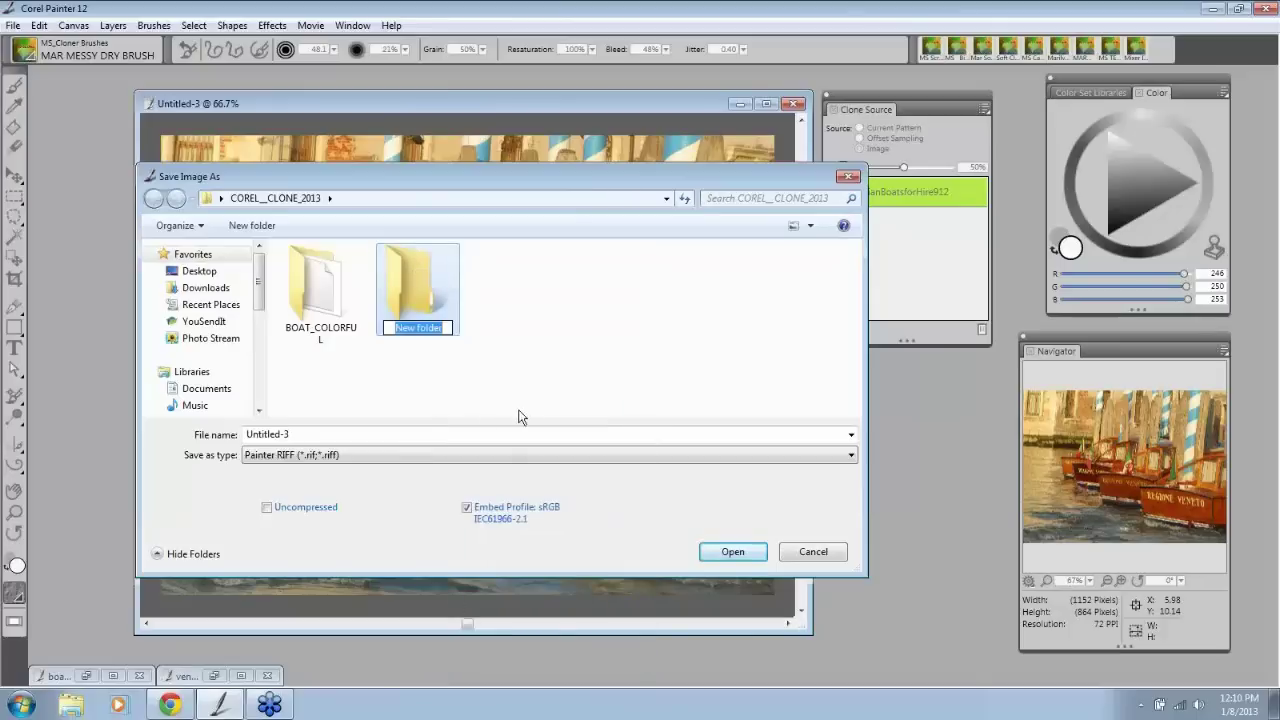
type("OA")
key("BackSpace")
key("BackSpace")
type("BOA")
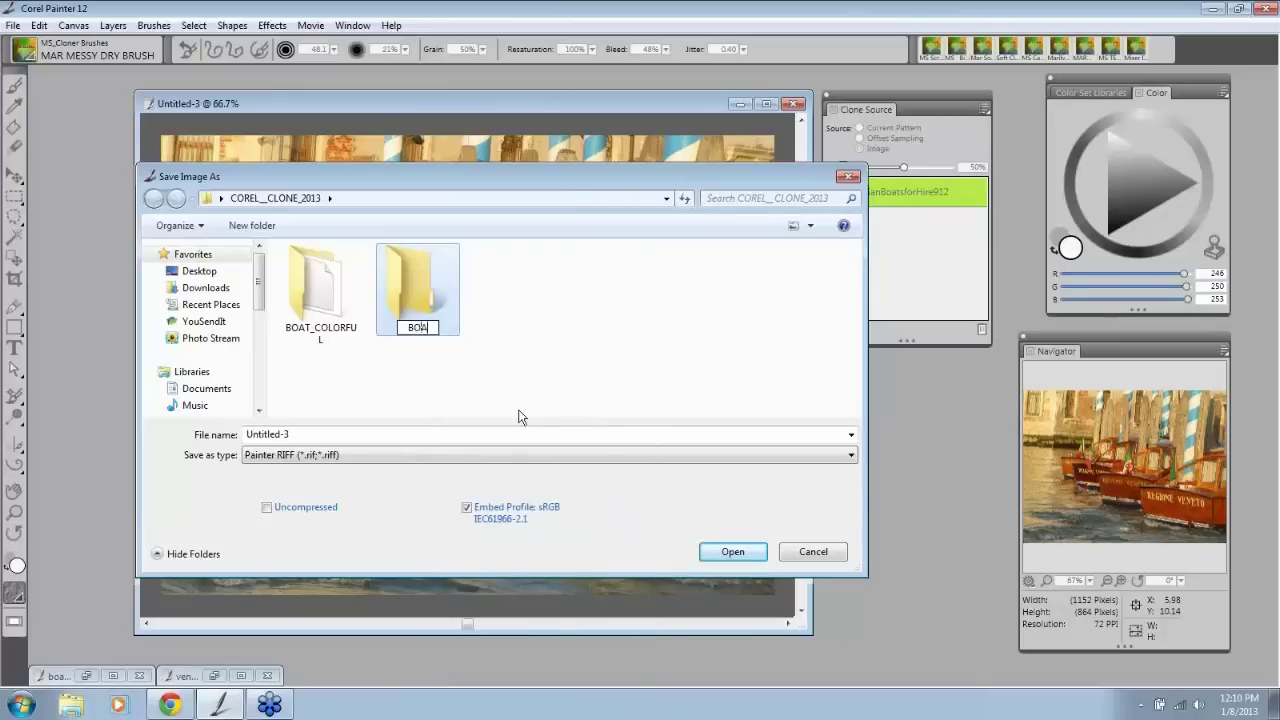
type("T4HIRE_")
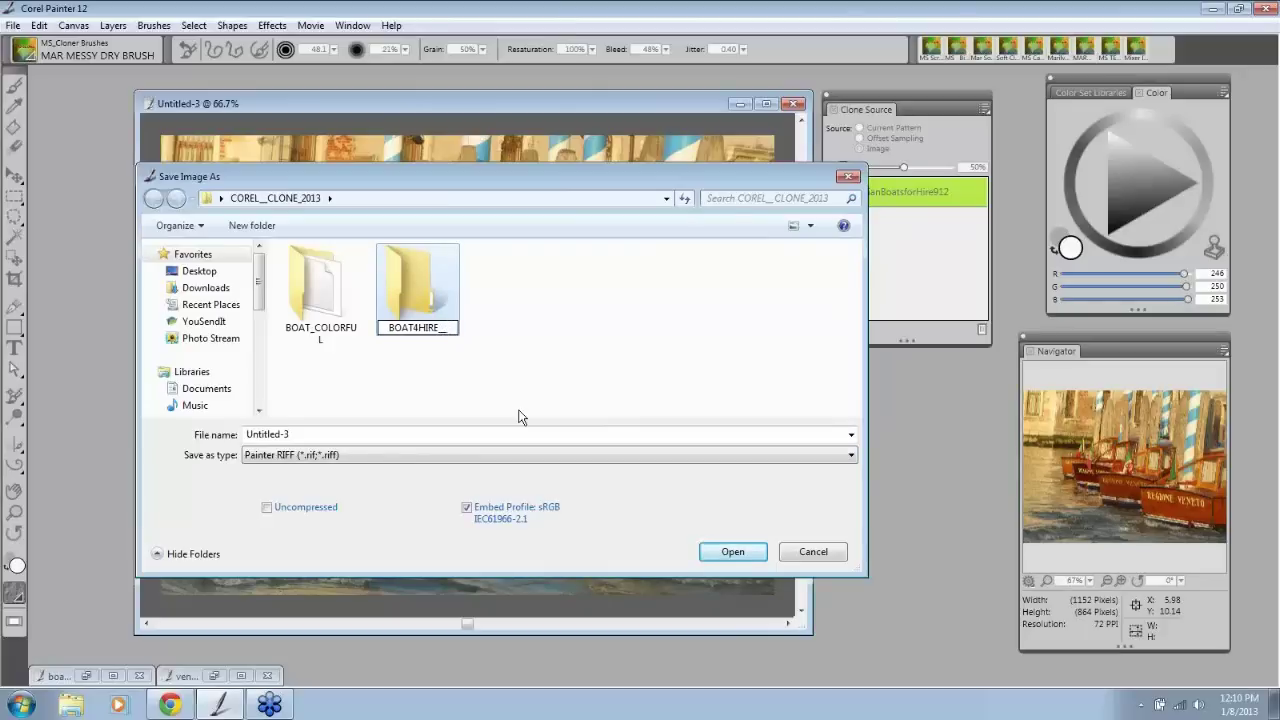
type("_PAINTING")
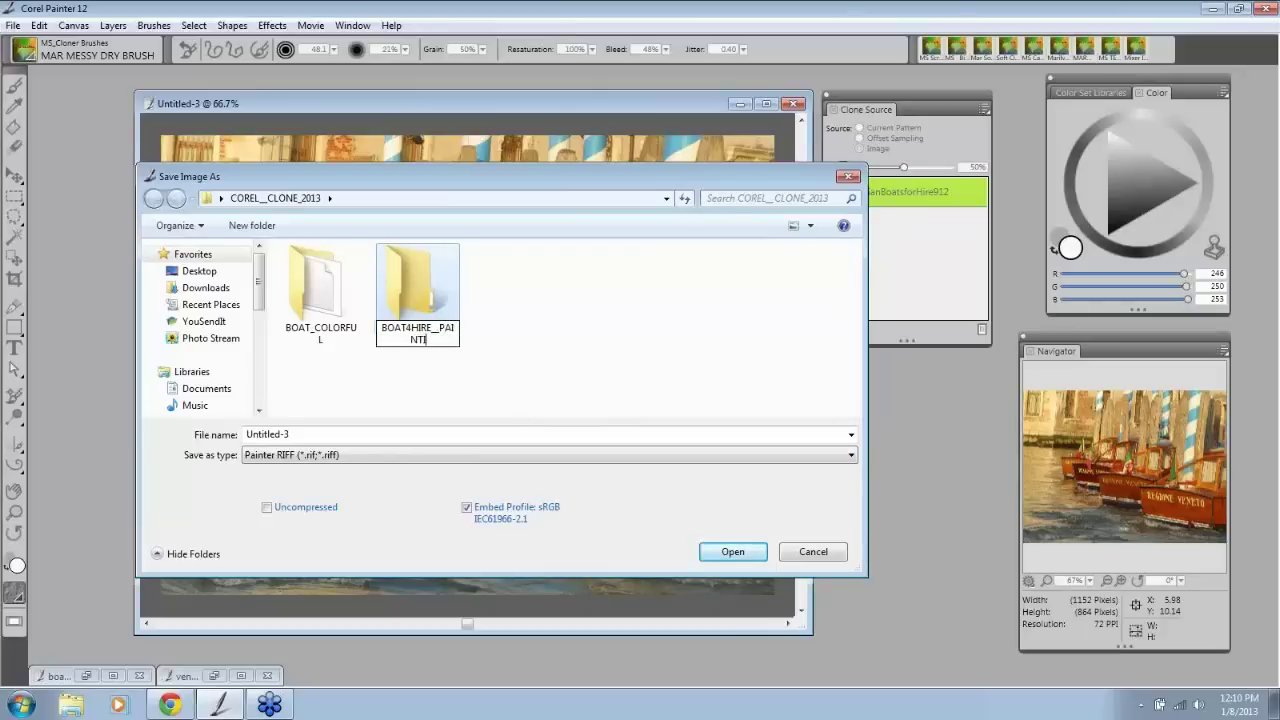
left_click(504, 387)
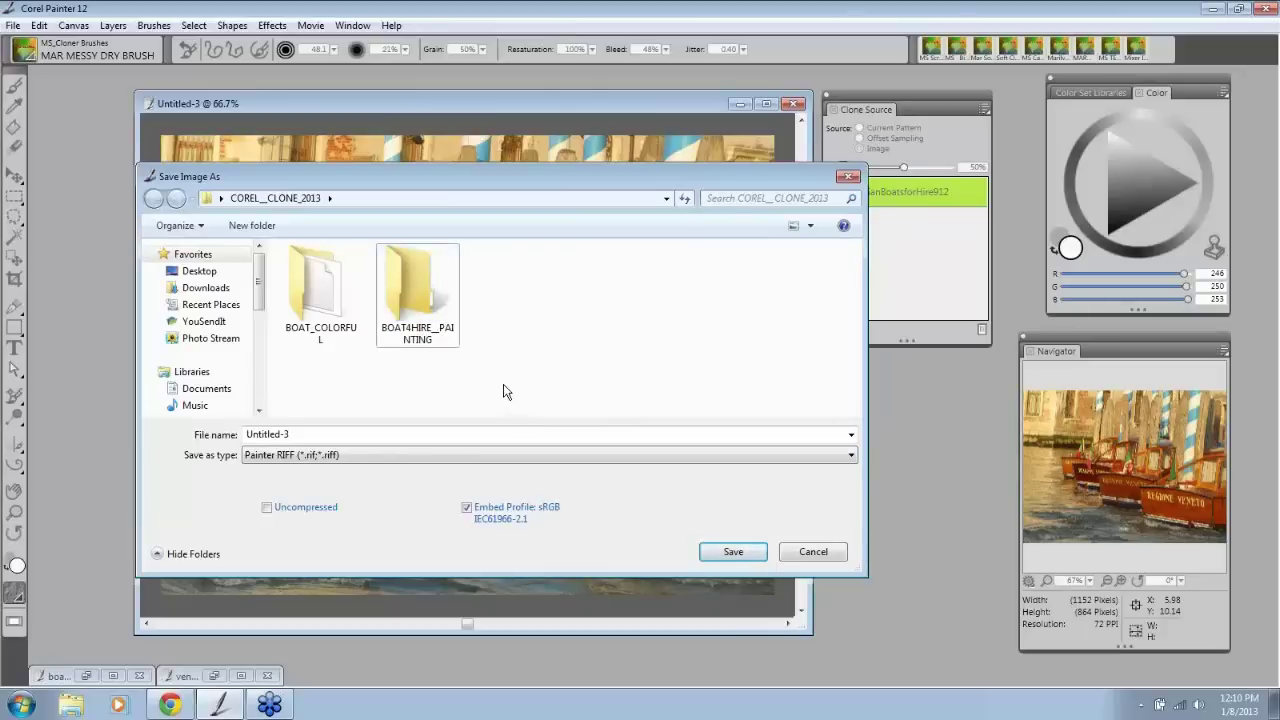
Step: Save the clone as BOAT4HIRE__PAINTING in Painter RIFF format inside the BOAT4HIRE__PAINTING folder
double_click(418, 292)
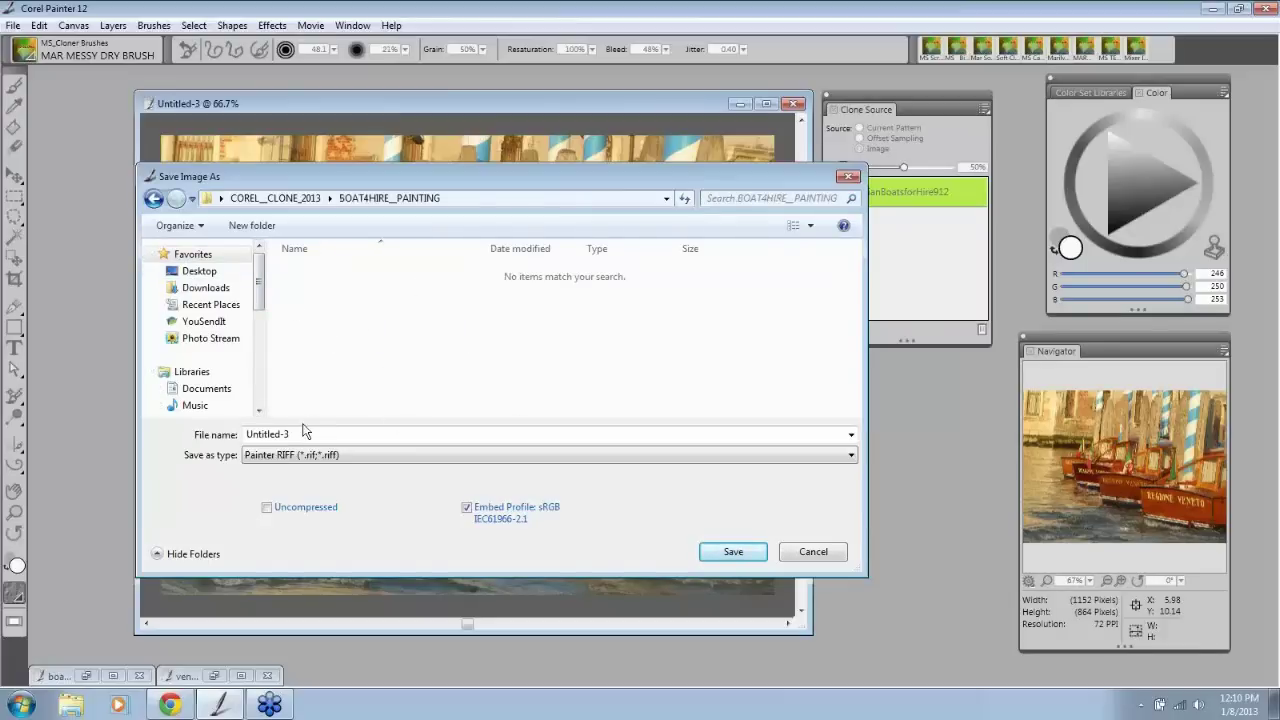
left_click_drag(305, 433, 215, 420)
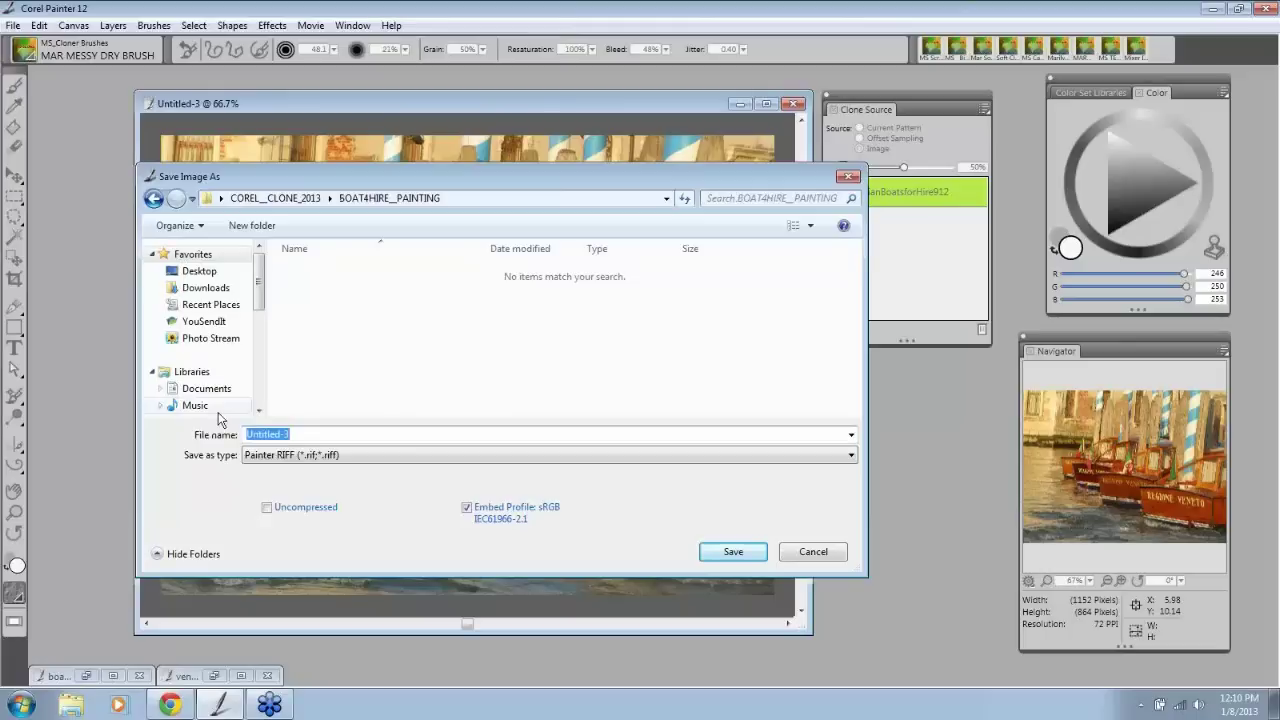
type("BOAT4HIRE__PAINTING")
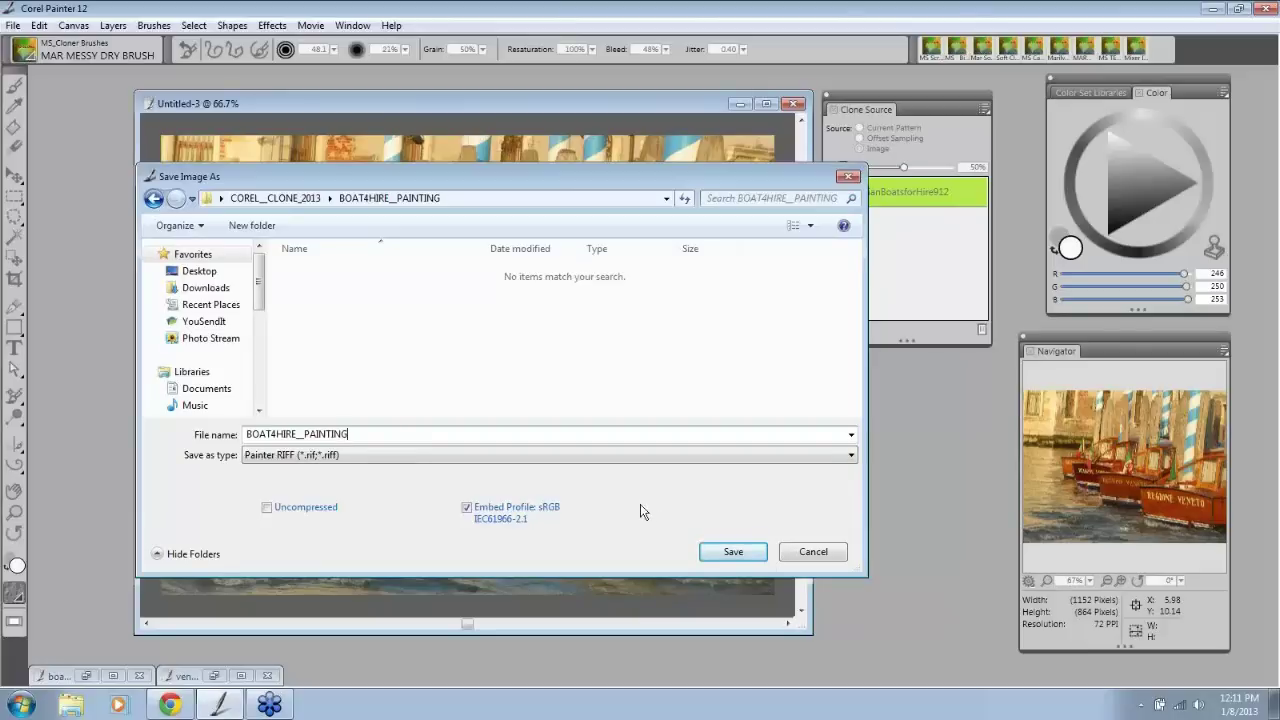
left_click(735, 551)
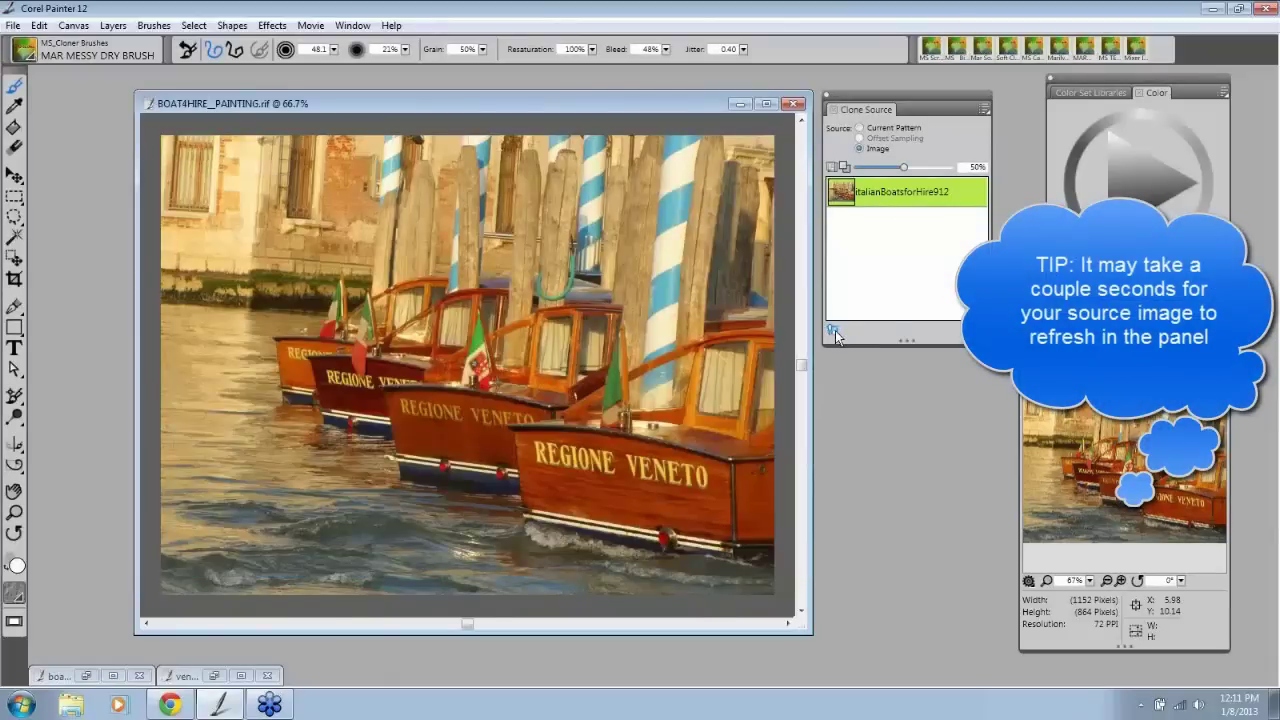
Step: Add the open italianBoatsforHire912.jpg to the painting as a second clone source
left_click(833, 329)
left_click(914, 411)
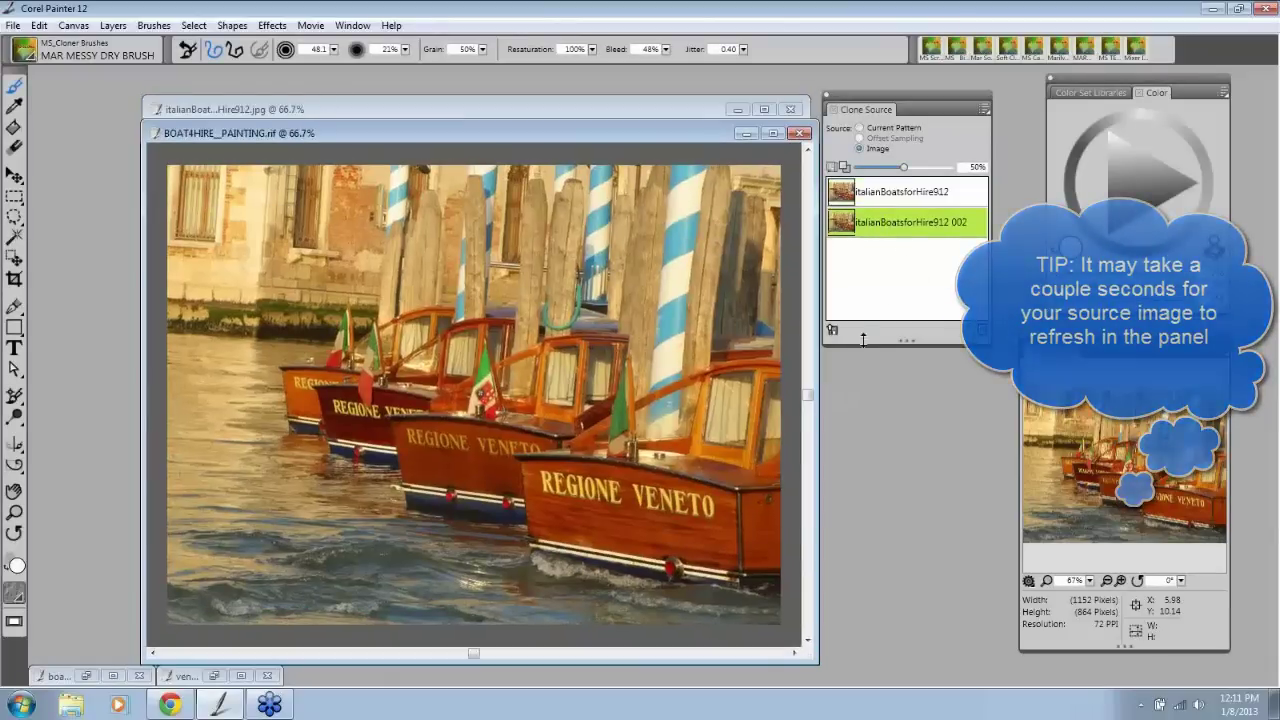
left_click(833, 329)
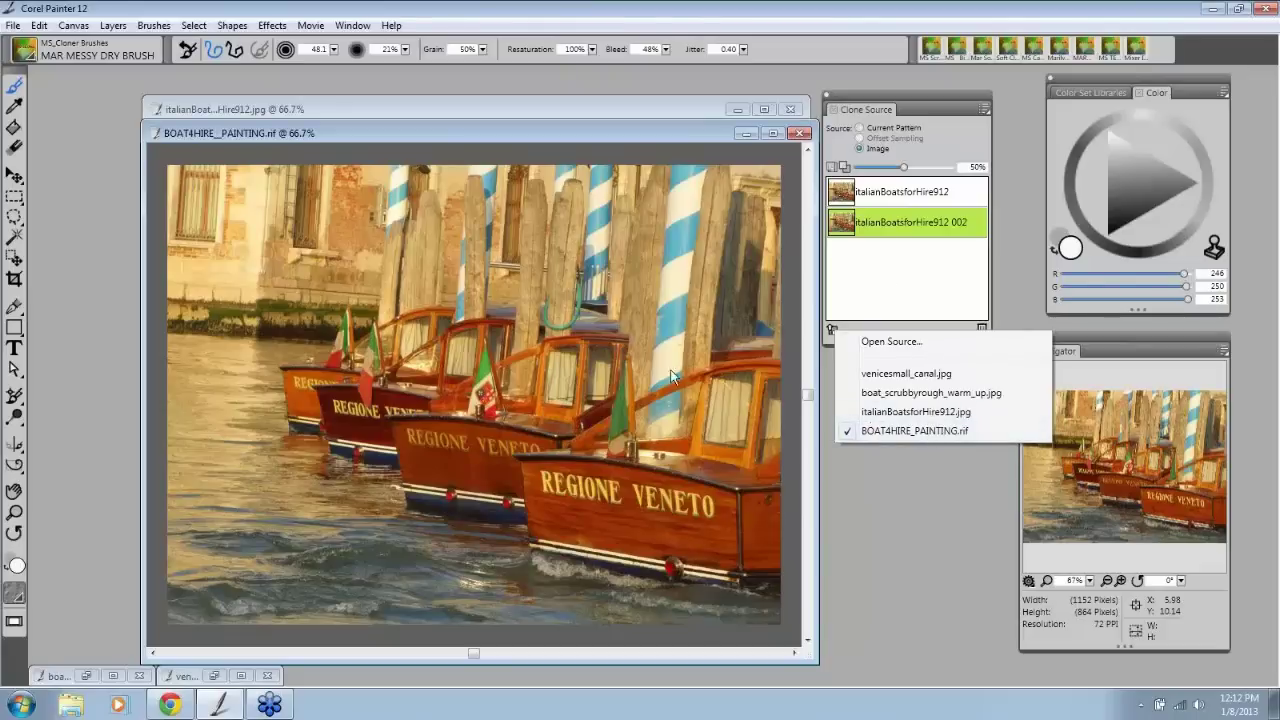
left_click(639, 356)
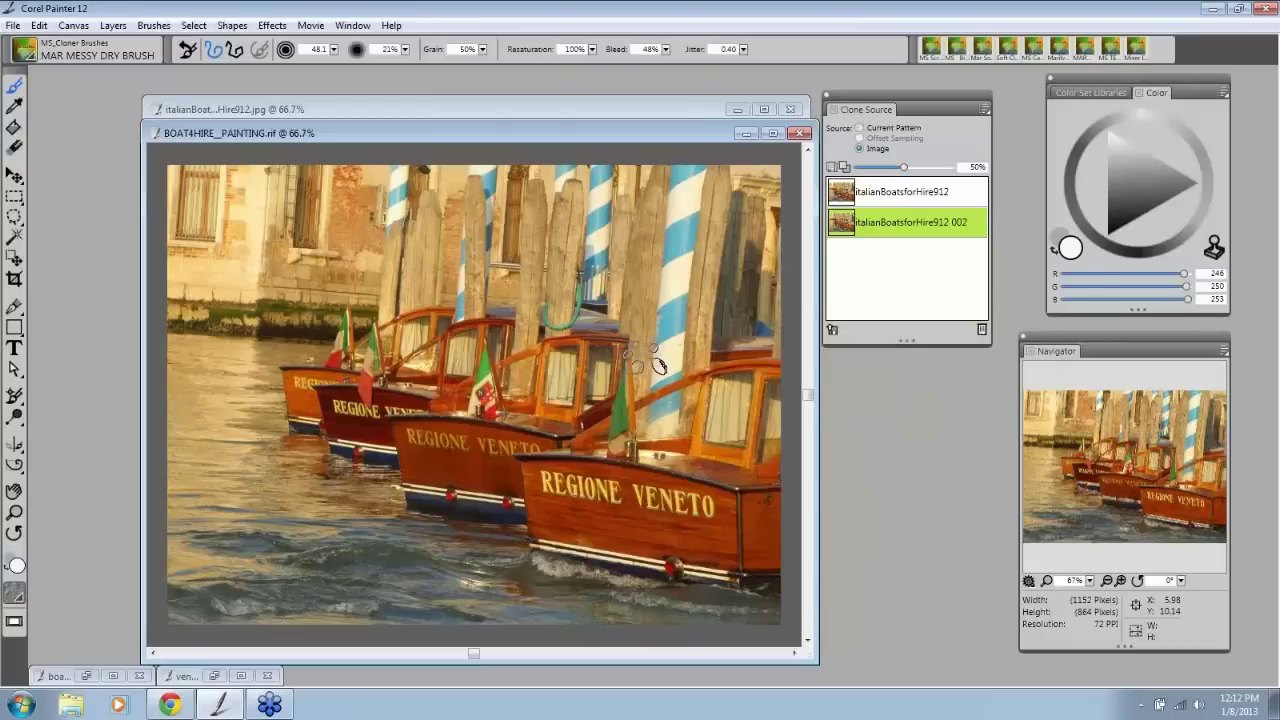
Step: Add the pinkrosecloseup image from the COREL__CLONE_2013 folder as another clone source
left_click(833, 330)
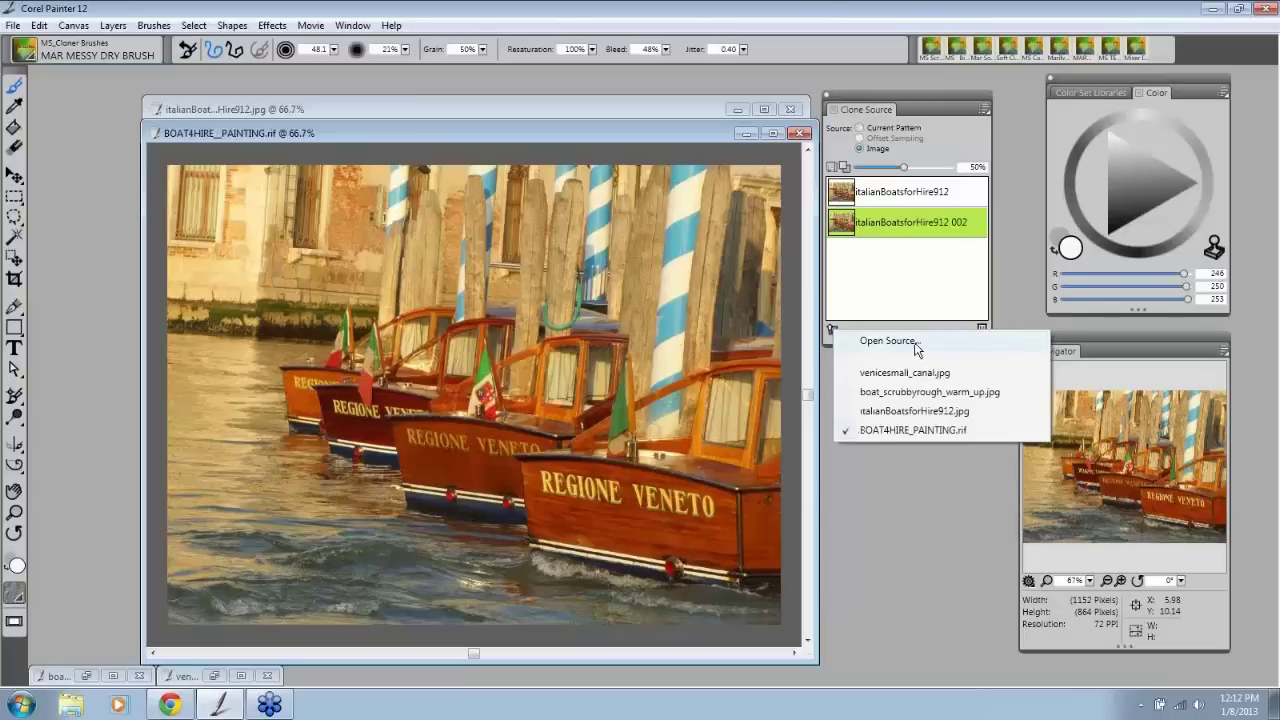
left_click(905, 344)
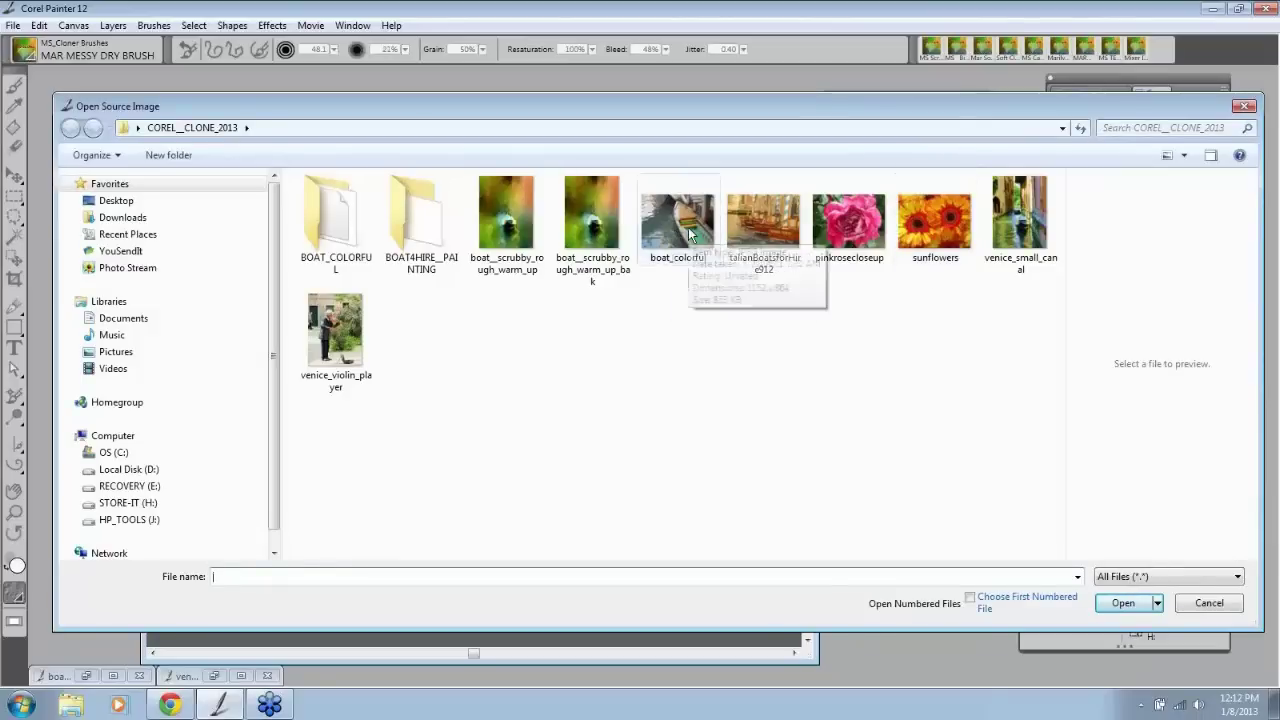
left_click(857, 232)
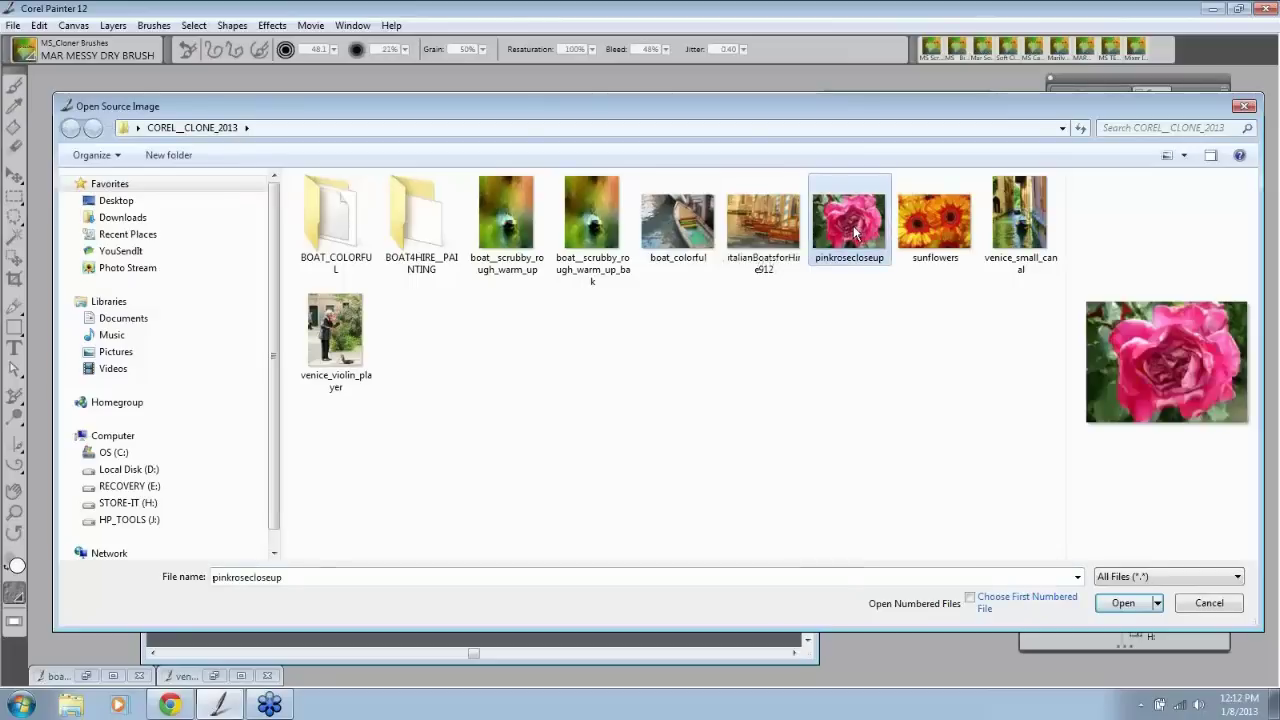
left_click(1126, 604)
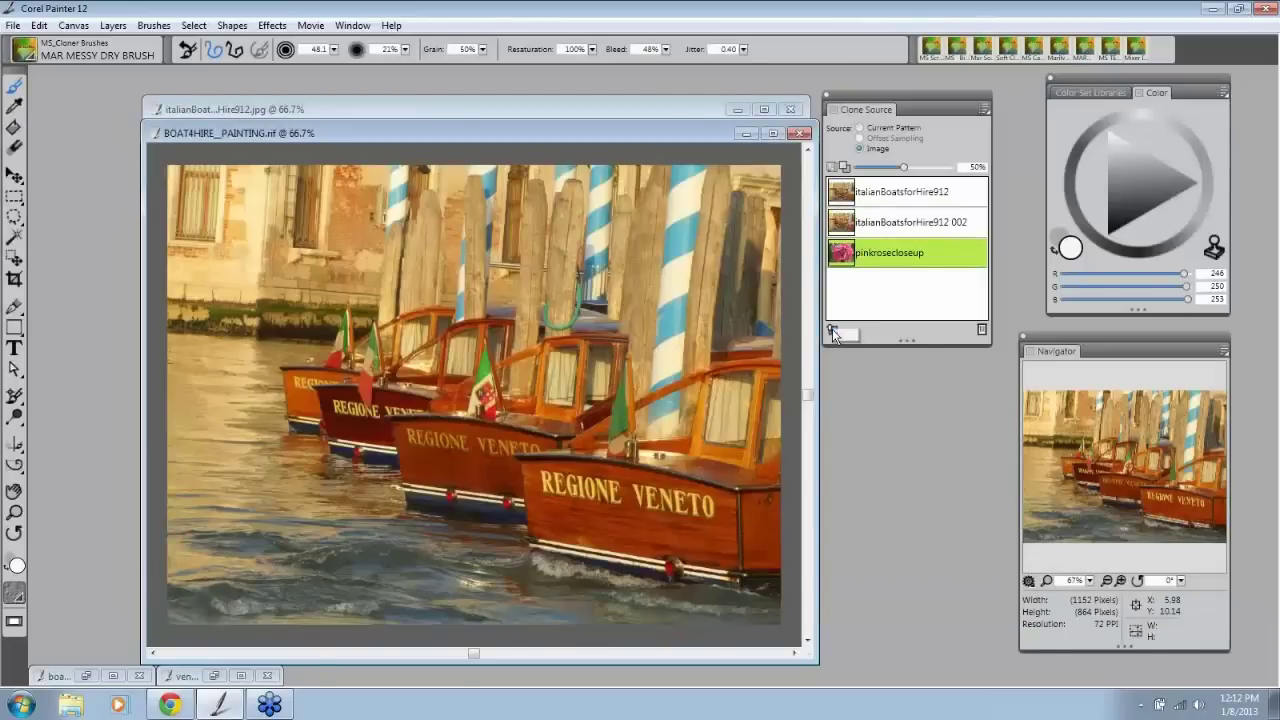
Step: Add the sunflowers image from COREL__CLONE_2013 as a clone source and lengthen the Clone Source panel below the list
left_click(833, 330)
left_click(889, 340)
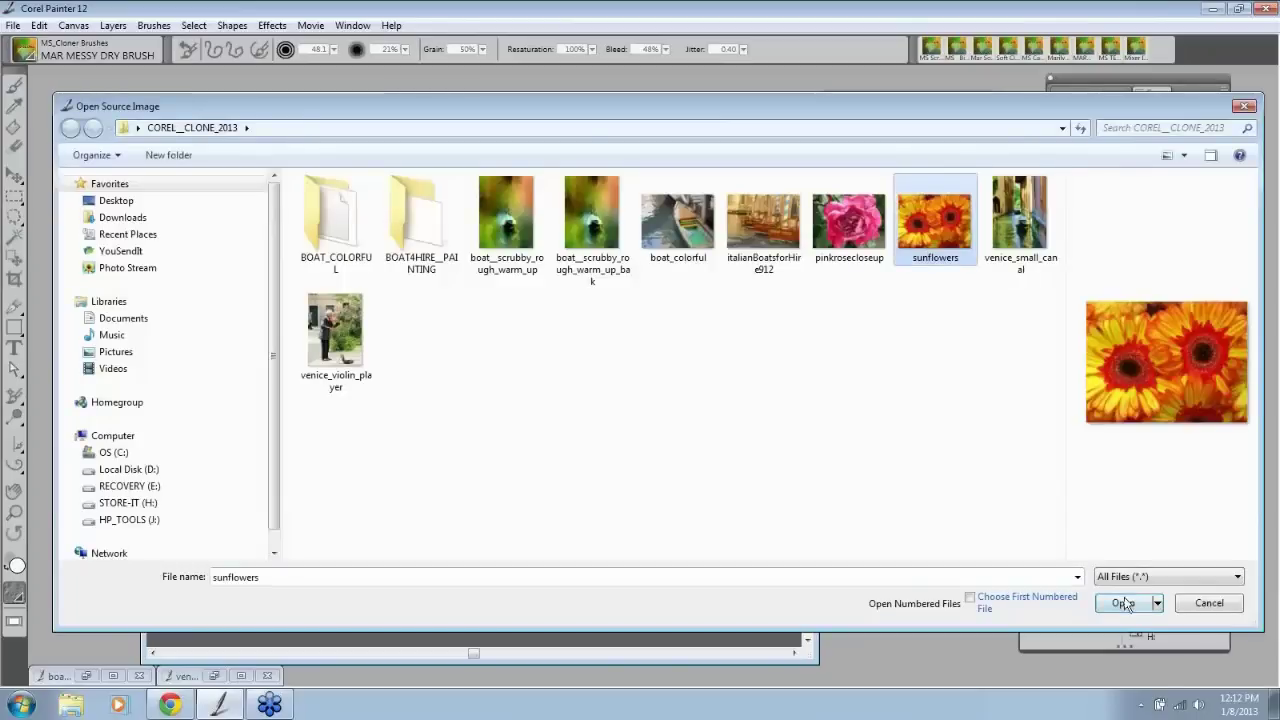
left_click(1129, 603)
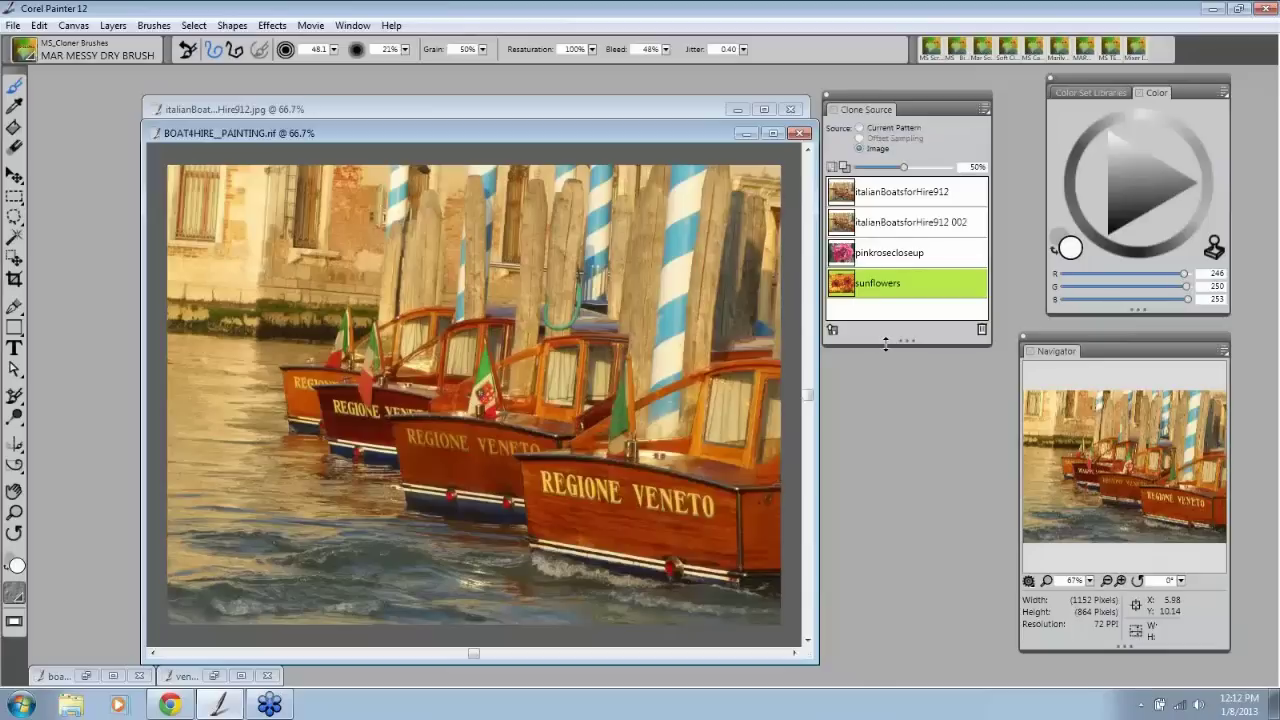
left_click_drag(885, 343, 886, 395)
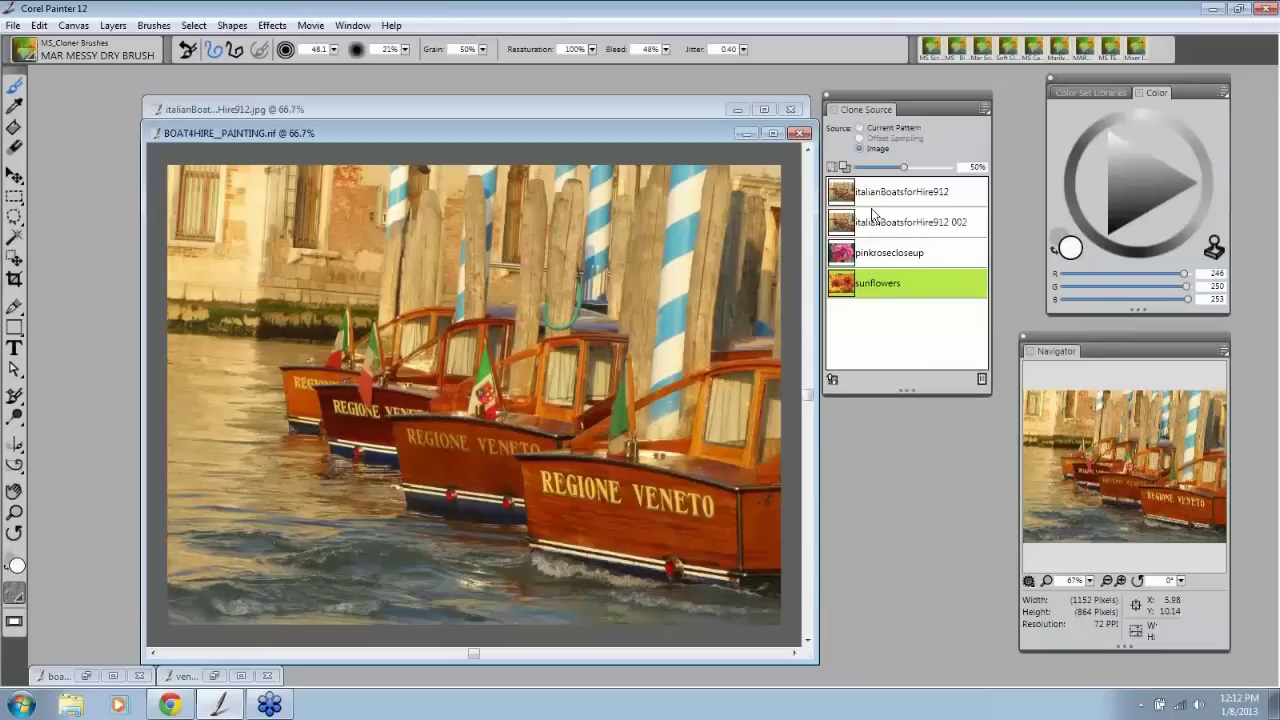
Step: Select the embedded boat and flower sources in turn, return to sunflowers, and review the choices for adding more sources
left_click(841, 252)
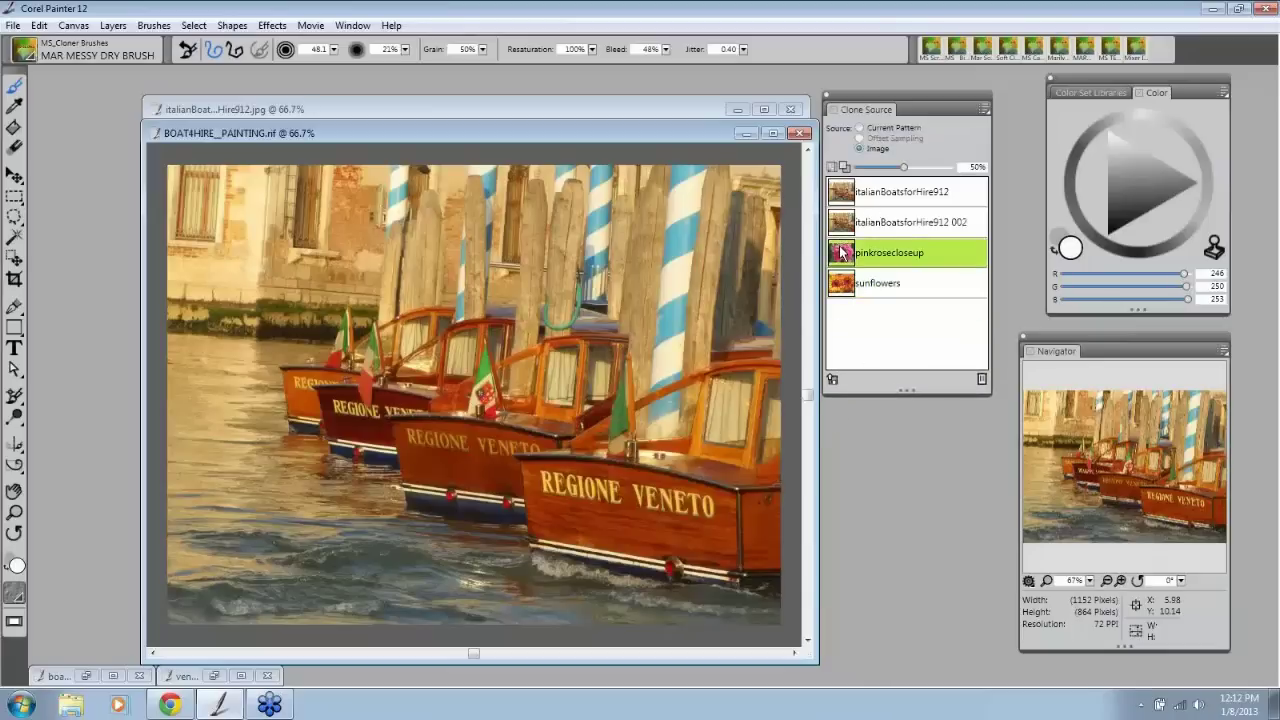
left_click(850, 288)
left_click(845, 260)
left_click(845, 228)
left_click(847, 205)
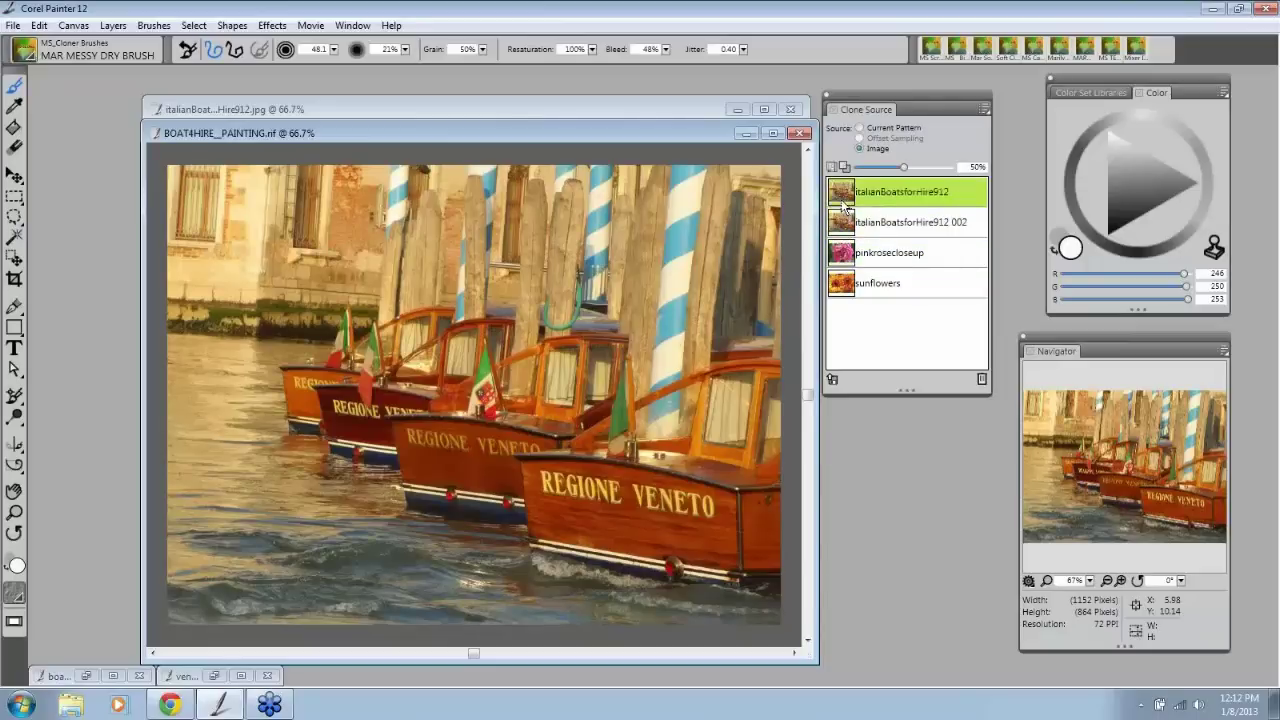
left_click(854, 288)
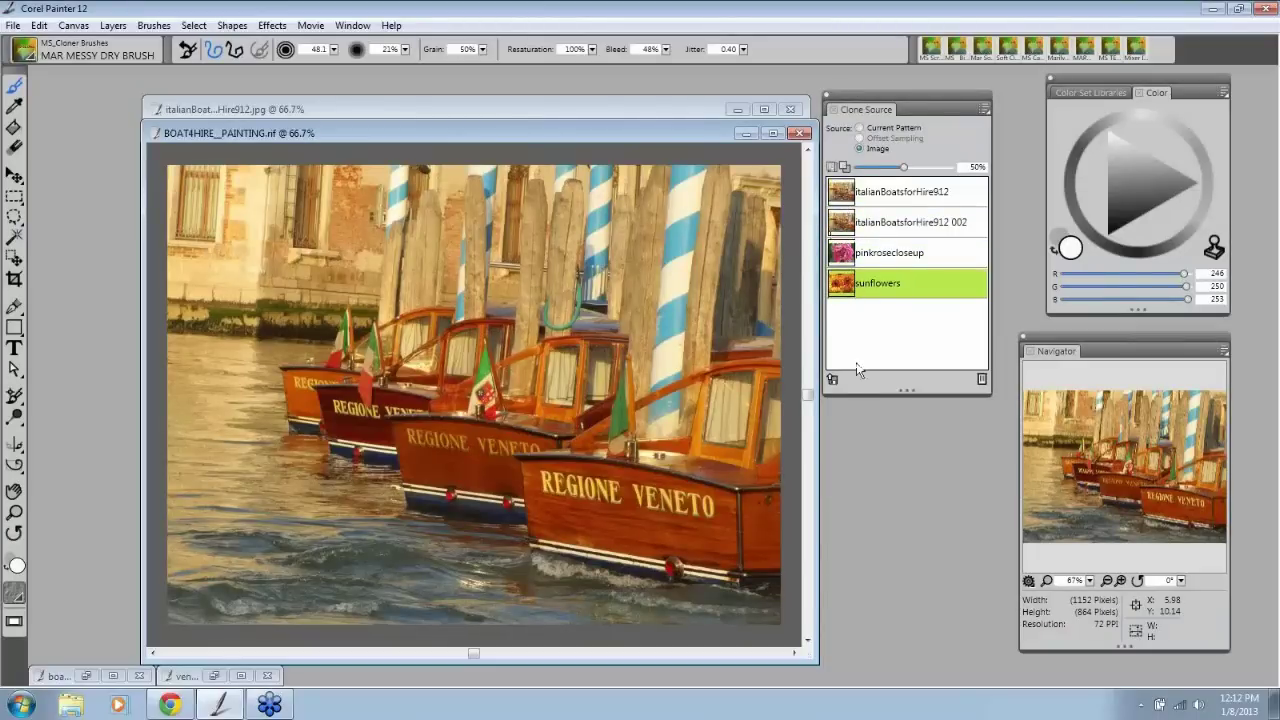
left_click(833, 381)
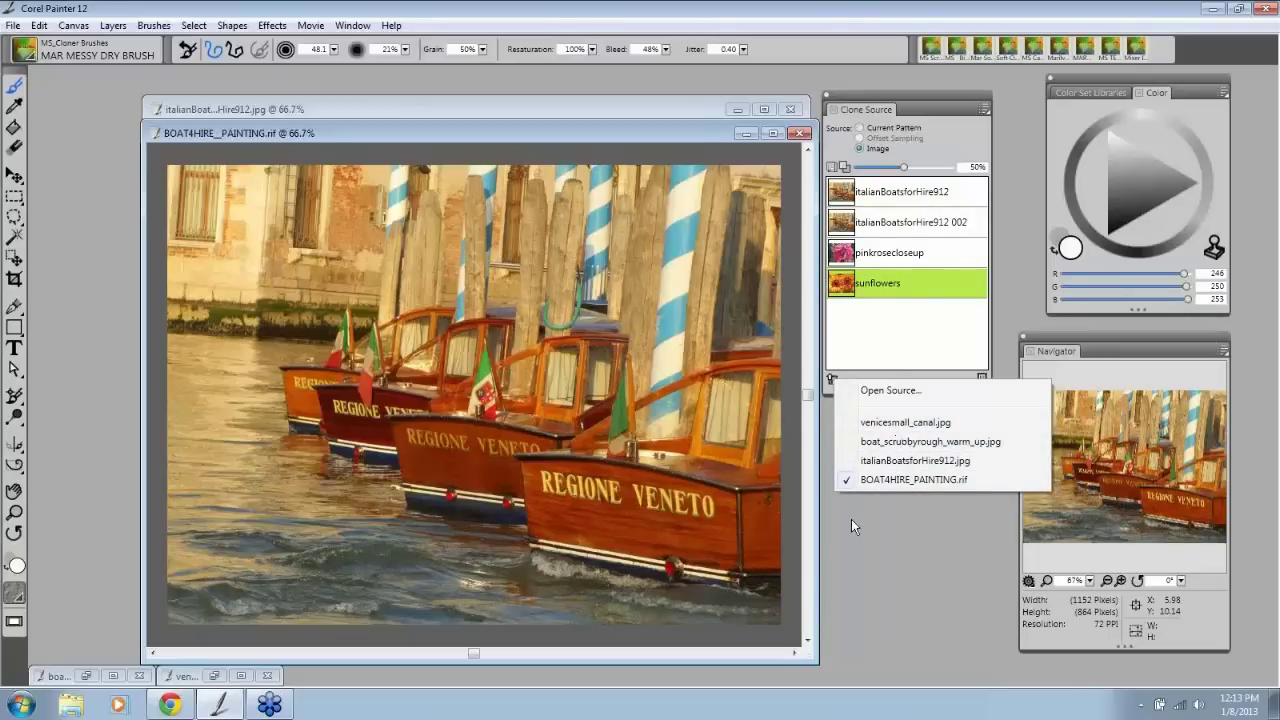
Step: Choose the MS__Big River Skip brush from MS_Cloner Brushes and paint the sunflowers source over the middle boats
left_click(743, 502)
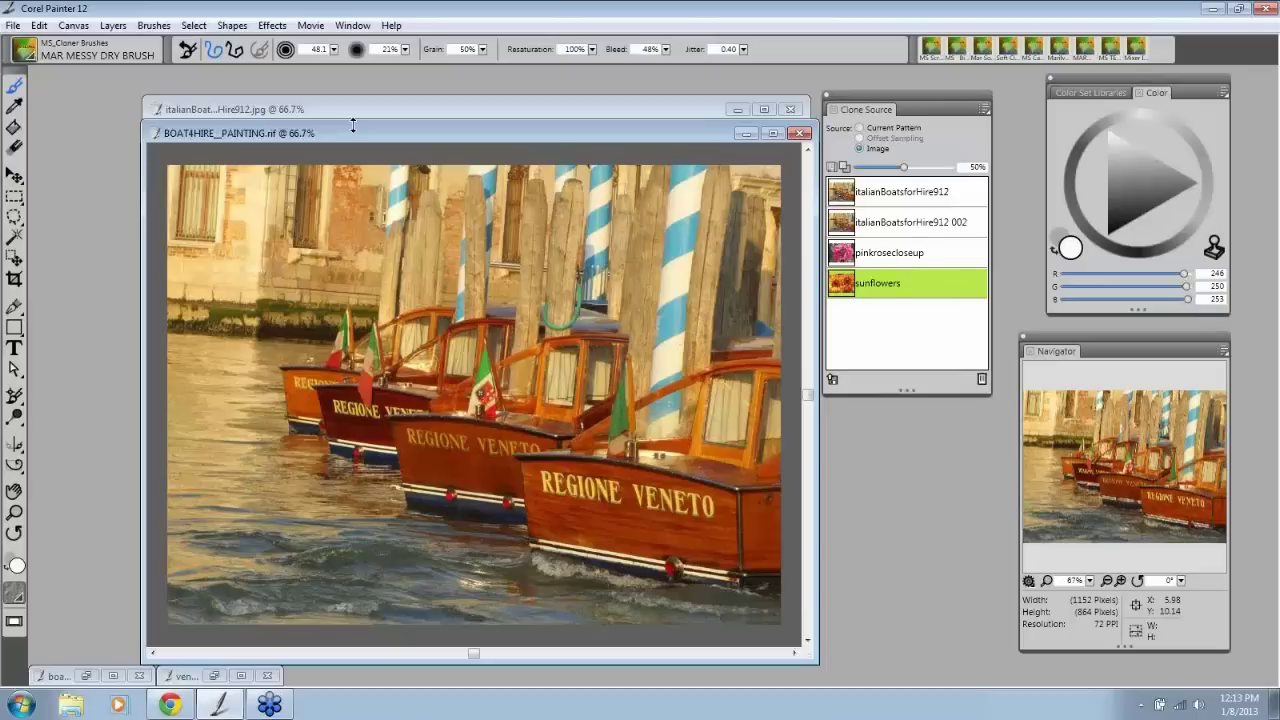
left_click_drag(353, 125, 353, 99)
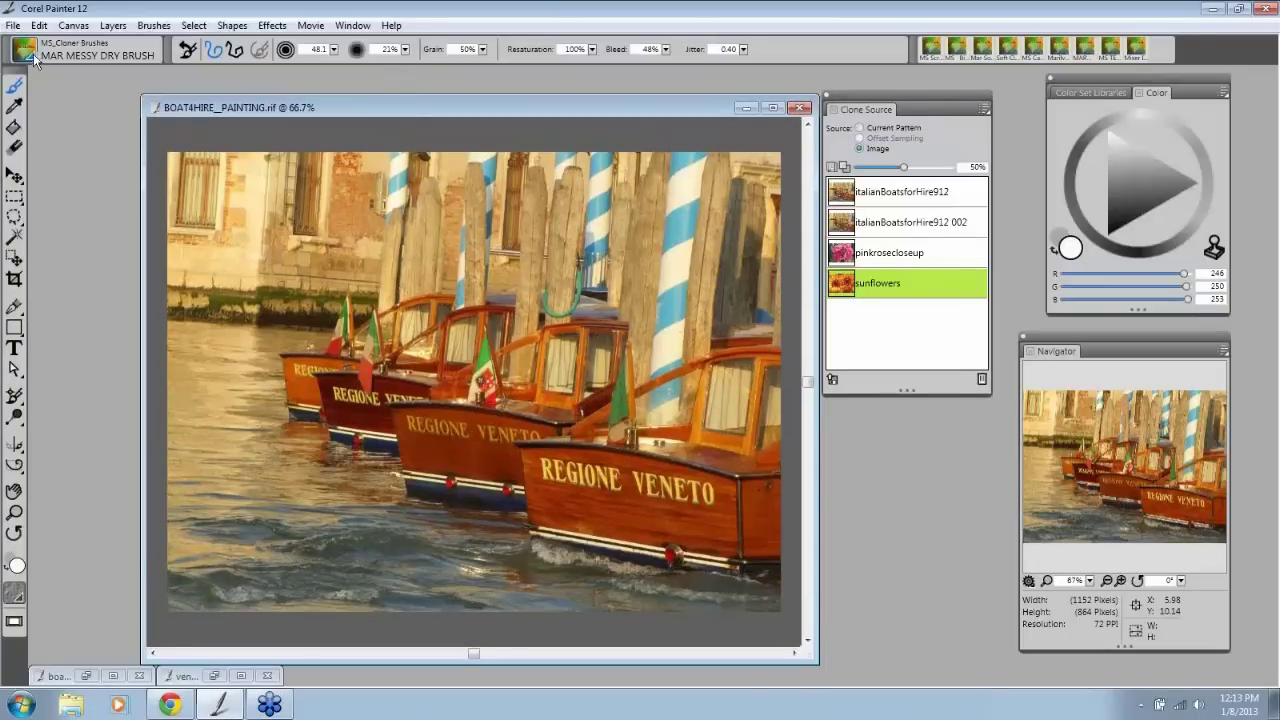
left_click(35, 60)
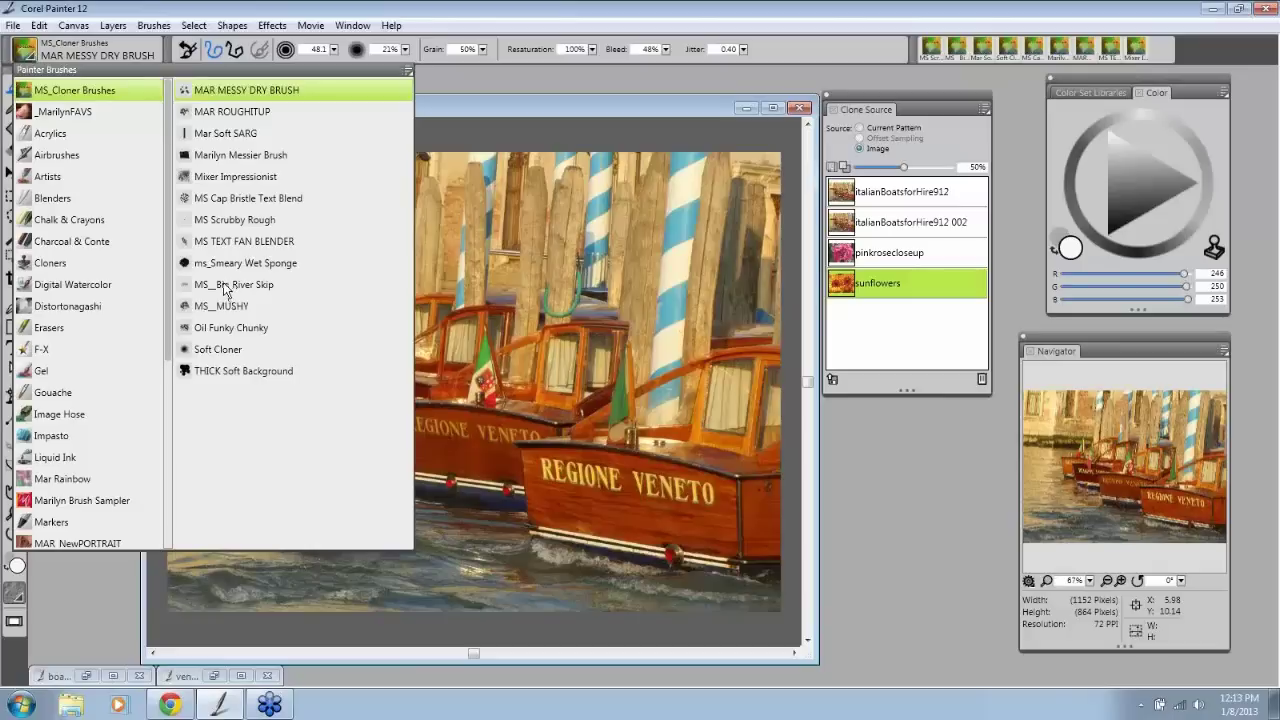
left_click(225, 288)
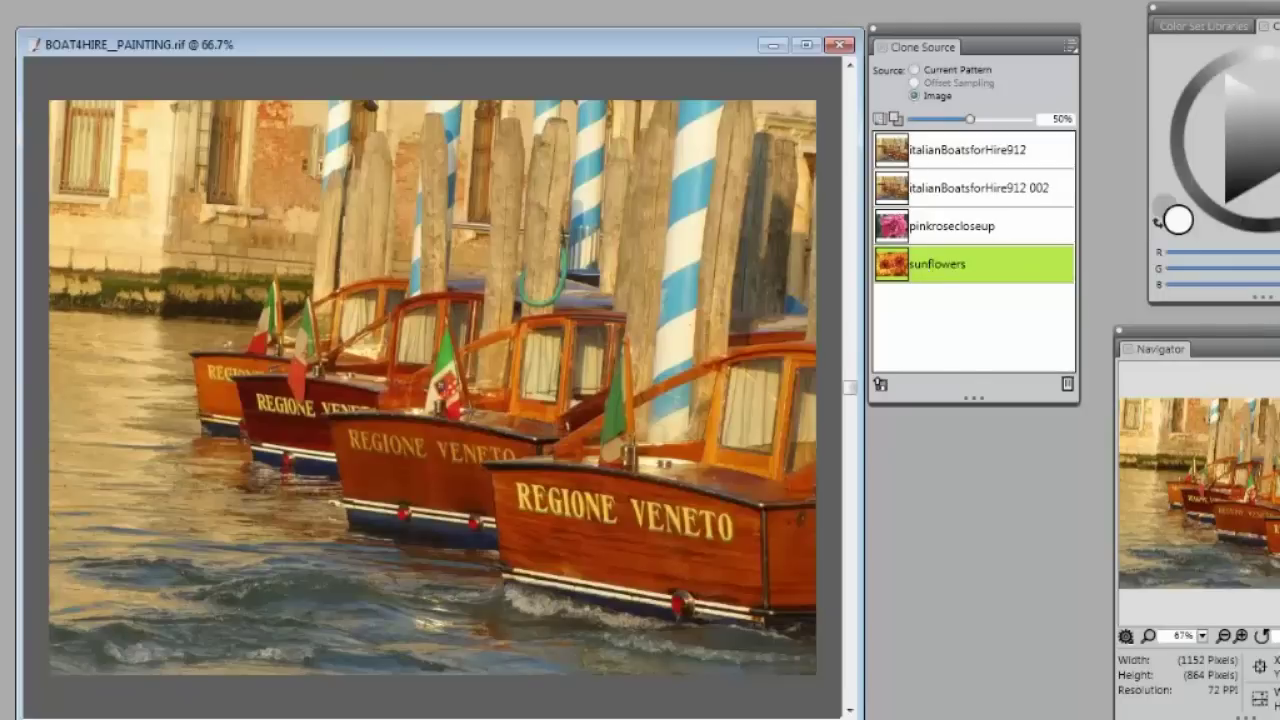
mouse_move(600, 330)
left_mouse_down()
mouse_move(620, 255)
mouse_move(640, 323)
mouse_move(614, 302)
mouse_move(590, 380)
mouse_move(580, 320)
mouse_move(503, 408)
mouse_move(470, 400)
mouse_move(440, 450)
mouse_move(440, 505)
left_mouse_up()
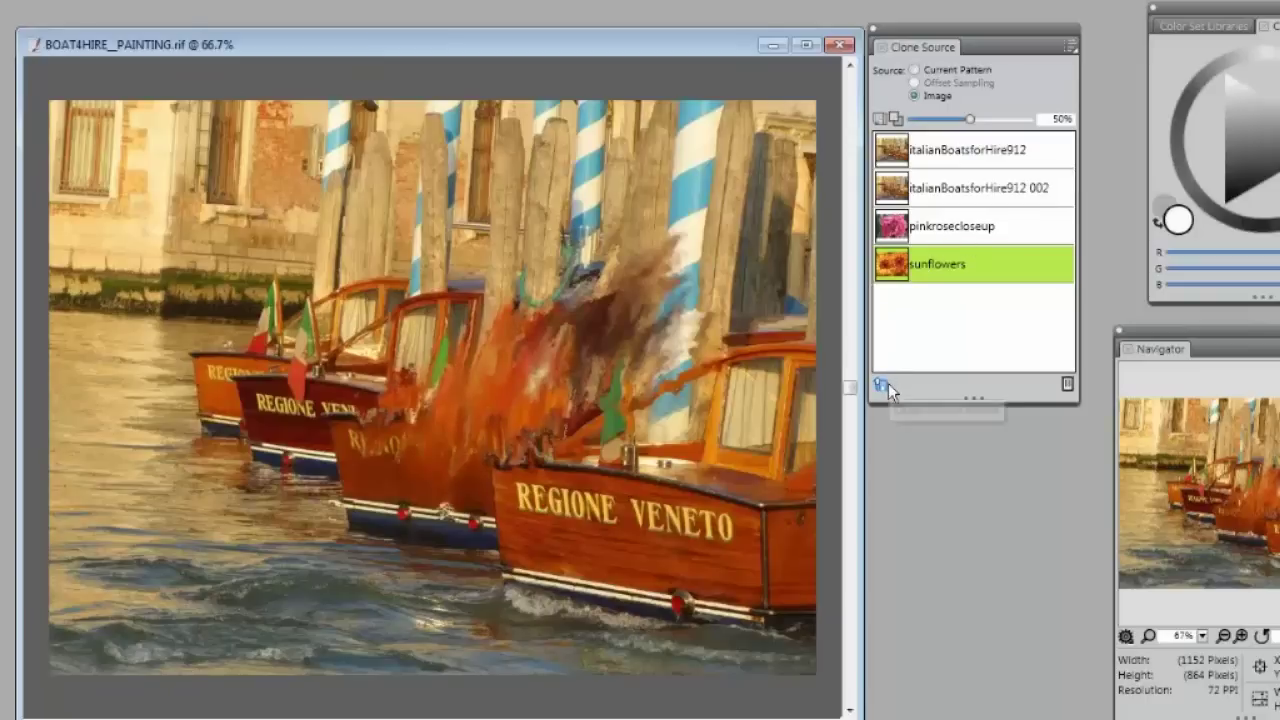
Step: Select the pinkrosecloseup clone source and paint its pink color over the boats in the middle of the canvas
left_click(962, 232)
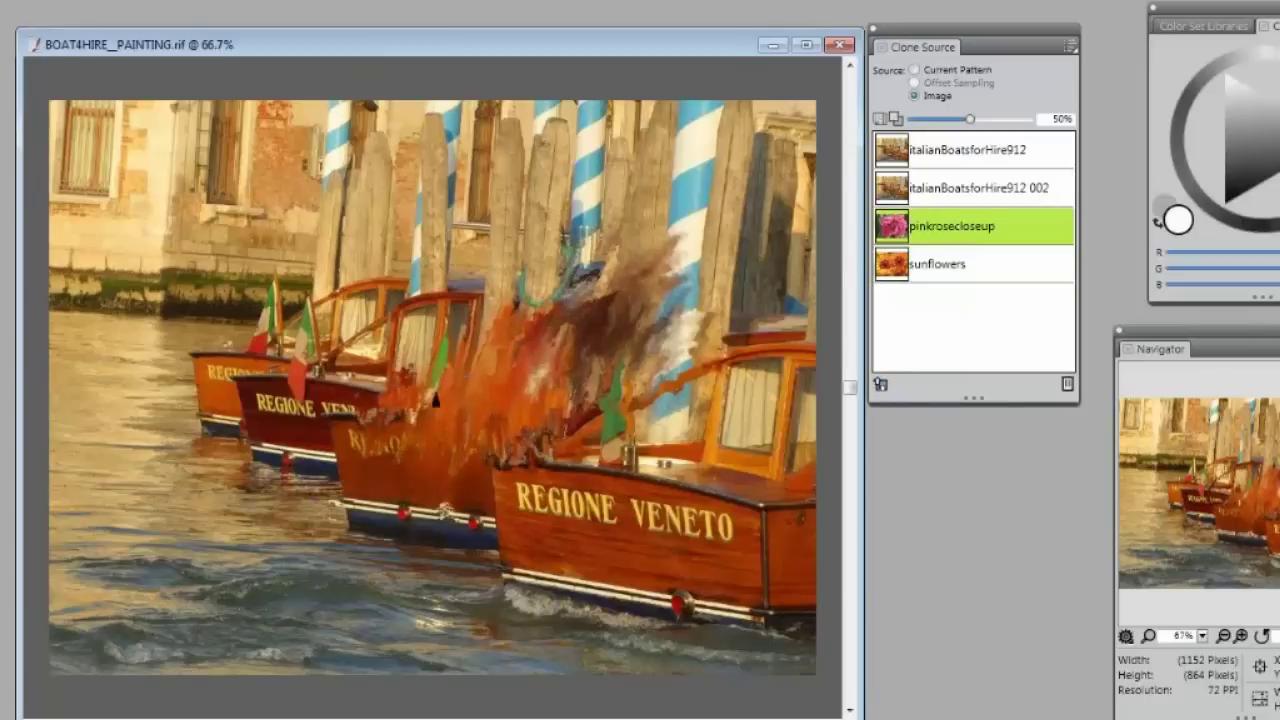
mouse_move(466, 378)
left_mouse_down()
mouse_move(472, 330)
mouse_move(495, 343)
mouse_move(380, 330)
mouse_move(600, 350)
left_mouse_up()
mouse_move(410, 345)
left_mouse_down()
mouse_move(355, 400)
mouse_move(449, 297)
mouse_move(570, 440)
mouse_move(400, 420)
left_mouse_up()
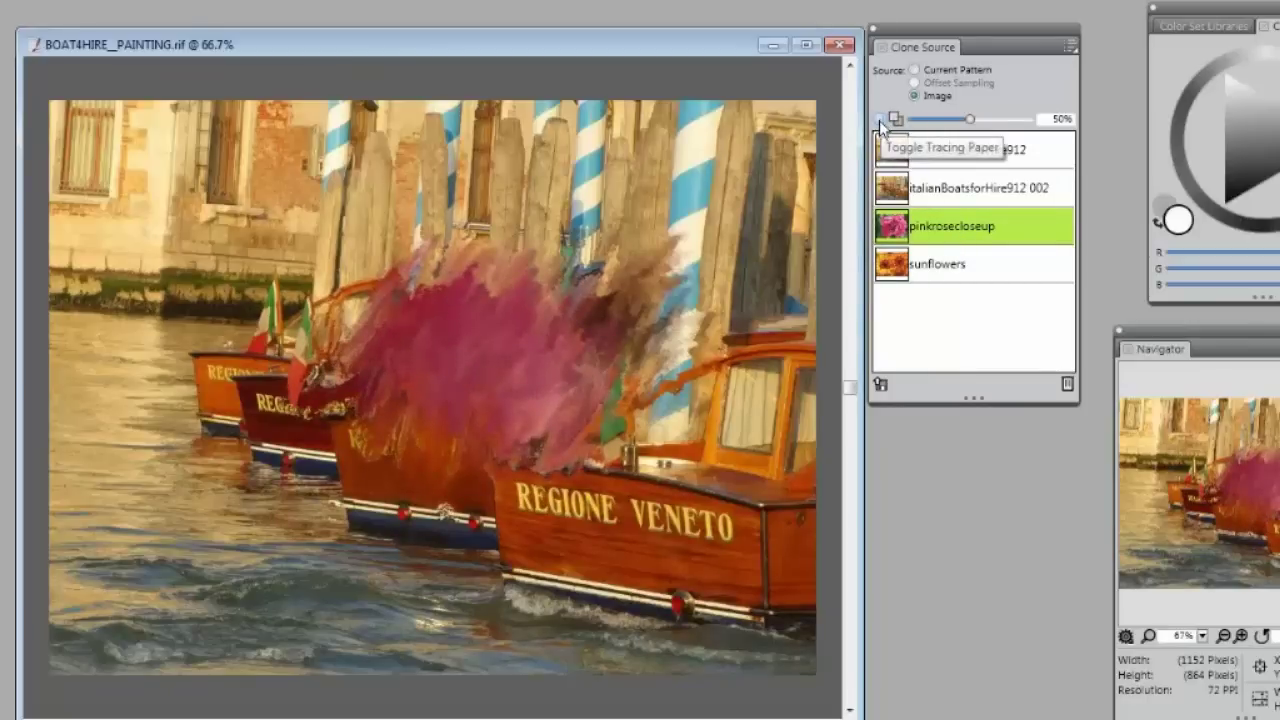
Step: Turn on tracing paper at 50%, preview the sunflowers source over the painting, and switch to the italianBoatsforHire912 source
left_click(880, 120)
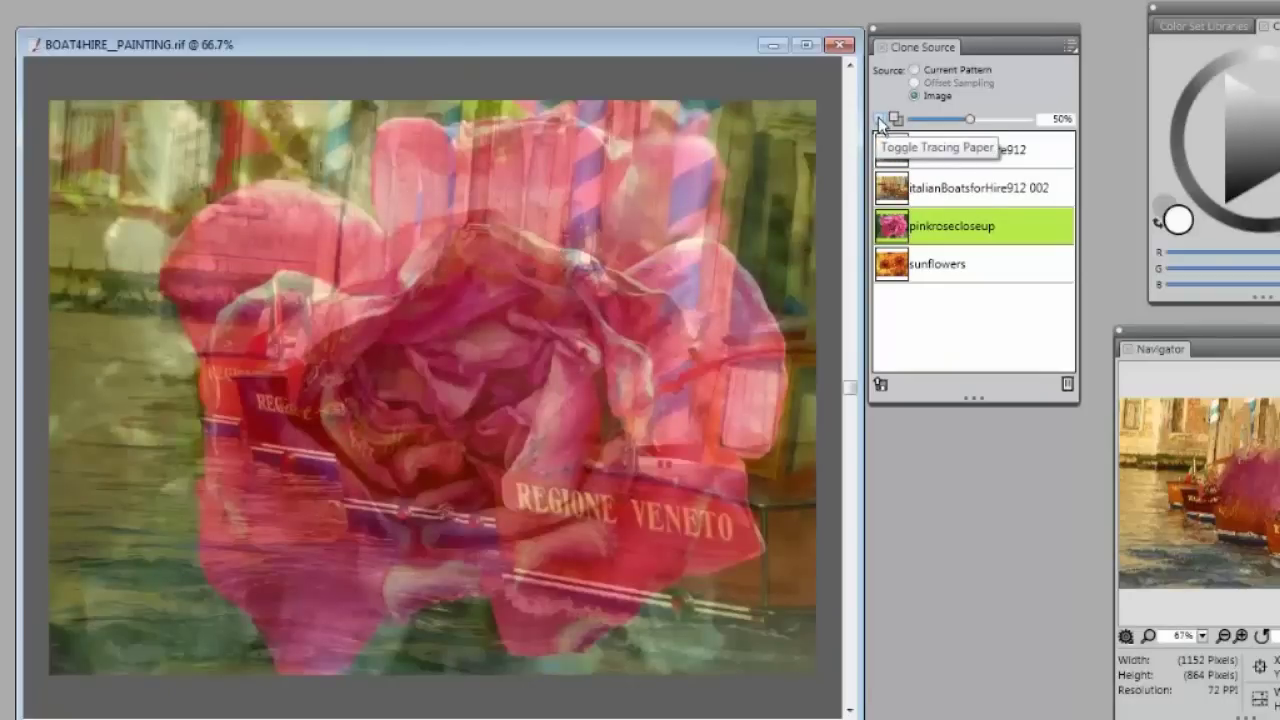
left_click(917, 266)
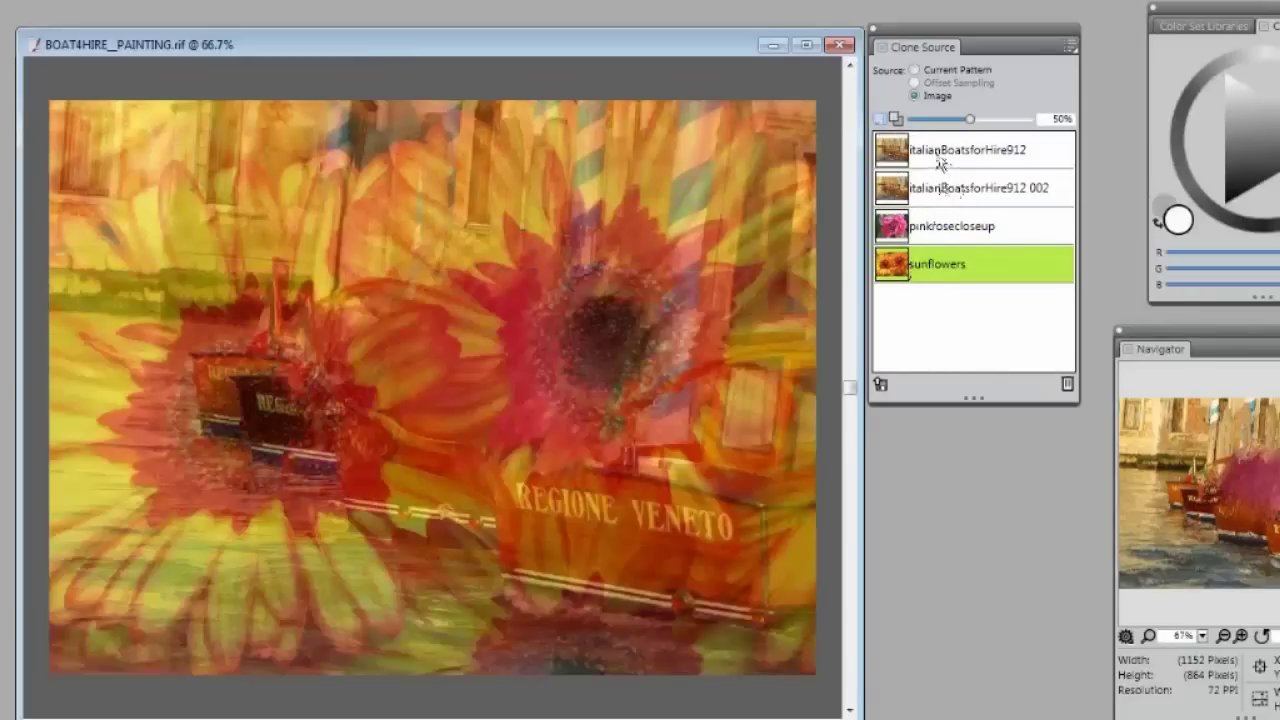
left_click(940, 160)
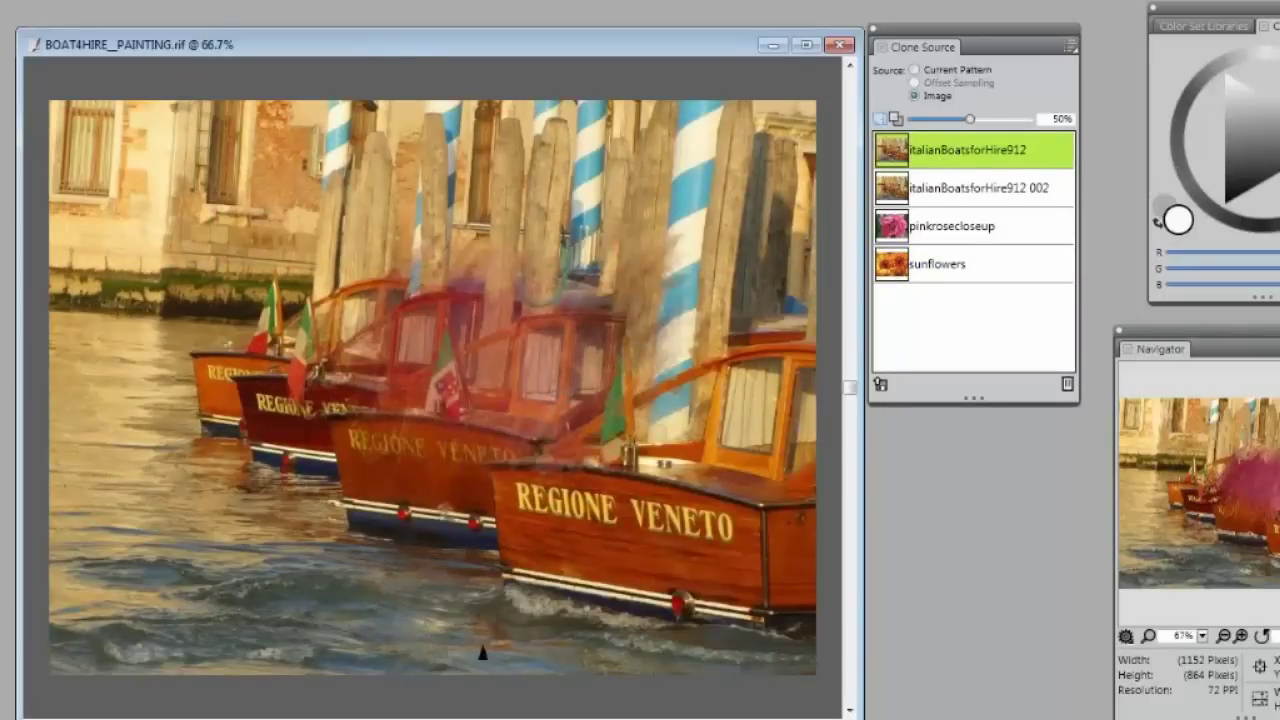
Step: Brush loose strokes from the italianBoatsforHire912 source over the water and the building wall beside the boats
mouse_move(377, 632)
left_mouse_down()
mouse_move(226, 608)
mouse_move(186, 572)
mouse_move(69, 609)
mouse_move(111, 615)
mouse_move(129, 585)
mouse_move(272, 615)
mouse_move(388, 604)
mouse_move(580, 641)
mouse_move(128, 588)
left_mouse_up()
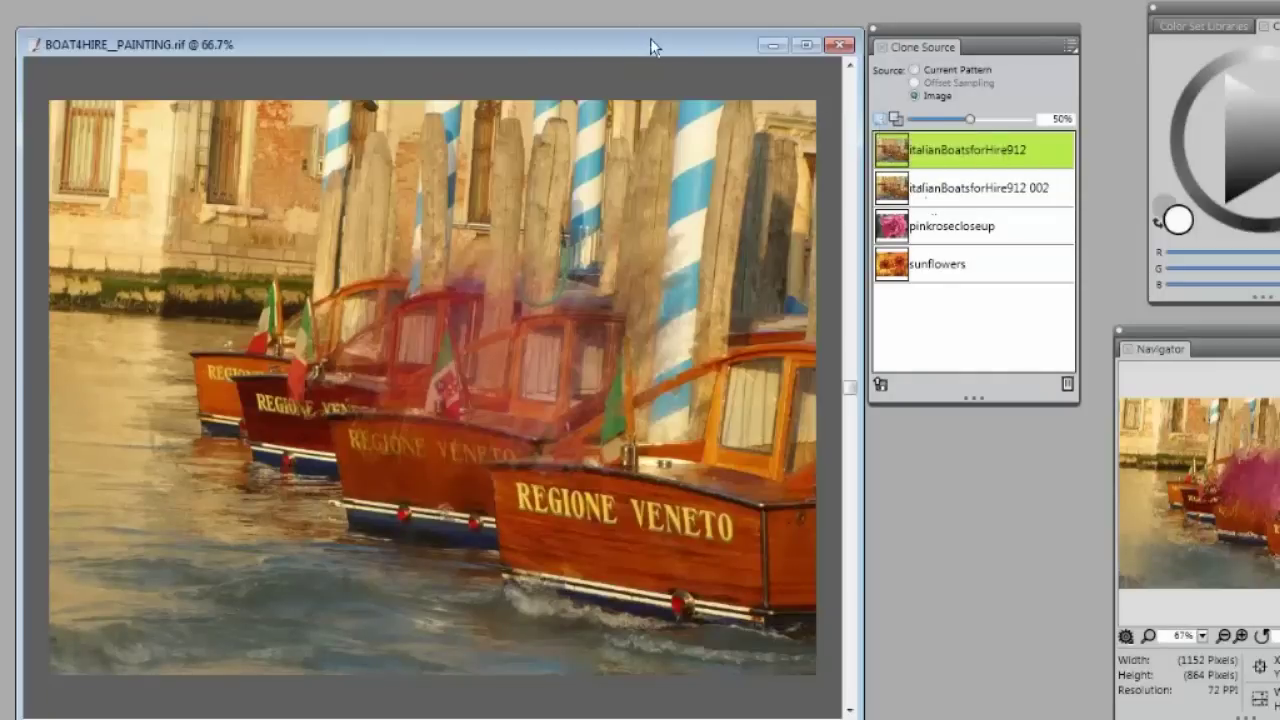
left_click_drag(650, 40, 644, 29)
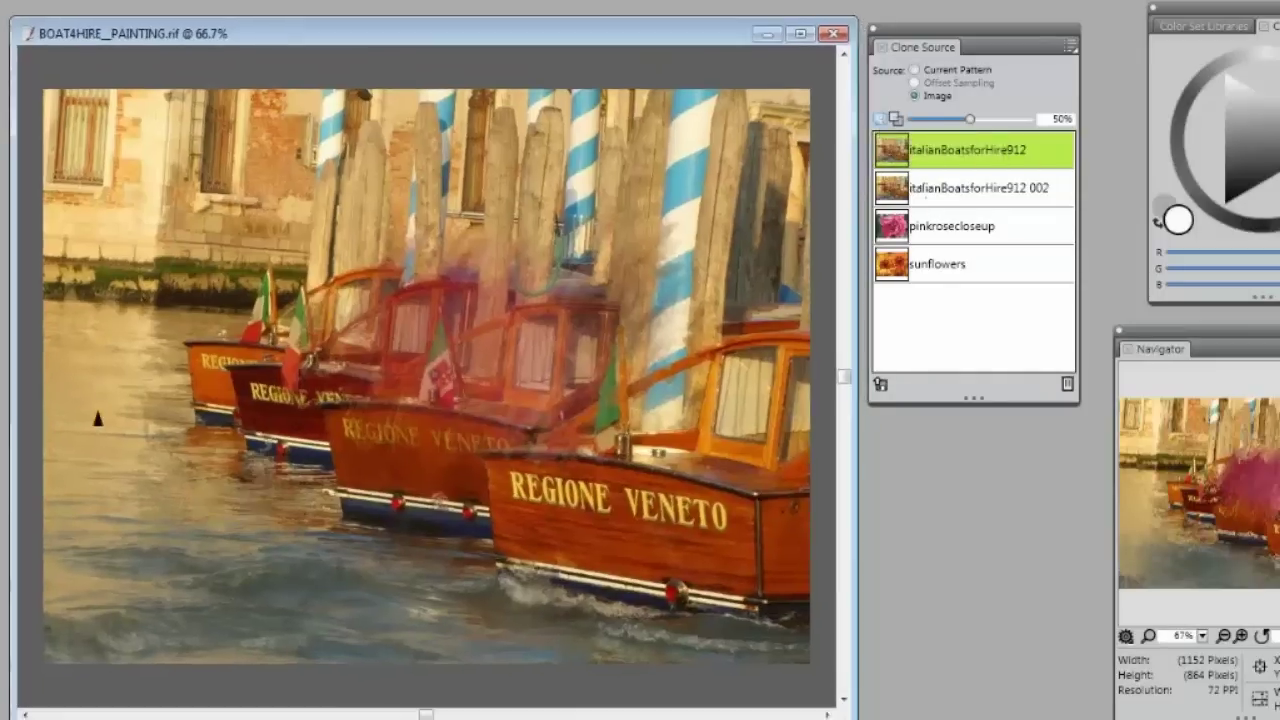
mouse_move(110, 292)
left_mouse_down()
mouse_move(93, 223)
mouse_move(77, 242)
mouse_move(107, 190)
mouse_move(176, 195)
mouse_move(247, 166)
mouse_move(153, 117)
mouse_move(79, 125)
mouse_move(79, 175)
mouse_move(130, 174)
left_mouse_up()
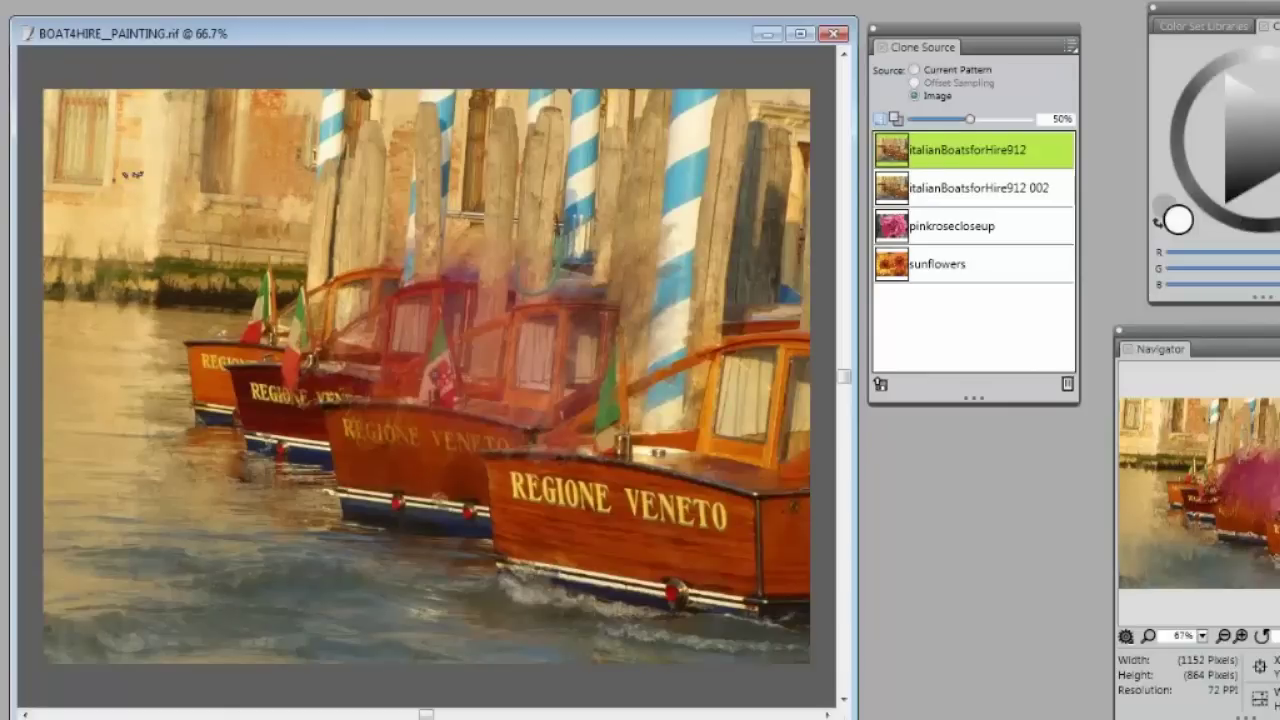
Step: Review the choices for adding clone sources and preview the sunflowers source through the tracing paper
left_click(879, 388)
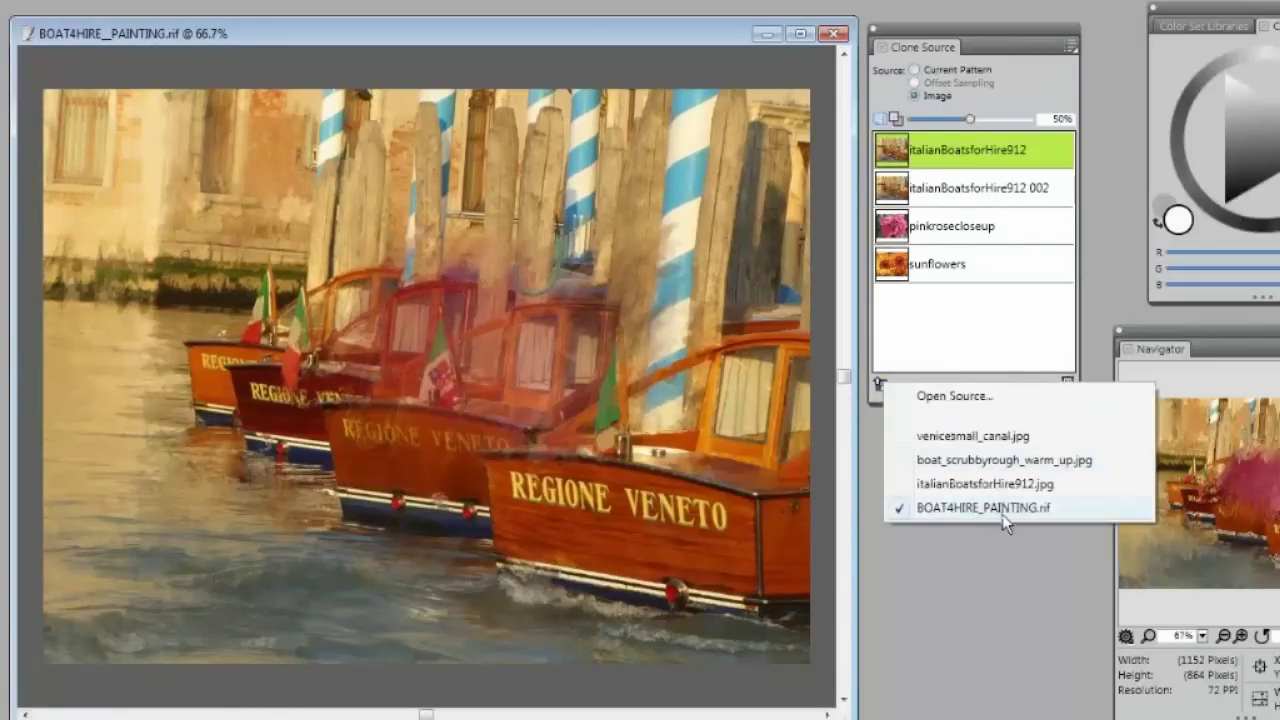
left_click(959, 332)
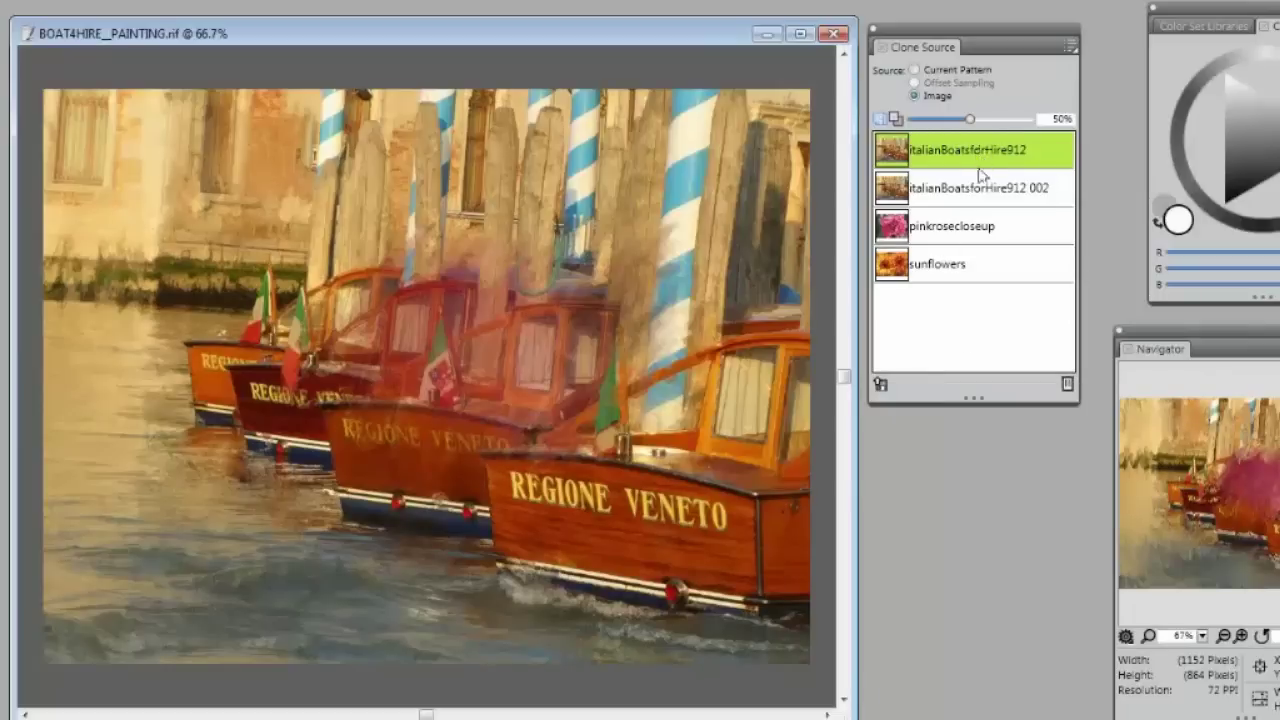
left_click(949, 266)
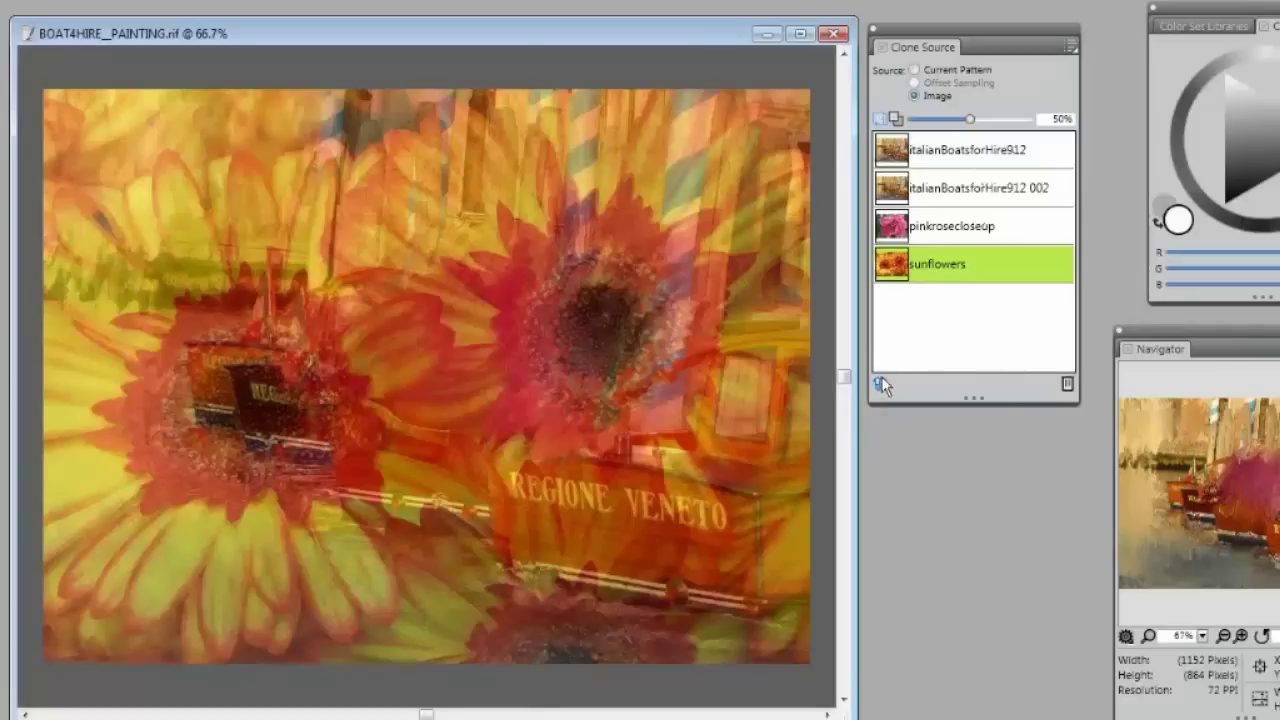
left_click(880, 381)
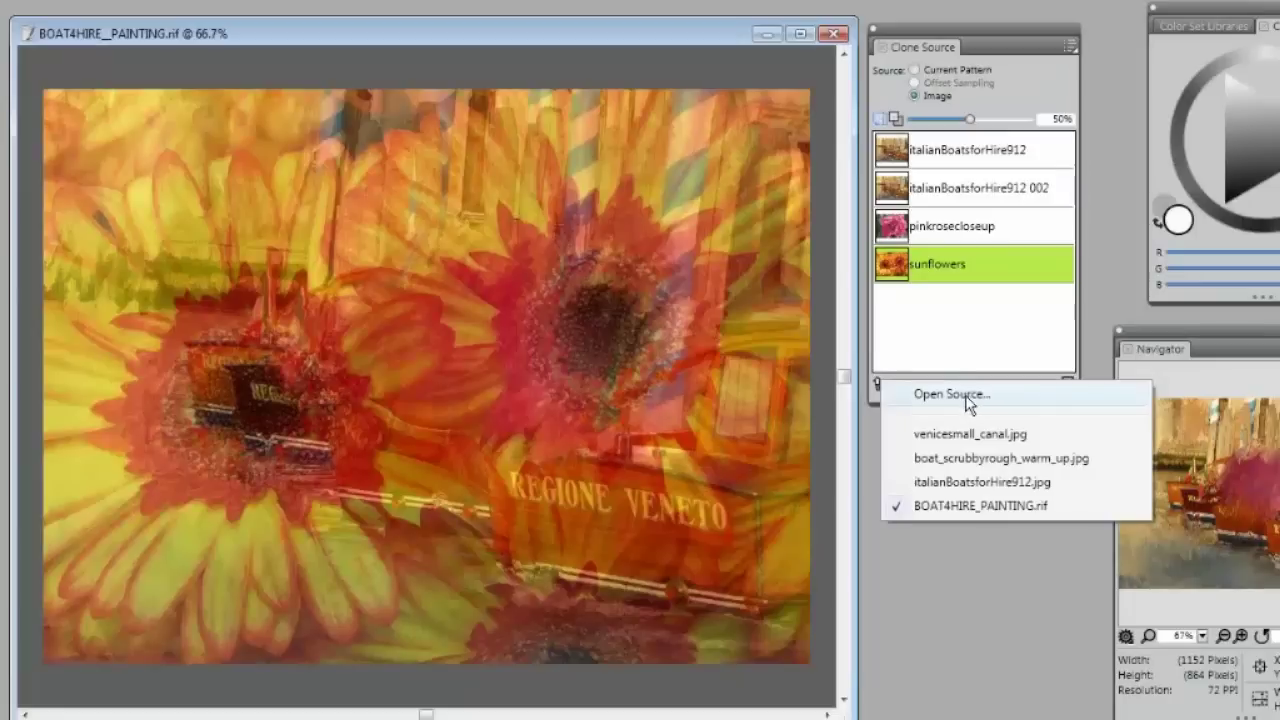
key("Escape")
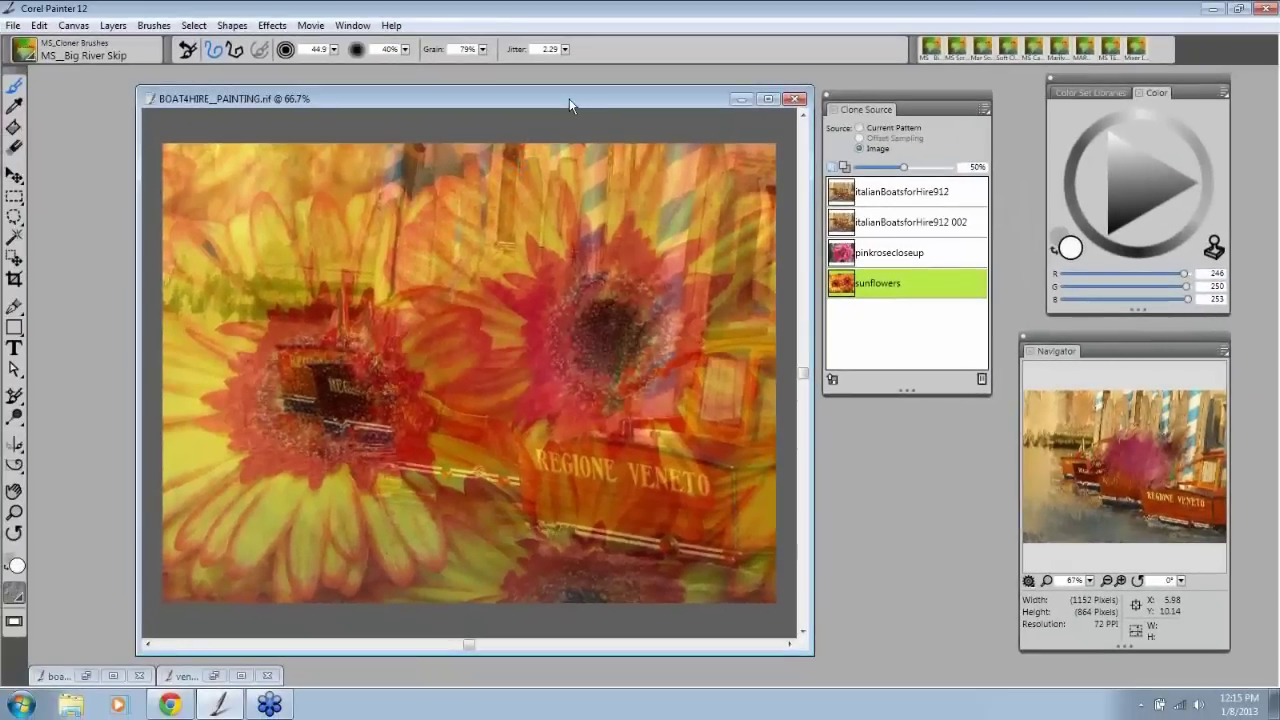
Step: Minimize the original italianBoatsforHire912.jpg window behind the painting and reselect the sunflowers source
left_click_drag(568, 100, 511, 221)
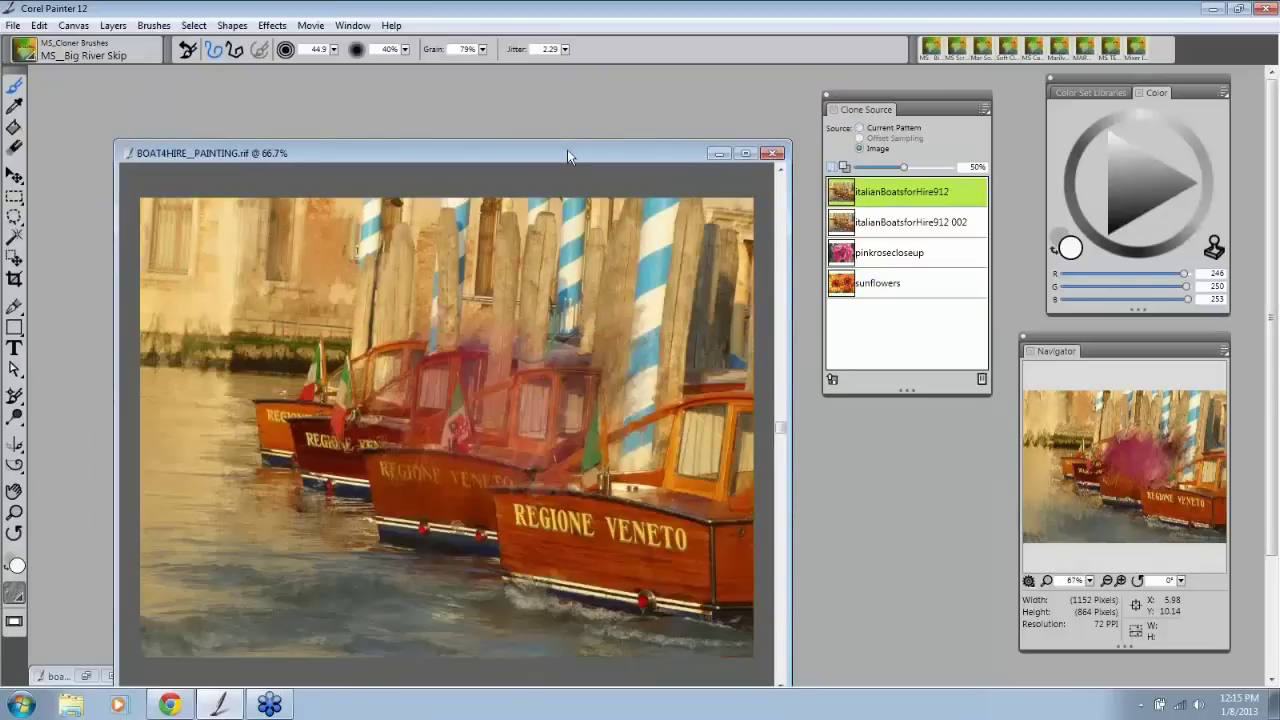
mouse_move(567, 149)
left_mouse_down()
mouse_move(537, 131)
mouse_move(423, 246)
mouse_move(676, 250)
mouse_move(599, 110)
left_mouse_up()
left_click(893, 288)
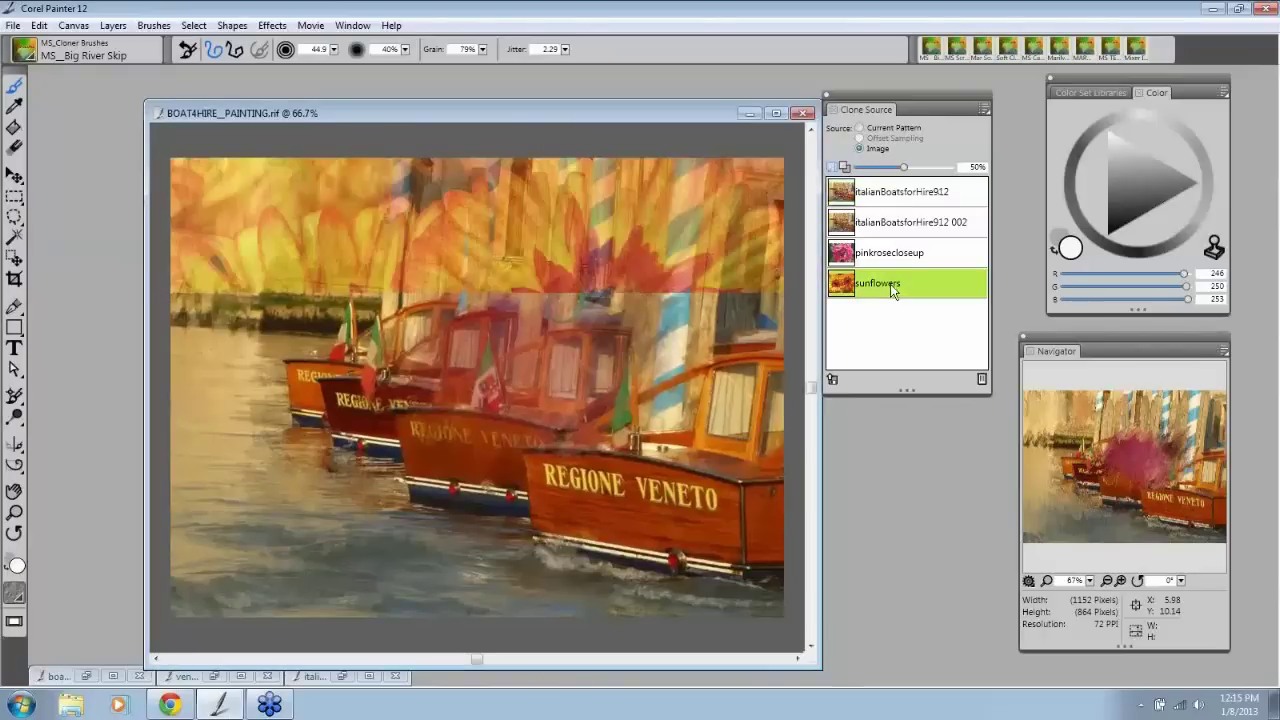
Step: Open the boat_colorful image from the COREL__CLONE_2013 folder
left_click(13, 25)
left_click(13, 25)
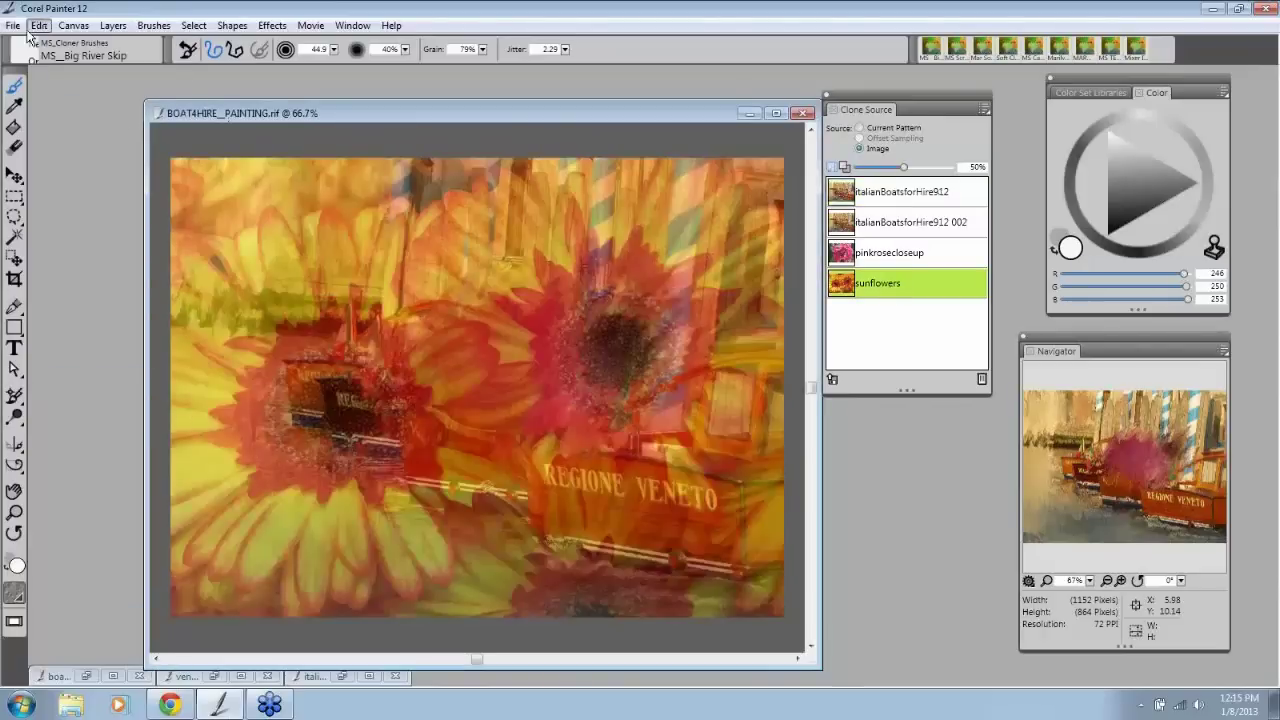
left_click(16, 26)
left_click(36, 62)
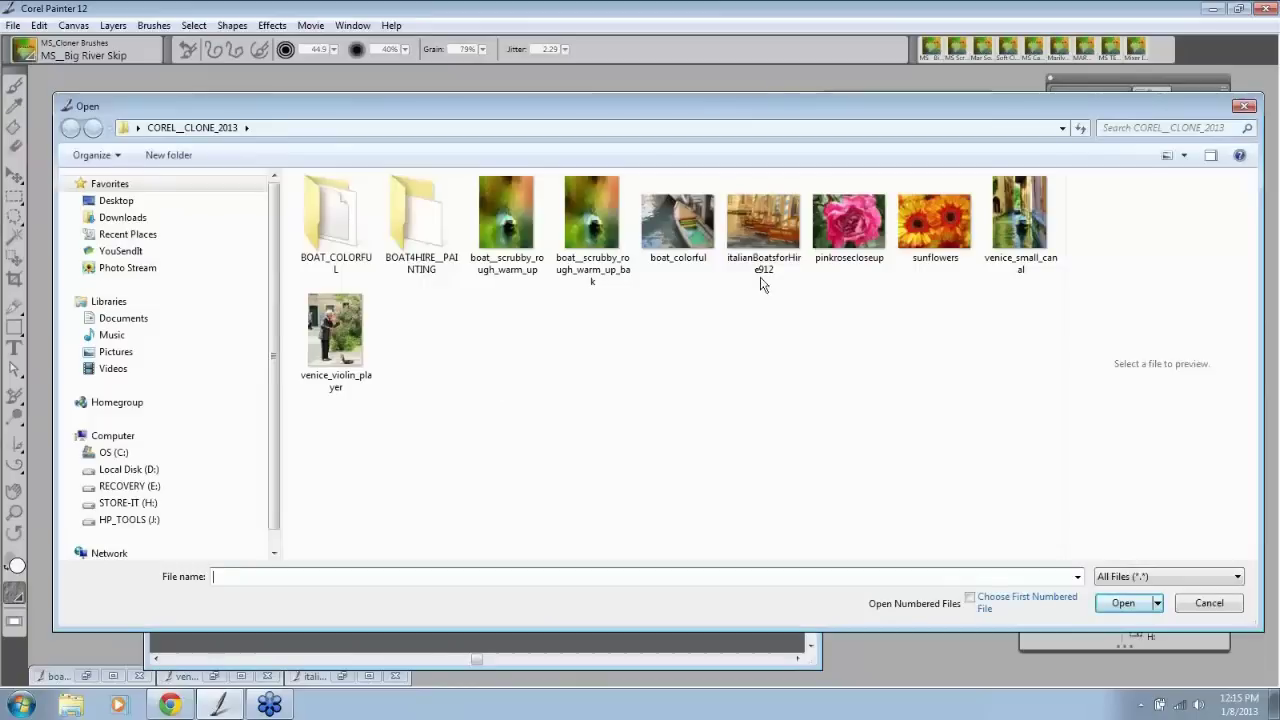
left_click(685, 225)
left_click(1123, 603)
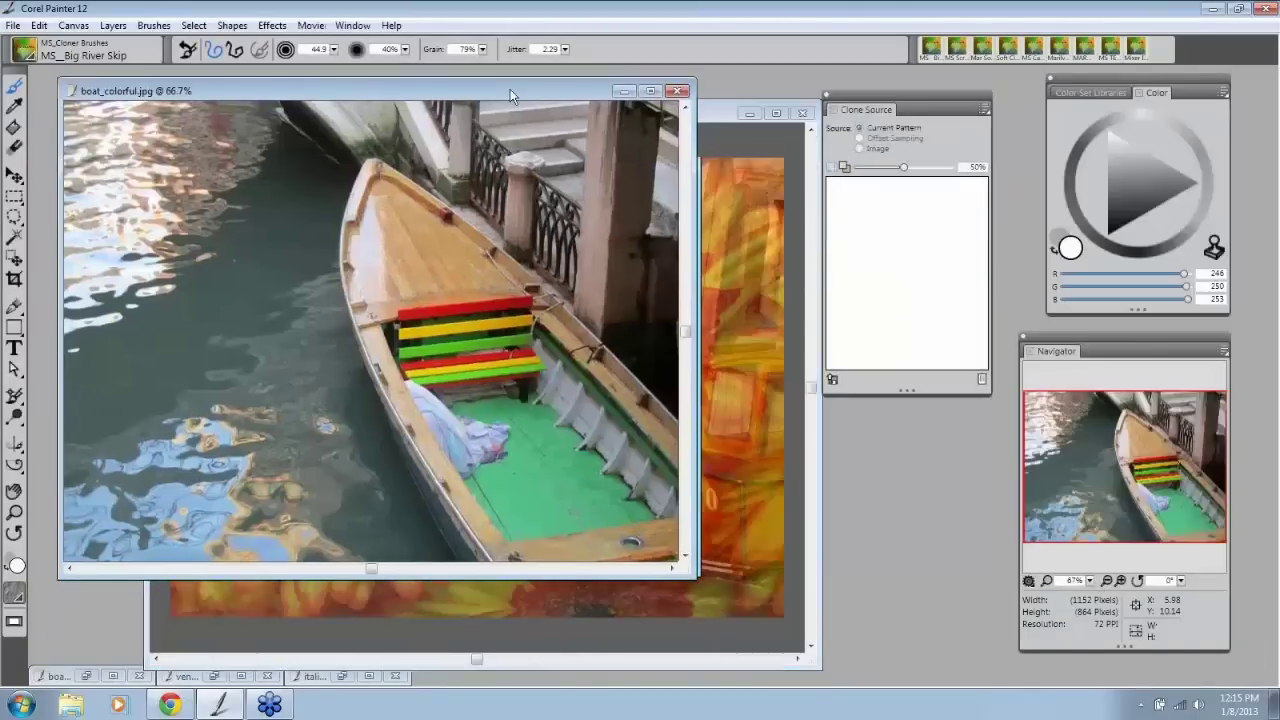
Step: Return to the BOAT4HIRE__PAINTING document and add the open boatcolorful.jpg as a clone source
left_click_drag(510, 89, 506, 98)
left_click(707, 109)
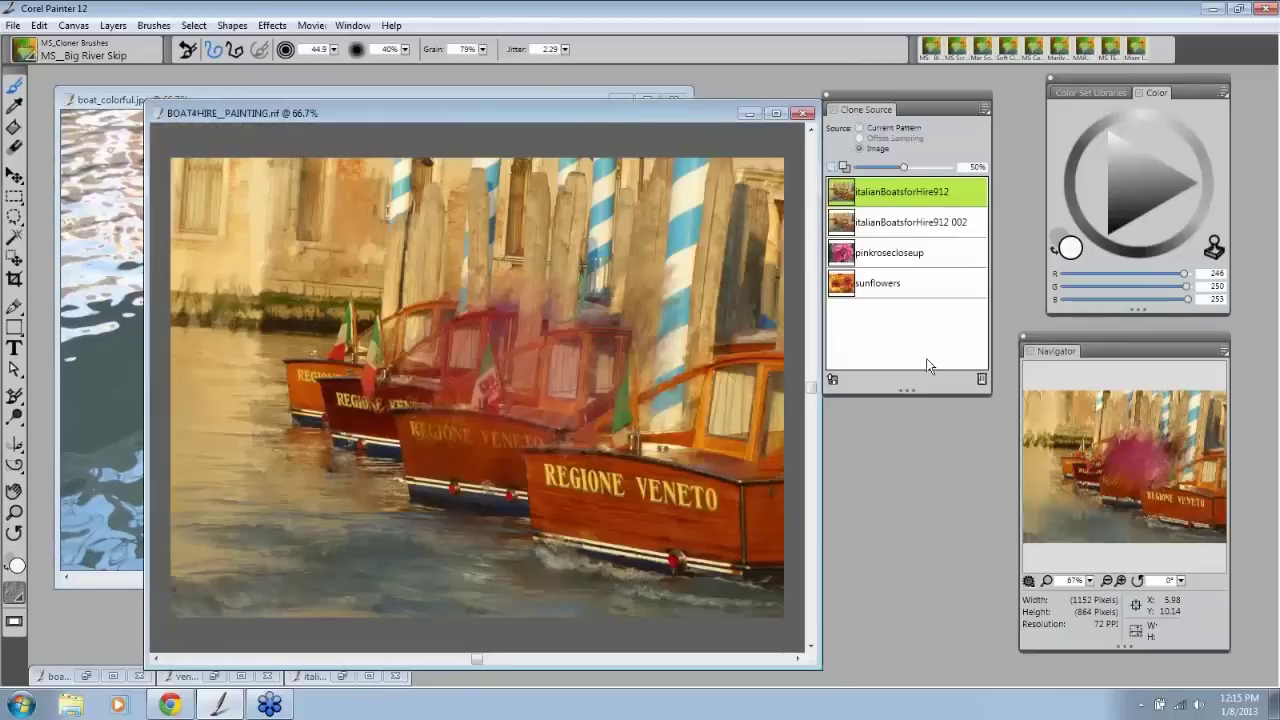
left_click(831, 379)
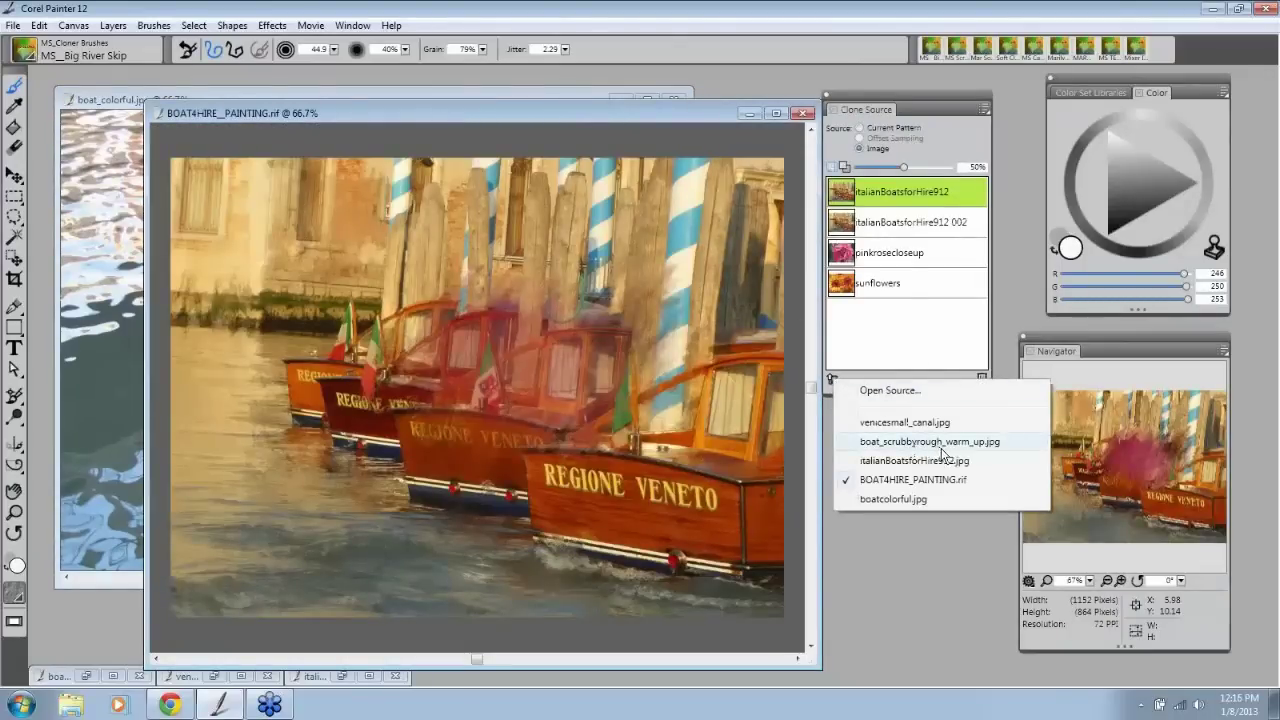
left_click(919, 500)
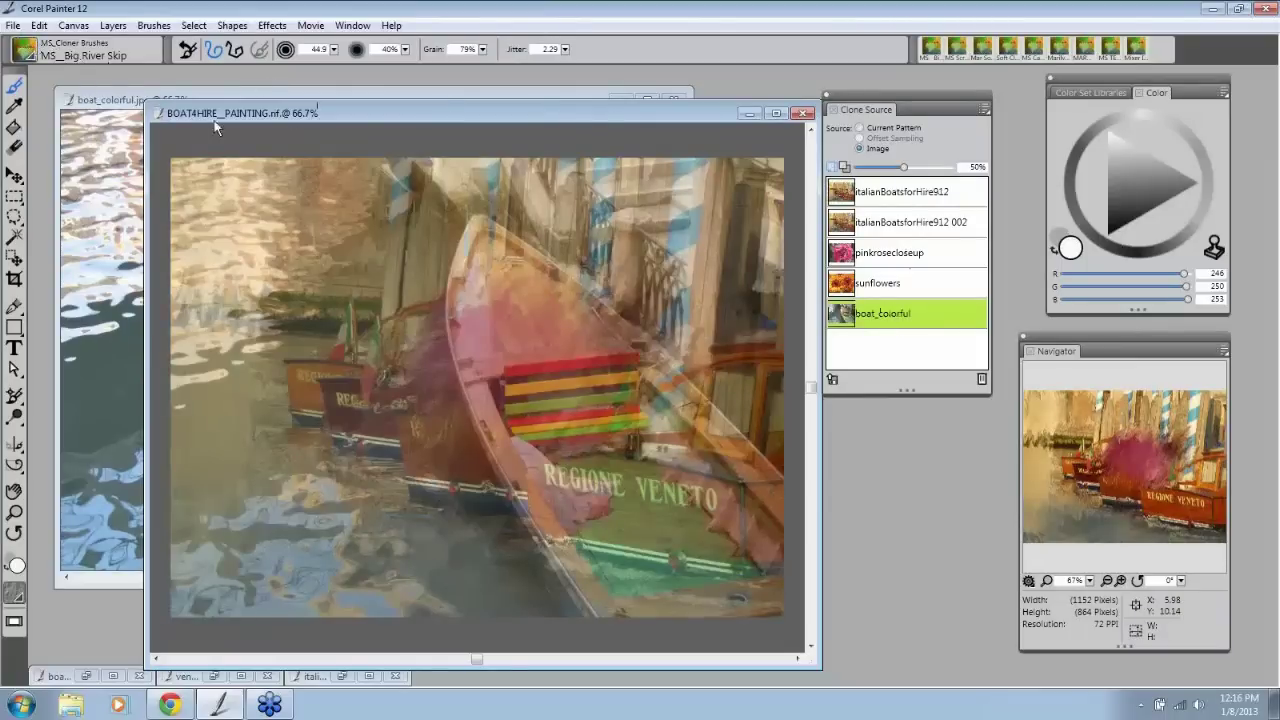
Step: Review the open images offered as clone sources, minimize boat_colorful.jpg, and move the painting window back up
mouse_move(326, 112)
left_mouse_down()
mouse_move(339, 255)
mouse_move(323, 108)
left_mouse_up()
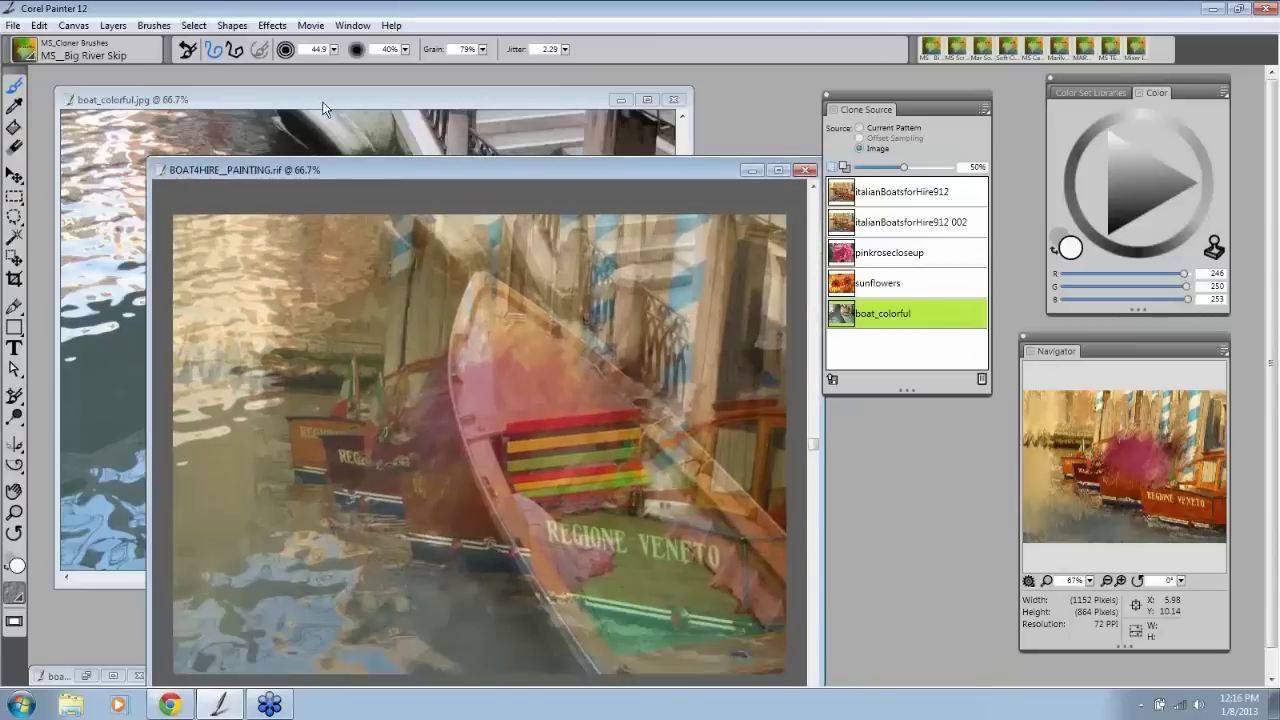
left_click(832, 379)
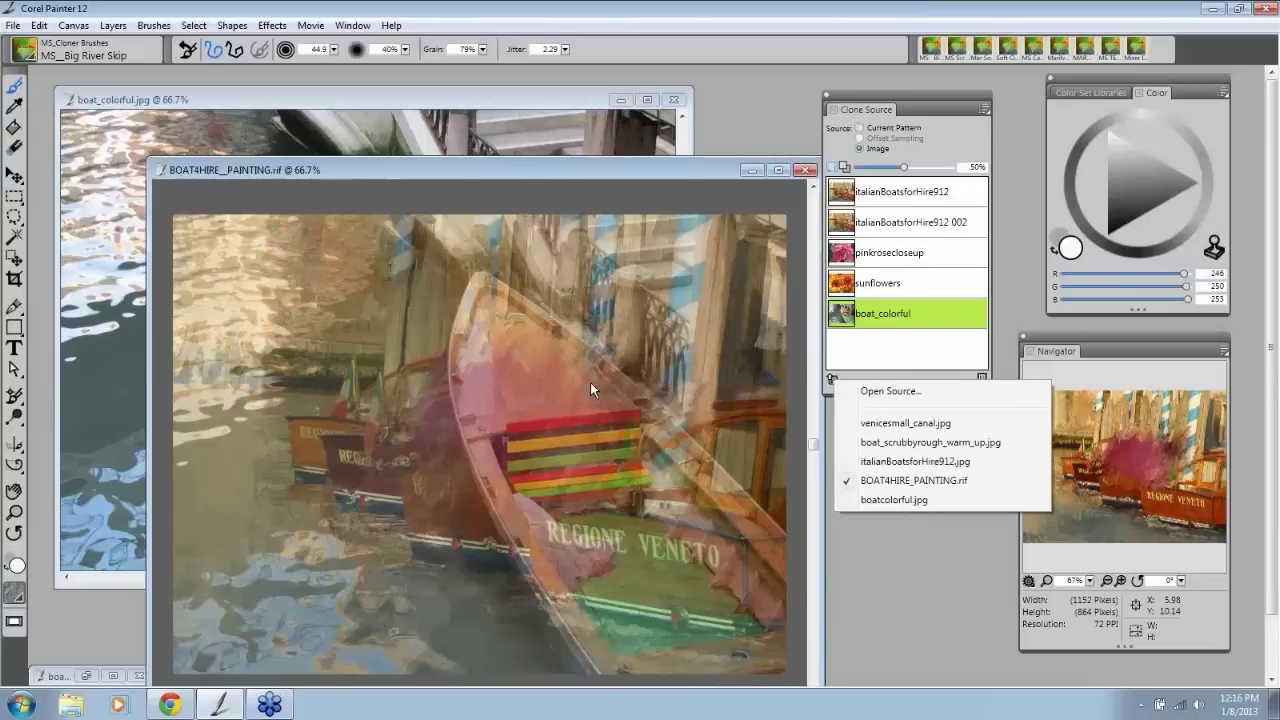
left_click(640, 174)
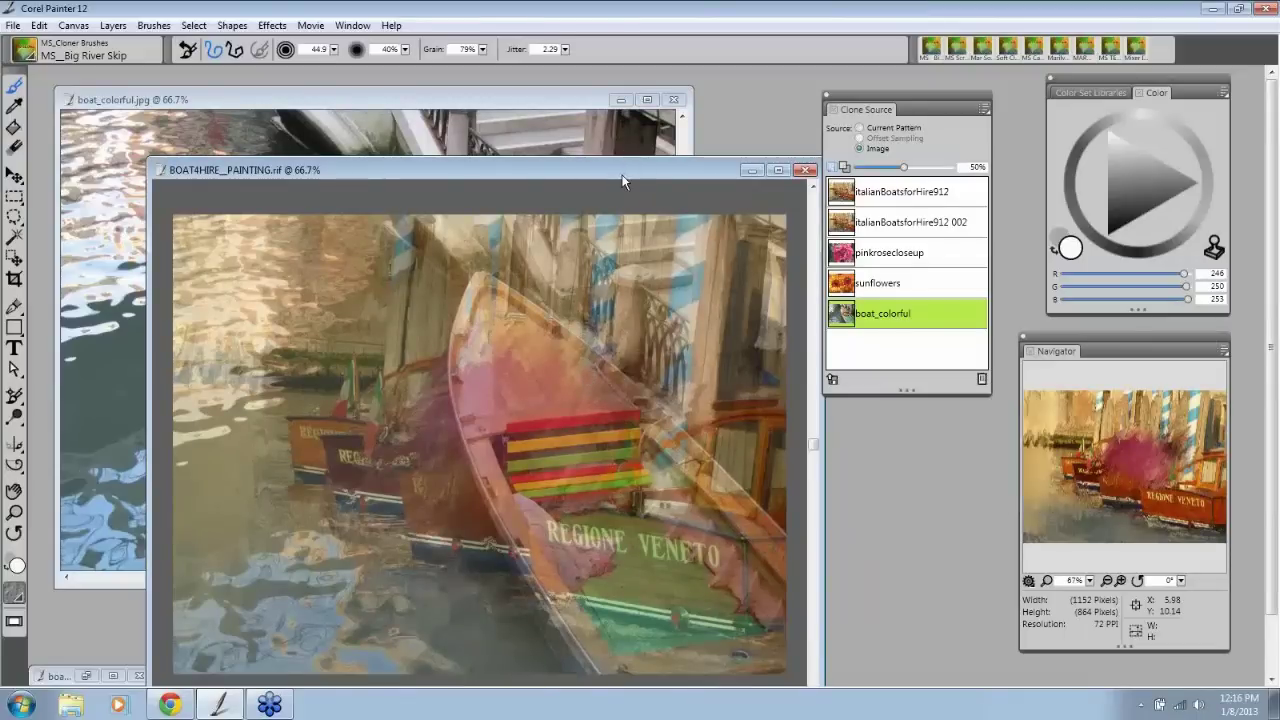
left_click_drag(621, 176, 619, 170)
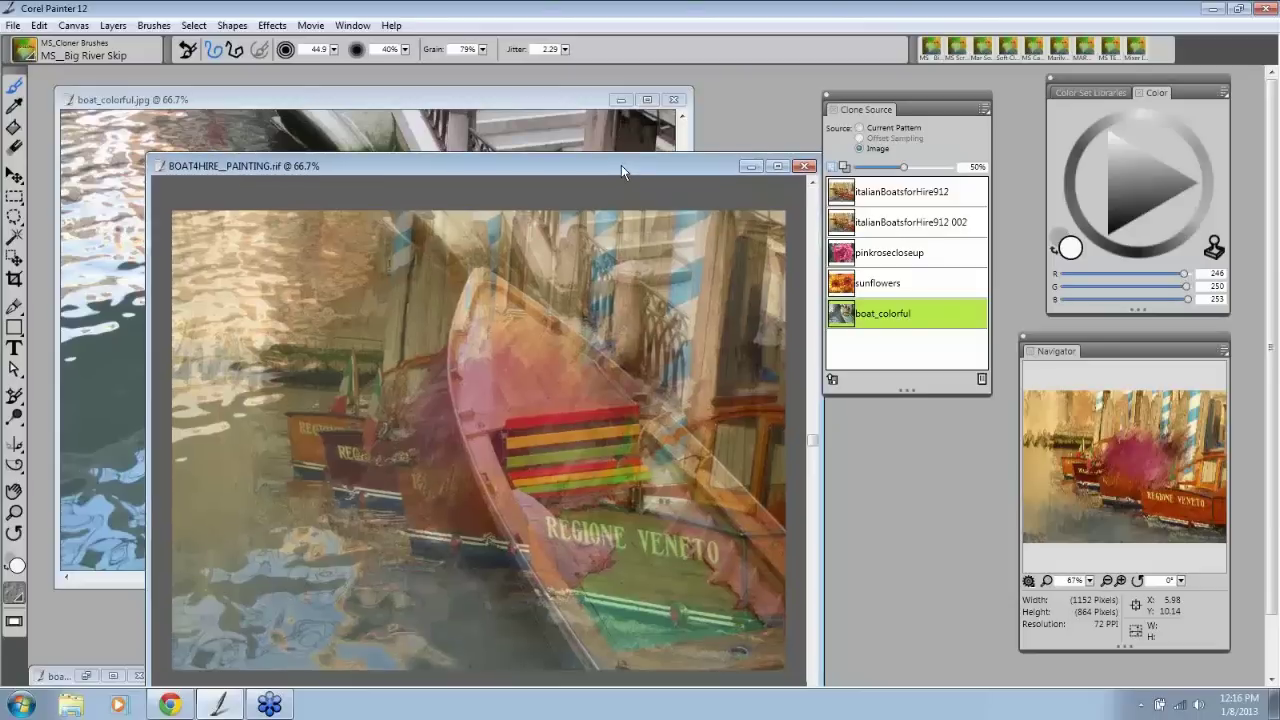
left_click(620, 101)
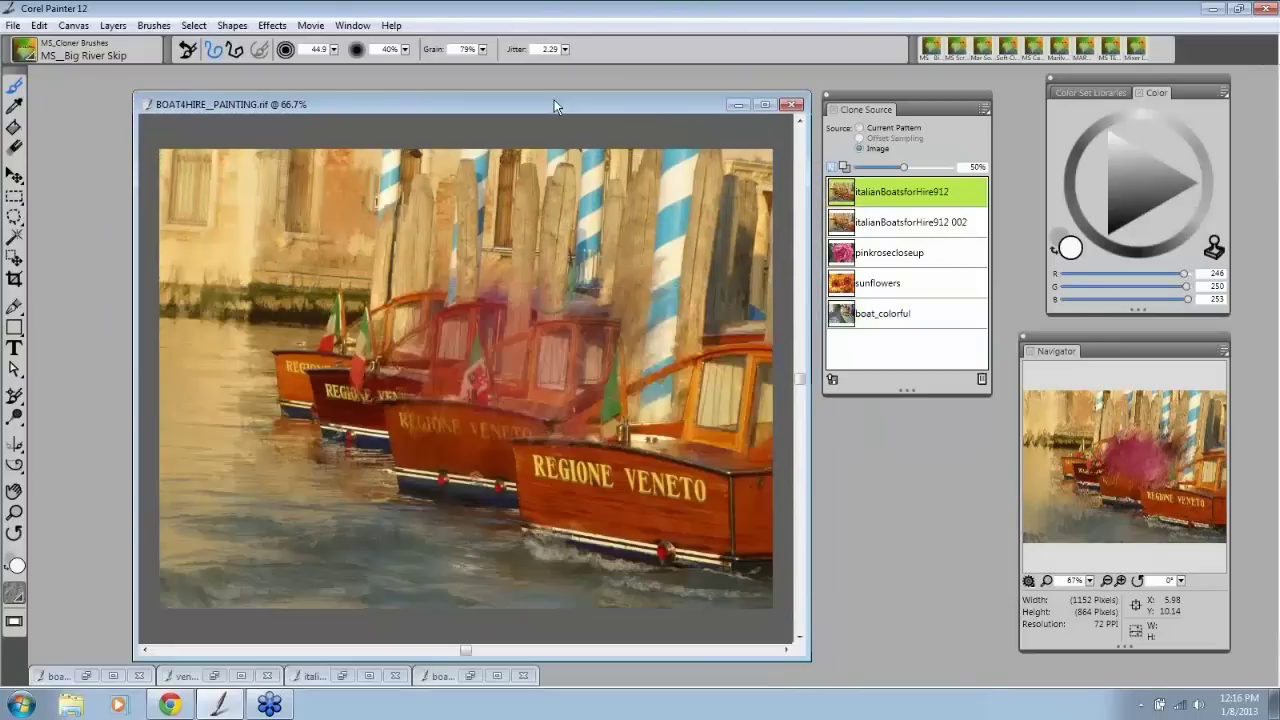
left_click_drag(555, 106, 553, 100)
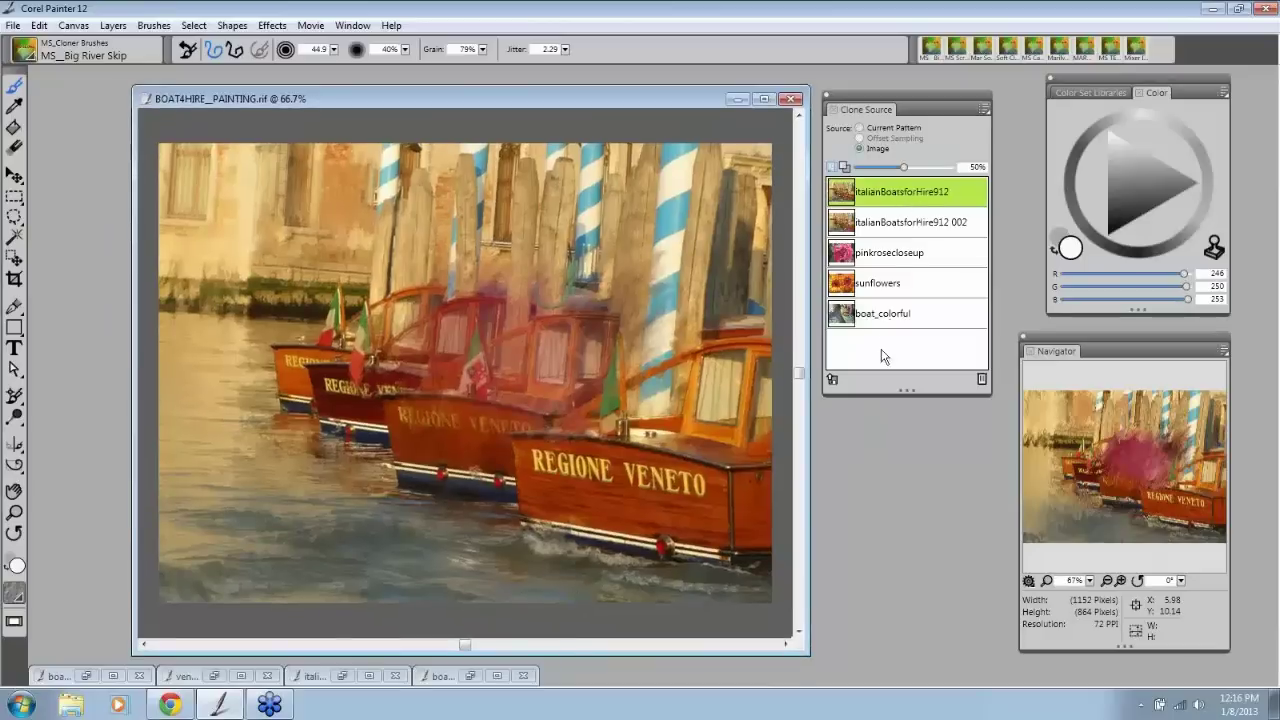
Step: Using the boat_colorful source without tracing paper, paint over the front boat and nearby water with the Marilyn Messier Brush
left_click(884, 316)
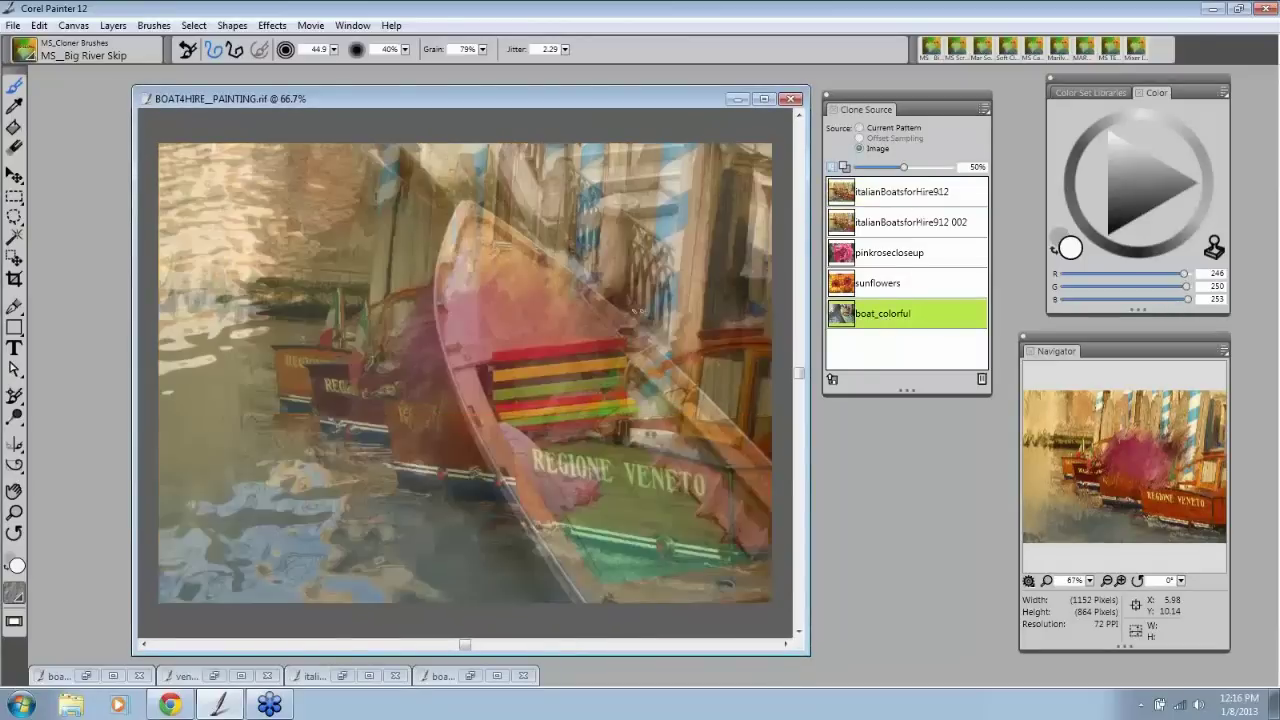
key("ctrl+t")
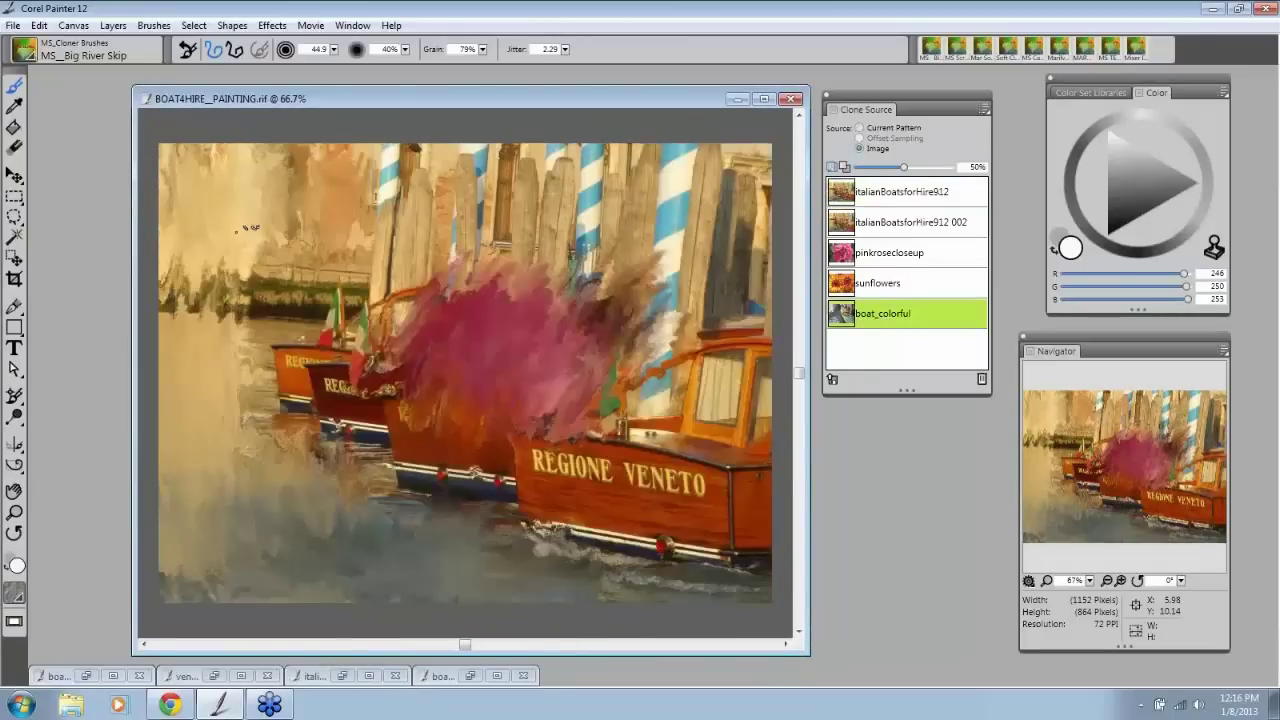
left_click(24, 50)
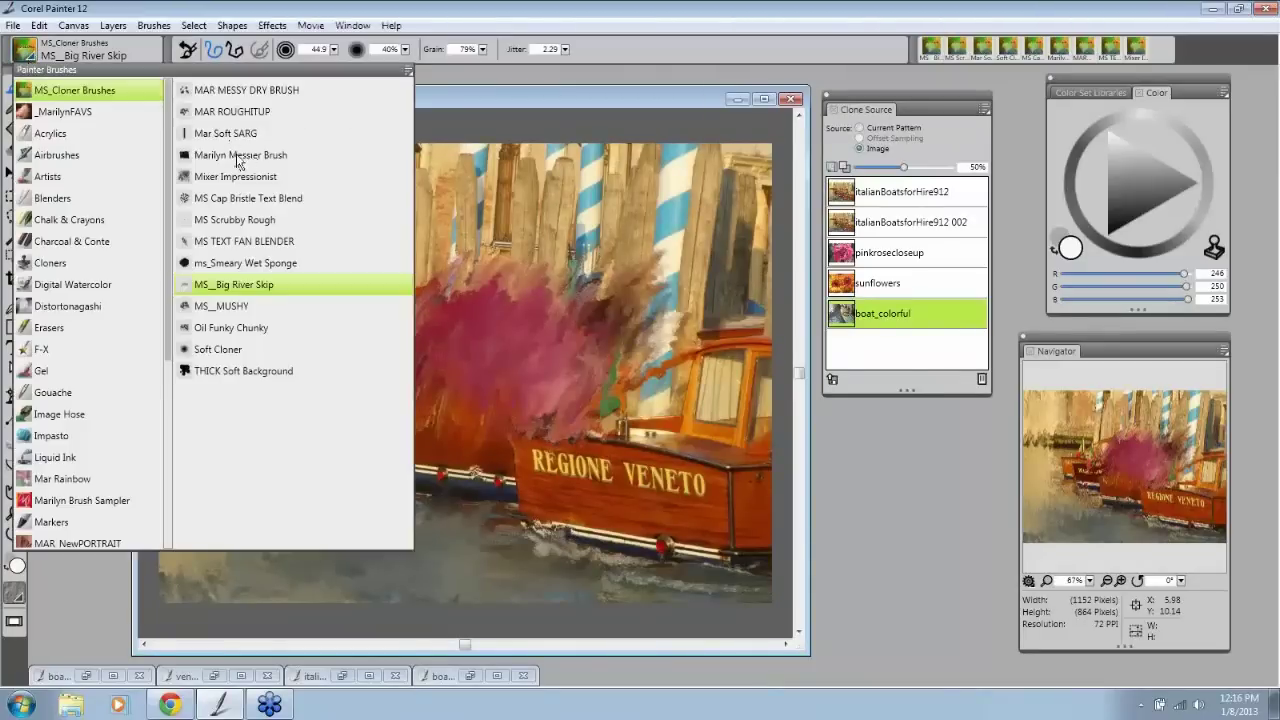
left_click(237, 157)
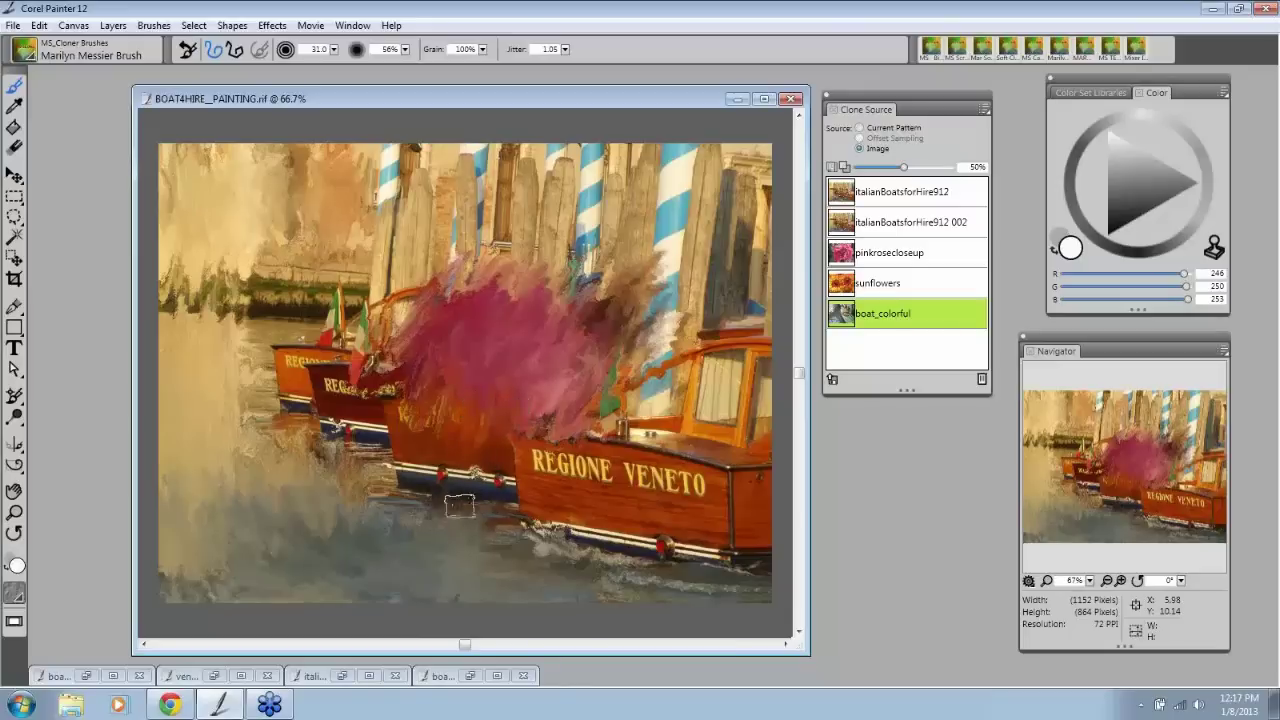
mouse_move(556, 541)
left_mouse_down()
mouse_move(548, 512)
mouse_move(605, 540)
mouse_move(579, 547)
mouse_move(690, 560)
mouse_move(740, 515)
mouse_move(720, 470)
mouse_move(700, 490)
mouse_move(640, 468)
mouse_move(538, 482)
mouse_move(570, 420)
mouse_move(600, 440)
mouse_move(718, 458)
mouse_move(705, 446)
mouse_move(756, 548)
mouse_move(751, 451)
mouse_move(758, 512)
mouse_move(714, 466)
left_mouse_up()
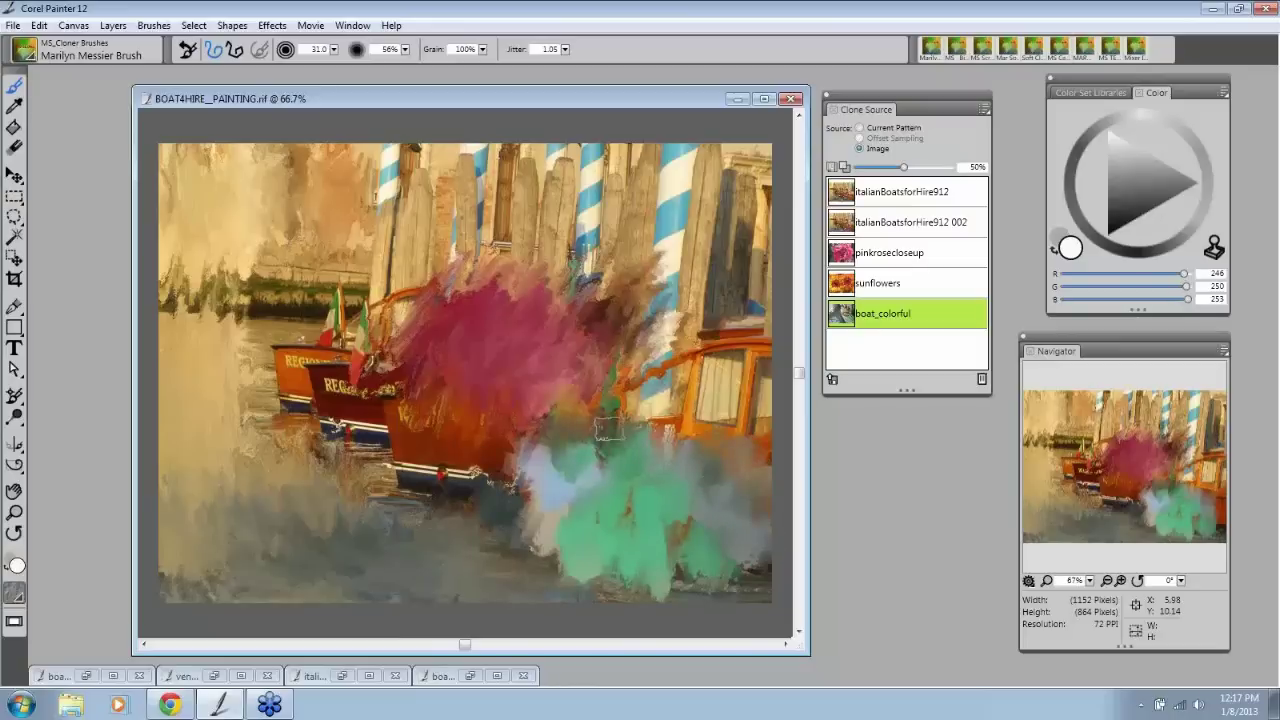
mouse_move(564, 452)
left_mouse_down()
mouse_move(525, 491)
mouse_move(596, 480)
left_mouse_up()
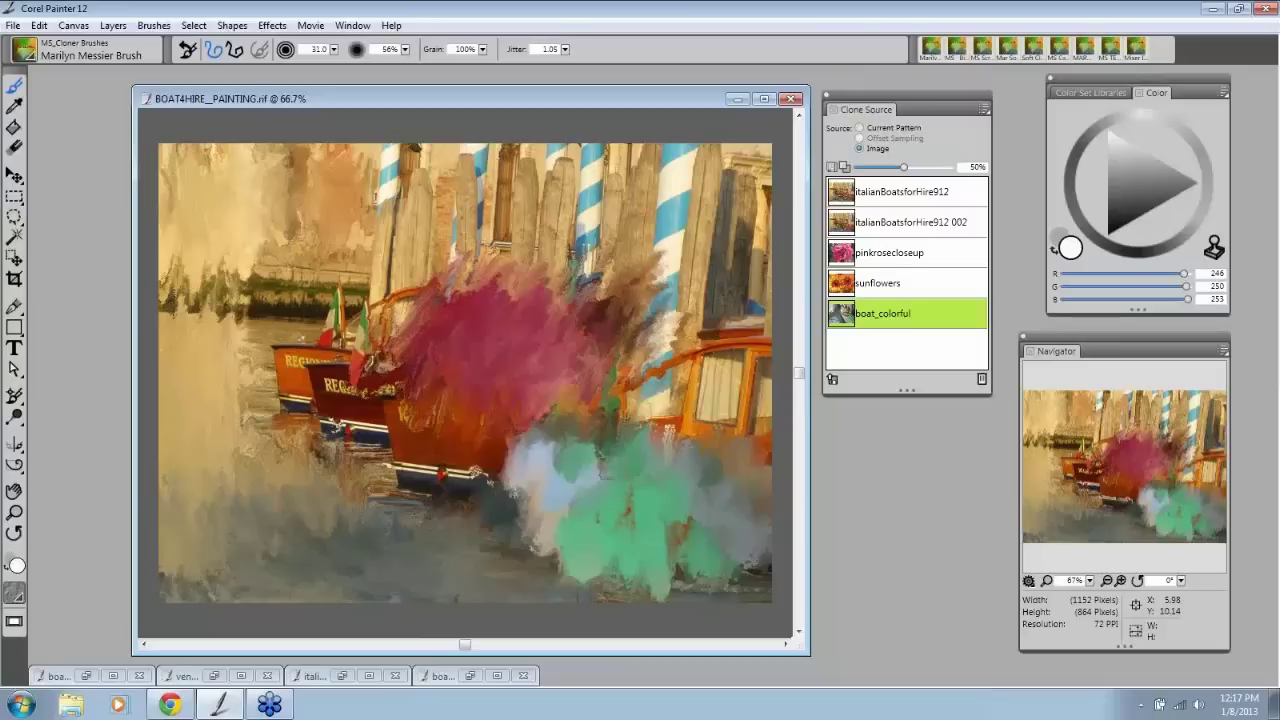
mouse_move(648, 409)
left_mouse_down()
mouse_move(632, 392)
mouse_move(720, 435)
left_mouse_up()
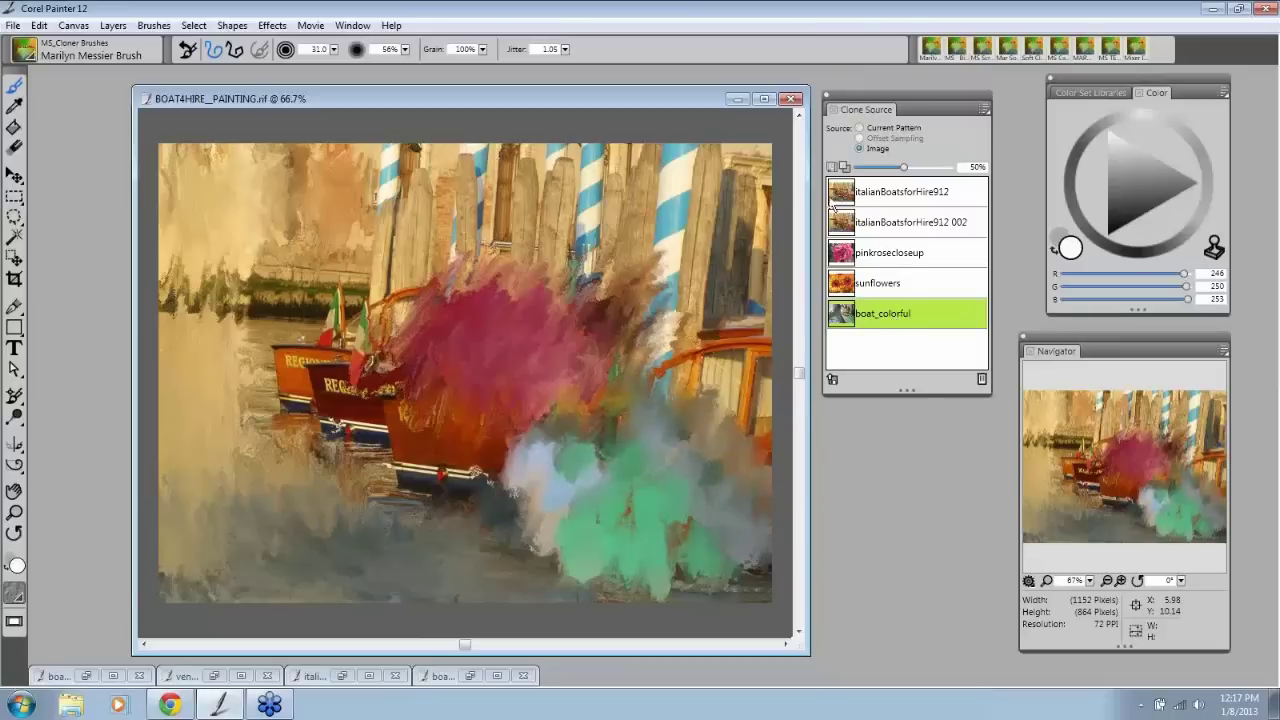
Step: Add a patch of sunflowers source color over the front boat, plus strokes from the pinkrosecloseup source beside and over it
mouse_move(833, 205)
left_mouse_down()
mouse_move(835, 170)
mouse_move(838, 200)
left_mouse_up()
left_click(886, 284)
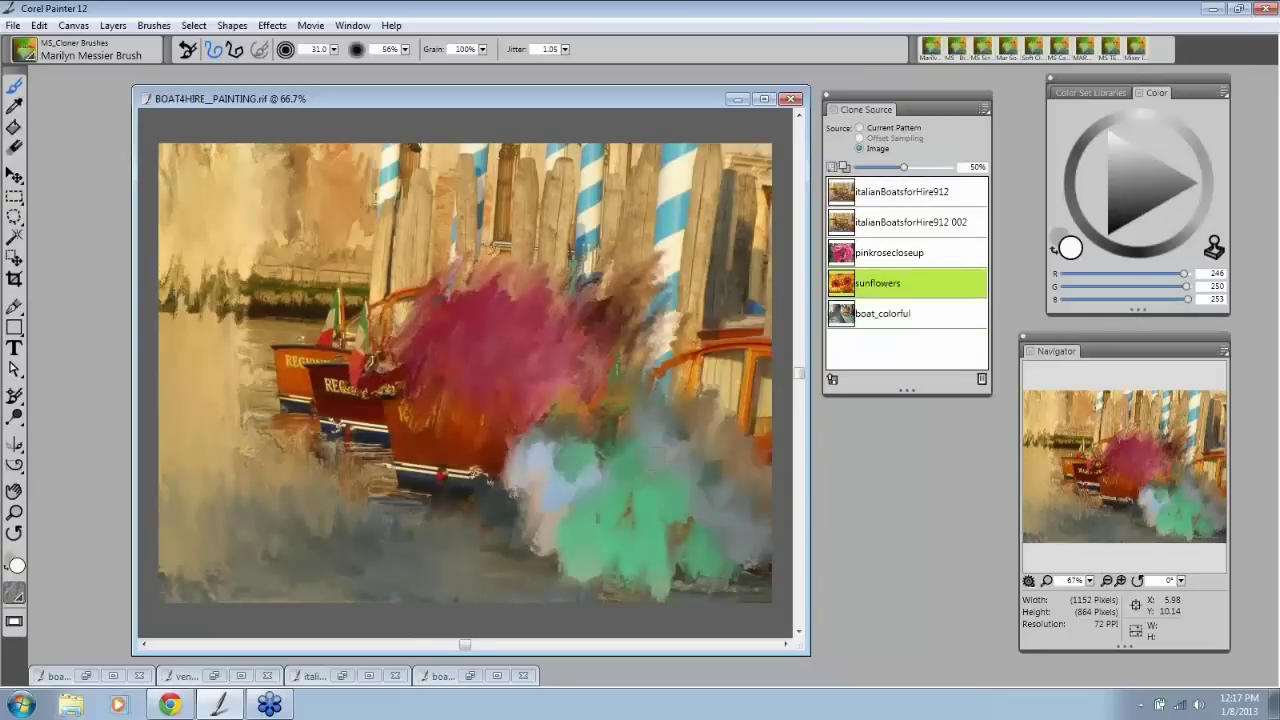
mouse_move(660, 440)
left_mouse_down()
mouse_move(672, 458)
mouse_move(705, 448)
mouse_move(645, 465)
mouse_move(652, 420)
left_mouse_up()
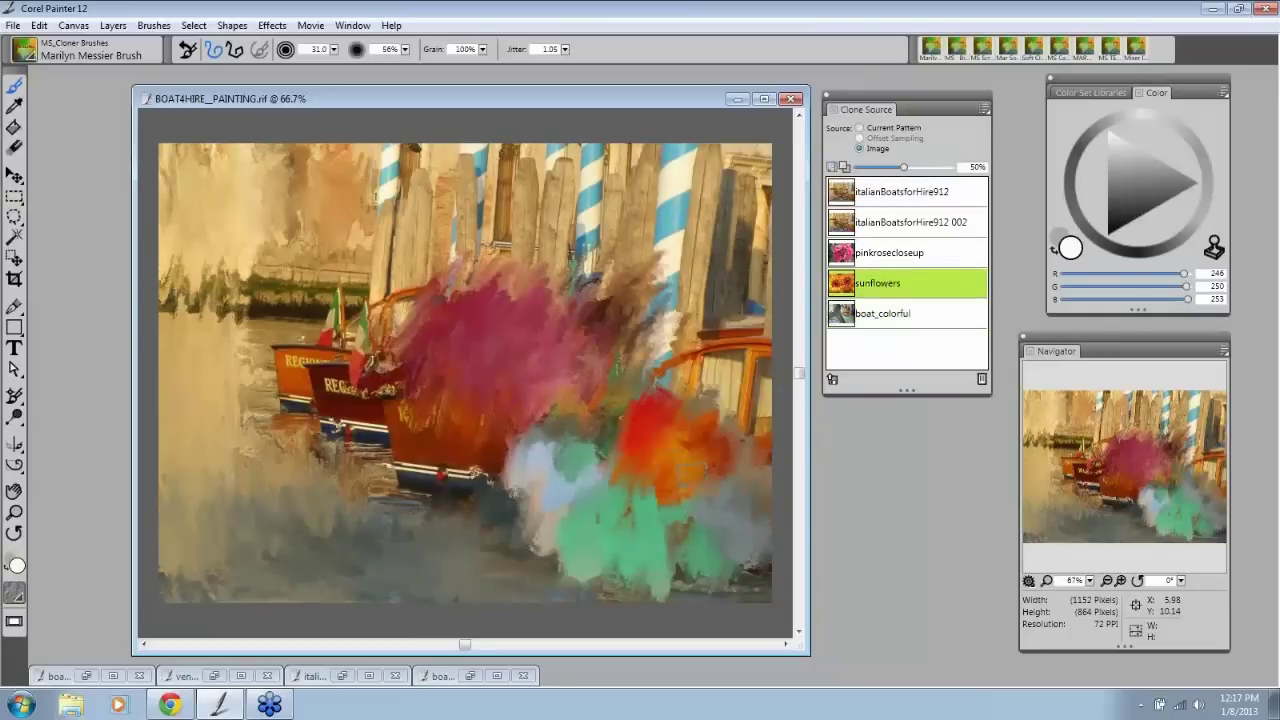
left_click(888, 255)
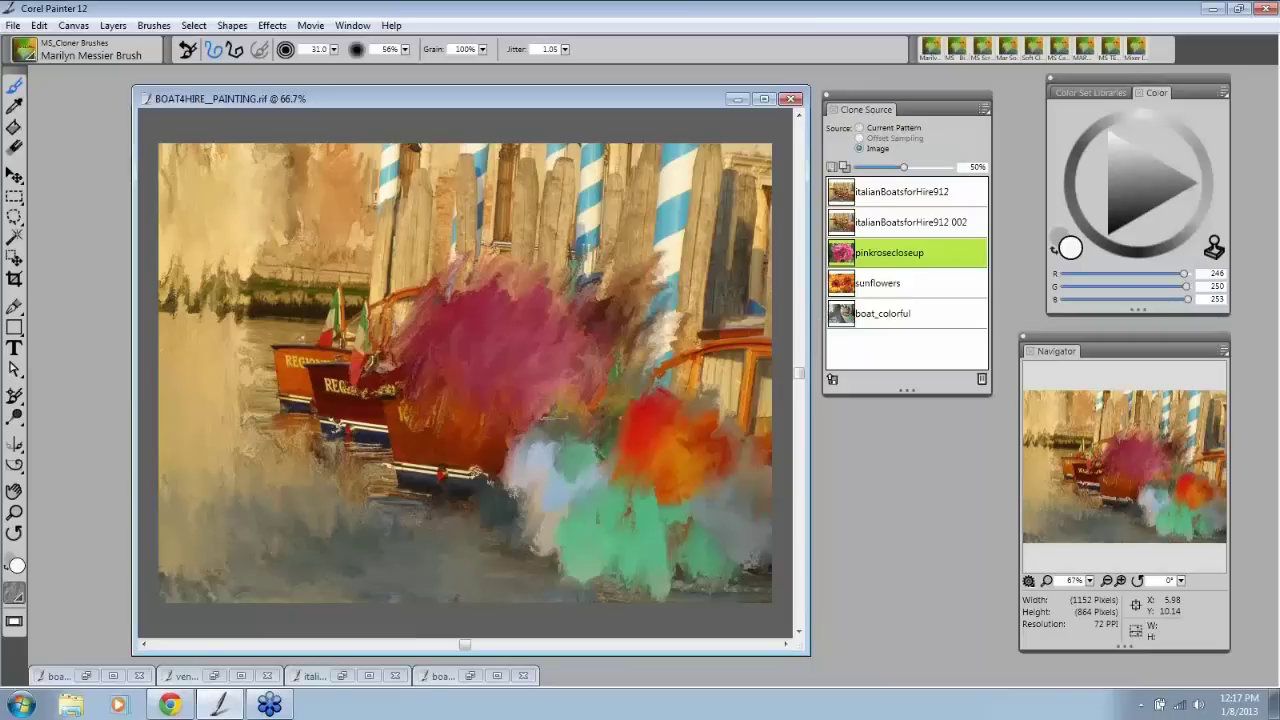
mouse_move(564, 414)
left_mouse_down()
mouse_move(566, 366)
mouse_move(523, 406)
mouse_move(663, 400)
mouse_move(706, 328)
left_mouse_up()
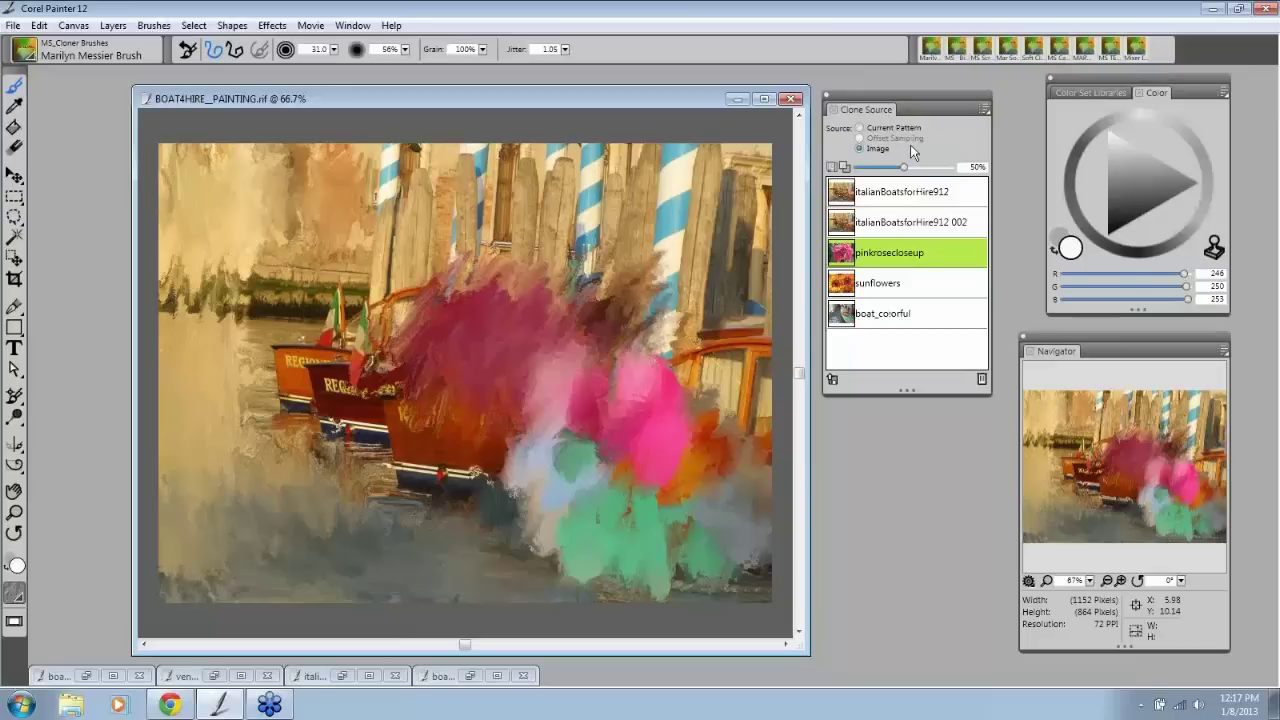
Step: Preview the pinkrosecloseup, sunflowers and boat_colorful sources over the painting with tracing paper, and check which open images can be added as sources
left_click(843, 167)
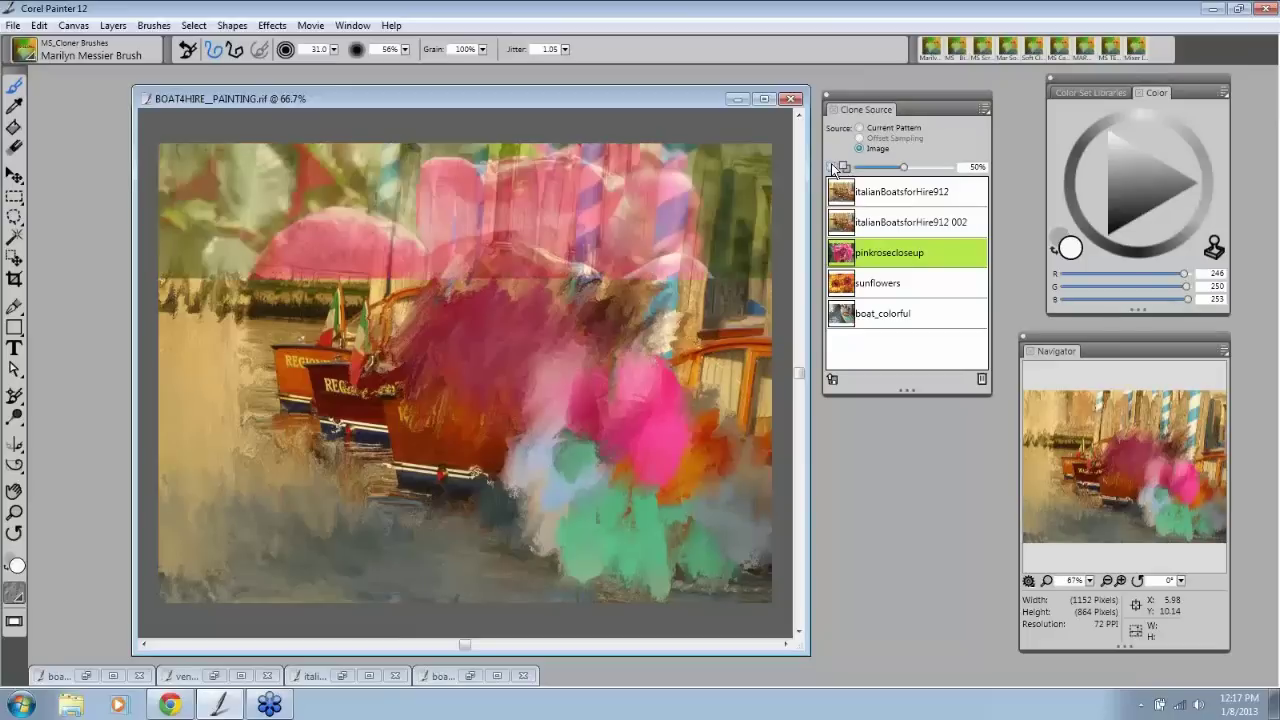
left_click(833, 168)
left_click(833, 168)
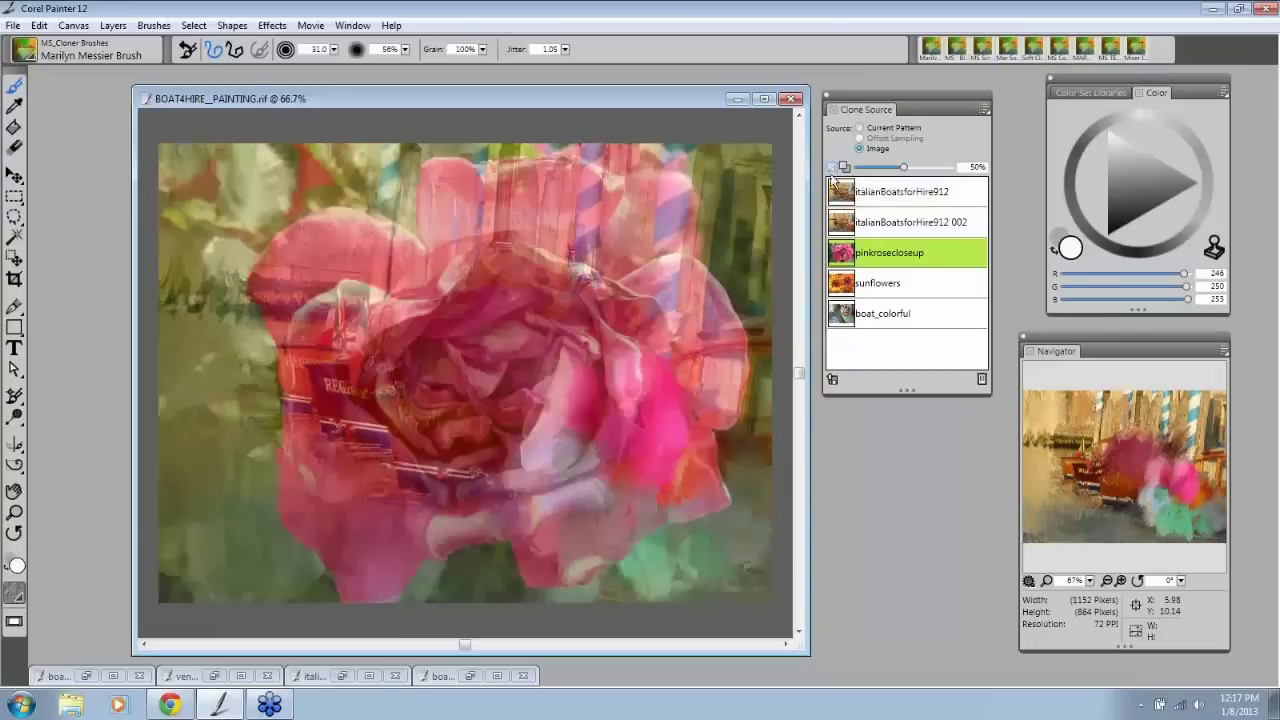
left_click(847, 287)
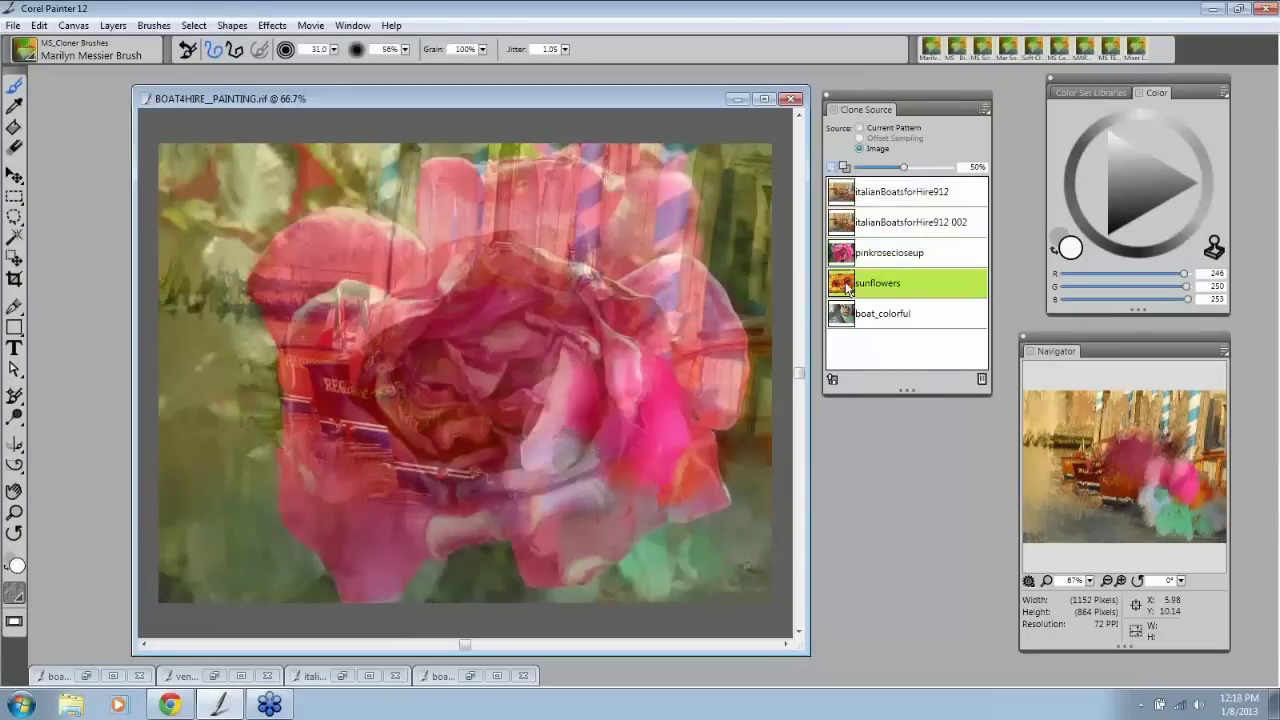
left_click(835, 171)
left_click(835, 171)
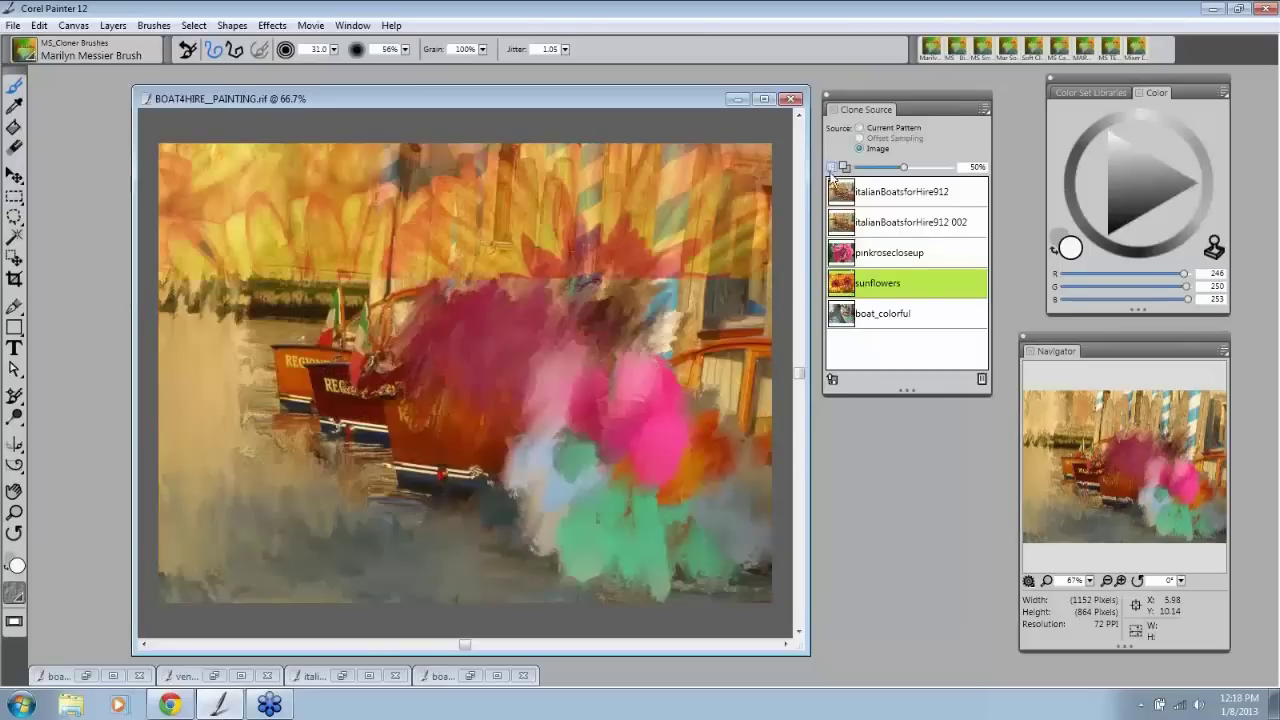
left_click(904, 317)
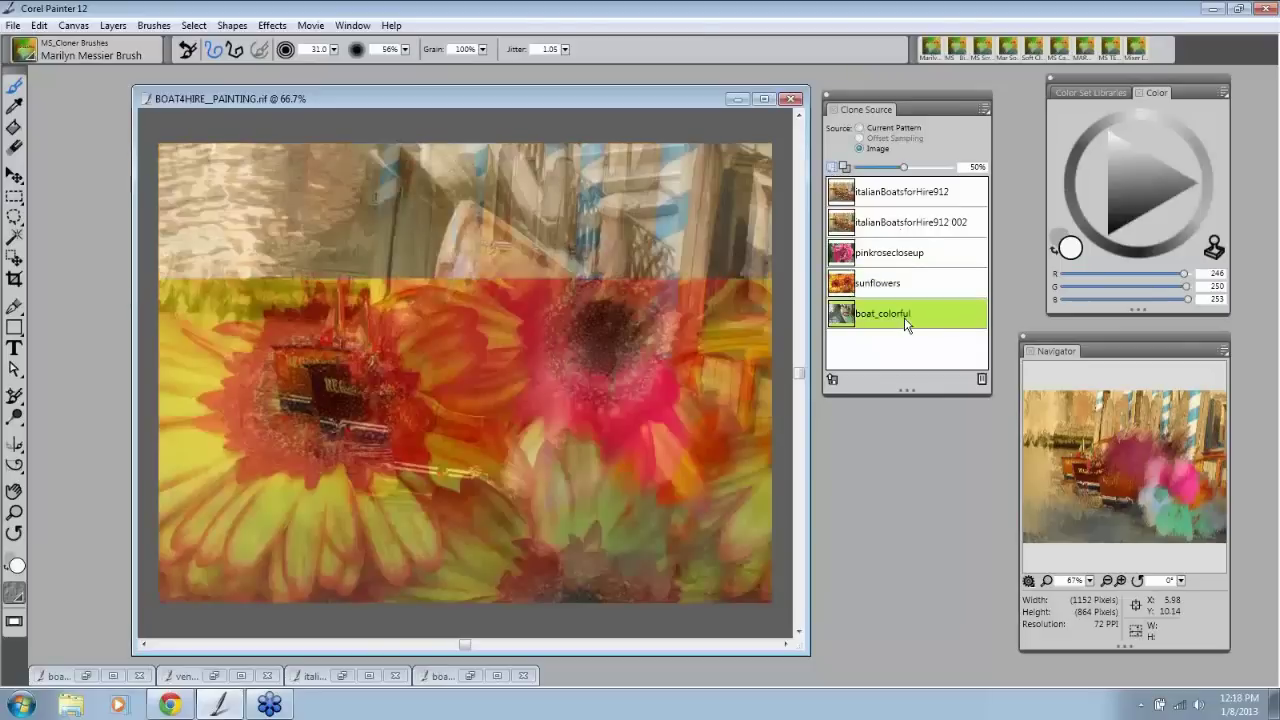
left_click(856, 287)
left_click(879, 260)
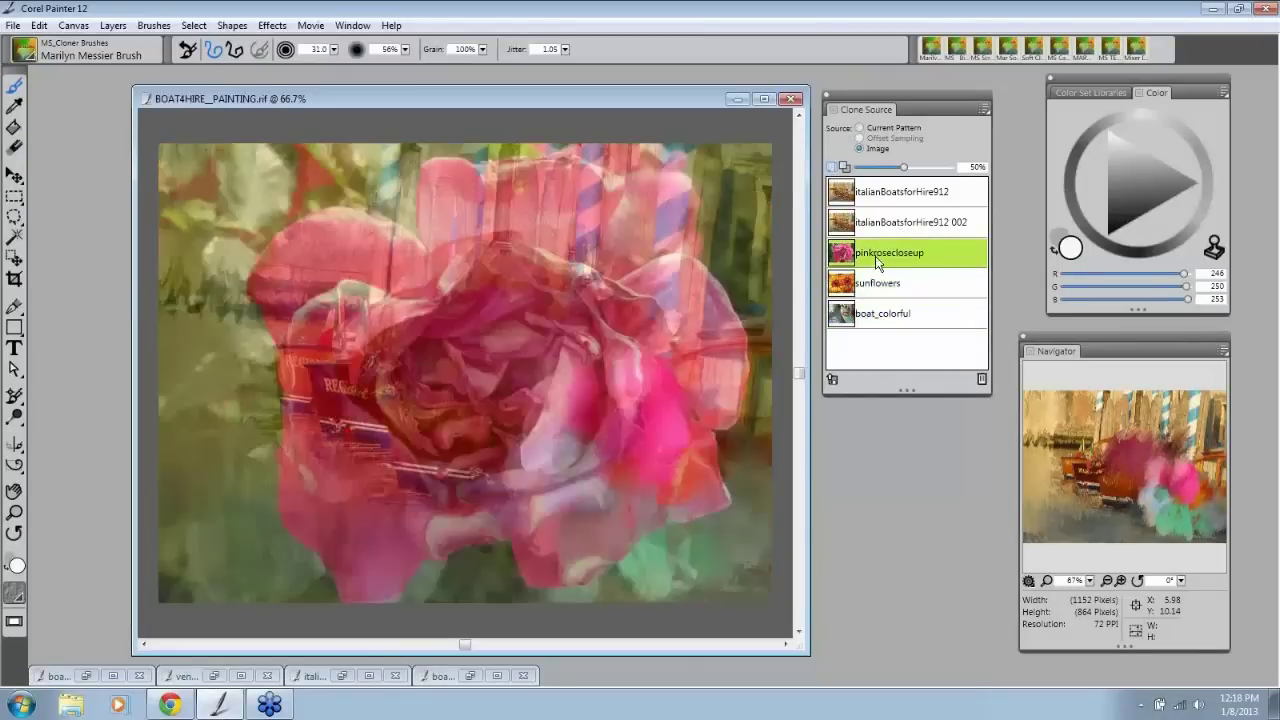
left_click(832, 380)
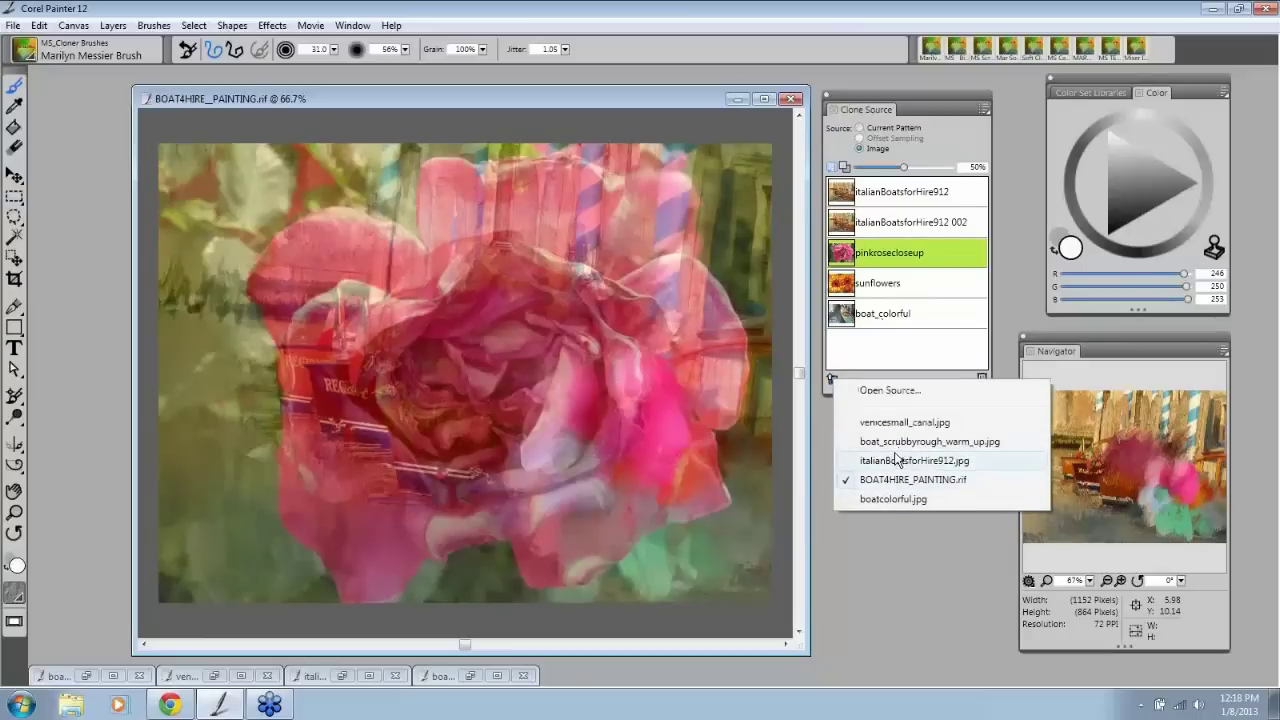
left_click(885, 355)
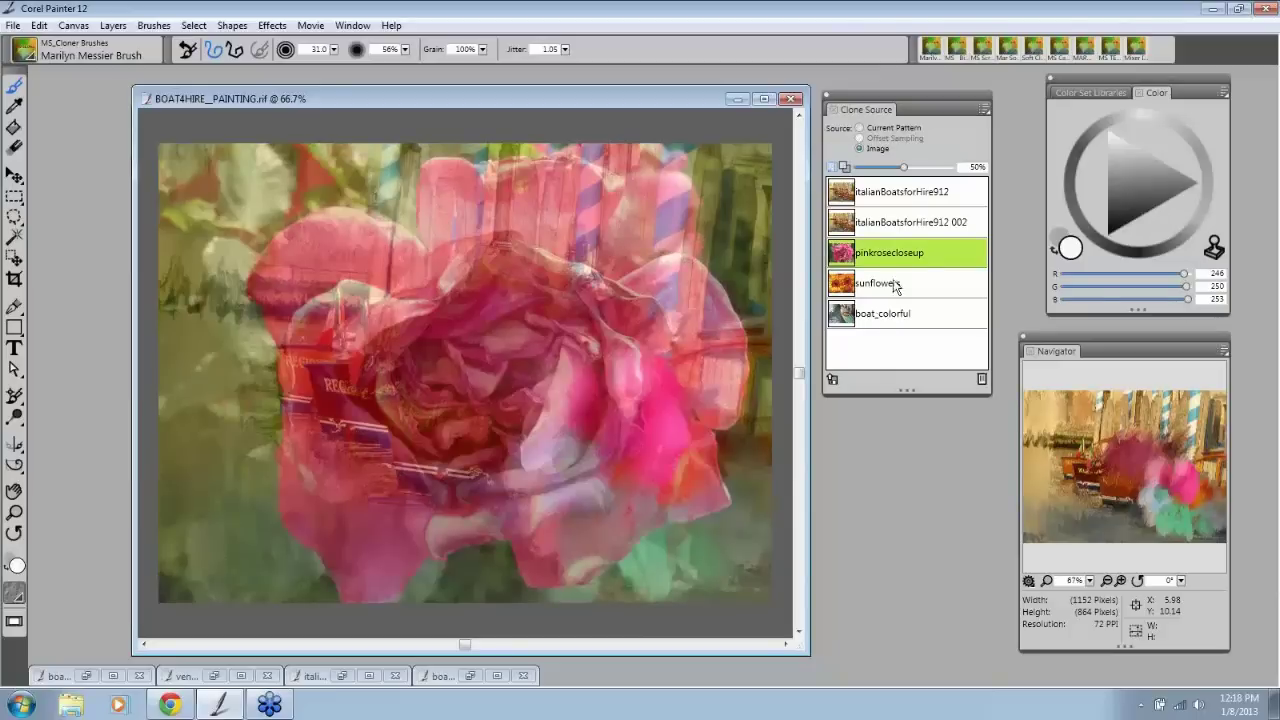
Step: Switch to the italianBoatsforHire912 source, turn tracing paper off, and paint over the front boat, water and wall with the Marilyn Messier Brush
left_click(900, 196)
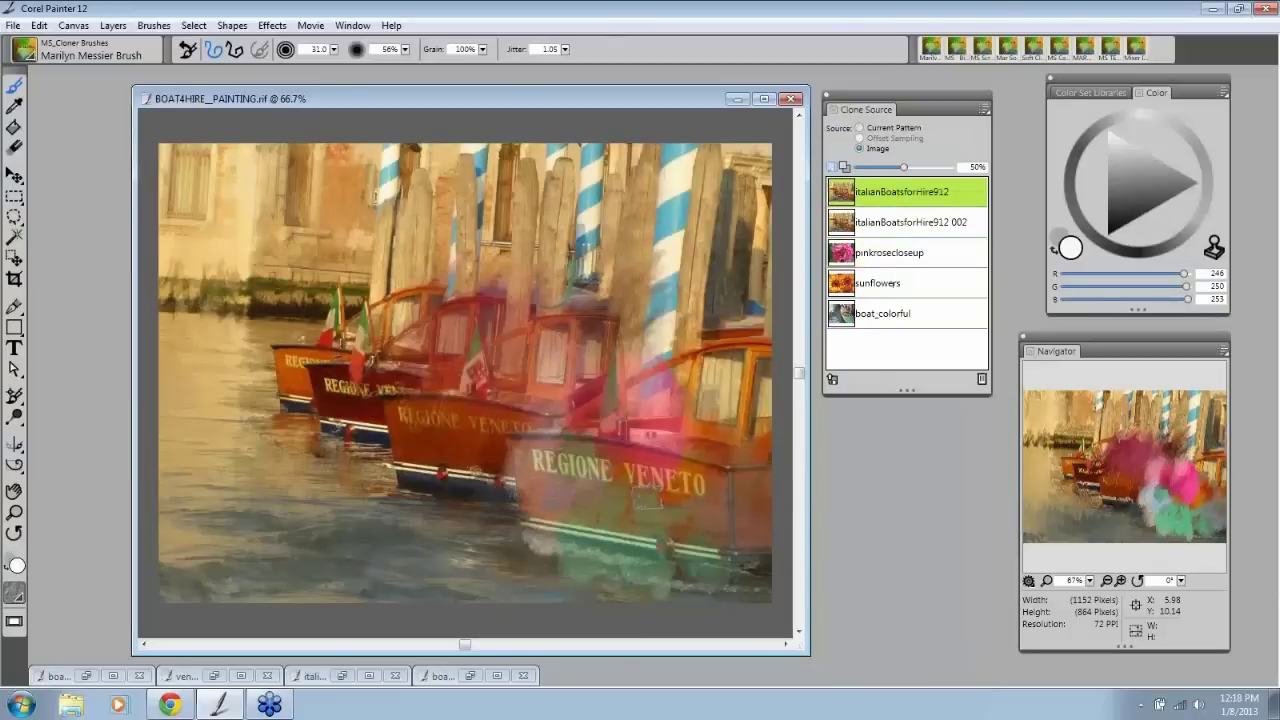
left_click(33, 60)
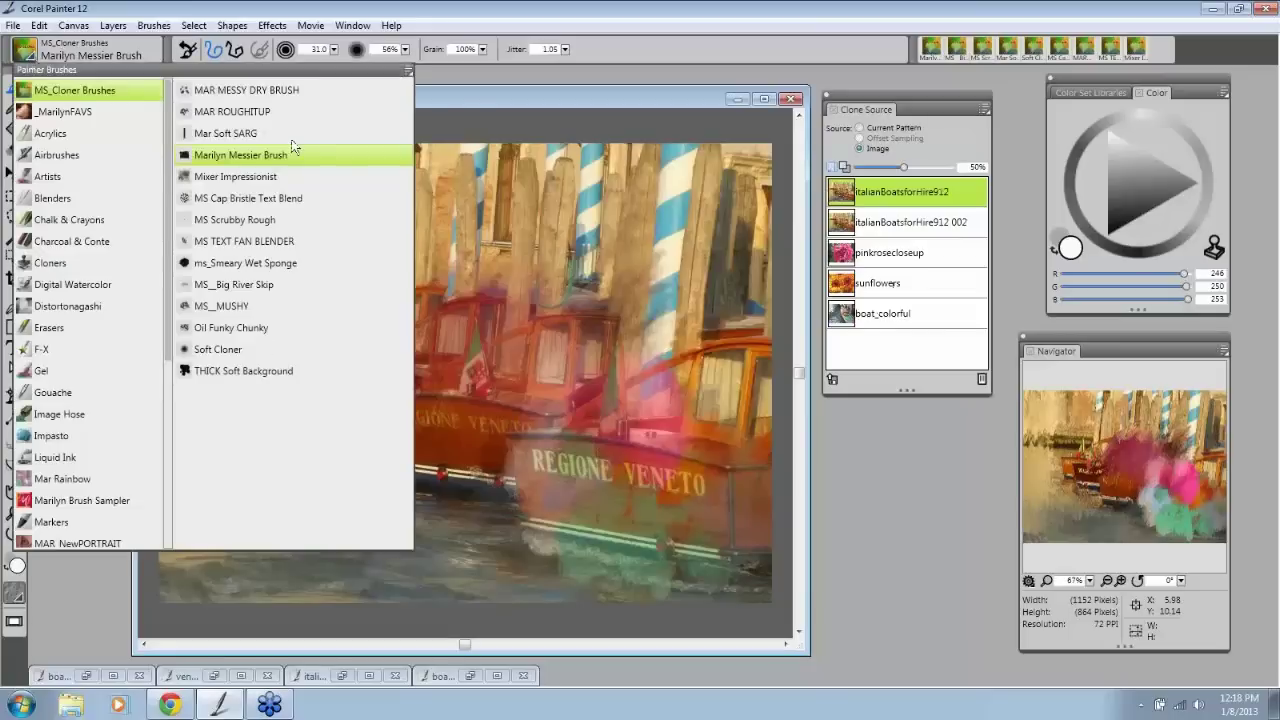
left_click(478, 106)
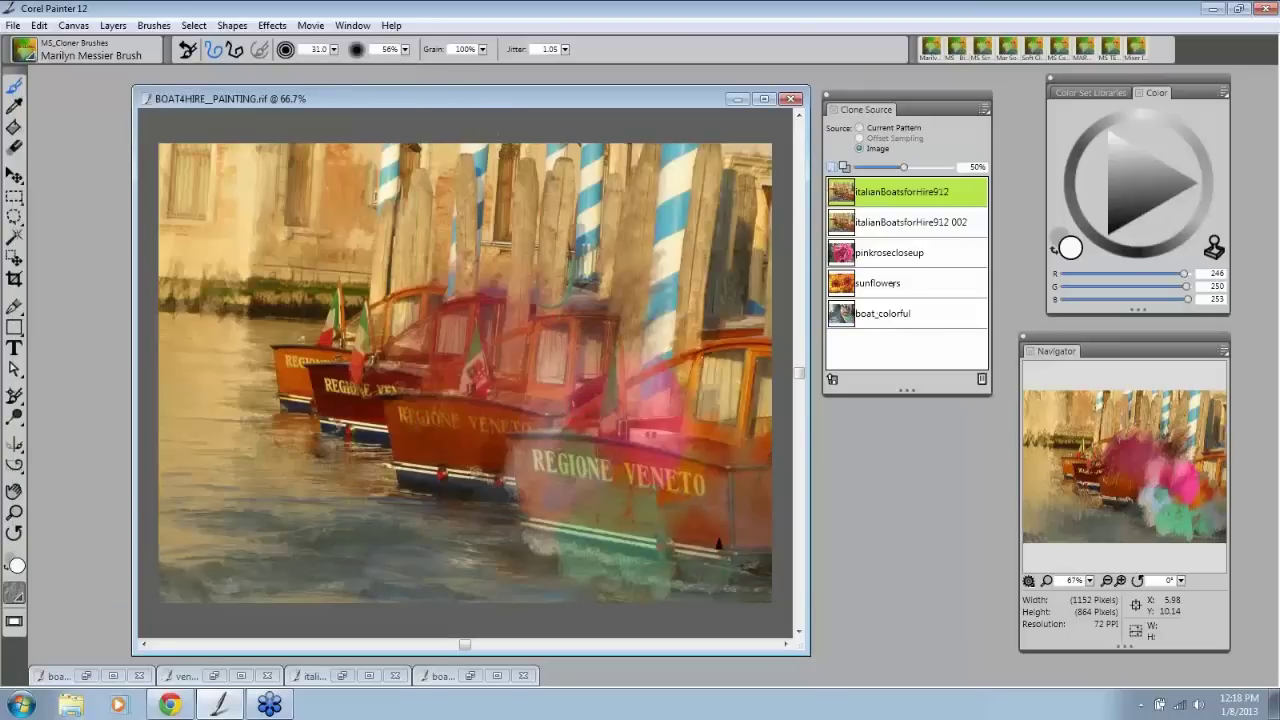
left_click(831, 167)
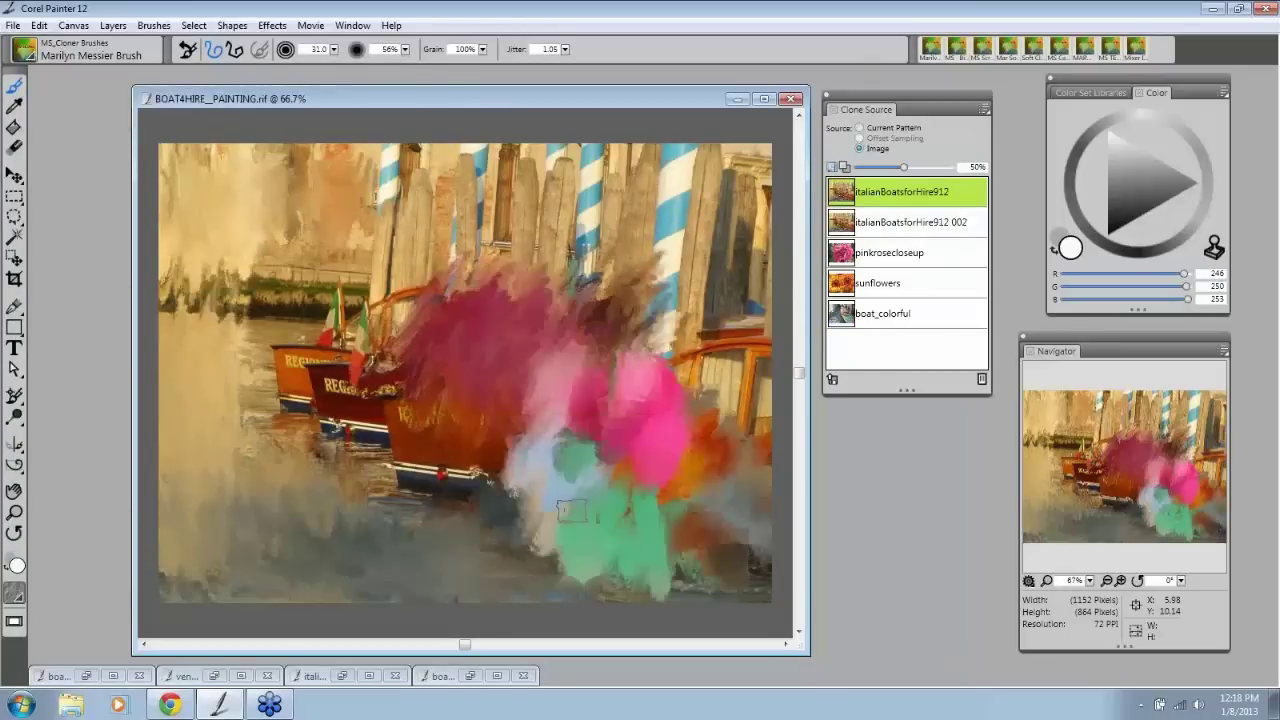
mouse_move(472, 527)
left_mouse_down()
mouse_move(505, 510)
mouse_move(667, 575)
mouse_move(740, 532)
mouse_move(690, 564)
left_mouse_up()
mouse_move(330, 440)
left_mouse_down()
mouse_move(266, 482)
mouse_move(245, 395)
left_mouse_up()
mouse_move(230, 342)
left_mouse_down()
mouse_move(218, 268)
mouse_move(295, 212)
mouse_move(262, 188)
left_mouse_up()
Step: Bring back photo detail in the boats, wall and striped pole with the Soft Cloner brush
left_click(30, 57)
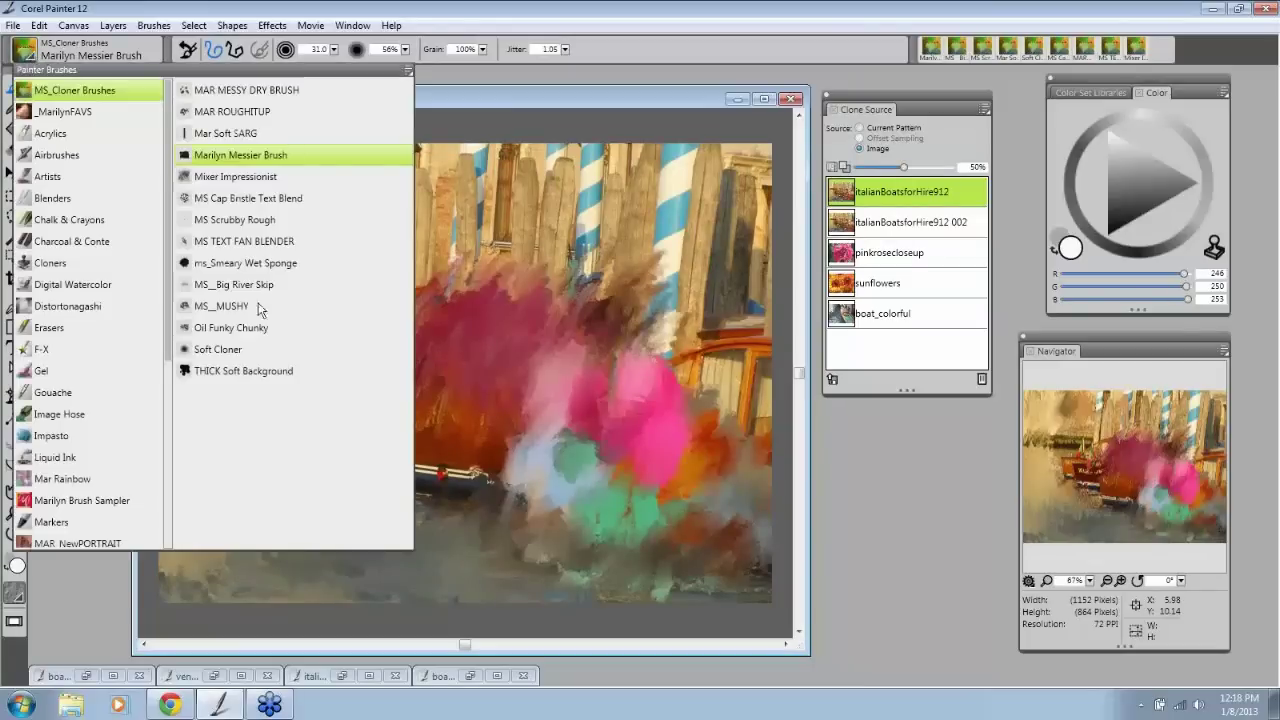
left_click(221, 351)
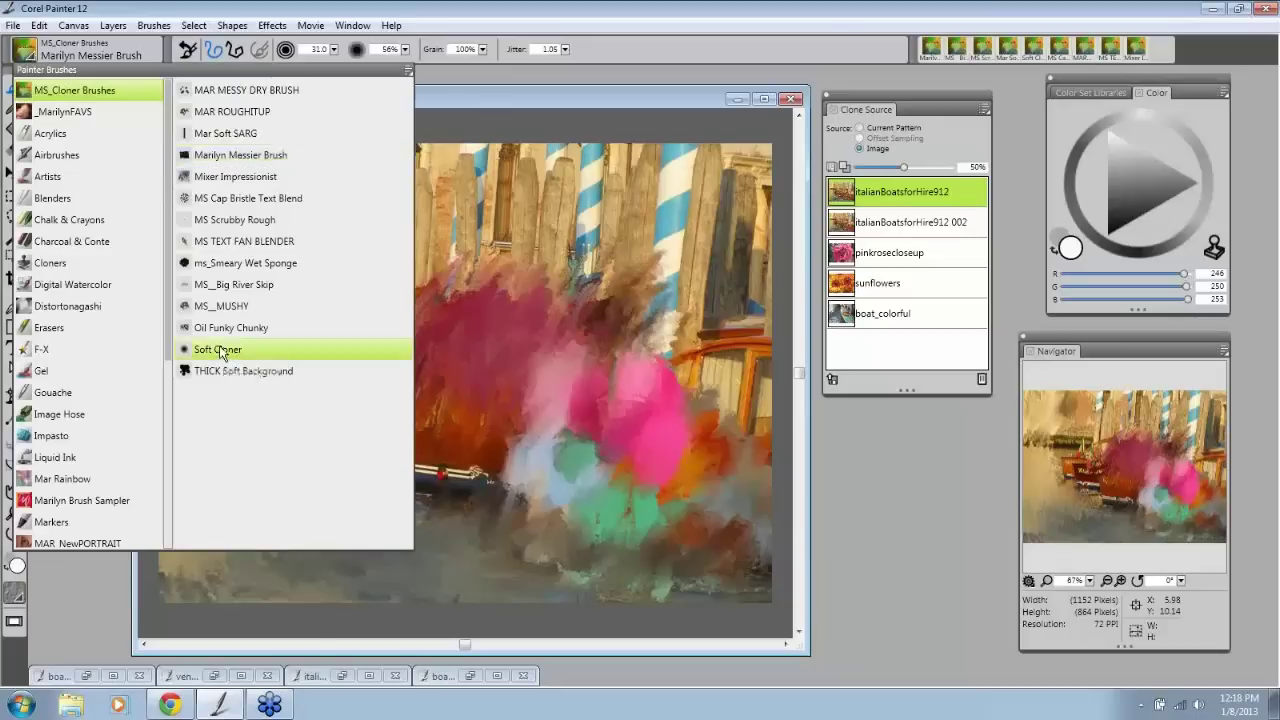
mouse_move(398, 358)
left_mouse_down()
mouse_move(412, 322)
mouse_move(450, 345)
mouse_move(500, 330)
mouse_move(545, 370)
mouse_move(526, 480)
mouse_move(580, 350)
mouse_move(590, 450)
mouse_move(650, 380)
mouse_move(720, 490)
mouse_move(765, 525)
mouse_move(650, 550)
mouse_move(599, 600)
mouse_move(590, 480)
mouse_move(545, 470)
mouse_move(530, 500)
left_mouse_up()
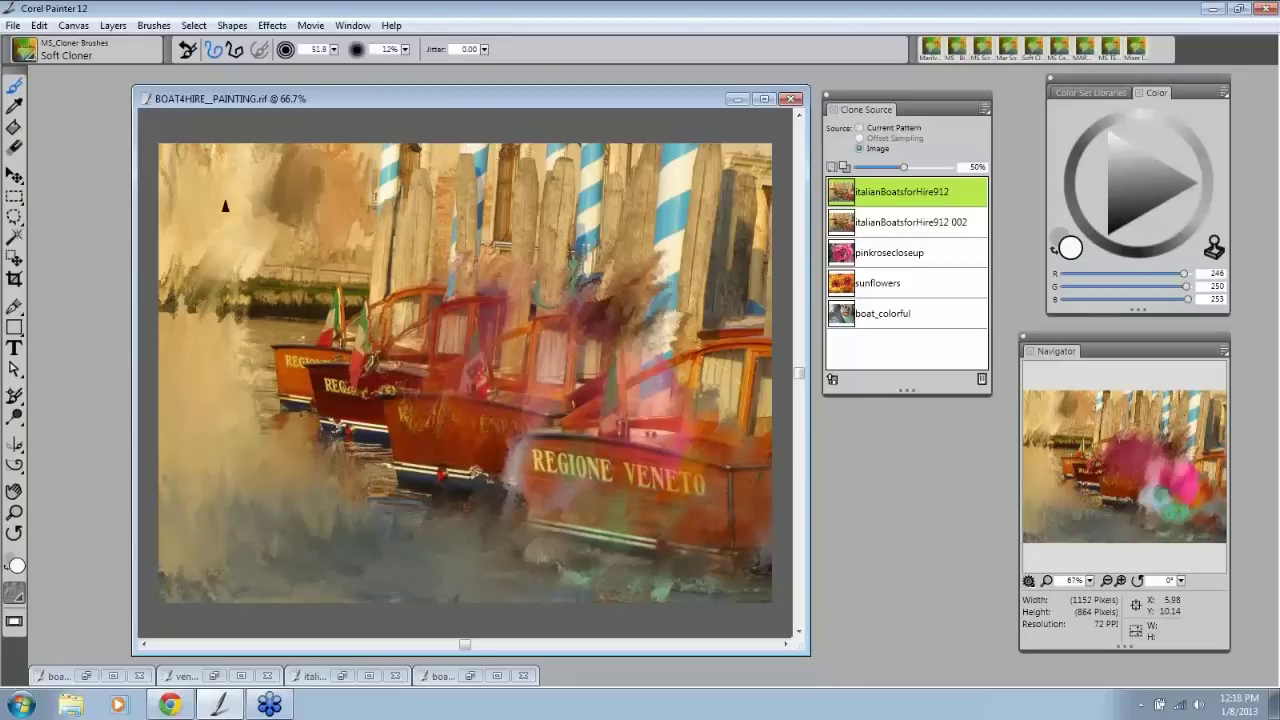
mouse_move(225, 206)
left_mouse_down()
mouse_move(228, 260)
mouse_move(228, 207)
left_mouse_up()
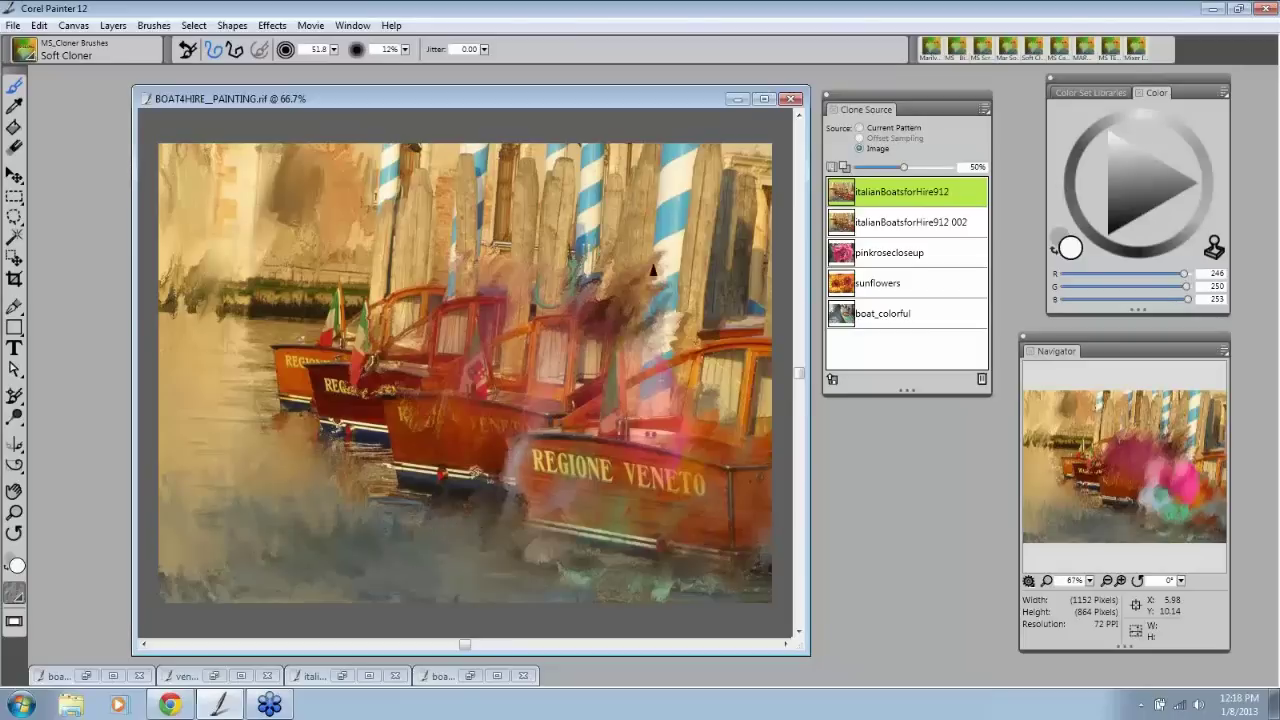
mouse_move(652, 270)
left_mouse_down()
mouse_move(615, 276)
mouse_move(588, 347)
mouse_move(652, 348)
left_mouse_up()
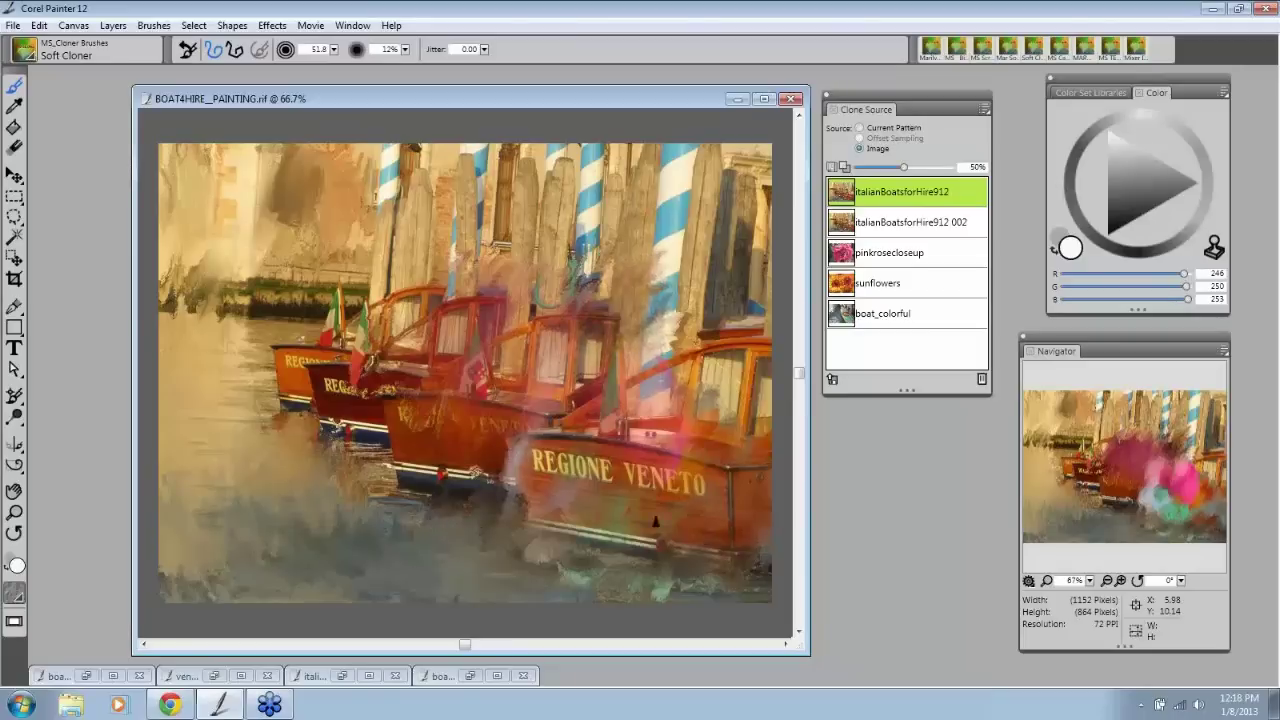
Step: Loosen the background wall, the tops of the poles and the foreground water with the MAR MESSY DRY BRUSH
left_click(33, 58)
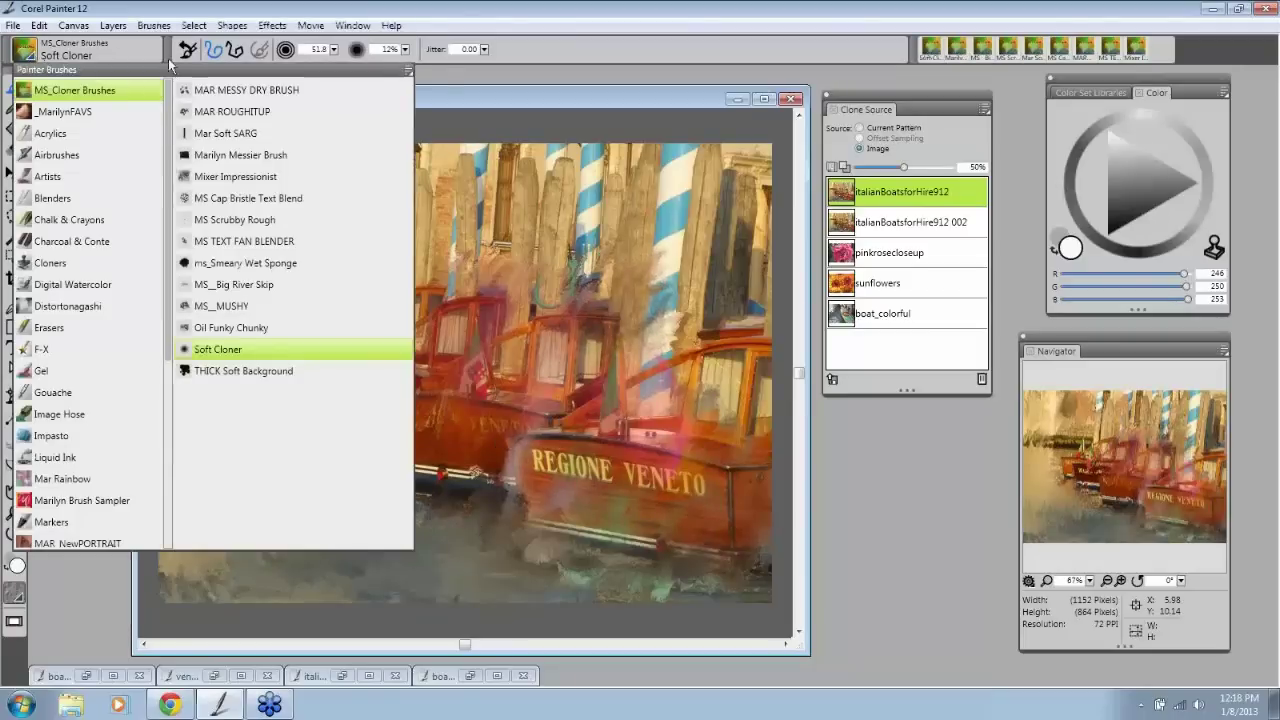
left_click(261, 89)
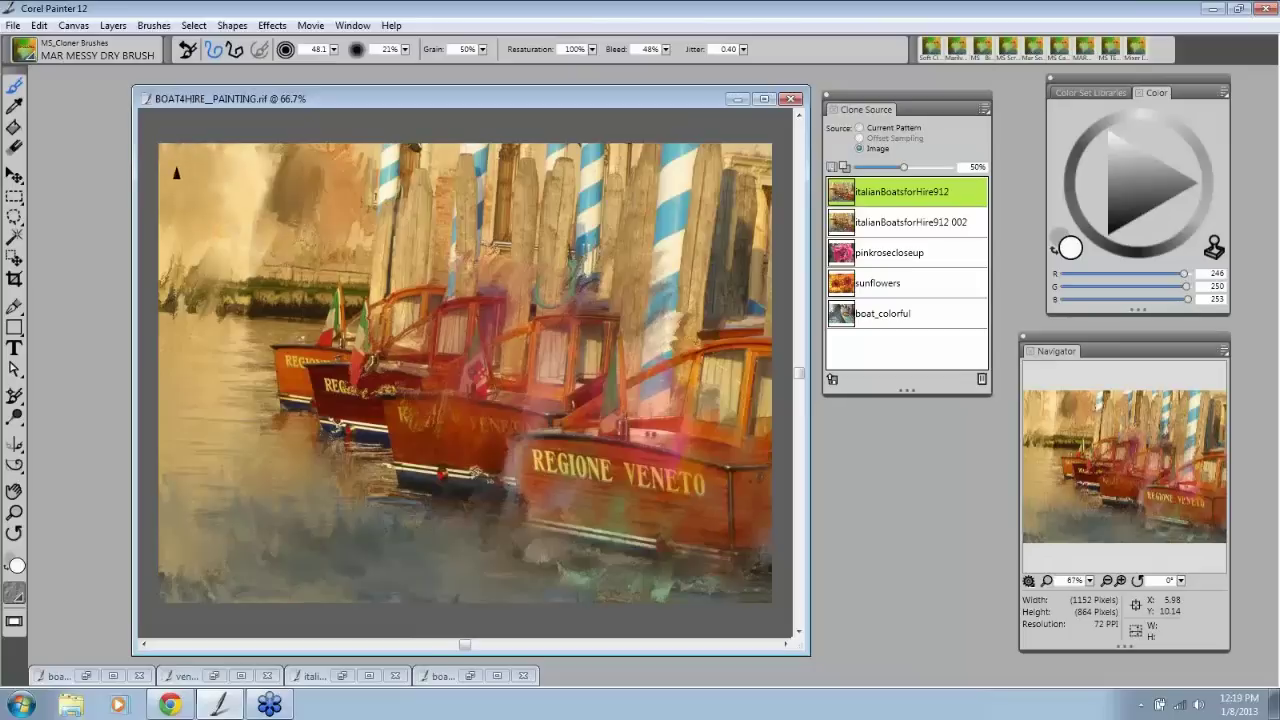
mouse_move(212, 218)
left_mouse_down()
mouse_move(276, 208)
mouse_move(285, 192)
mouse_move(274, 241)
mouse_move(192, 325)
mouse_move(184, 315)
mouse_move(286, 318)
mouse_move(328, 238)
mouse_move(310, 204)
mouse_move(362, 146)
mouse_move(373, 191)
mouse_move(402, 145)
mouse_move(389, 207)
mouse_move(442, 165)
mouse_move(432, 203)
mouse_move(256, 304)
left_mouse_up()
mouse_move(459, 165)
left_mouse_down()
mouse_move(540, 139)
mouse_move(545, 181)
mouse_move(586, 141)
mouse_move(631, 144)
mouse_move(636, 165)
mouse_move(694, 190)
mouse_move(722, 137)
mouse_move(721, 224)
mouse_move(764, 204)
mouse_move(749, 244)
mouse_move(675, 214)
mouse_move(712, 260)
mouse_move(736, 251)
mouse_move(552, 199)
left_mouse_up()
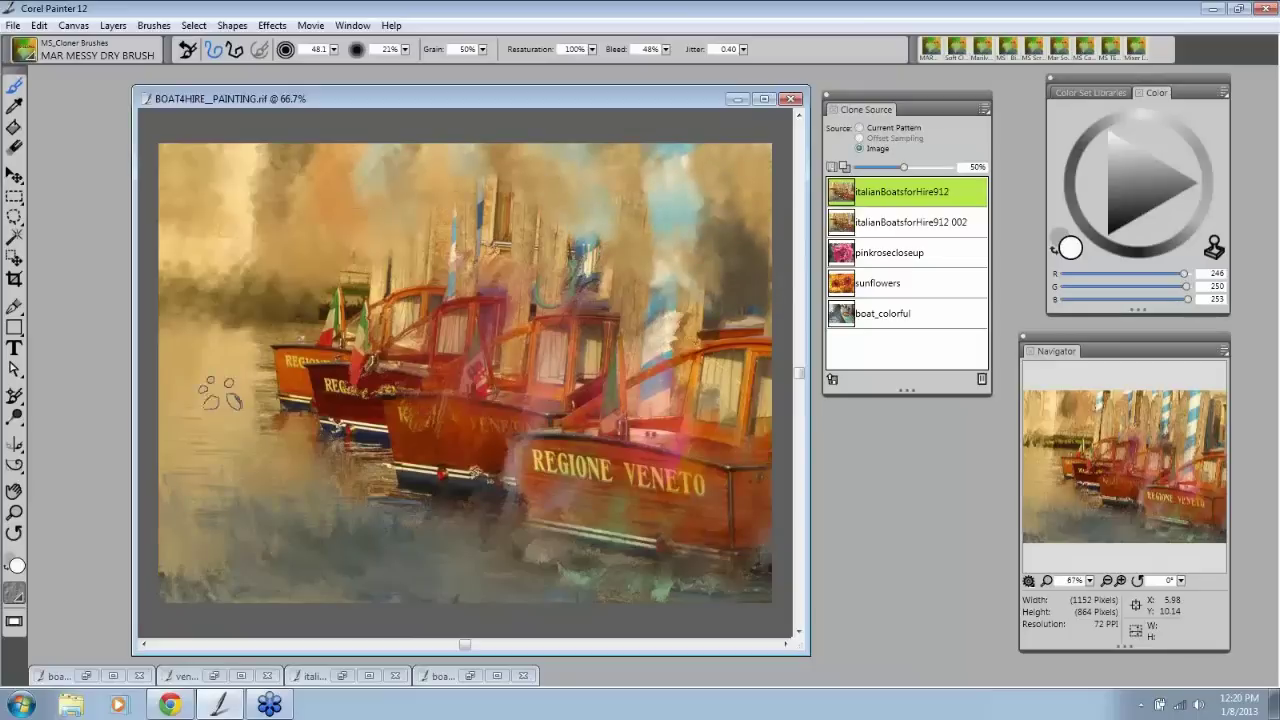
left_click_drag(418, 553, 642, 586)
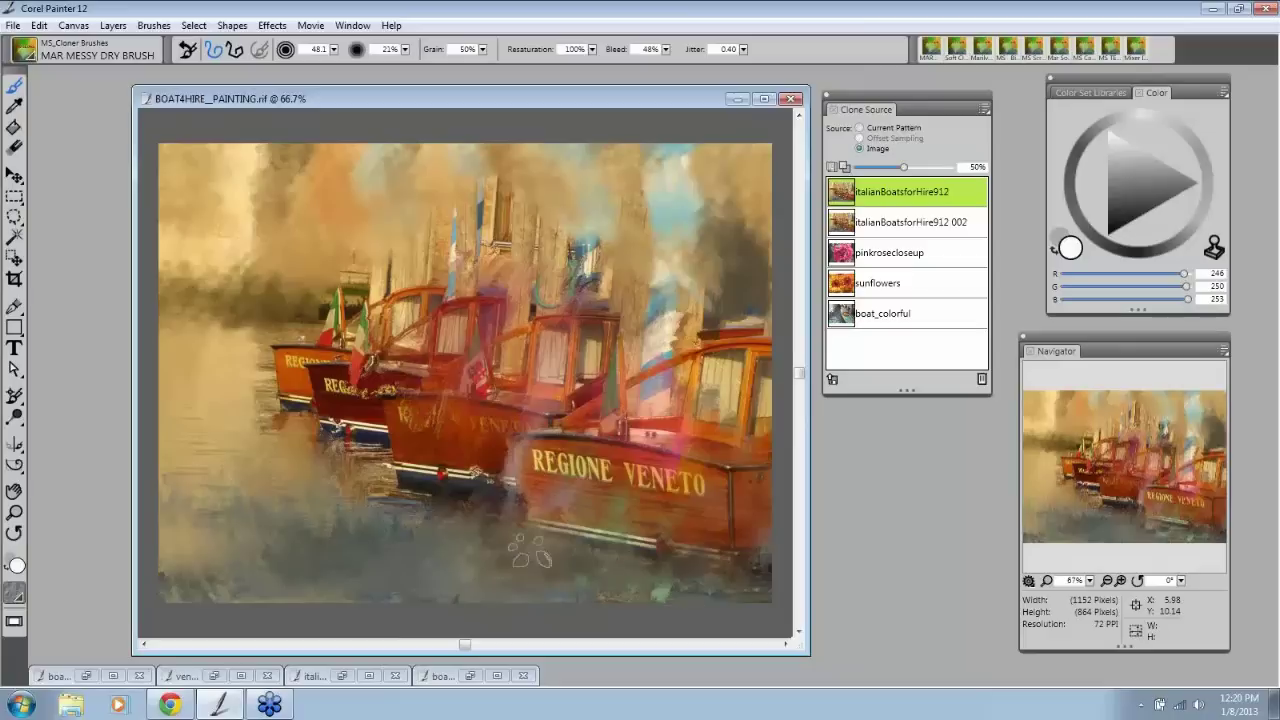
Step: Roughen the wall and foliage behind the boats with the MAR ROUGHITUP brush
left_click(31, 57)
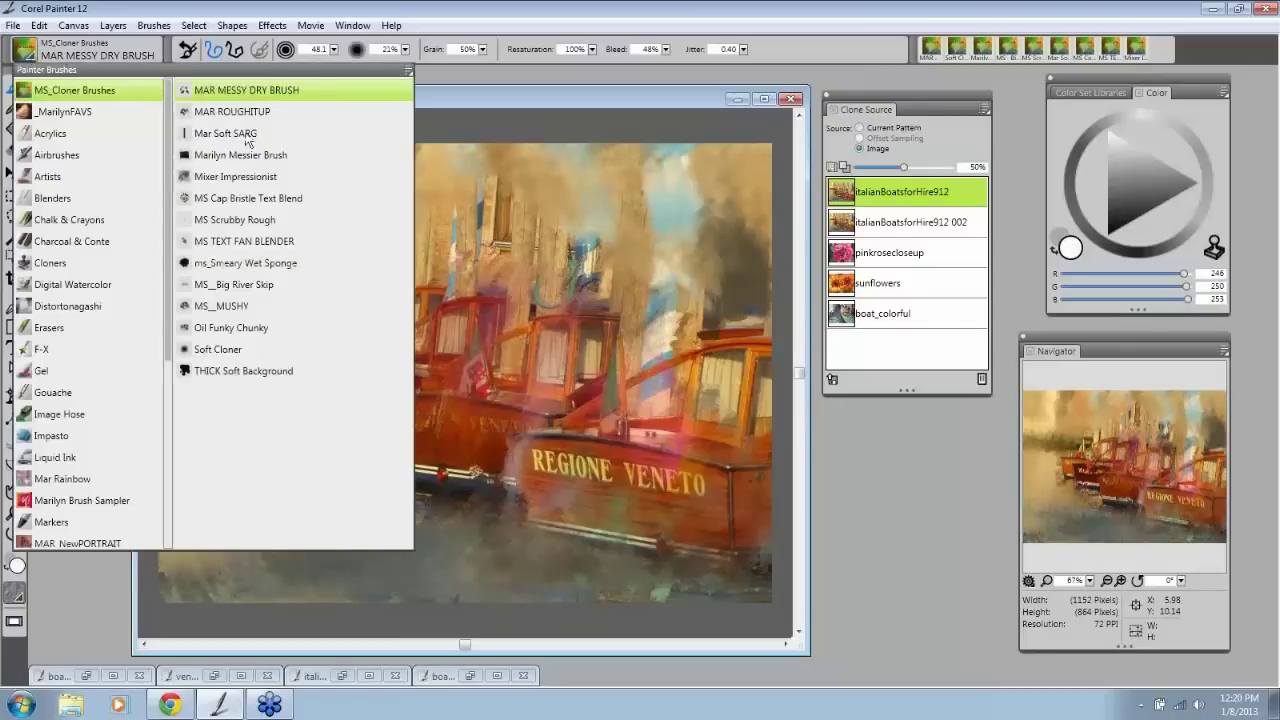
left_click(232, 112)
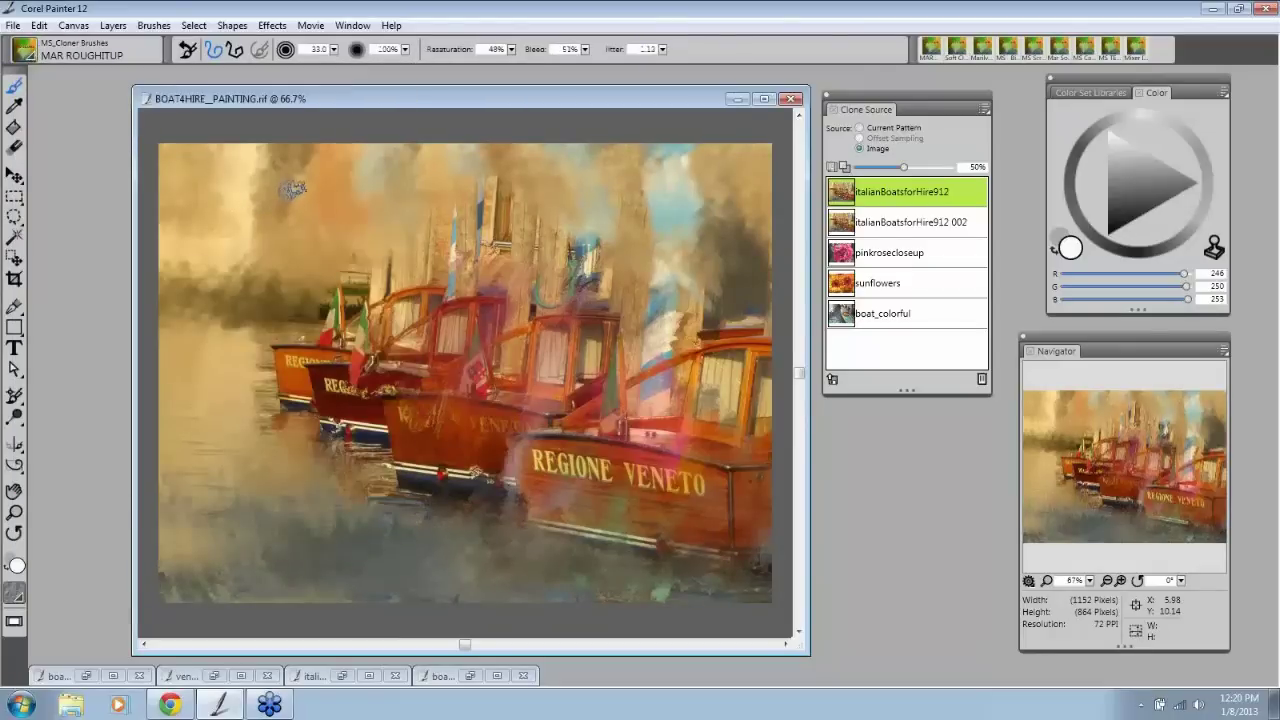
mouse_move(292, 188)
left_mouse_down()
mouse_move(300, 147)
mouse_move(258, 209)
mouse_move(250, 158)
mouse_move(184, 196)
mouse_move(176, 167)
mouse_move(179, 210)
mouse_move(279, 193)
mouse_move(316, 158)
mouse_move(259, 298)
mouse_move(184, 301)
mouse_move(275, 300)
left_mouse_up()
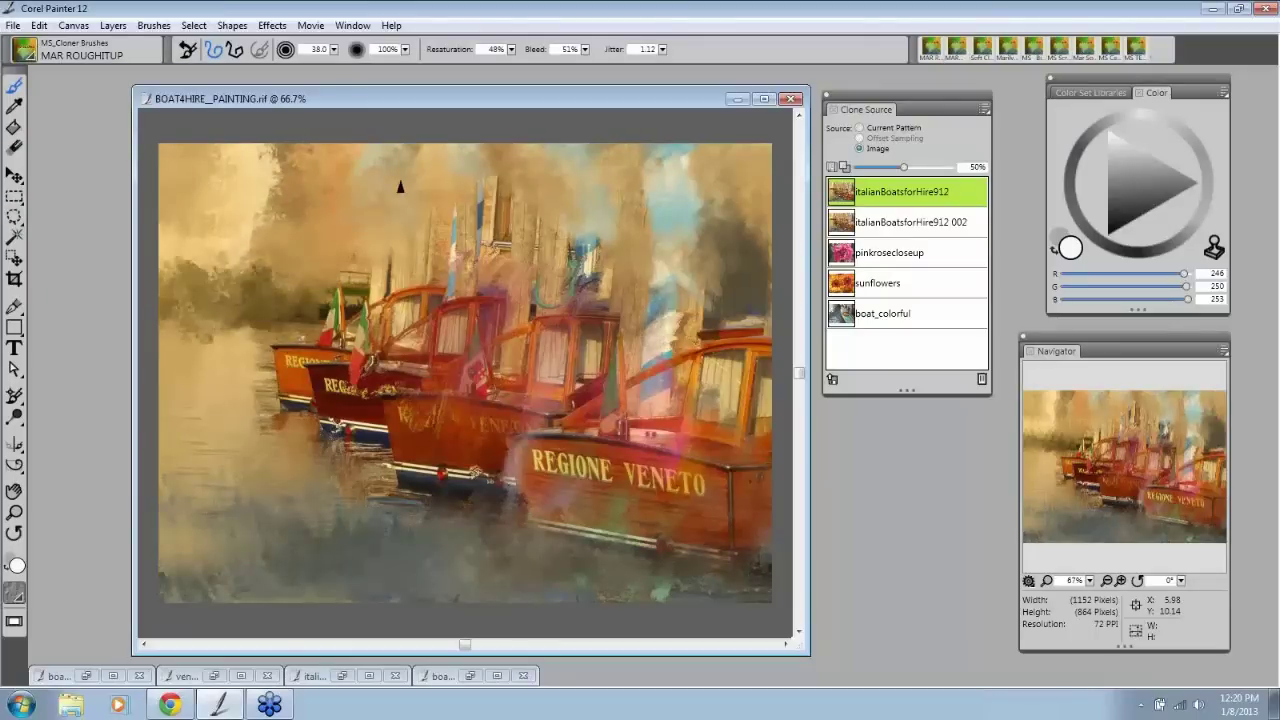
Step: Roughen the pole tops, the foliage edge and the water around the boats with the MAR ROUGHITUP brush
mouse_move(400, 187)
left_mouse_down()
mouse_move(478, 192)
mouse_move(525, 234)
mouse_move(580, 216)
mouse_move(685, 240)
mouse_move(717, 219)
mouse_move(737, 232)
mouse_move(698, 232)
mouse_move(689, 188)
mouse_move(763, 198)
mouse_move(720, 249)
left_mouse_up()
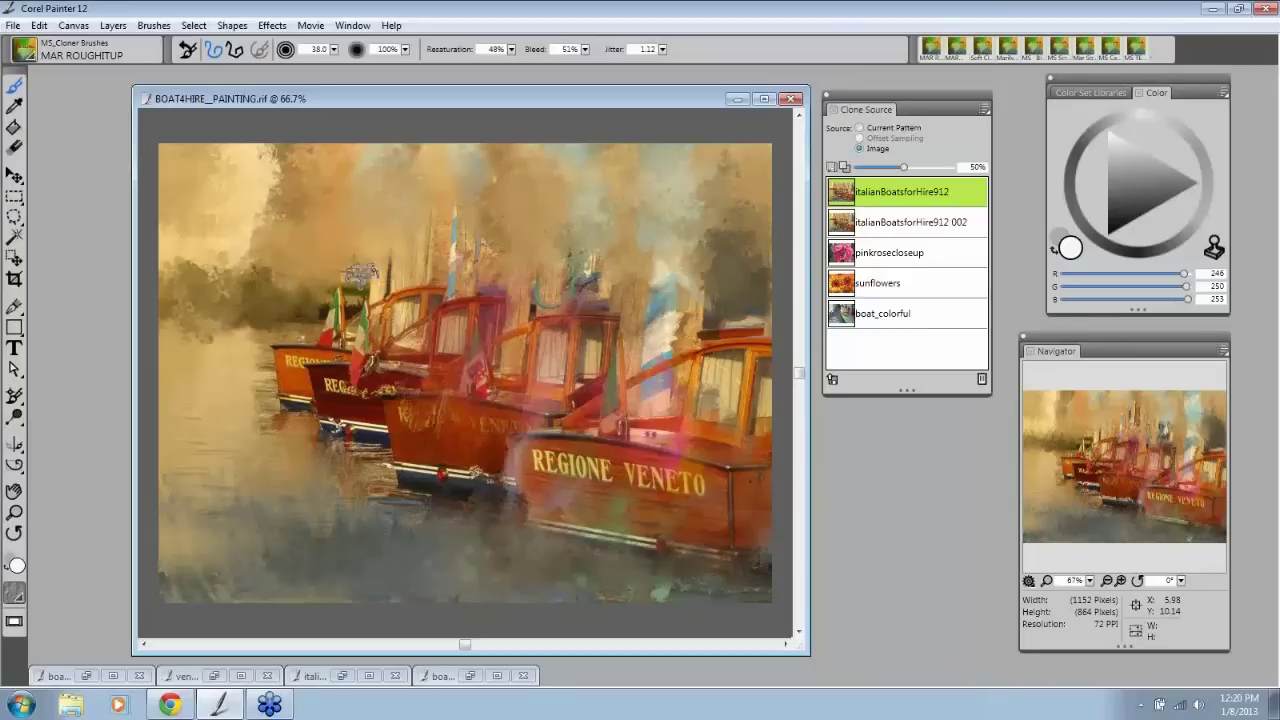
mouse_move(361, 273)
left_mouse_down()
mouse_move(300, 330)
mouse_move(258, 338)
left_mouse_up()
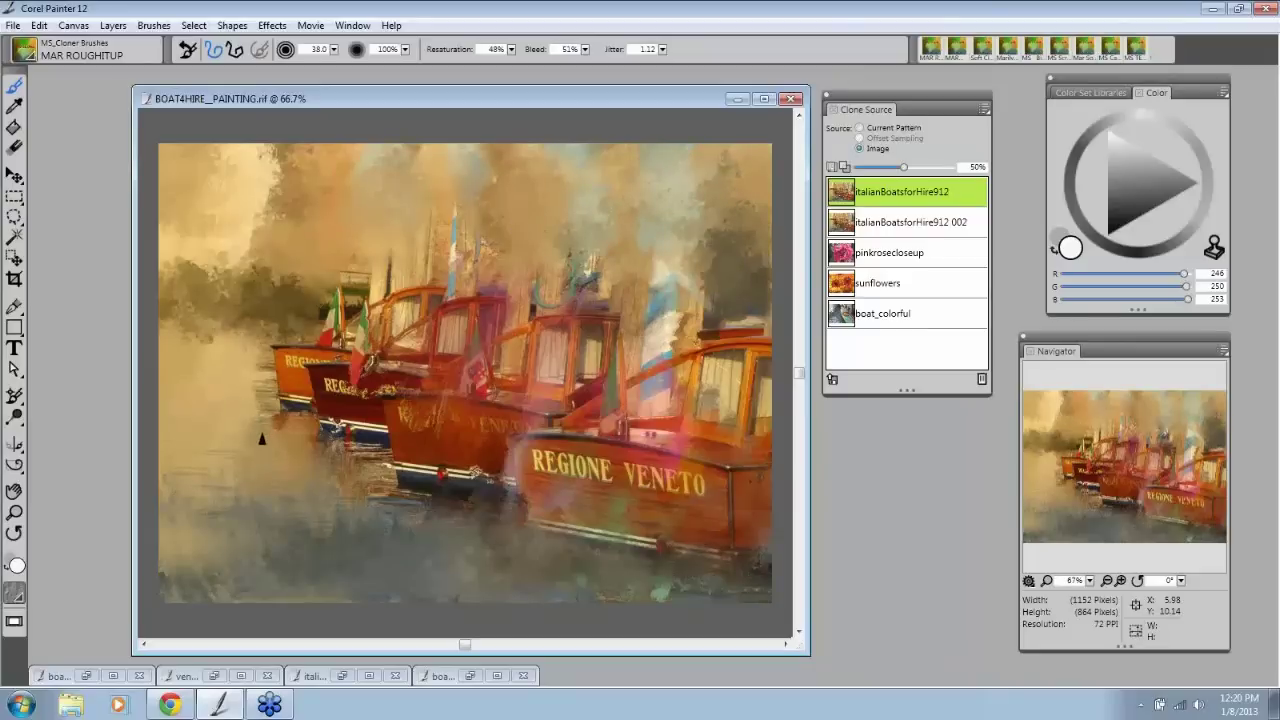
mouse_move(262, 438)
left_mouse_down()
mouse_move(269, 415)
mouse_move(309, 475)
left_mouse_up()
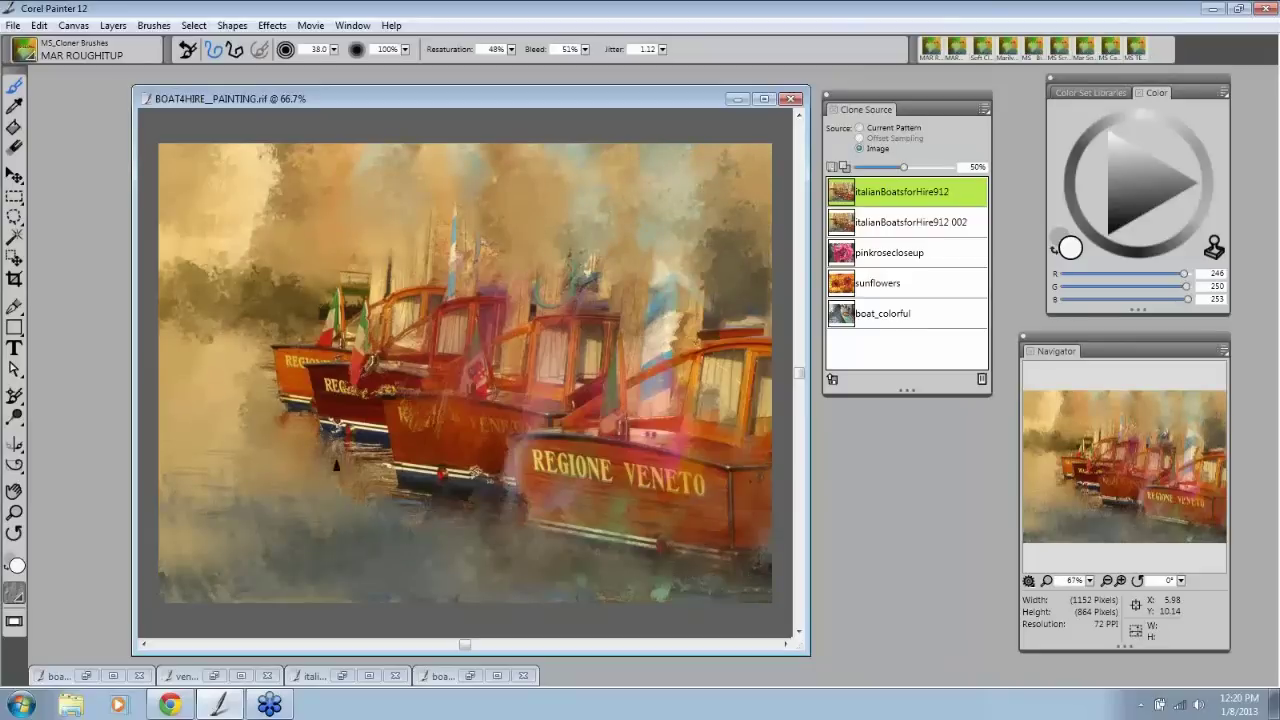
left_click_drag(531, 535, 765, 597)
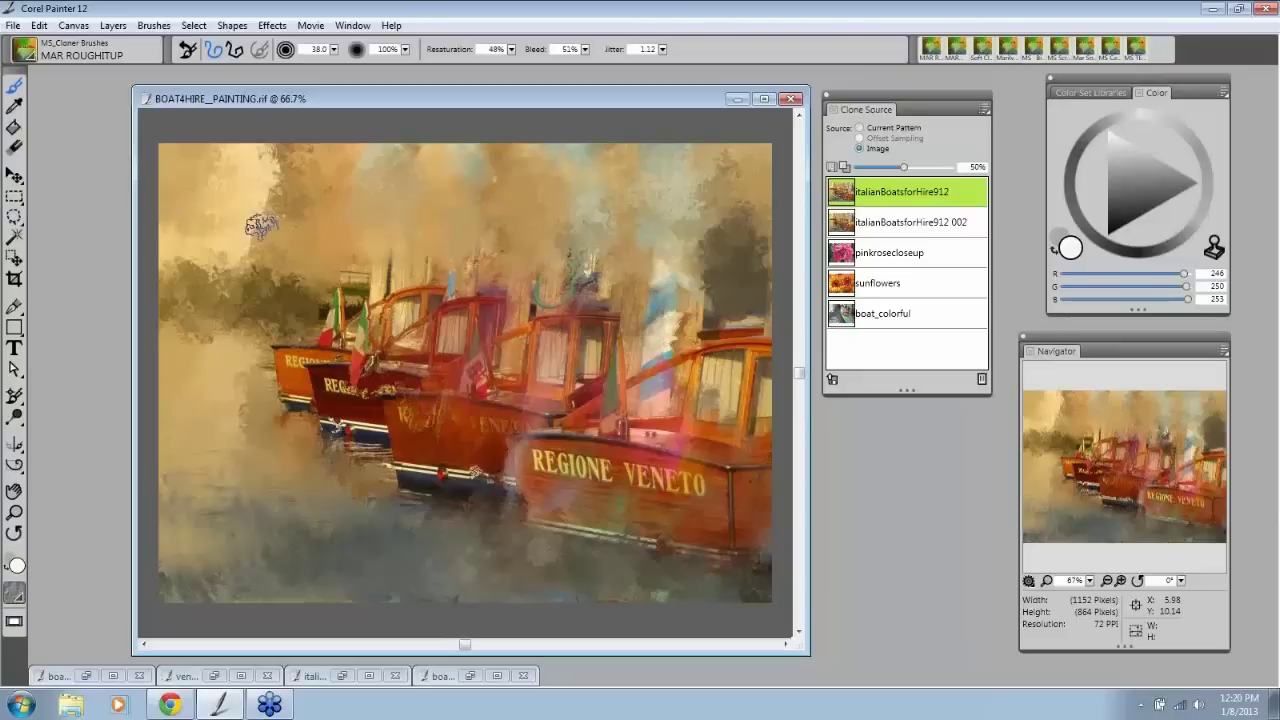
Step: Streak the waterlines of the middle boats and the hull of the farthest boat with the Mar Soft SARG brush
left_click(35, 62)
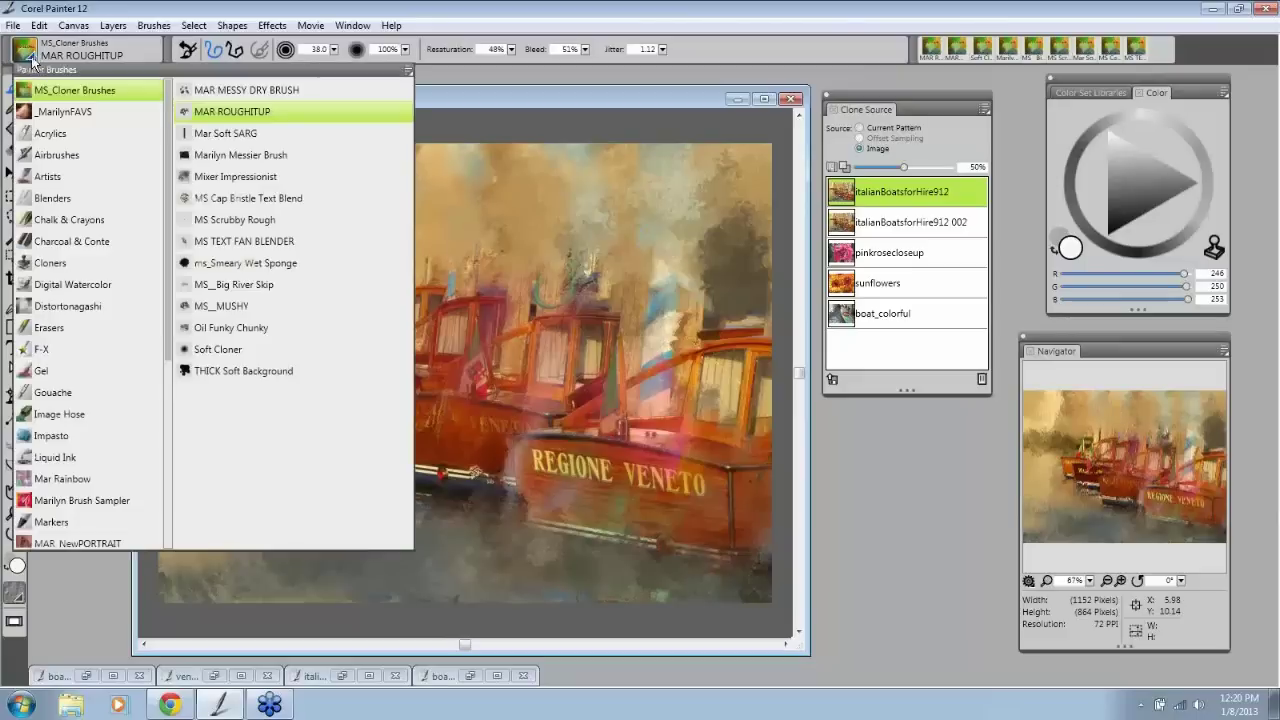
left_click(250, 134)
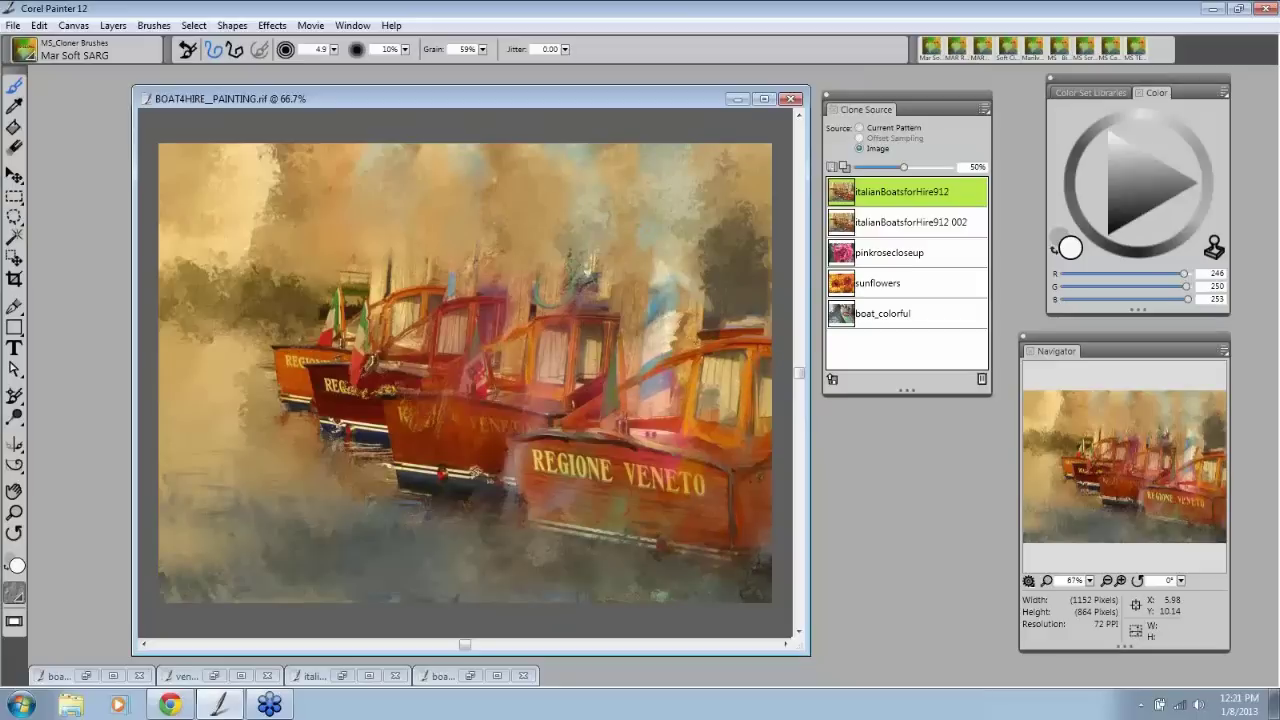
mouse_move(440, 472)
left_mouse_down()
mouse_move(468, 503)
mouse_move(415, 472)
mouse_move(470, 484)
mouse_move(422, 494)
mouse_move(485, 490)
left_mouse_up()
mouse_move(420, 420)
left_mouse_down()
mouse_move(420, 438)
mouse_move(402, 445)
mouse_move(422, 462)
left_mouse_up()
left_click_drag(348, 414, 360, 440)
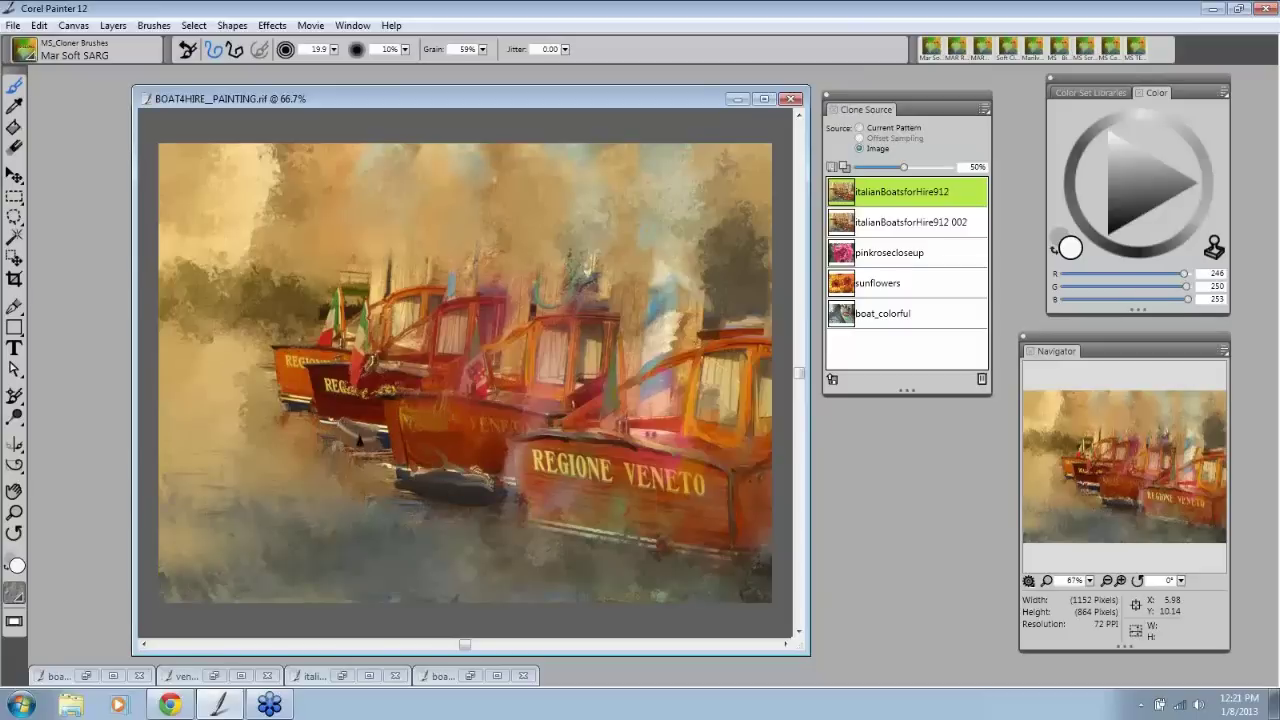
mouse_move(272, 385)
left_mouse_down()
mouse_move(268, 352)
mouse_move(352, 355)
left_mouse_up()
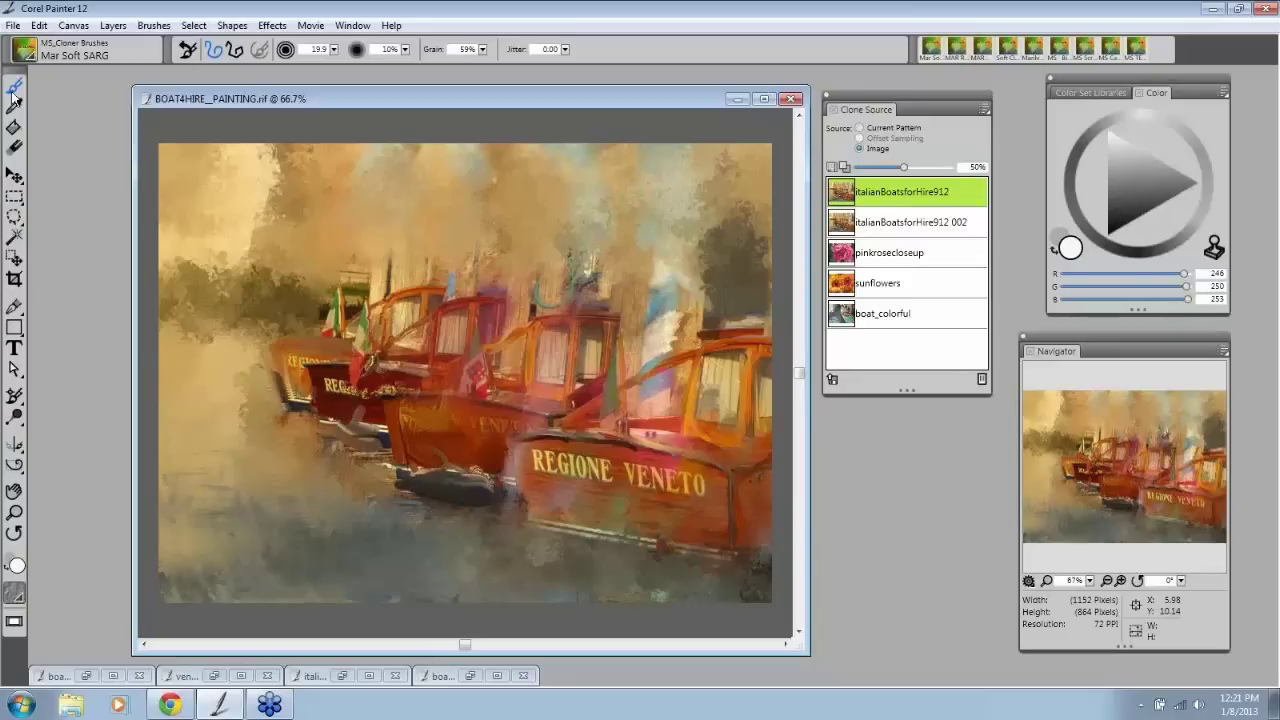
Step: Break up the wall, foliage, foreground water and striped pole into dabs with the Mixer Impressionist brush
left_click(33, 57)
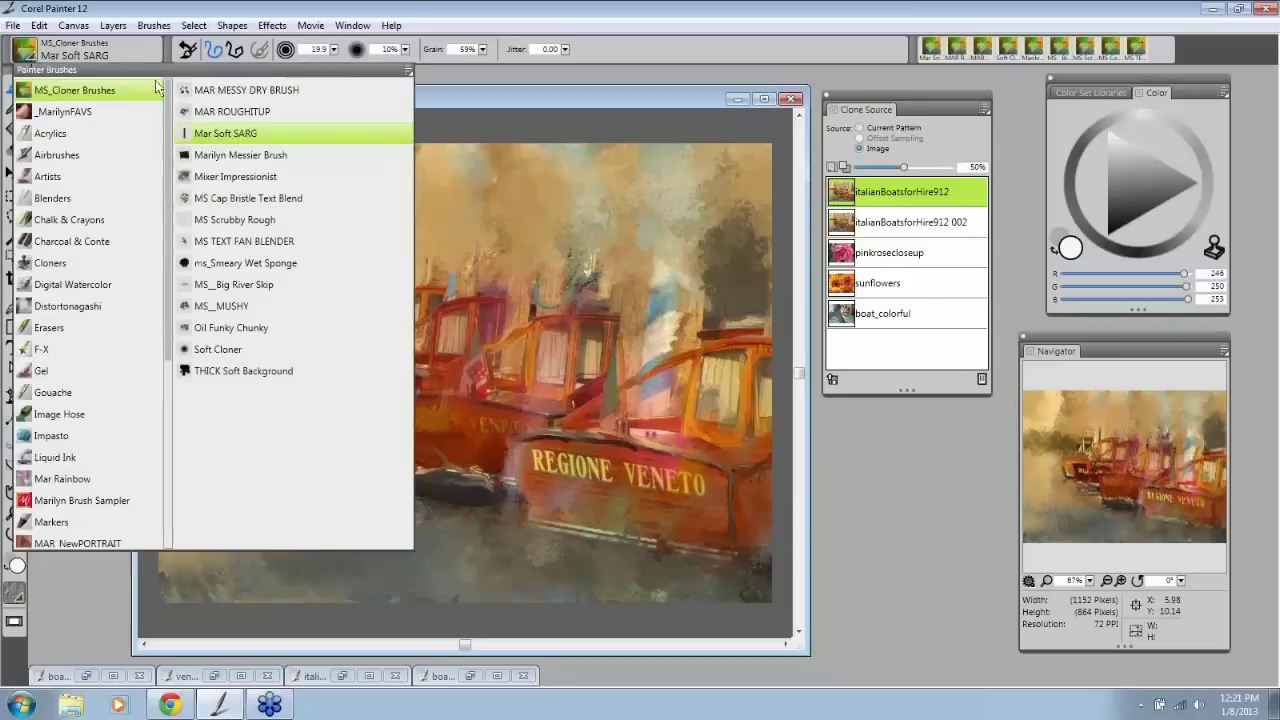
left_click(268, 177)
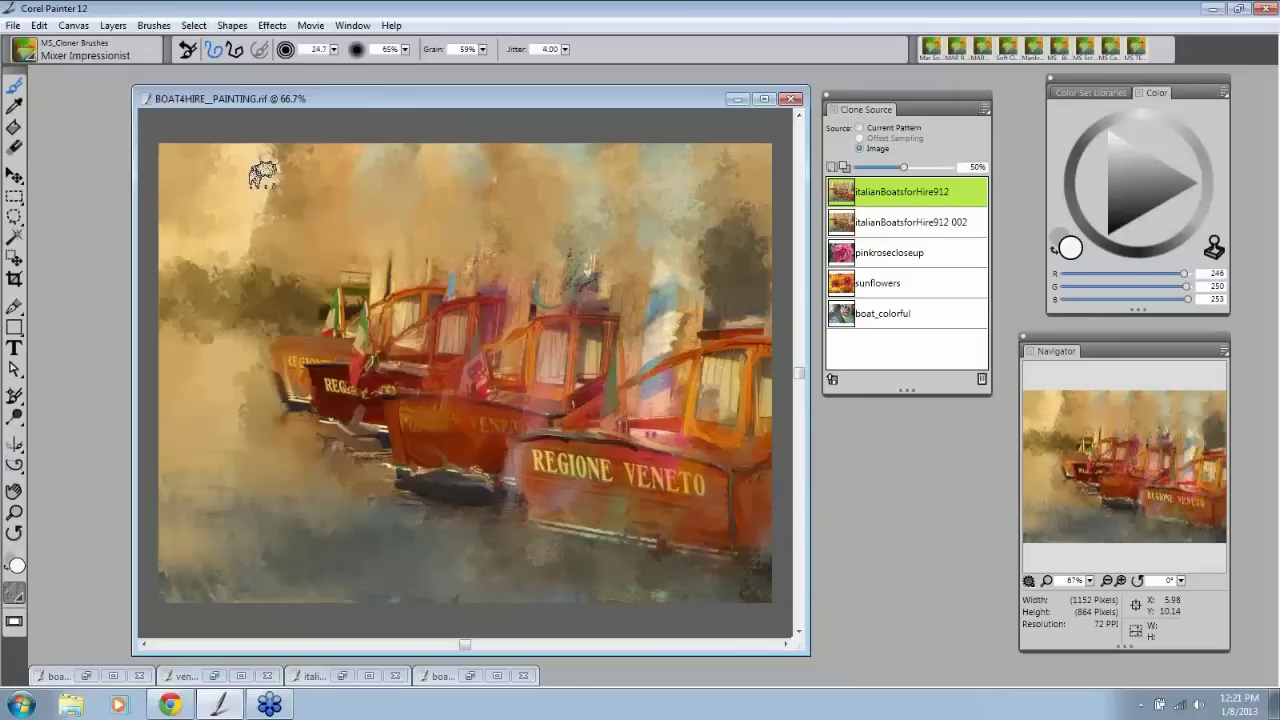
mouse_move(251, 212)
left_mouse_down()
mouse_move(283, 233)
mouse_move(322, 164)
mouse_move(401, 228)
left_mouse_up()
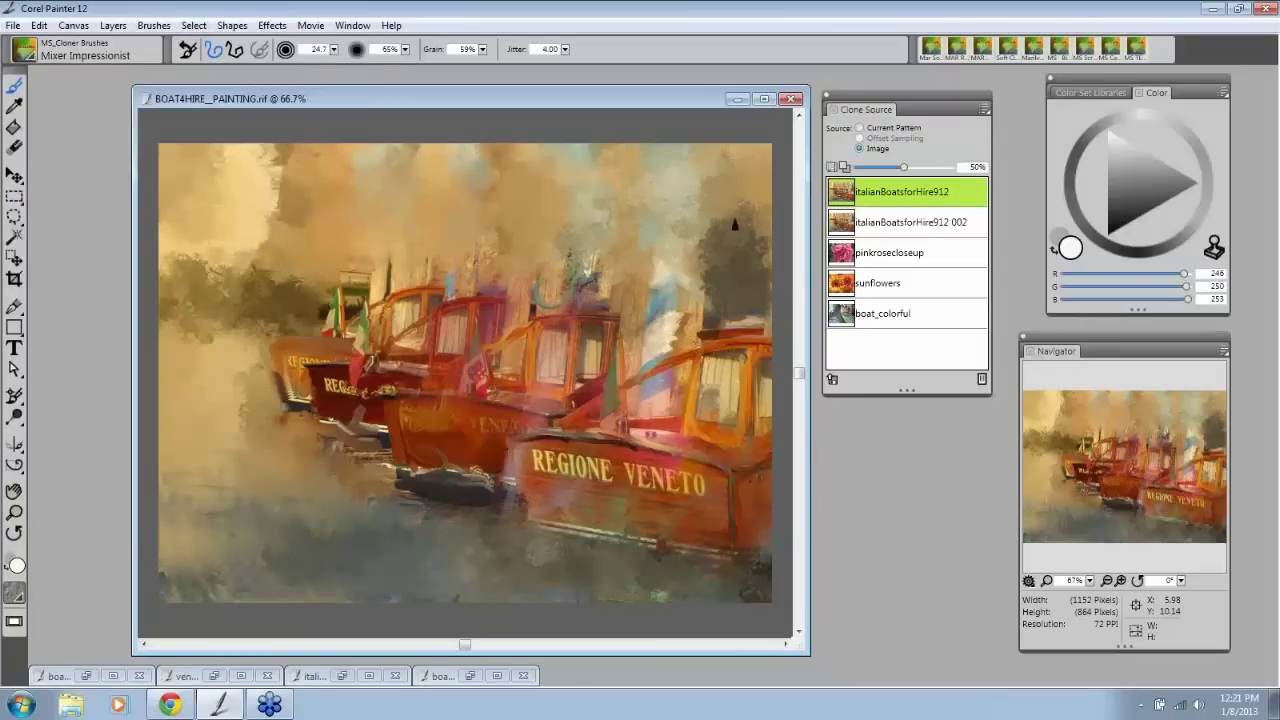
mouse_move(735, 224)
left_mouse_down()
mouse_move(404, 226)
mouse_move(267, 302)
mouse_move(215, 295)
left_mouse_up()
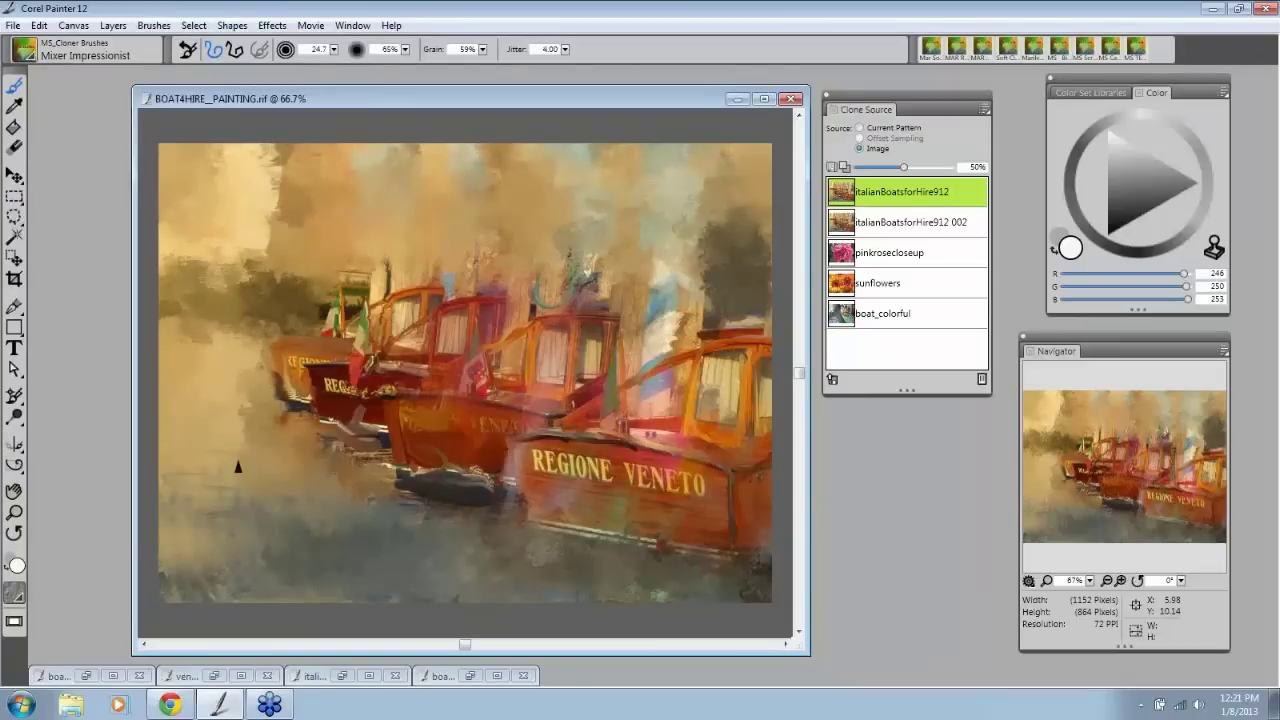
mouse_move(238, 466)
left_mouse_down()
mouse_move(262, 530)
mouse_move(314, 479)
mouse_move(497, 558)
mouse_move(650, 561)
mouse_move(679, 601)
mouse_move(735, 570)
mouse_move(749, 608)
left_mouse_up()
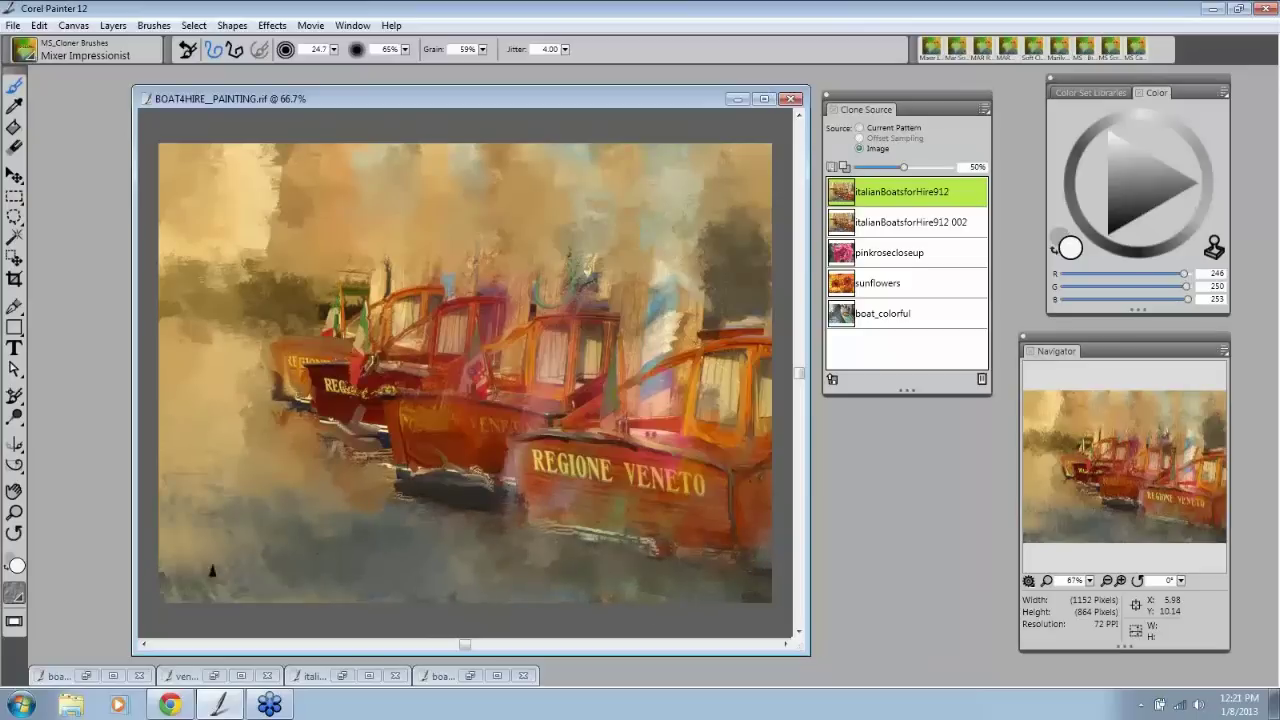
left_click_drag(245, 295, 275, 200)
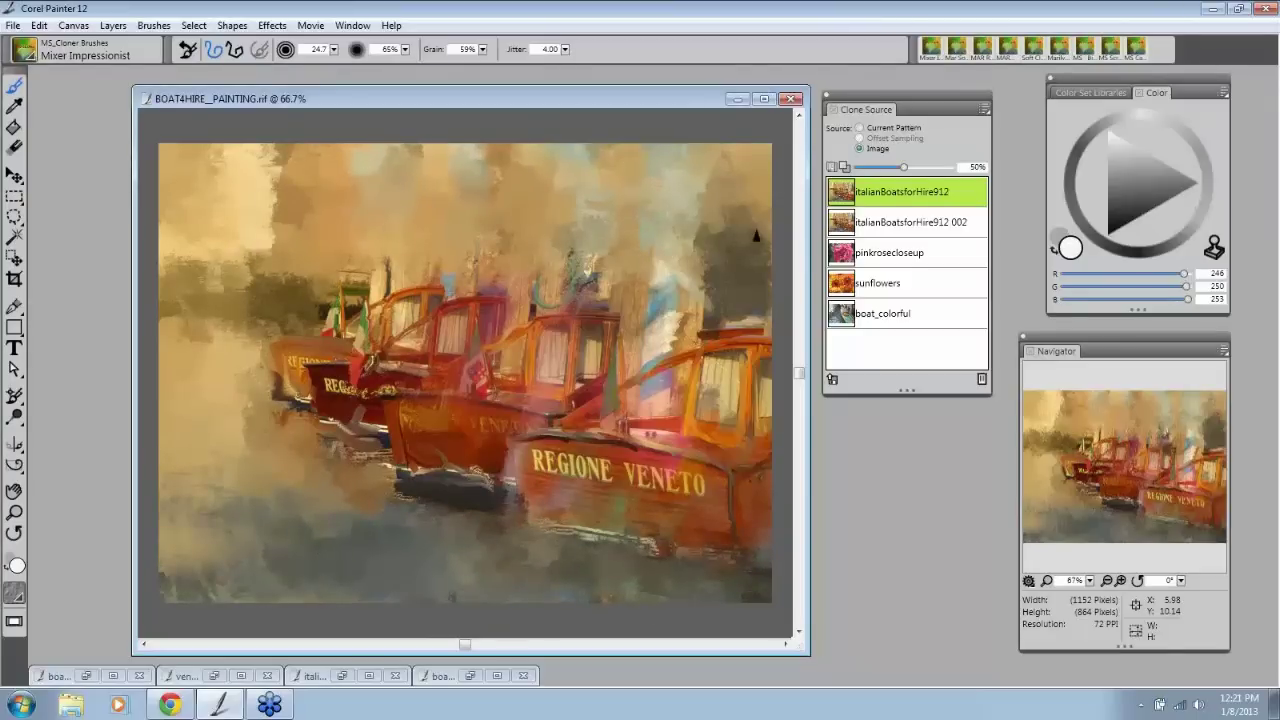
mouse_move(700, 240)
left_mouse_down()
mouse_move(694, 300)
mouse_move(686, 240)
mouse_move(663, 294)
left_mouse_up()
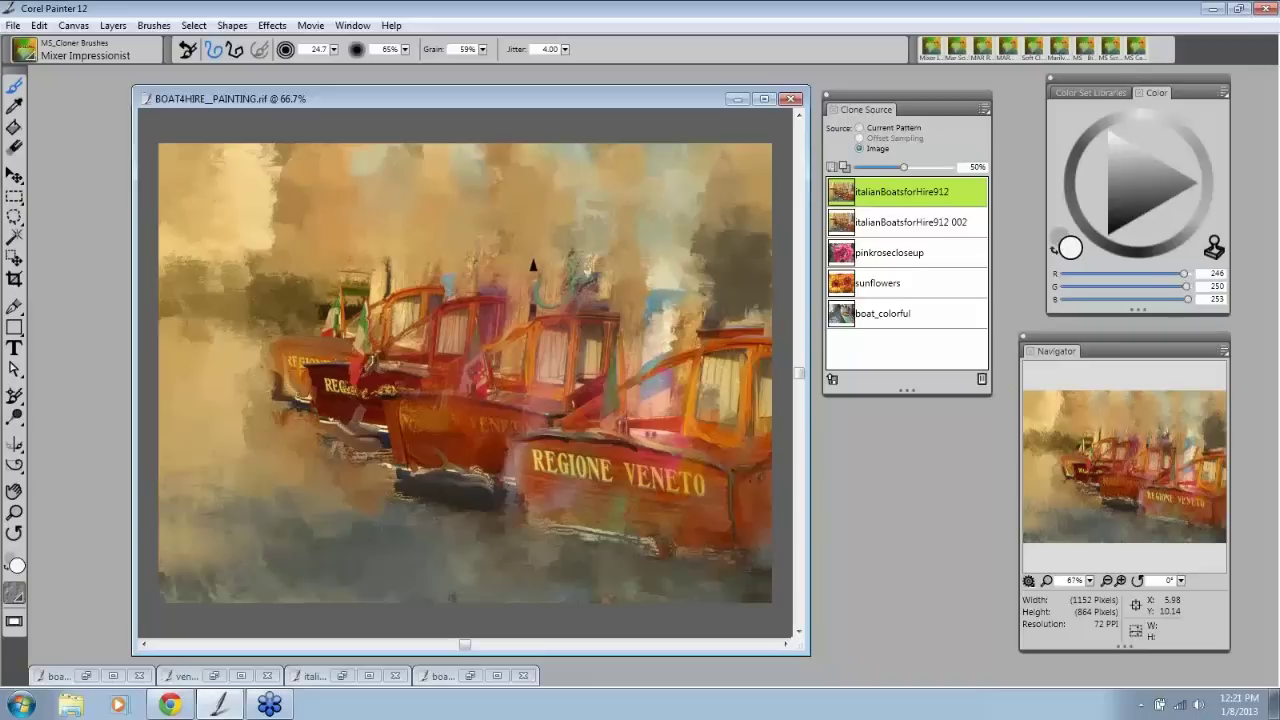
Step: Dab over the flags, cabin roofs, hull waterlines and the front boat's lettering with the Mixer Impressionist brush
mouse_move(392, 300)
left_mouse_down()
mouse_move(360, 290)
mouse_move(372, 250)
mouse_move(345, 275)
mouse_move(350, 315)
mouse_move(375, 265)
left_mouse_up()
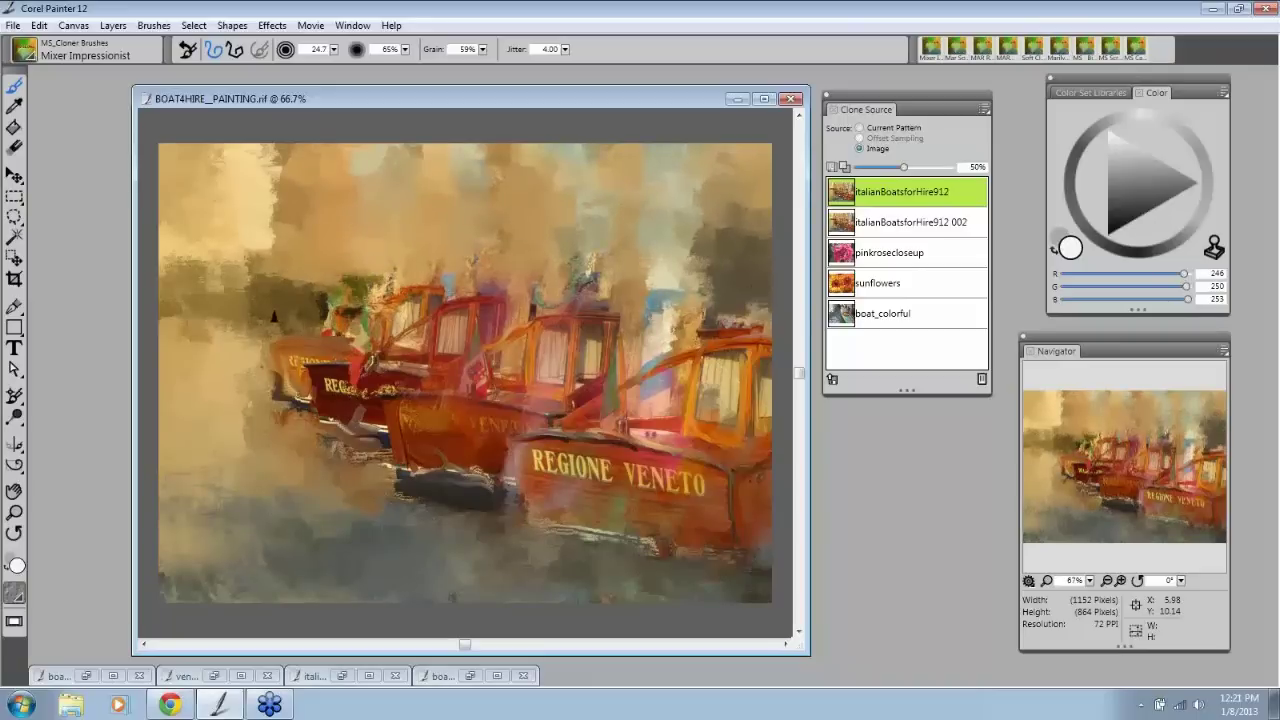
mouse_move(272, 250)
left_mouse_down()
mouse_move(255, 171)
mouse_move(272, 232)
left_mouse_up()
mouse_move(339, 483)
left_mouse_down()
mouse_move(376, 466)
mouse_move(462, 530)
mouse_move(566, 570)
mouse_move(704, 575)
left_mouse_up()
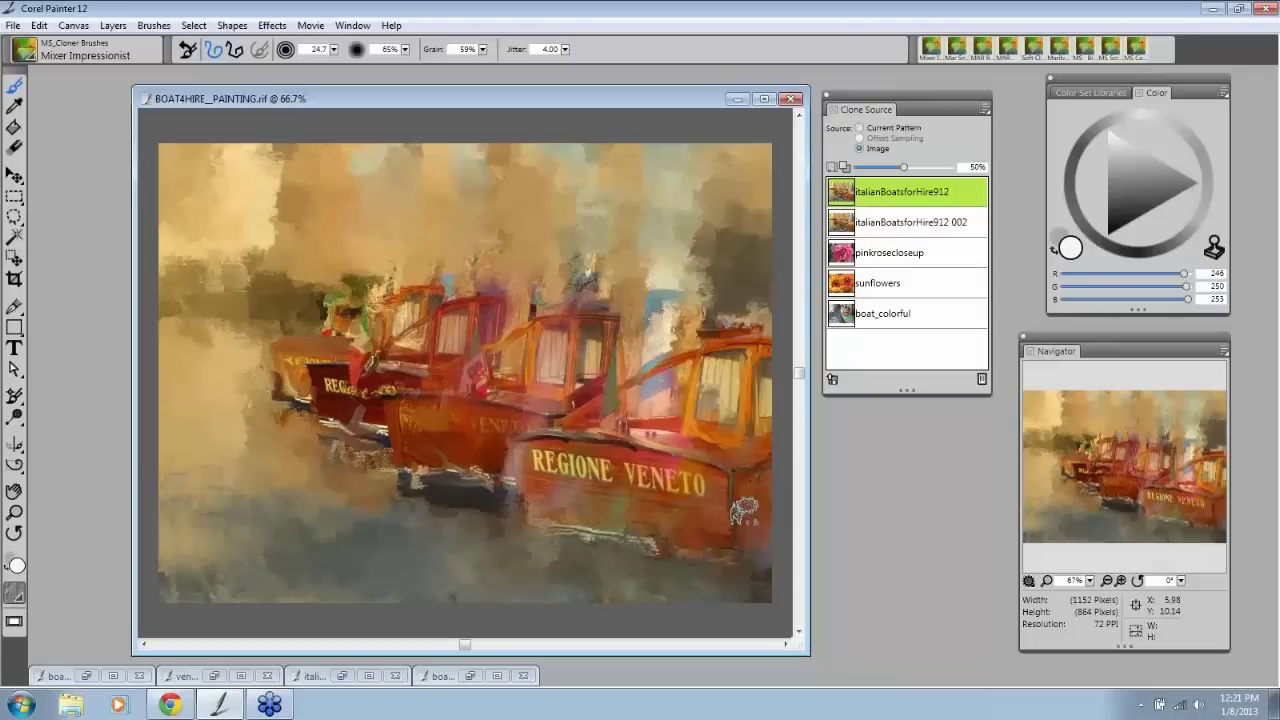
mouse_move(738, 505)
left_mouse_down()
mouse_move(743, 551)
mouse_move(729, 484)
mouse_move(557, 451)
mouse_move(505, 410)
left_mouse_up()
Step: Scrub the boat cabins and the front boat's deck and lettering into soft strokes with the MS Scrubby Rough brush
left_click(35, 60)
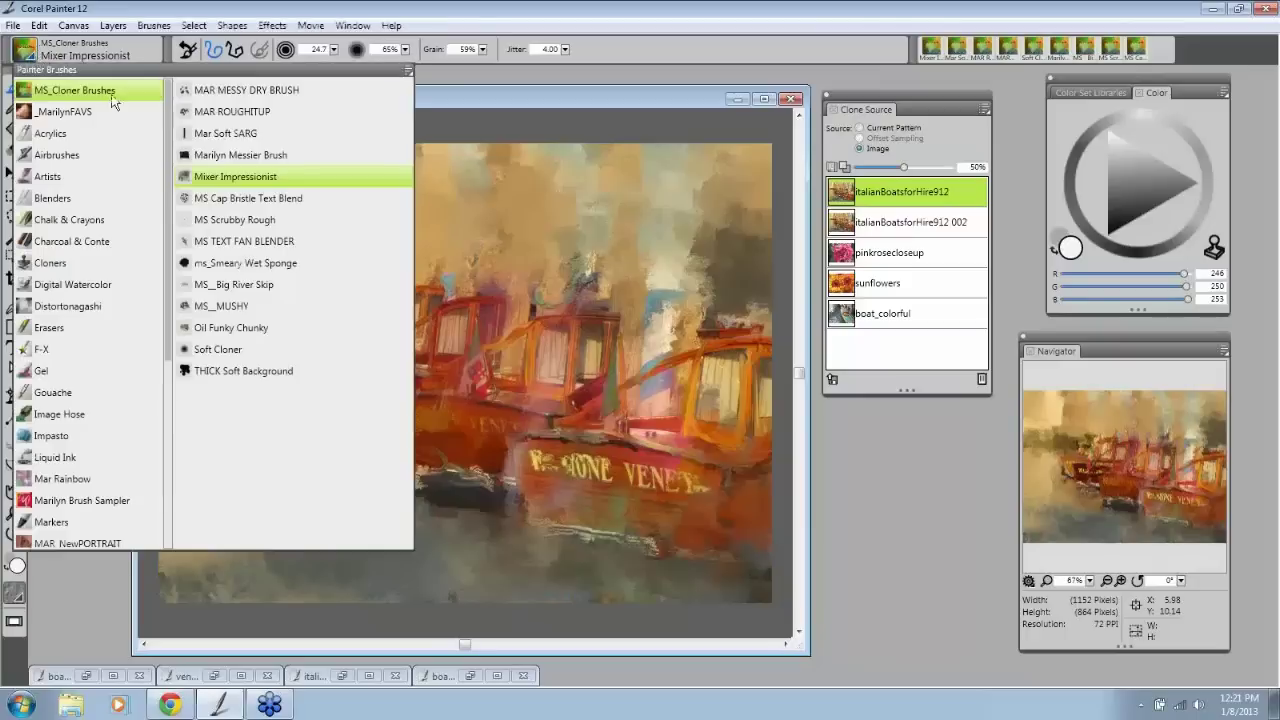
left_click(266, 221)
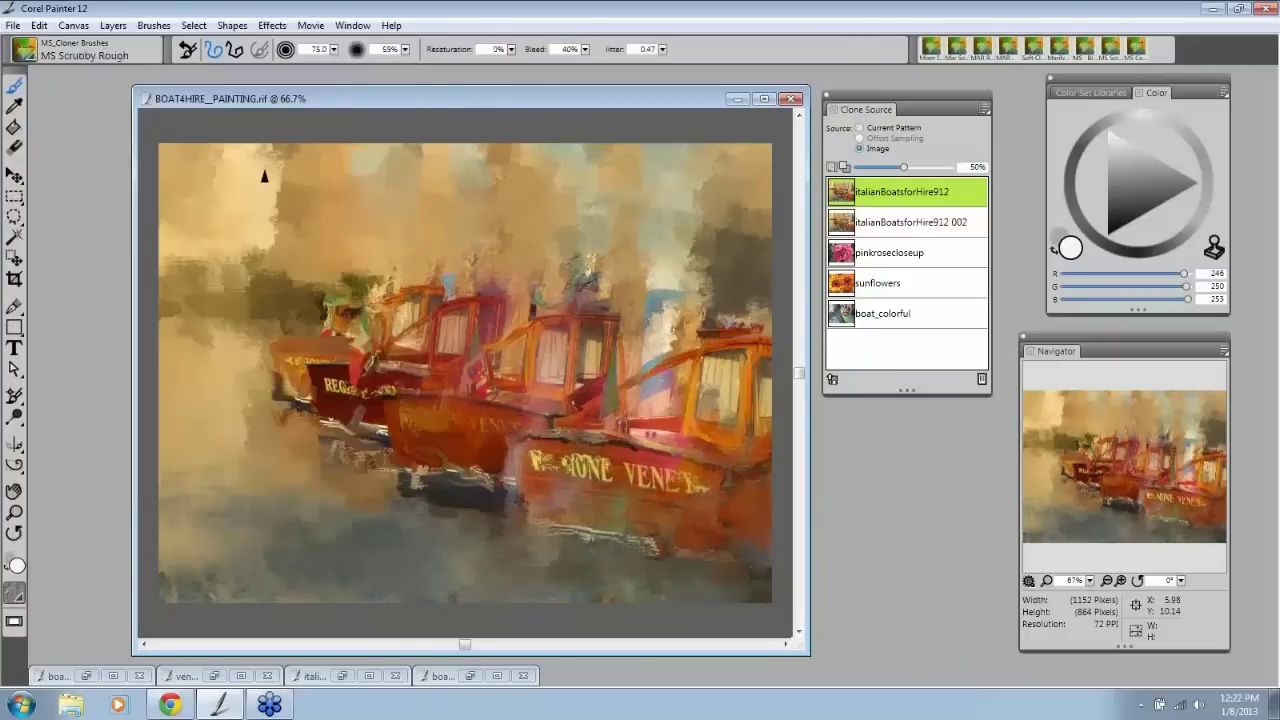
mouse_move(264, 175)
left_mouse_down()
mouse_move(250, 243)
mouse_move(293, 243)
mouse_move(236, 206)
left_mouse_up()
mouse_move(425, 403)
left_mouse_down()
mouse_move(379, 368)
mouse_move(440, 331)
mouse_move(411, 327)
mouse_move(479, 348)
mouse_move(492, 315)
mouse_move(533, 328)
mouse_move(543, 361)
mouse_move(560, 352)
mouse_move(699, 381)
mouse_move(690, 429)
mouse_move(718, 360)
mouse_move(711, 437)
mouse_move(766, 437)
left_mouse_up()
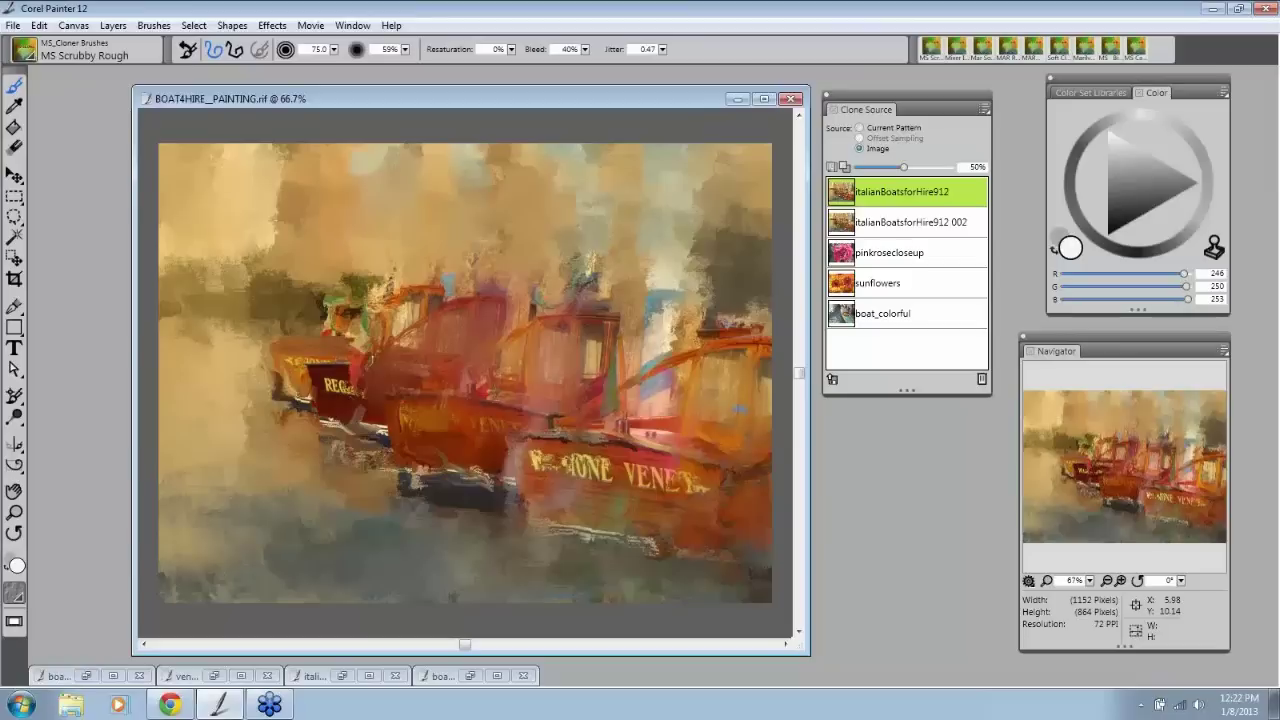
mouse_move(688, 487)
left_mouse_down()
mouse_move(649, 380)
mouse_move(602, 425)
left_mouse_up()
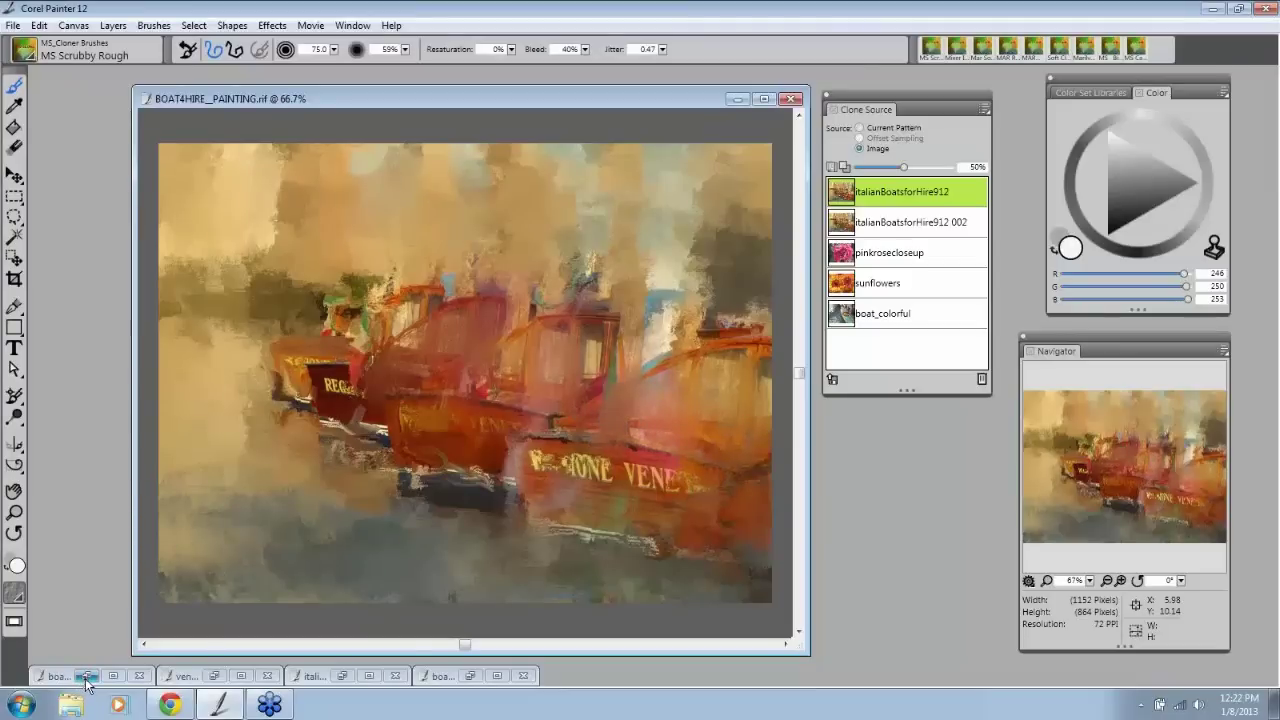
Step: Bring up venice_small_canal.jpg and the boat scrub warm-up painting side by side to compare the photo with the finished painting
left_click(215, 676)
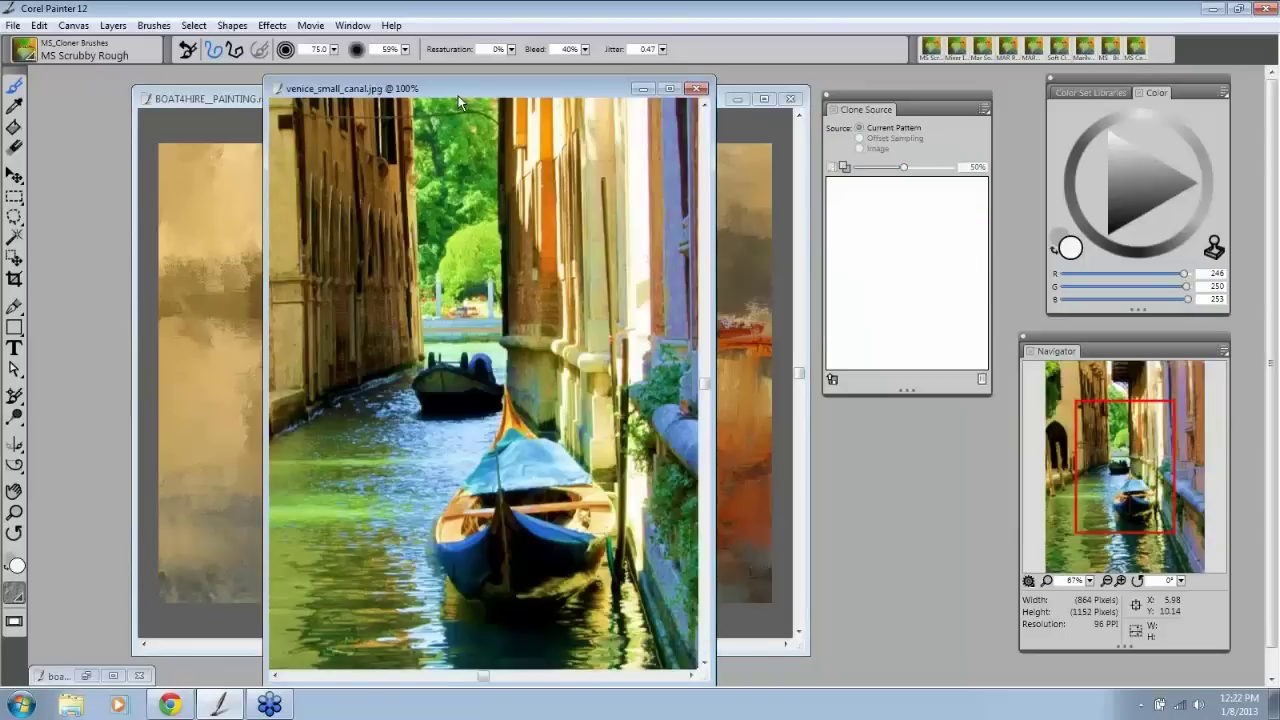
left_click_drag(451, 89, 517, 78)
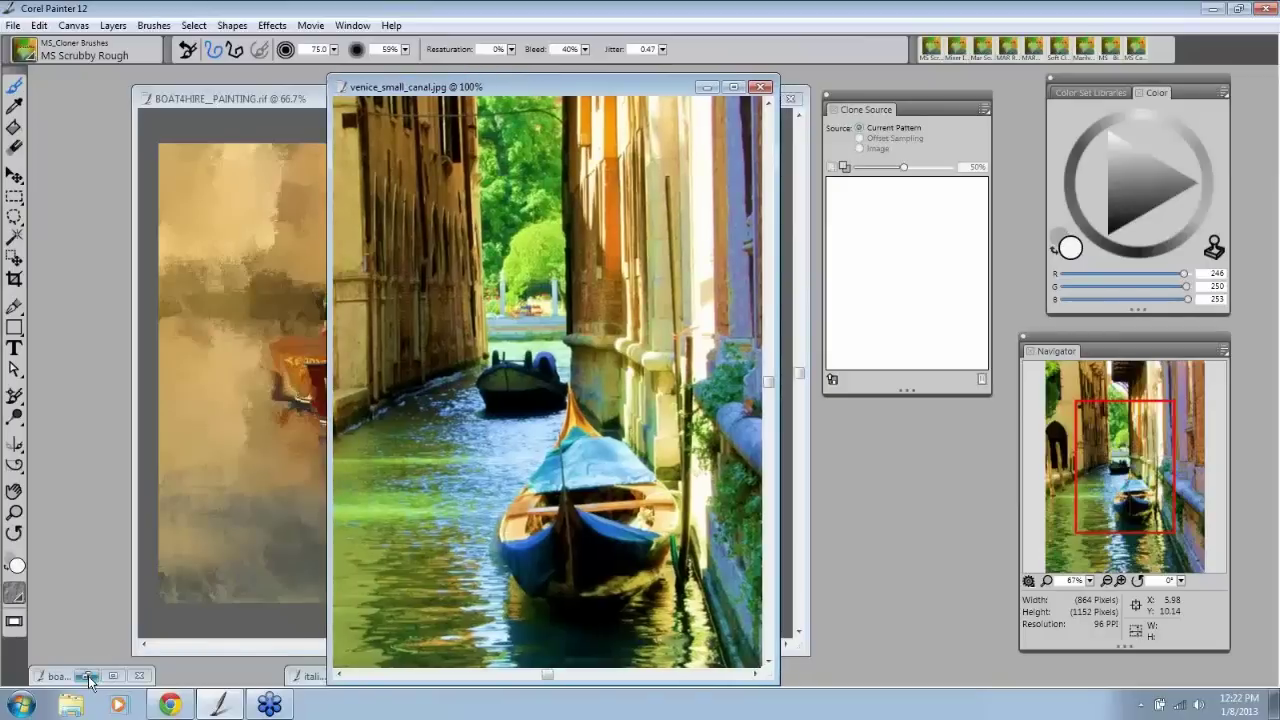
left_click(88, 677)
left_click(463, 91)
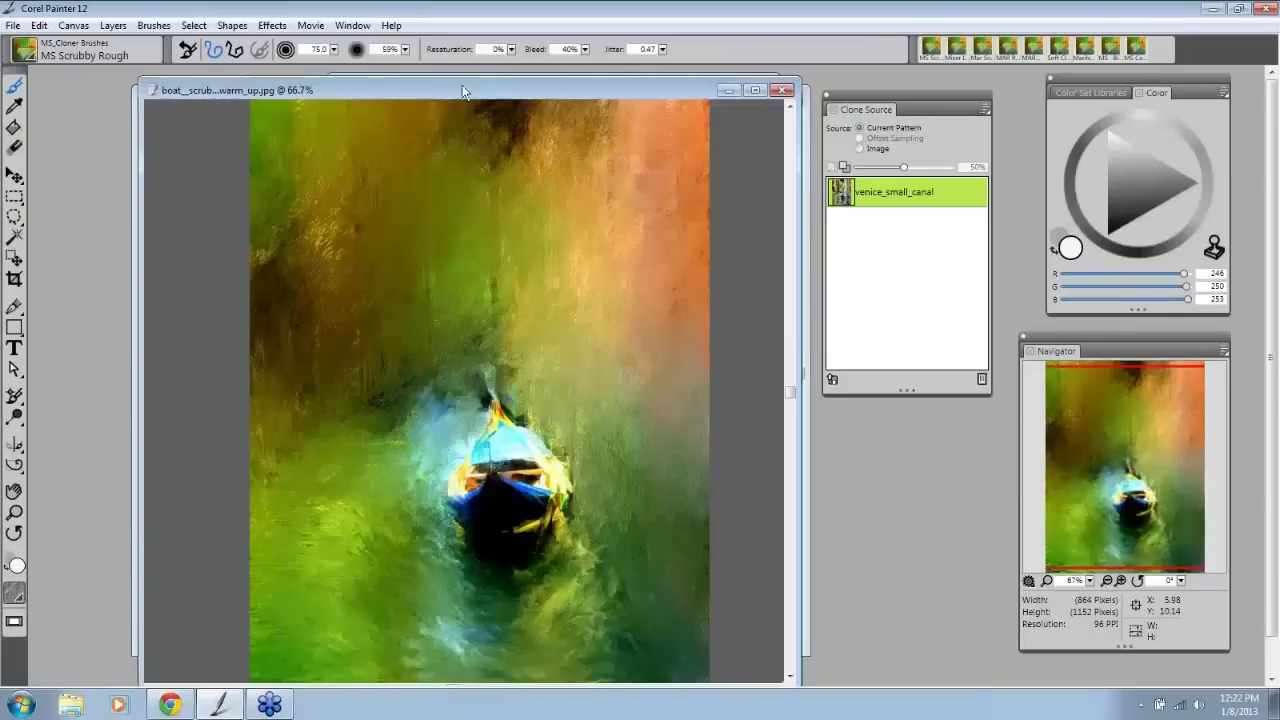
left_click_drag(463, 91, 485, 95)
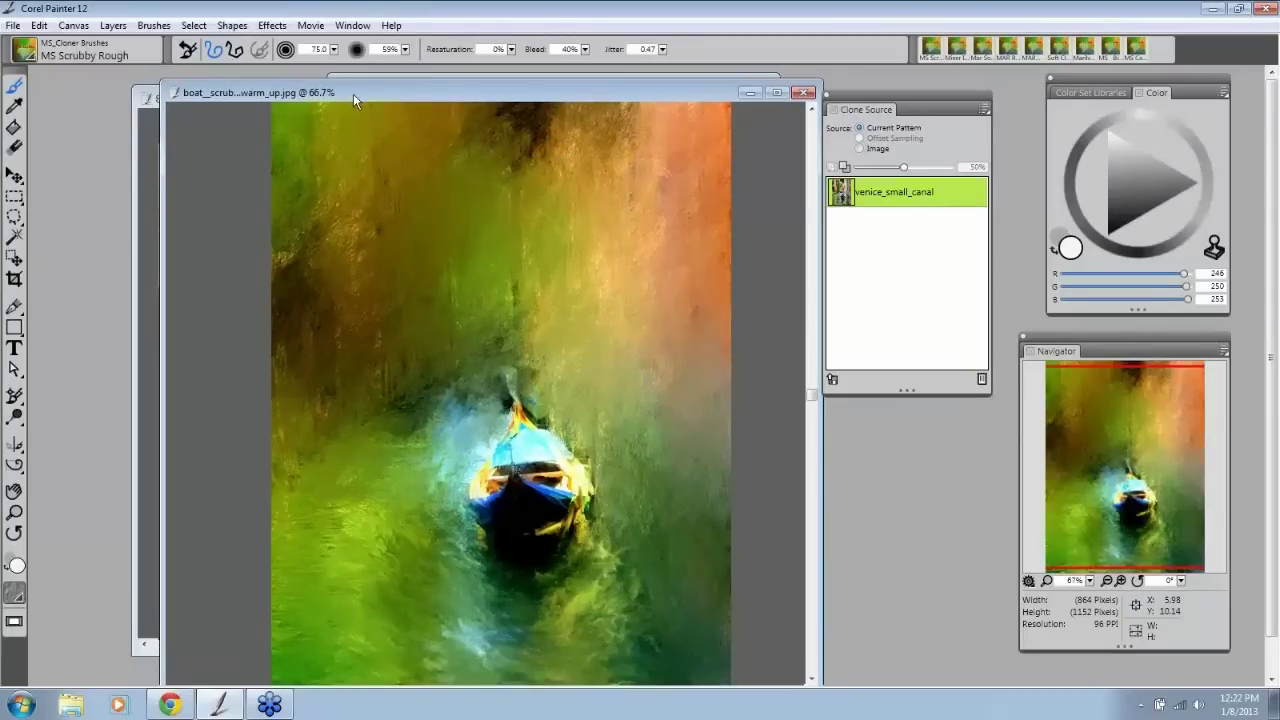
left_click_drag(354, 95, 243, 97)
double_click(243, 97)
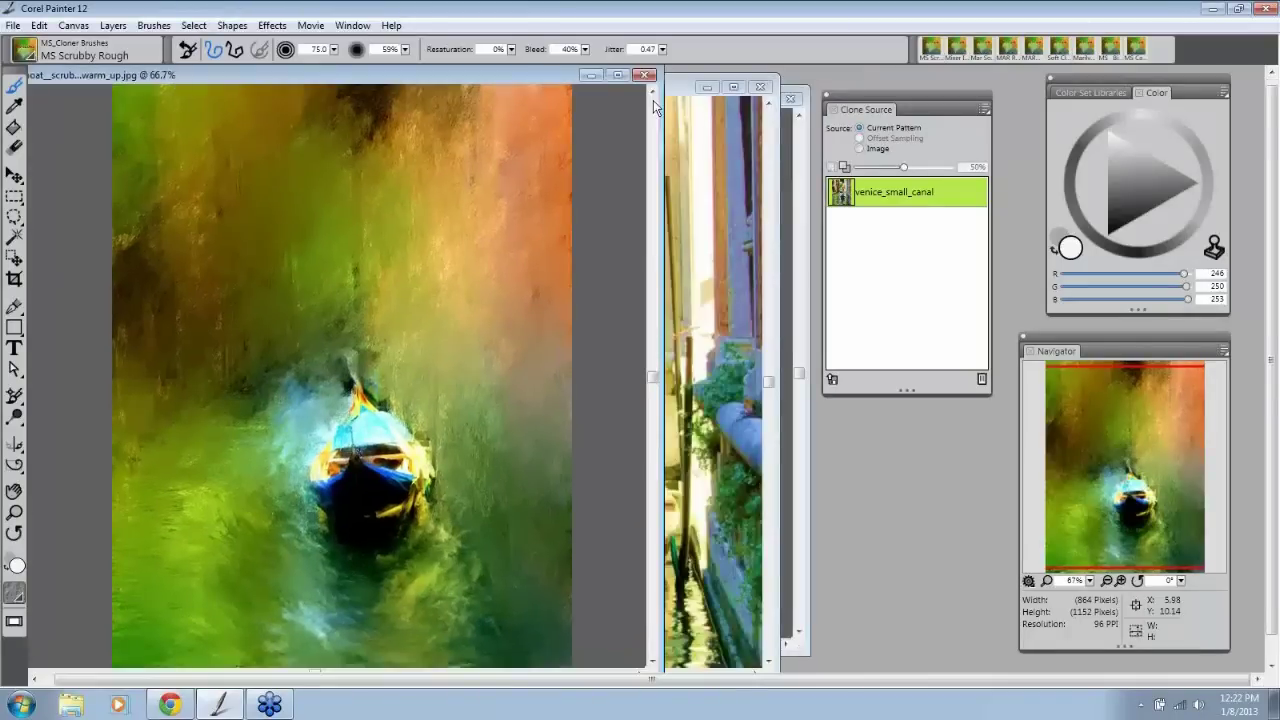
left_click_drag(680, 87, 767, 72)
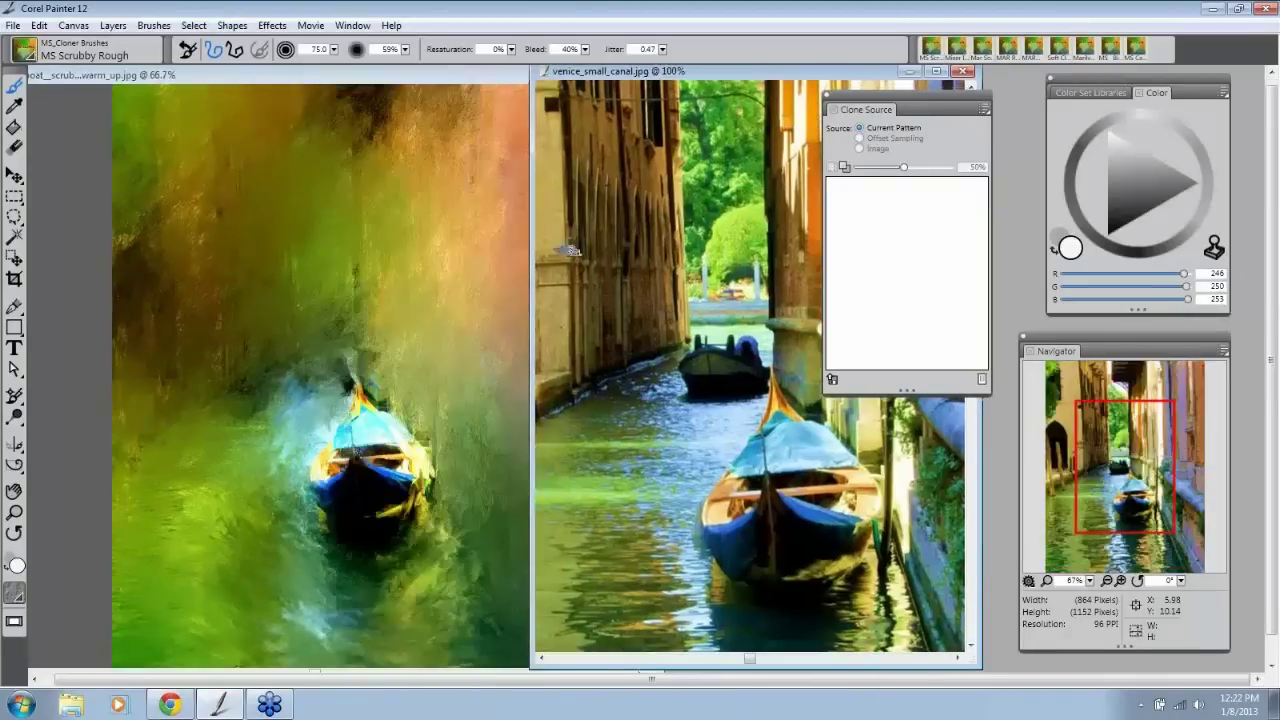
left_click(442, 84)
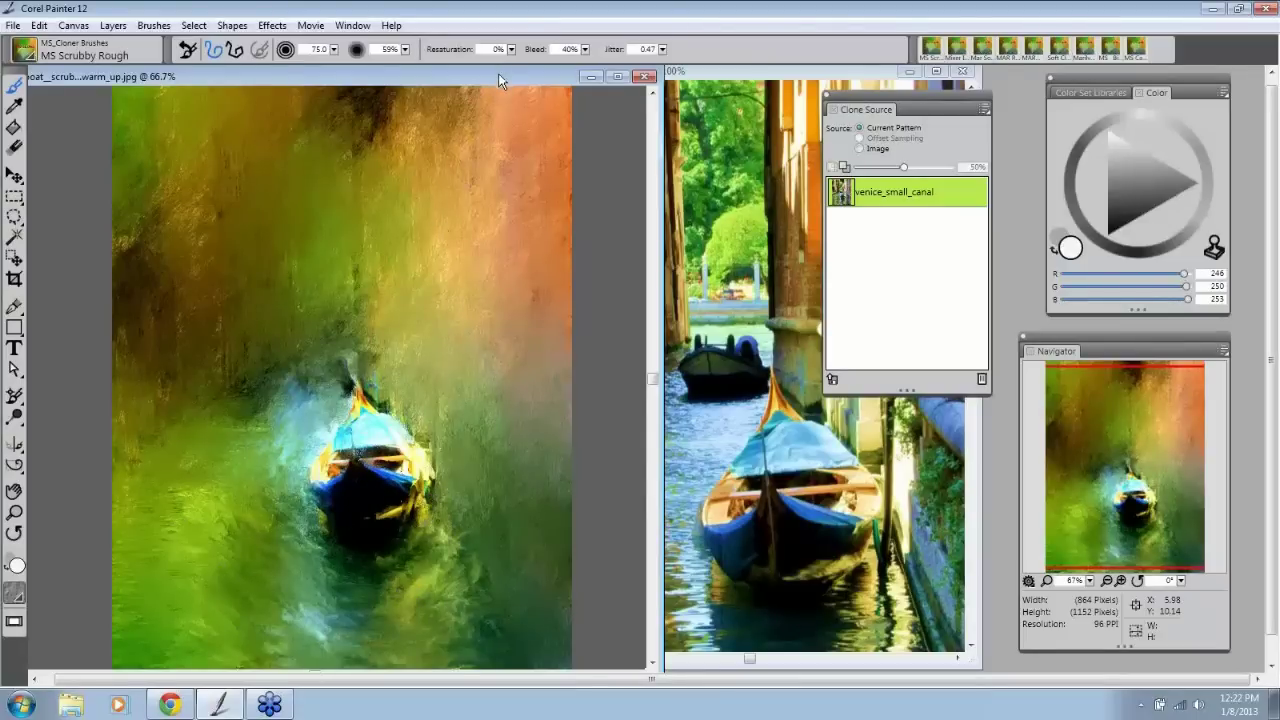
mouse_move(498, 80)
left_mouse_down()
mouse_move(515, 79)
mouse_move(499, 74)
left_mouse_up()
left_click(272, 30)
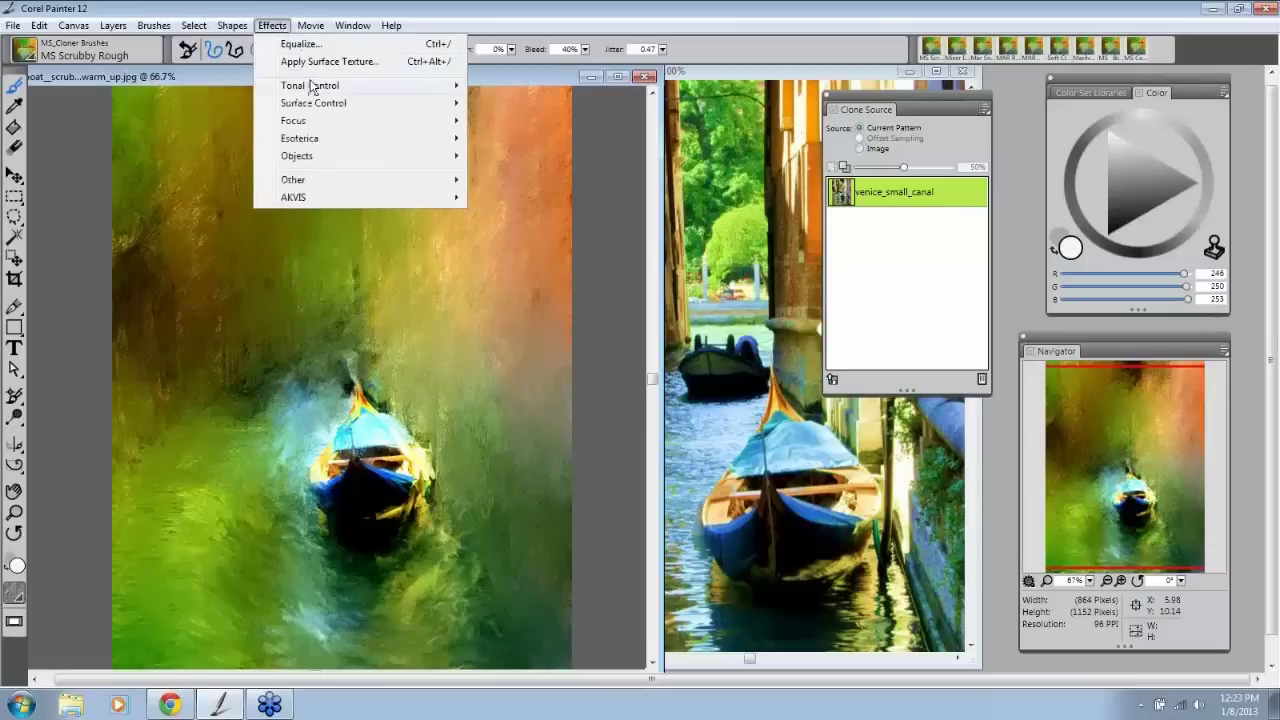
mouse_move(313, 90)
mouse_move(460, 88)
left_click(528, 90)
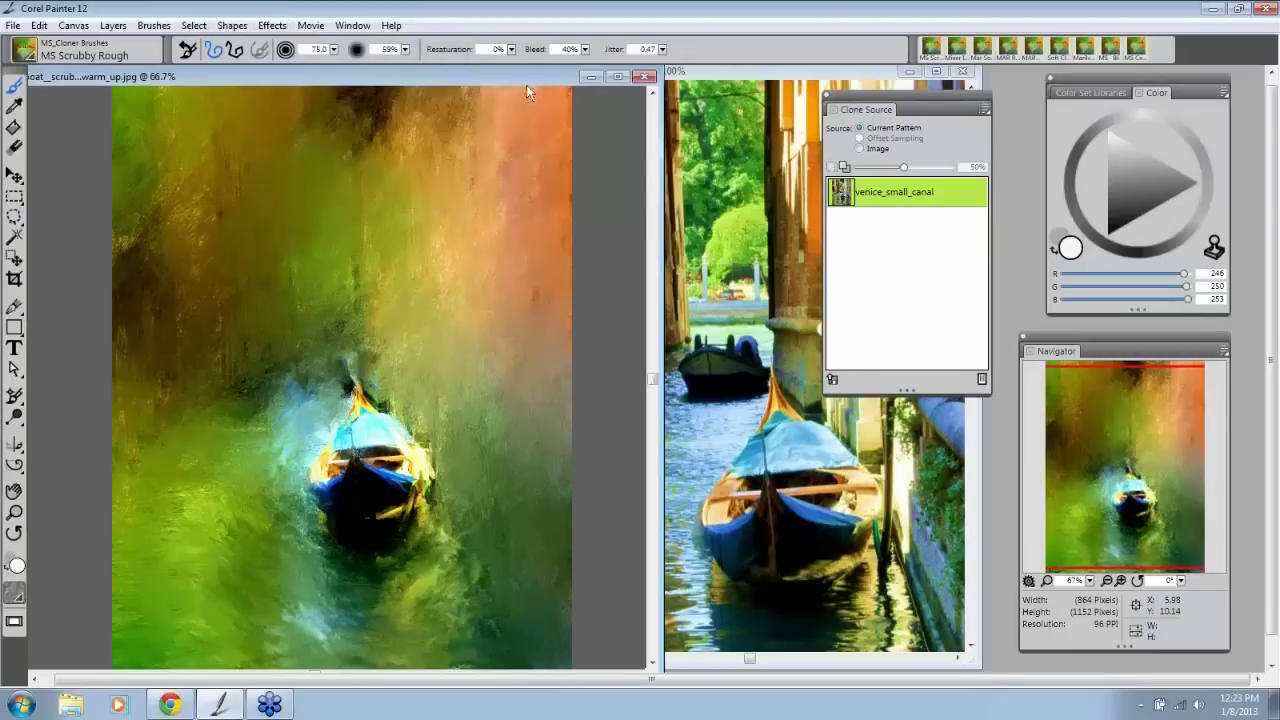
Step: Minimize the warm-up painting and the canal photo to return to BOAT4HIRE__PAINTING
left_click(591, 79)
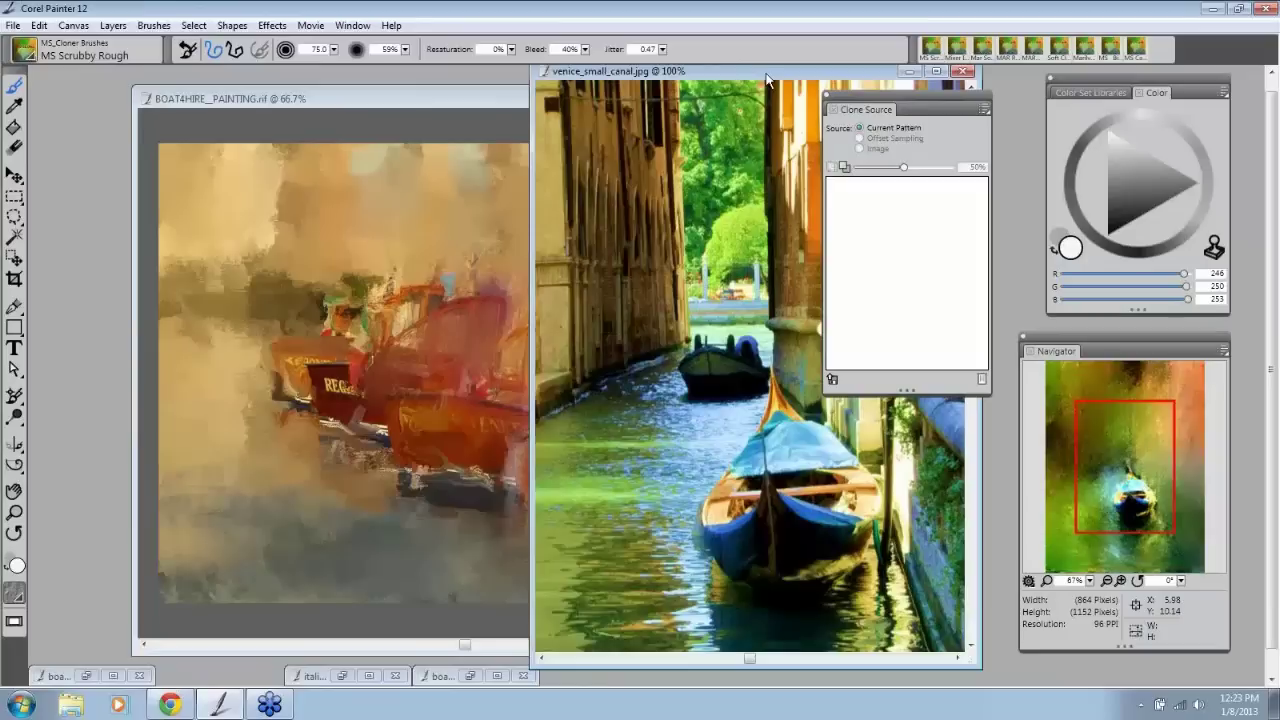
mouse_move(720, 68)
left_mouse_down()
mouse_move(577, 117)
mouse_move(598, 119)
left_mouse_up()
left_click(742, 114)
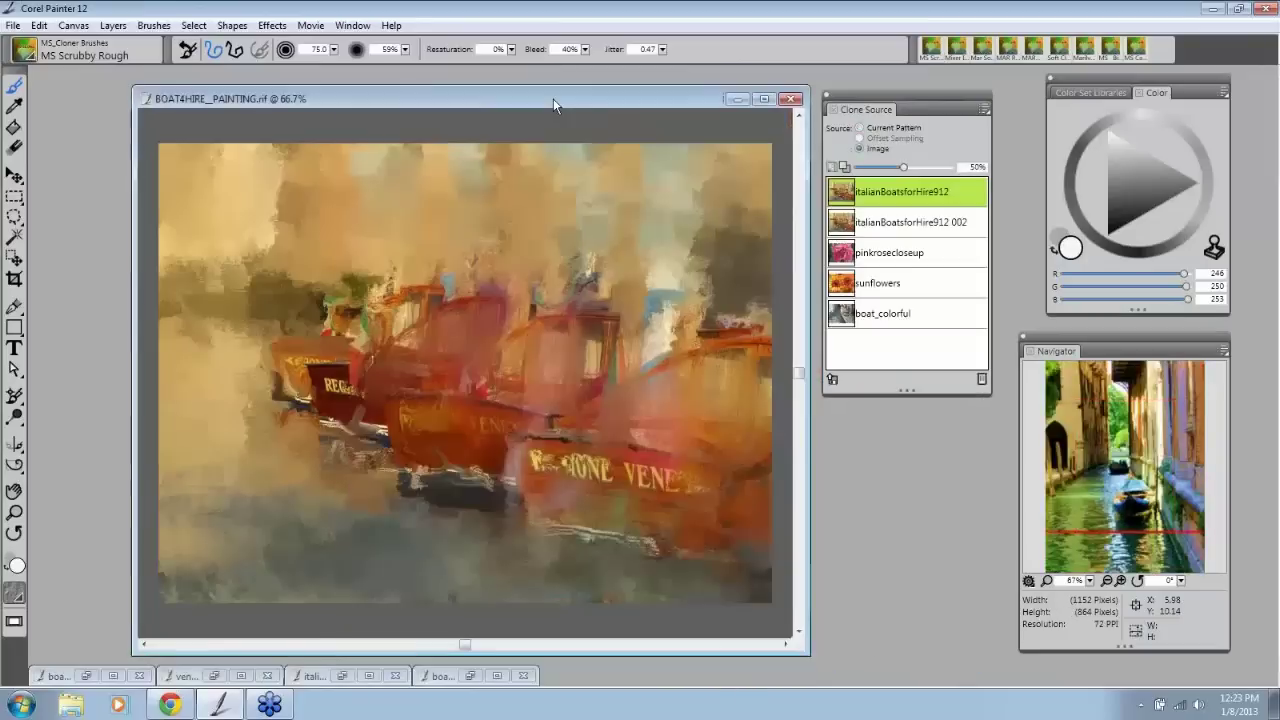
Step: Equalize the painting with the black point at 88.2%, the white point at 14.1% and brightness at about 50%
left_click(272, 25)
mouse_move(370, 87)
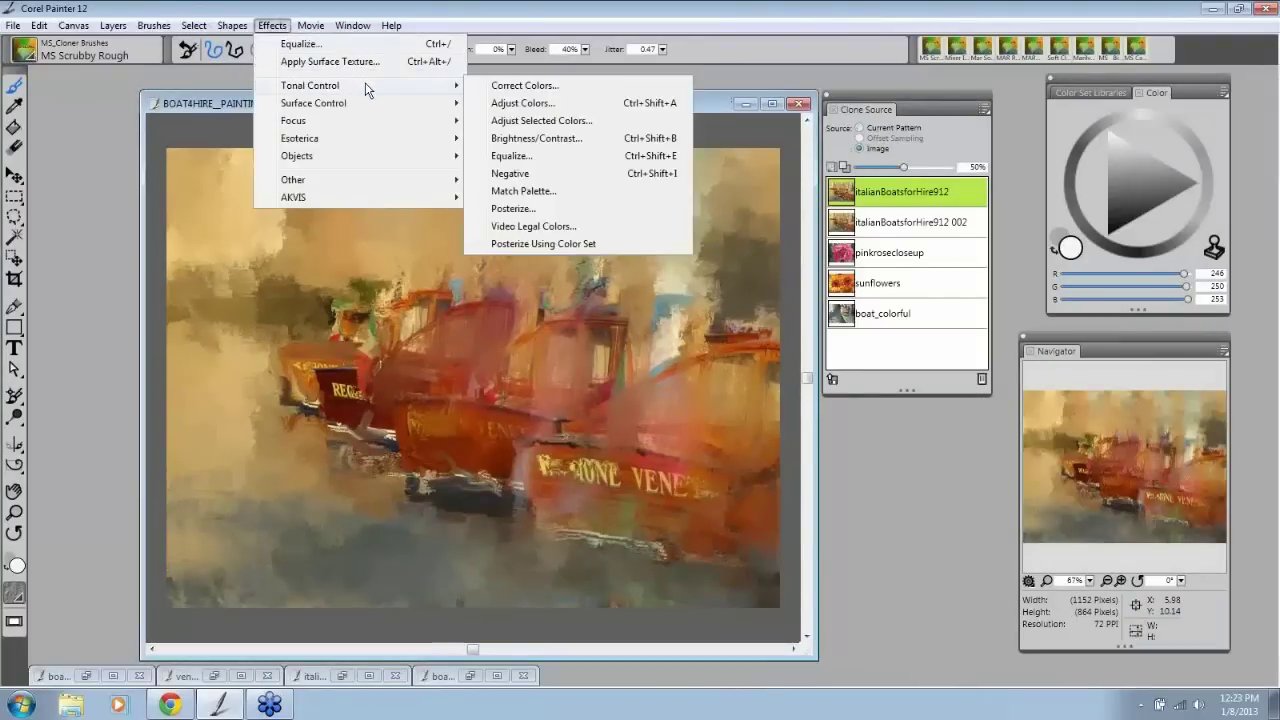
left_click(585, 155)
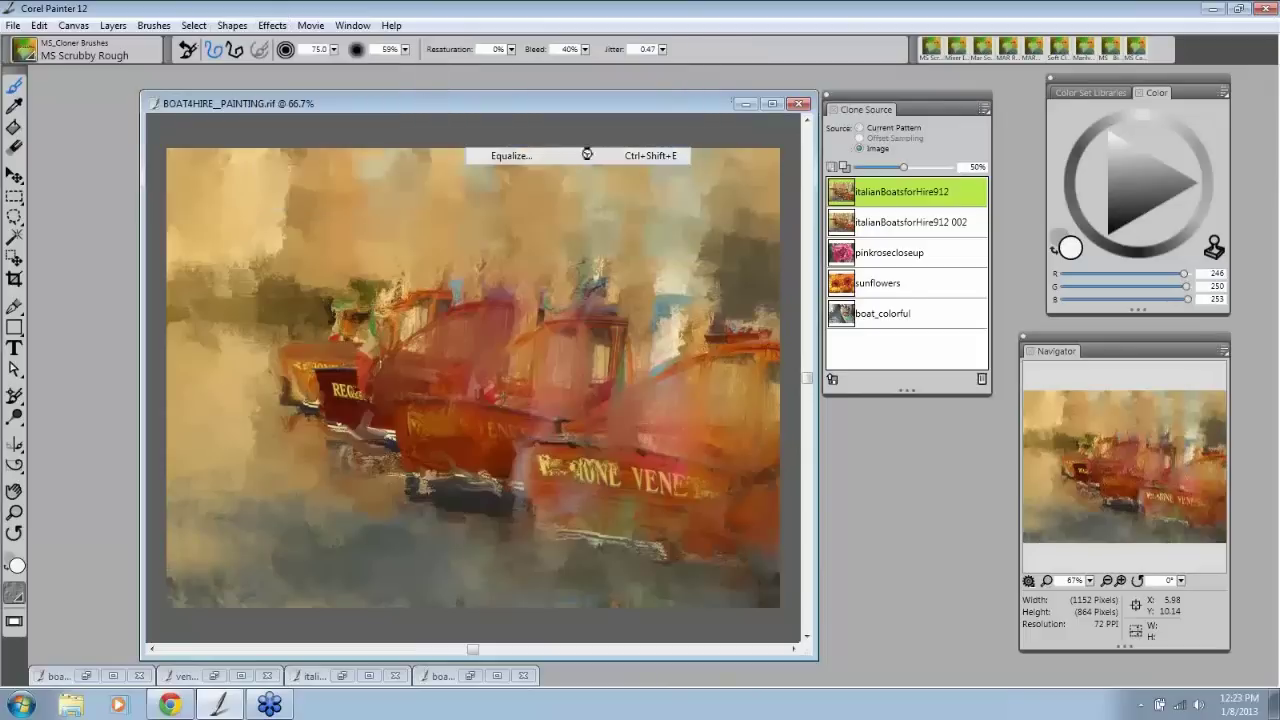
left_click_drag(706, 245, 715, 102)
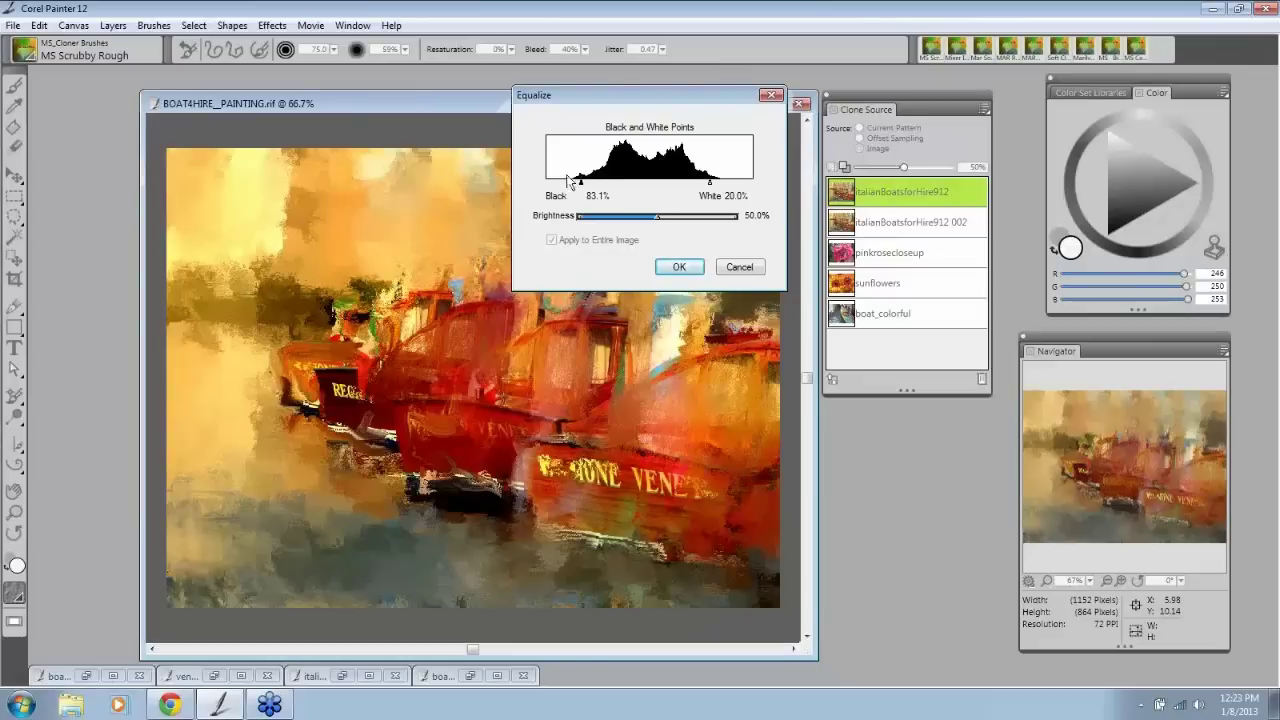
left_click_drag(583, 181, 572, 187)
left_click_drag(709, 181, 722, 183)
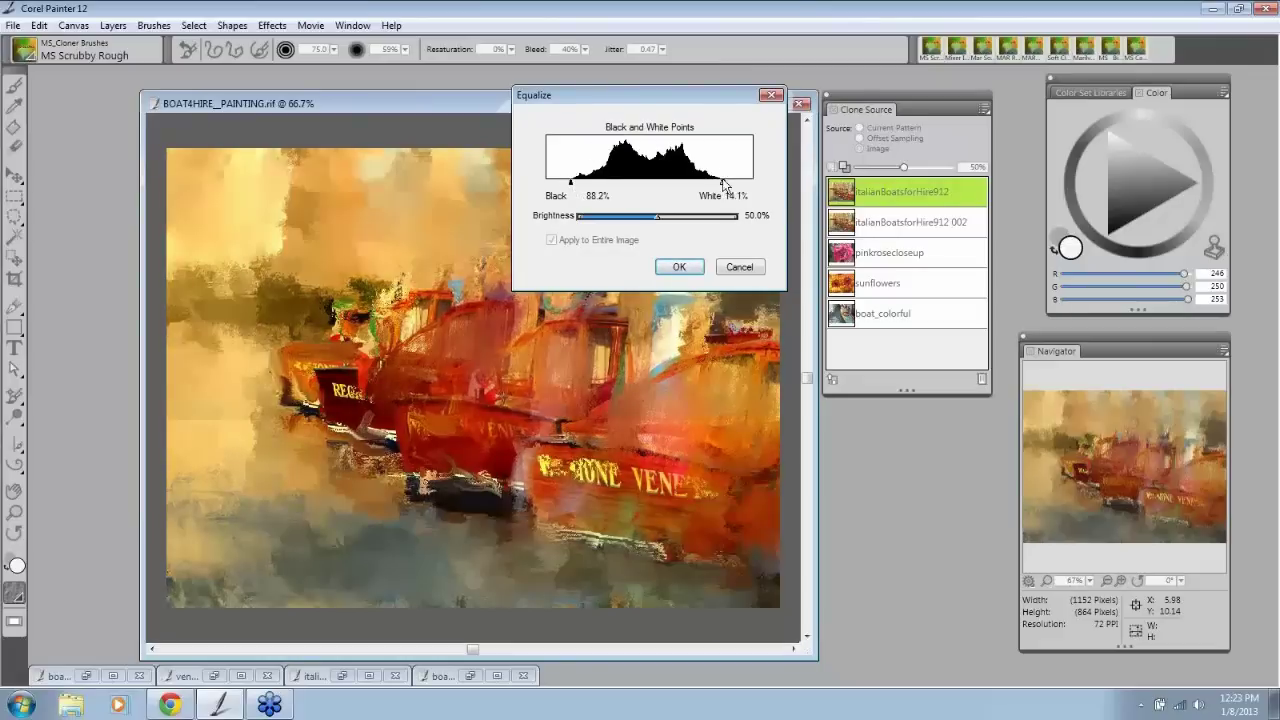
left_click_drag(657, 217, 677, 222)
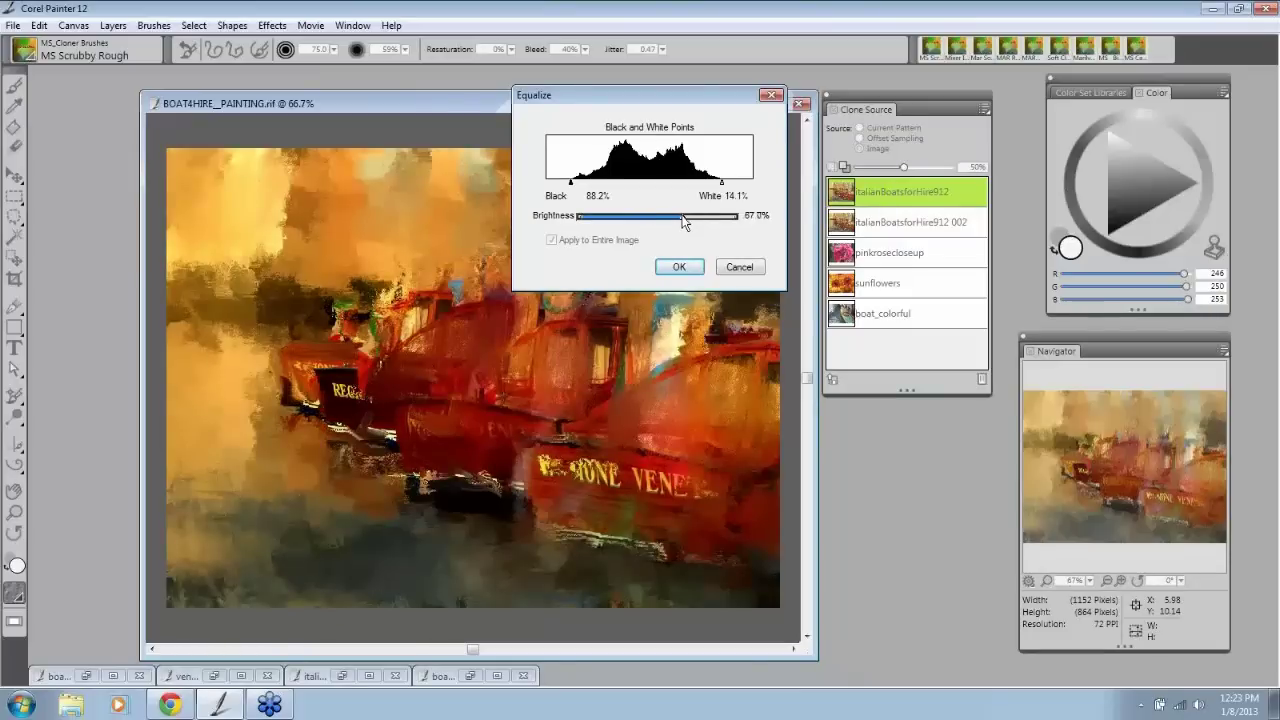
left_click_drag(677, 222, 656, 225)
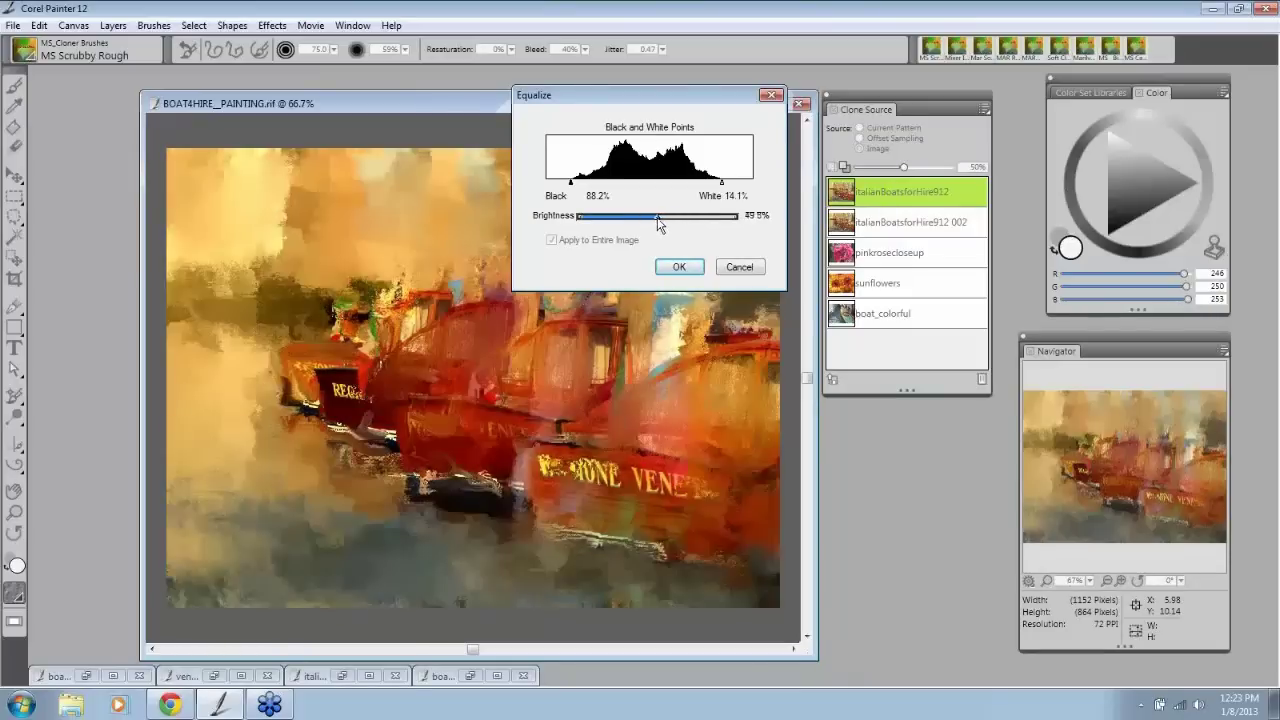
left_click(678, 268)
Step: Undo and redo the Equalize effect to compare the painting's tones, finishing with the effect undone
left_click(40, 26)
left_click(55, 46)
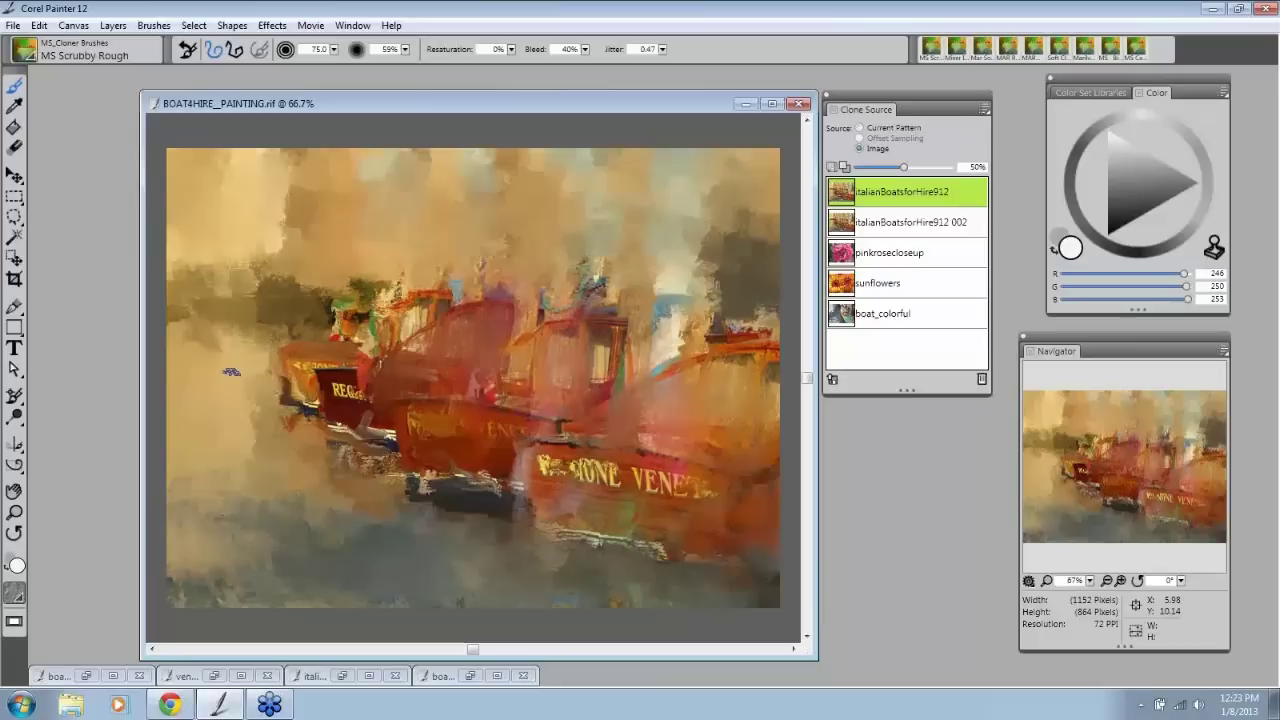
left_click(40, 26)
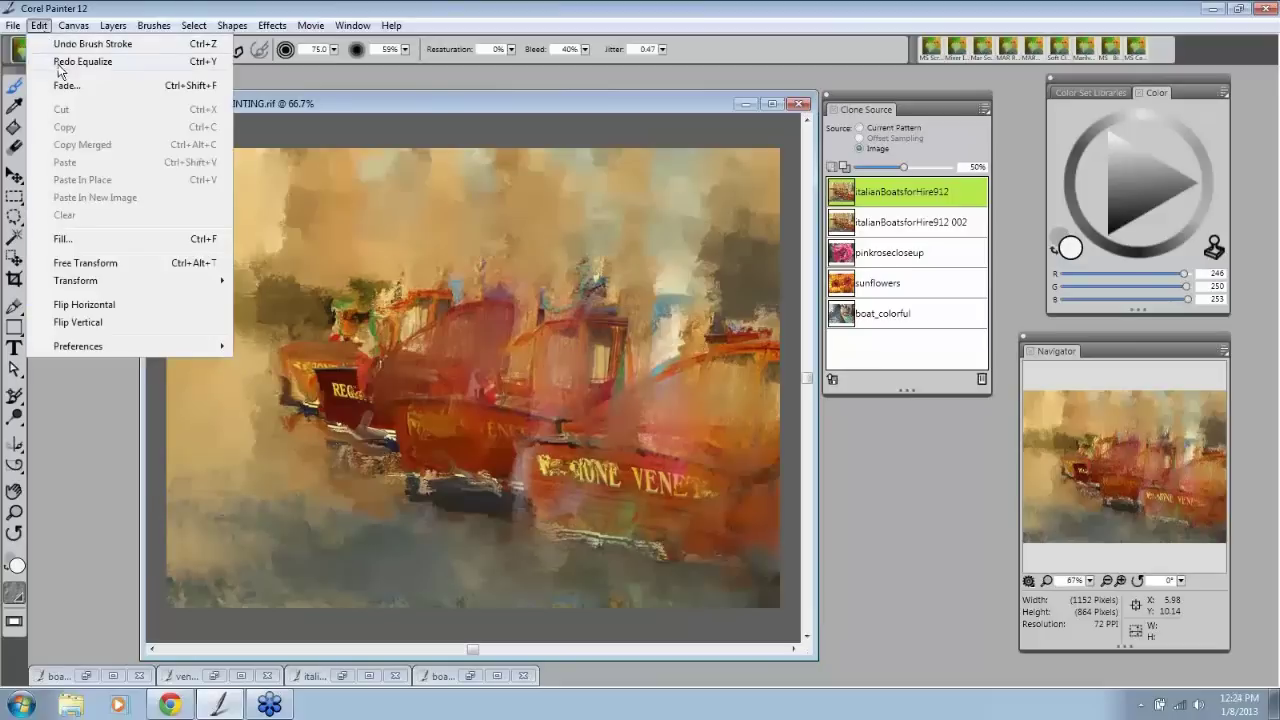
left_click(67, 61)
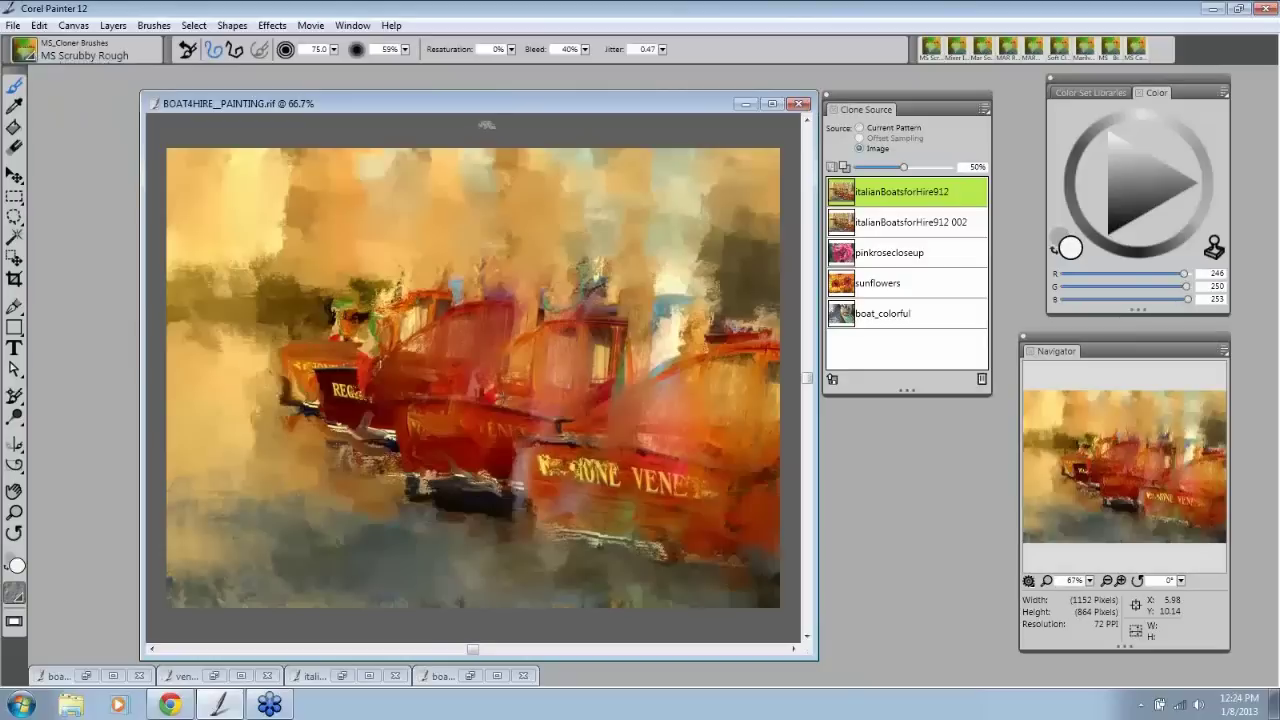
left_click(38, 25)
left_click(60, 28)
mouse_move(38, 25)
left_click(64, 44)
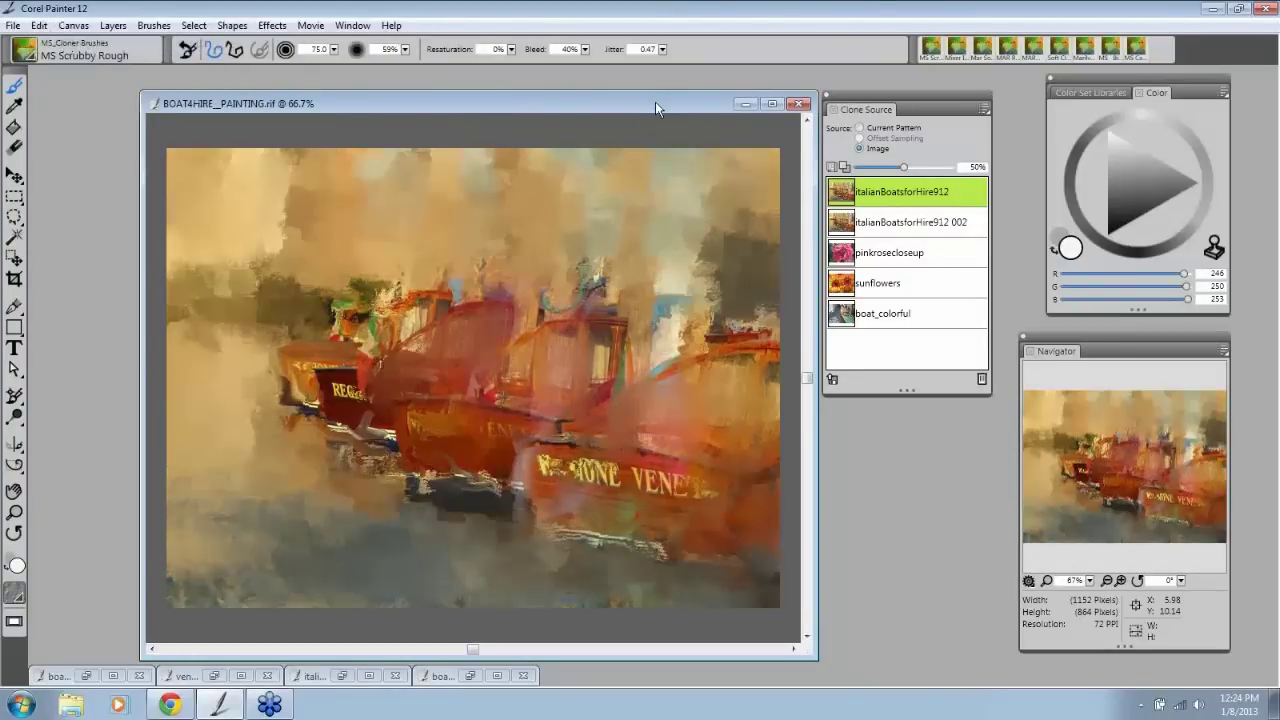
Step: Scrub over the rear boats' hulls and cabins and the boats' lettering with the MS Scrubby Rough brush to soften the details
left_click_drag(655, 101, 633, 106)
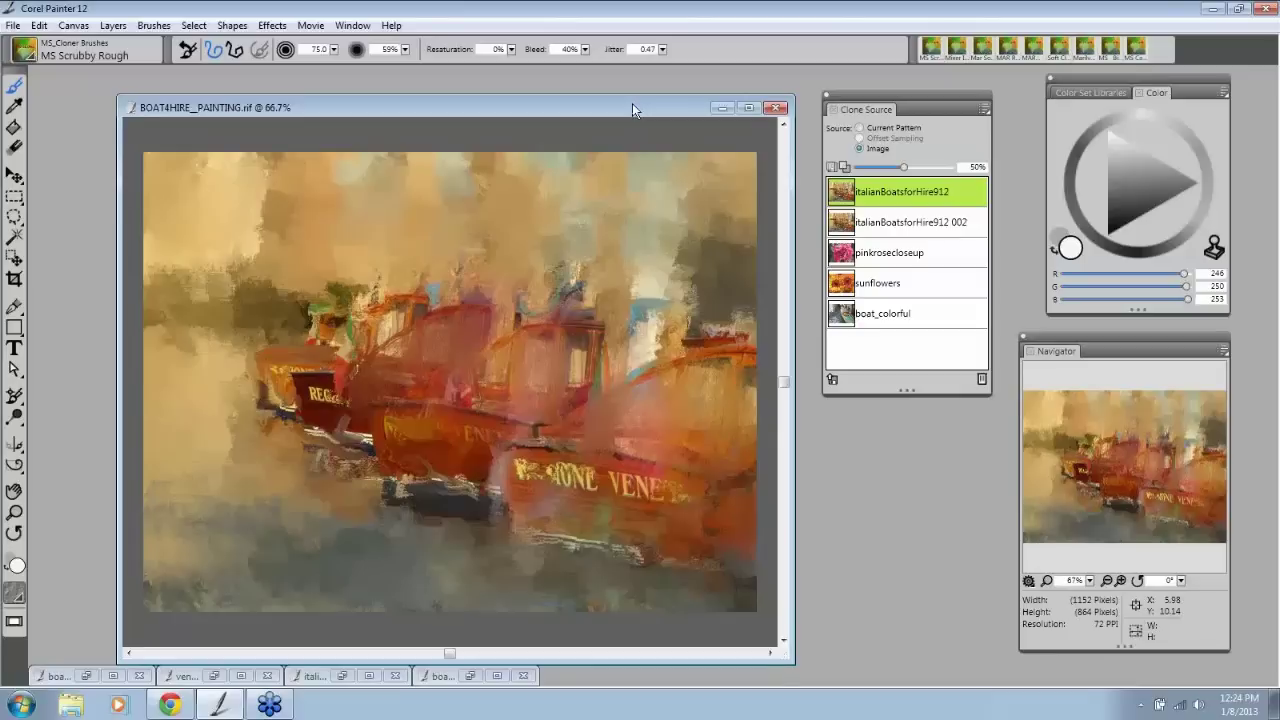
left_click_drag(632, 103, 645, 88)
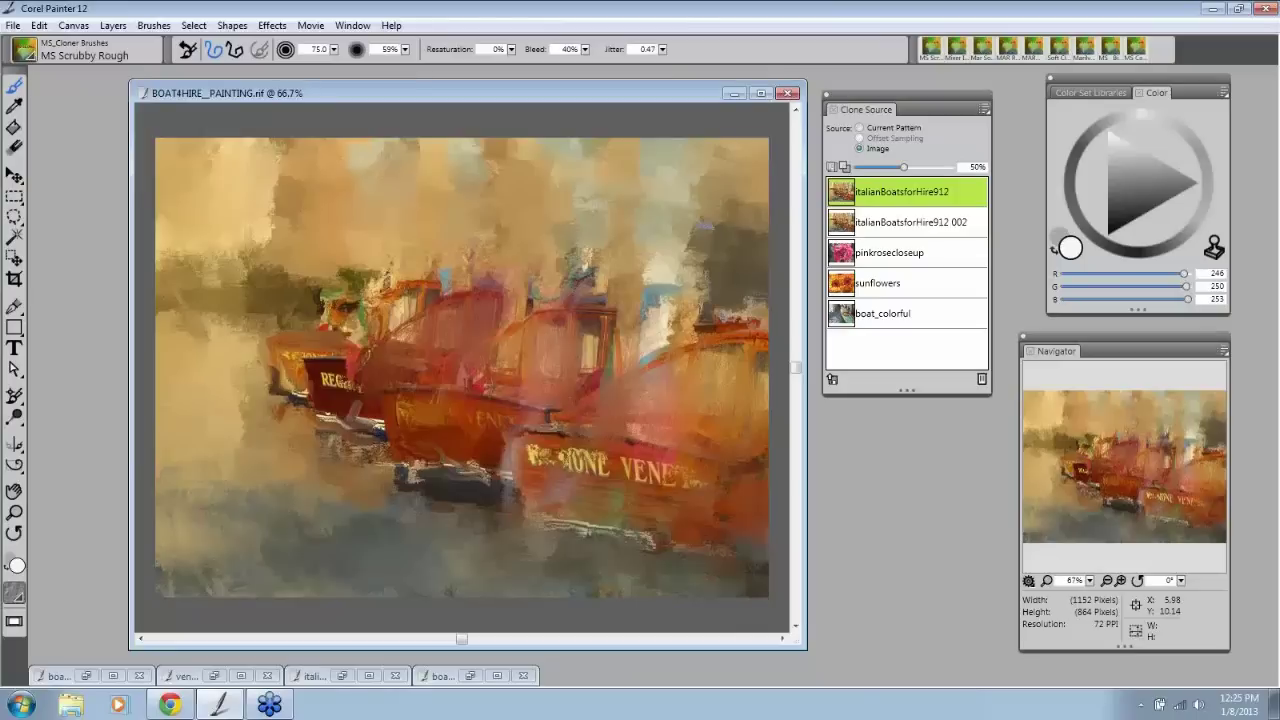
mouse_move(303, 274)
left_mouse_down()
mouse_move(324, 322)
mouse_move(300, 310)
mouse_move(355, 292)
mouse_move(334, 310)
mouse_move(340, 324)
mouse_move(295, 355)
mouse_move(313, 356)
left_mouse_up()
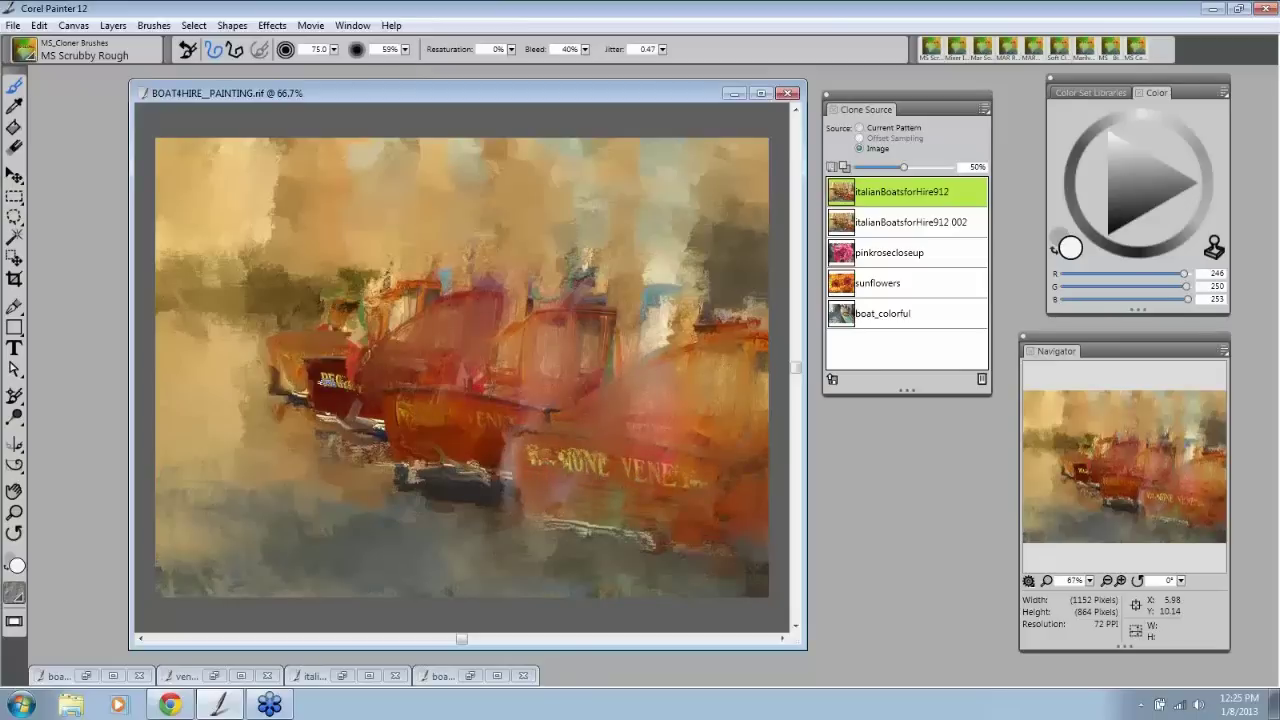
mouse_move(336, 386)
left_mouse_down()
mouse_move(360, 392)
mouse_move(346, 393)
left_mouse_up()
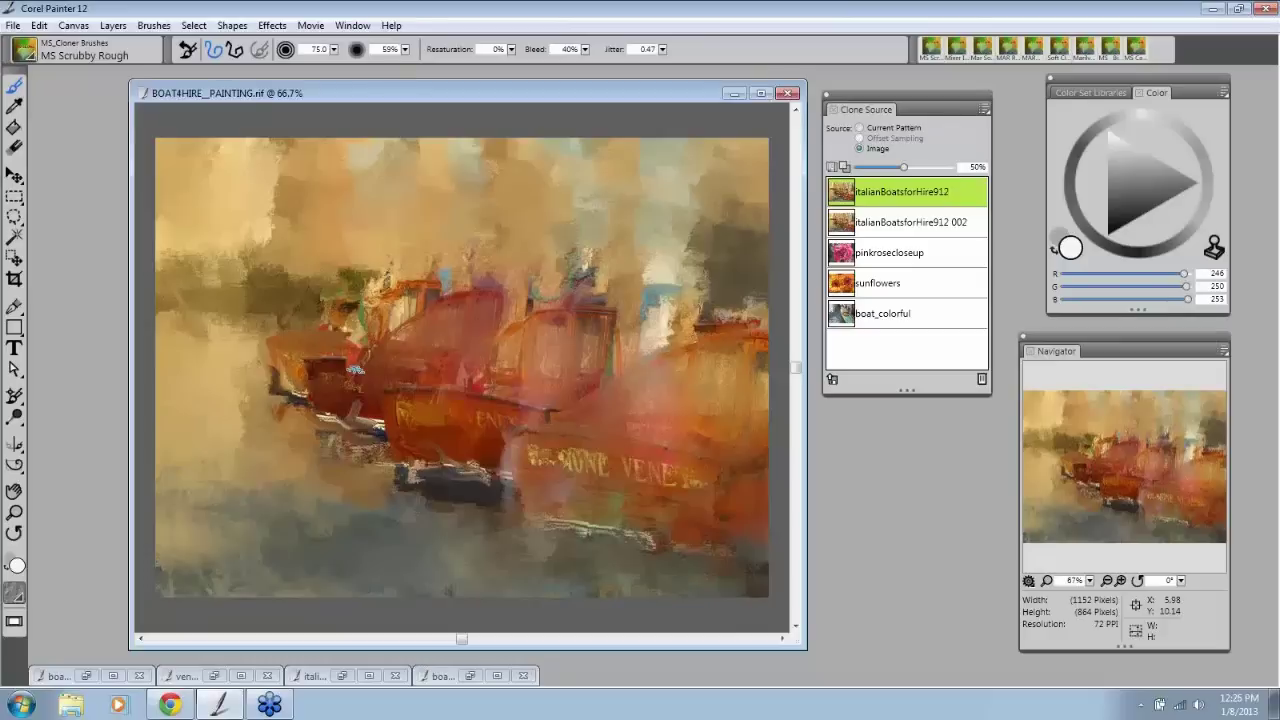
mouse_move(410, 295)
left_mouse_down()
mouse_move(443, 283)
mouse_move(355, 330)
left_mouse_up()
mouse_move(326, 375)
left_mouse_down()
mouse_move(456, 430)
mouse_move(408, 425)
left_mouse_up()
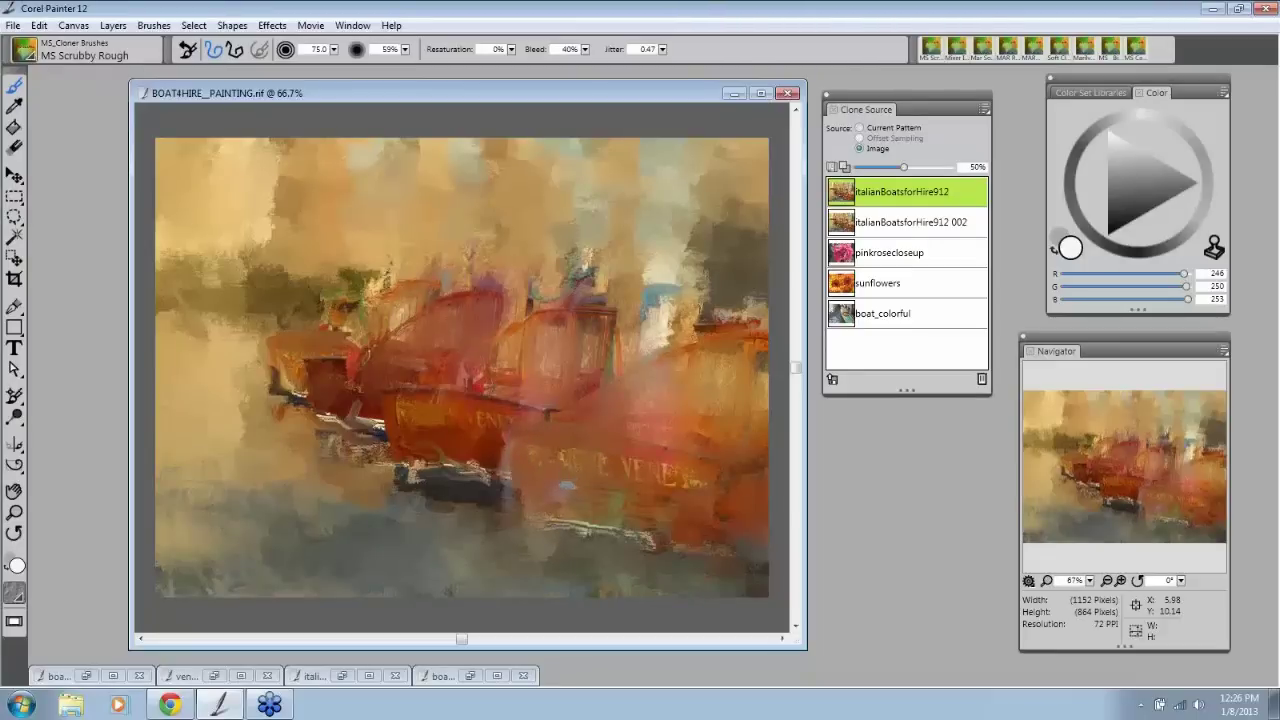
Step: Review the cursor type options, including Brush ghost and Enhanced brush ghost, in the Interface preferences, and close the preferences
left_click(38, 25)
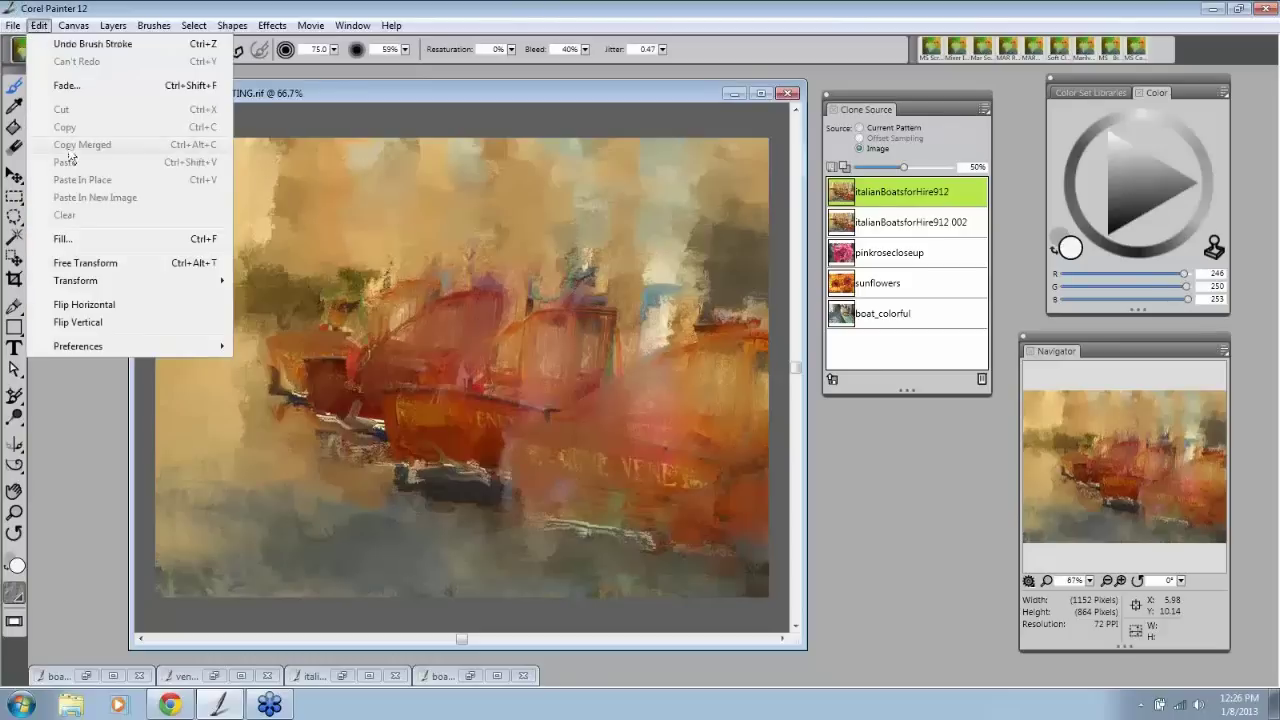
mouse_move(100, 348)
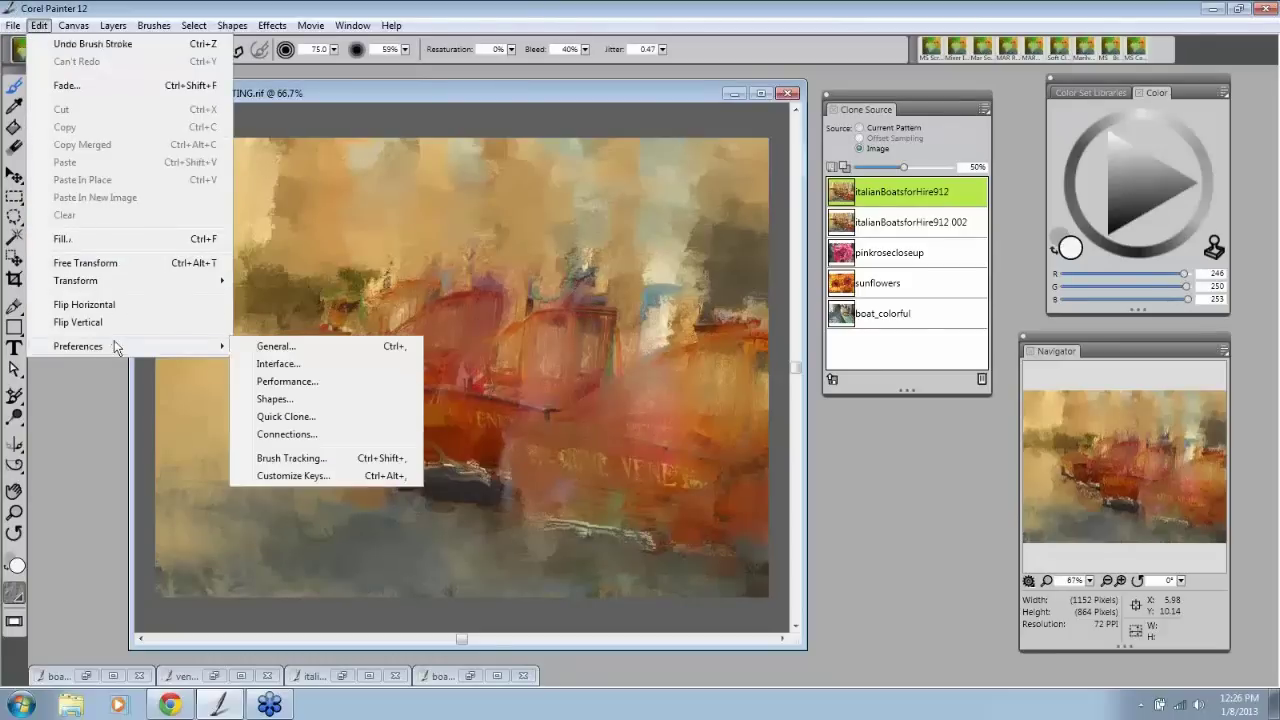
left_click(354, 348)
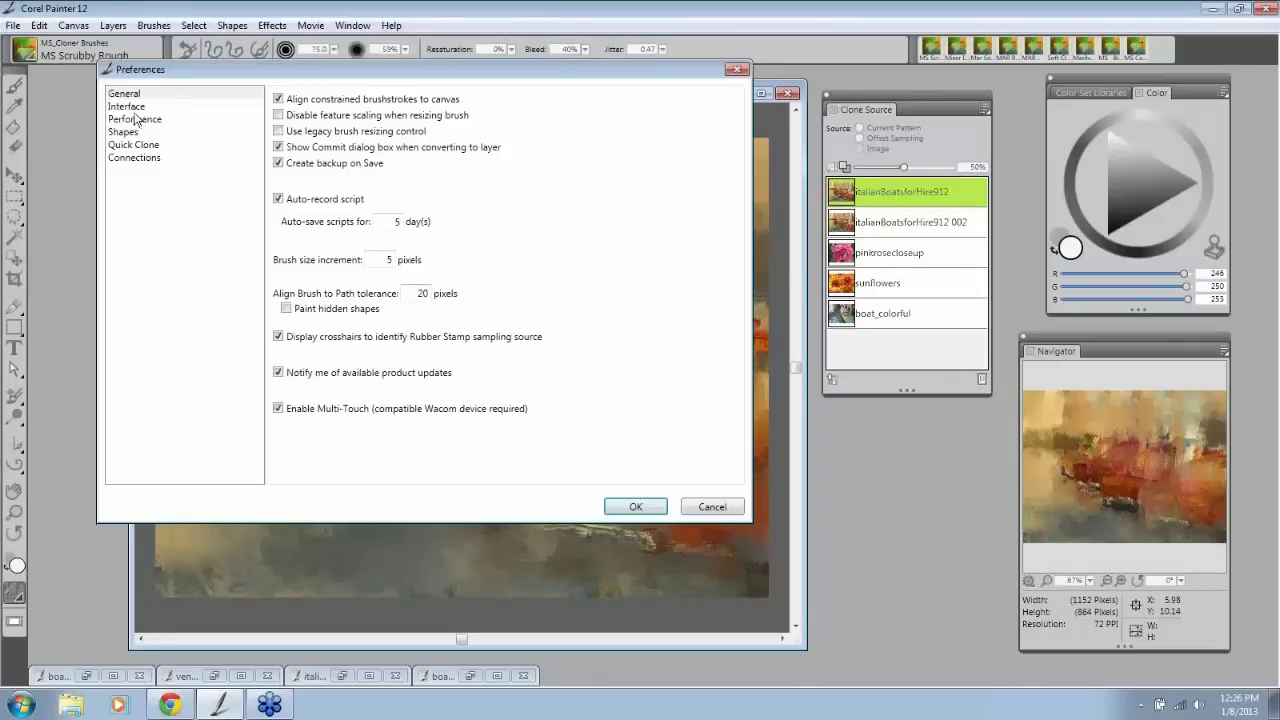
left_click(137, 118)
left_click(135, 106)
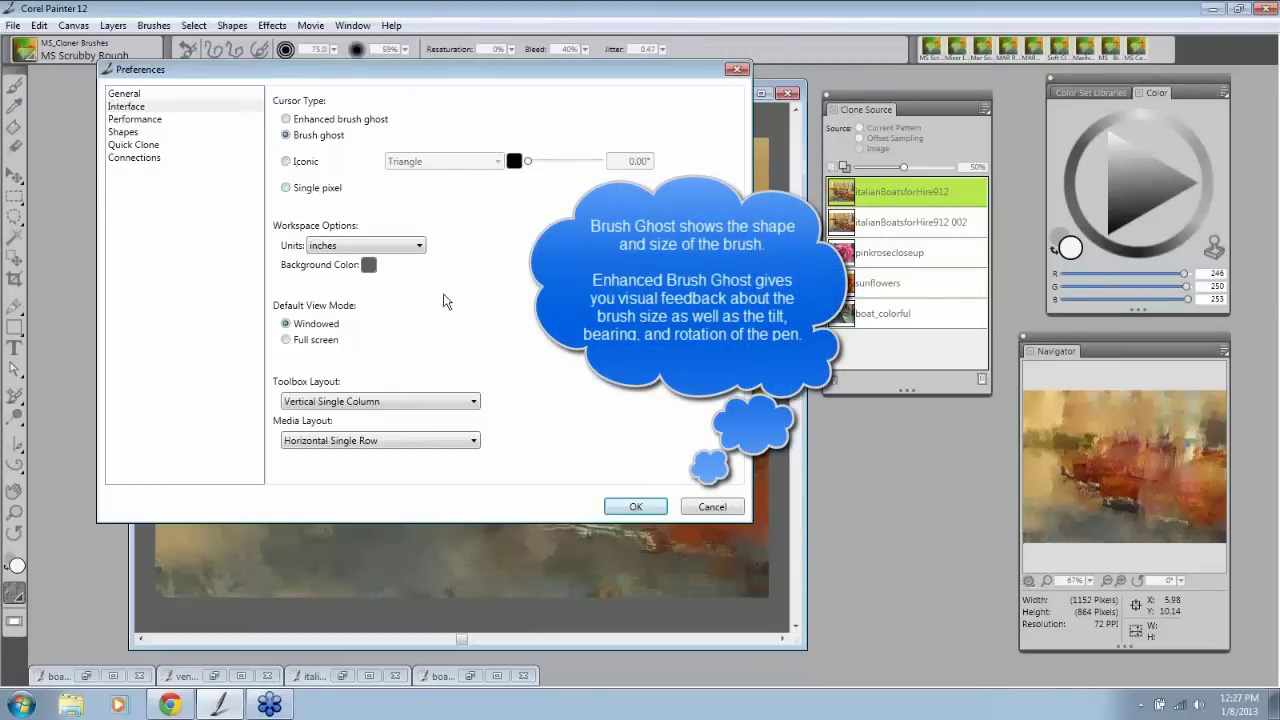
left_click(632, 507)
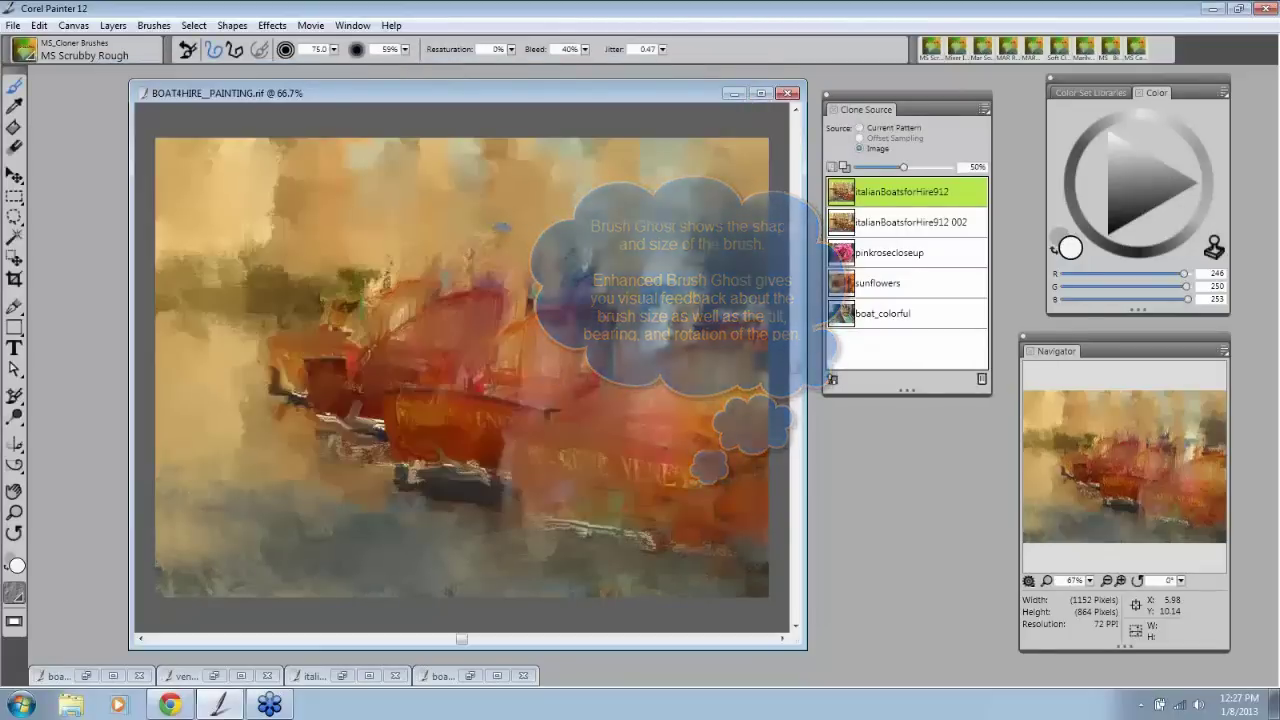
Step: Enlarge the MS Scrubby Rough brush to size 100
key("]")
key("]")
key("]")
key("]")
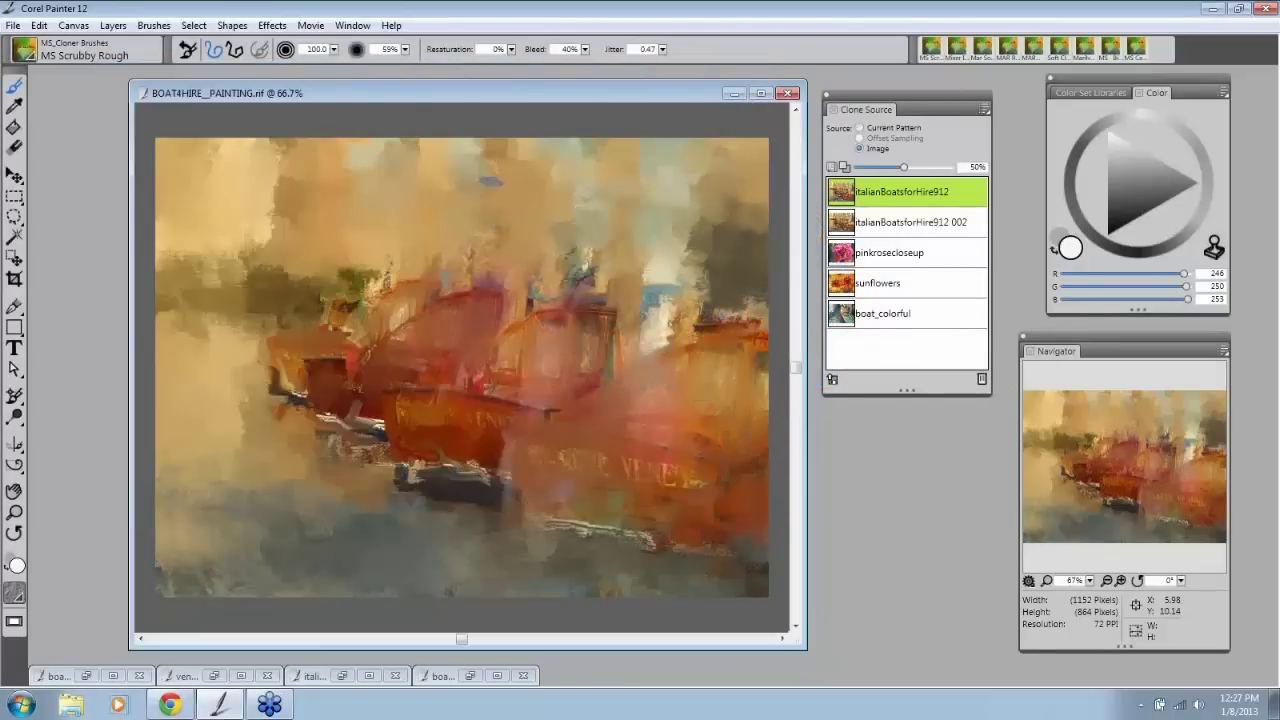
Step: Switch to the Marilyn Messier Brush from MS_Cloner Brushes and enlarge it to size 41
left_click(24, 50)
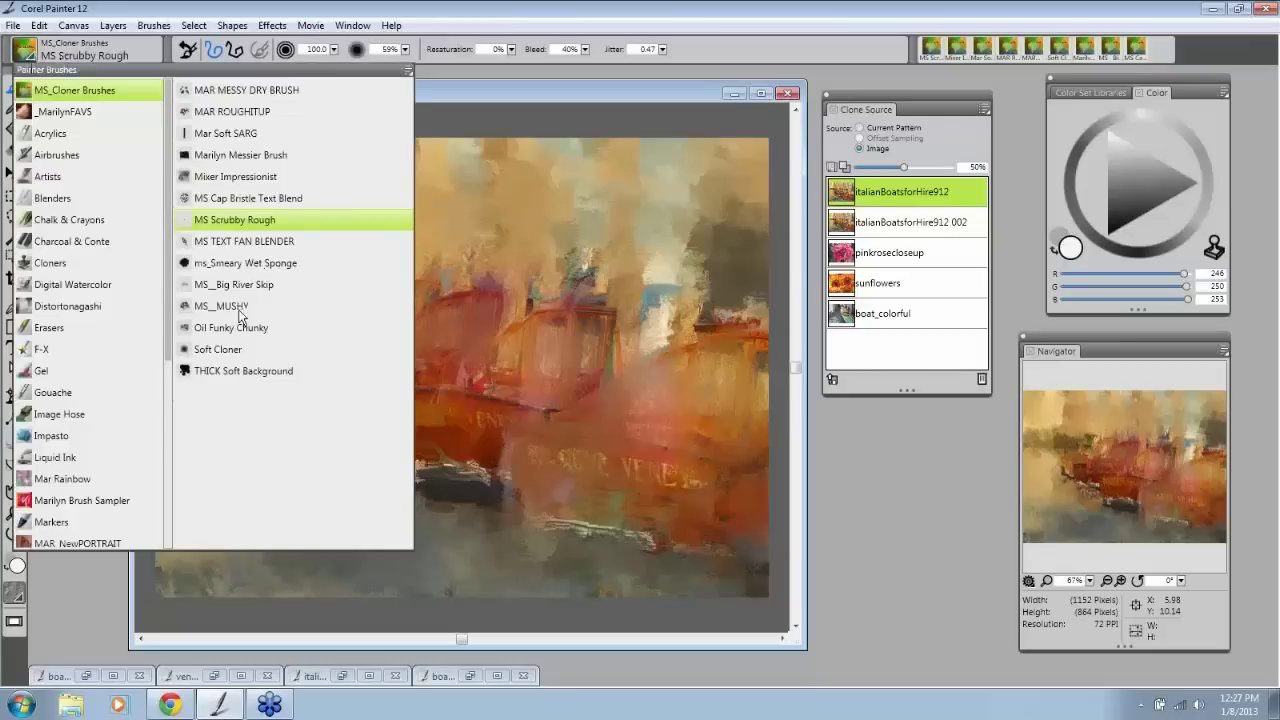
left_click(250, 155)
key("bracketright")
key("bracketright")
key("bracketright")
key("bracketright")
key("bracketright")
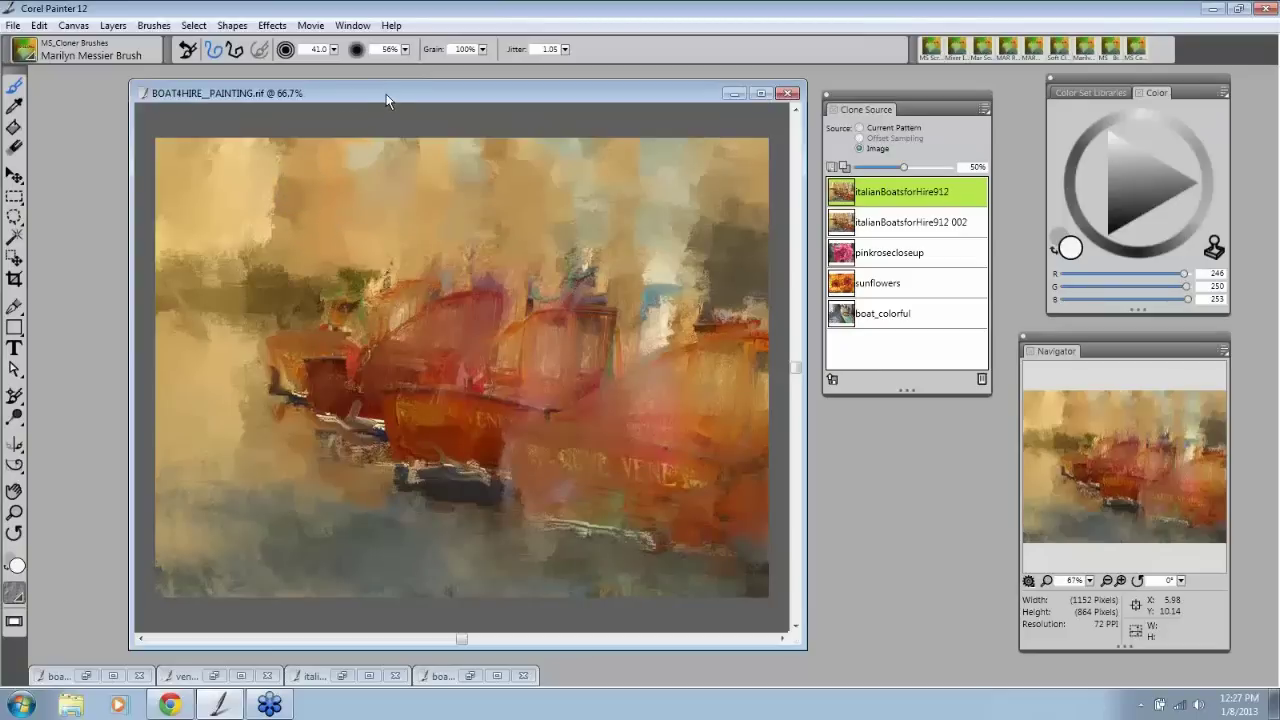
left_click_drag(387, 93, 399, 95)
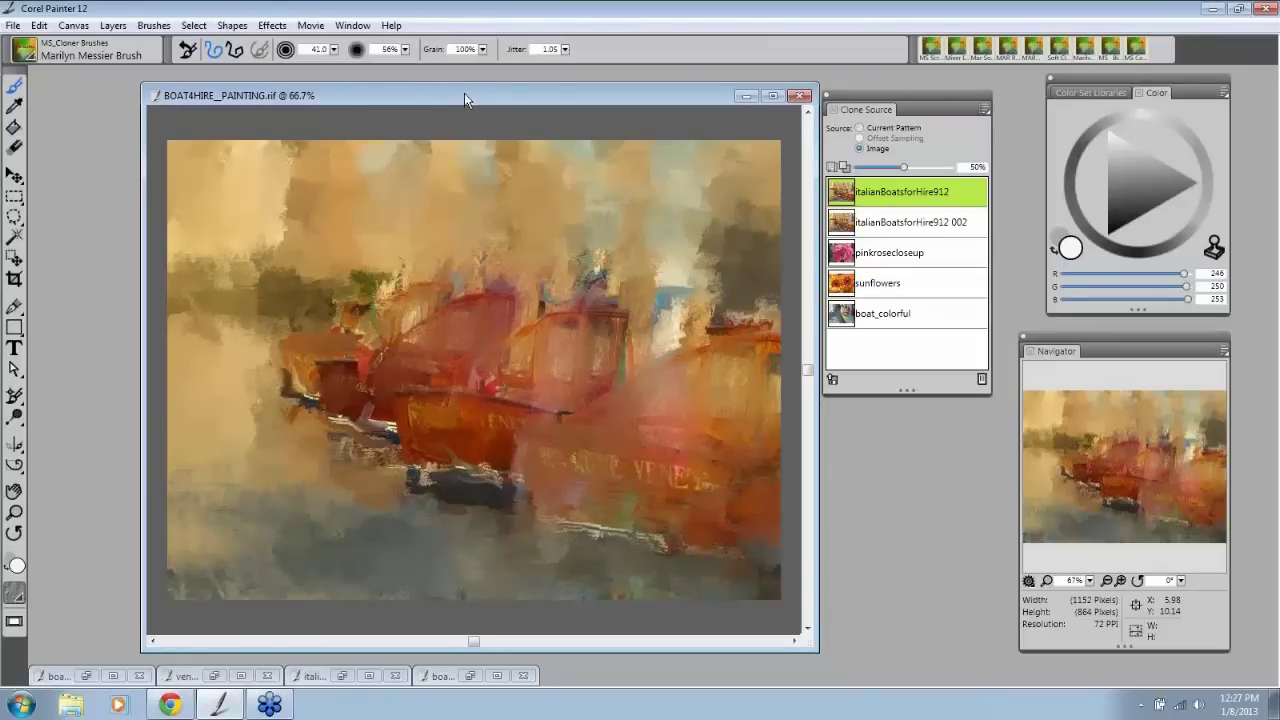
left_click_drag(463, 93, 458, 95)
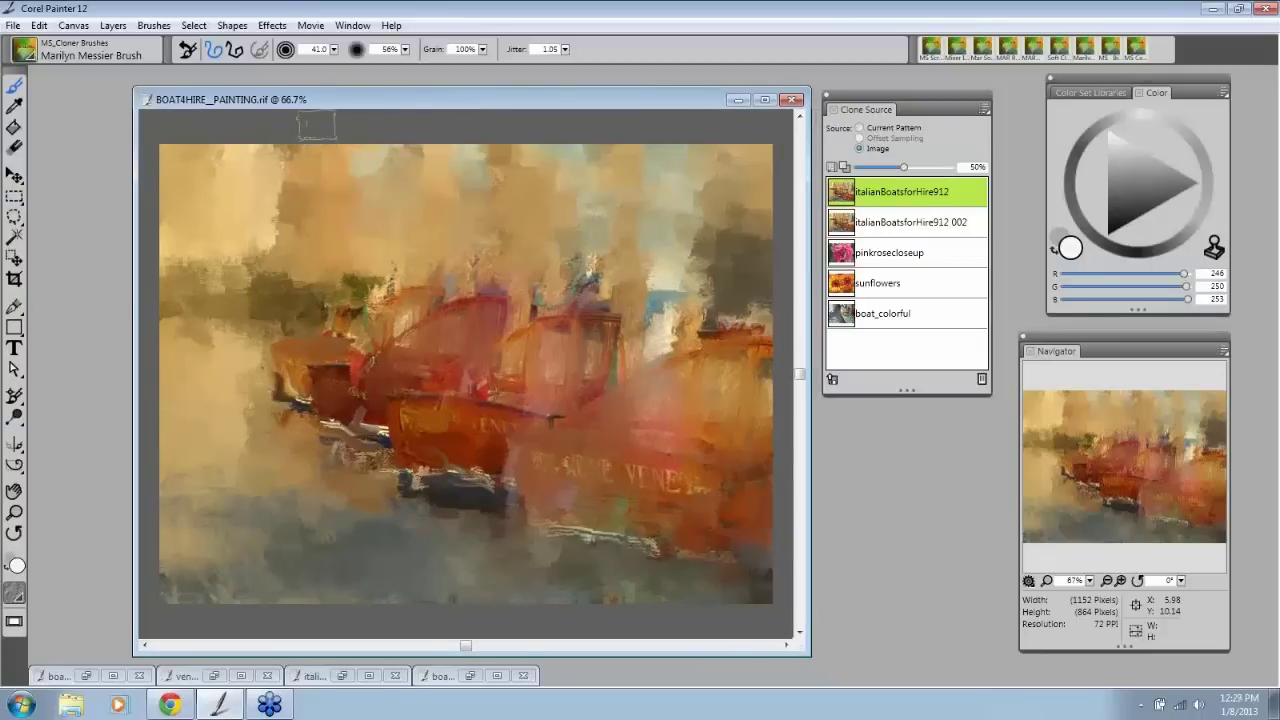
Step: Save the painting as a new Painter RIFF version named BOAT4HIRE__PAINTING__2
left_click(14, 27)
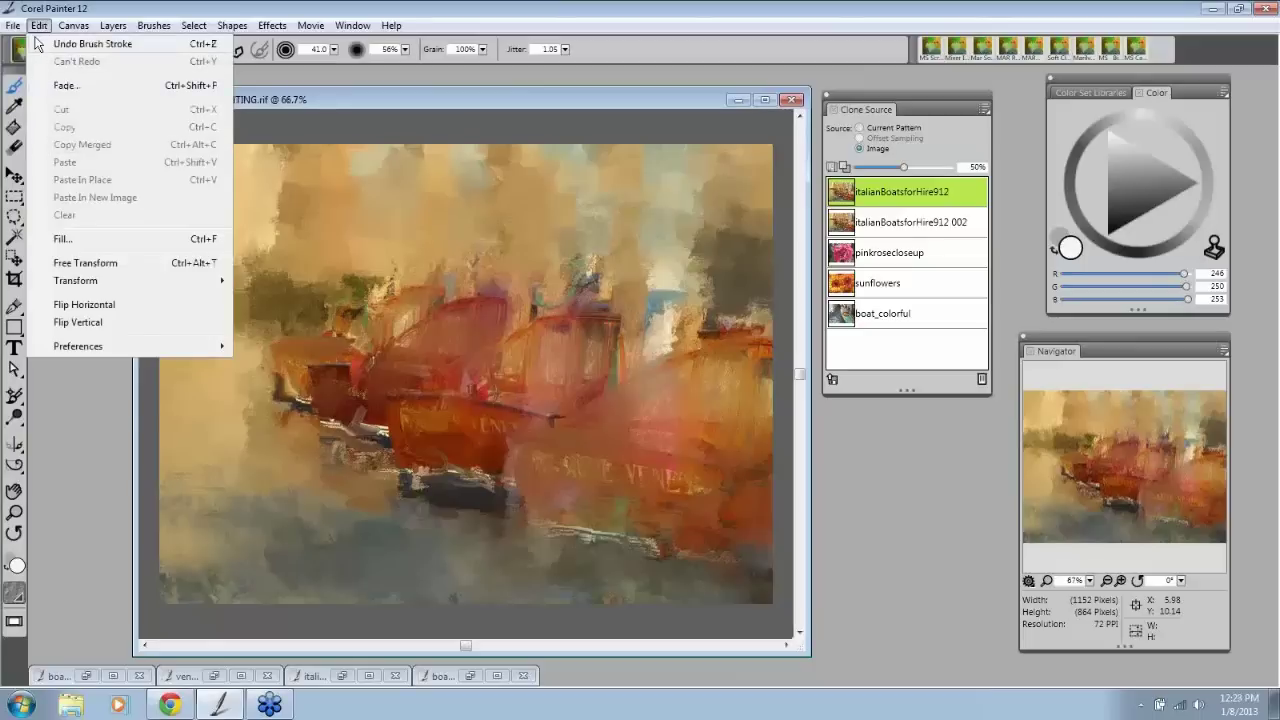
mouse_move(42, 86)
left_click(46, 215)
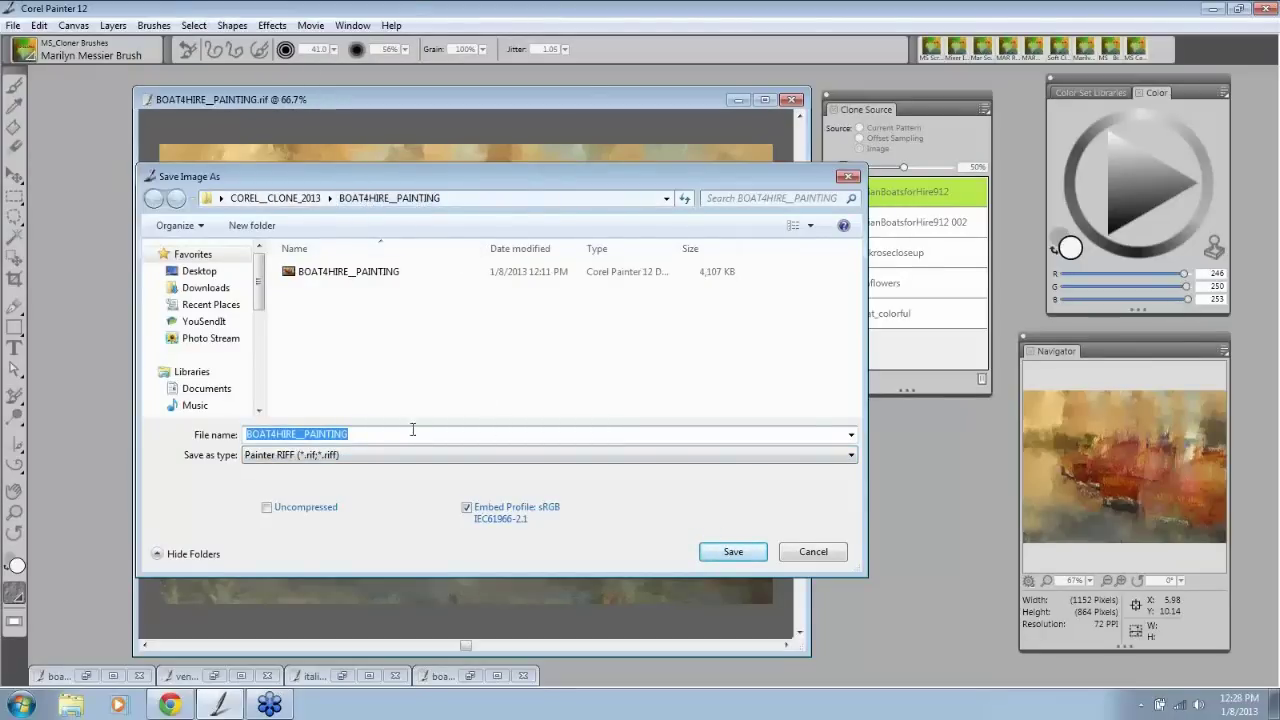
left_click(364, 433)
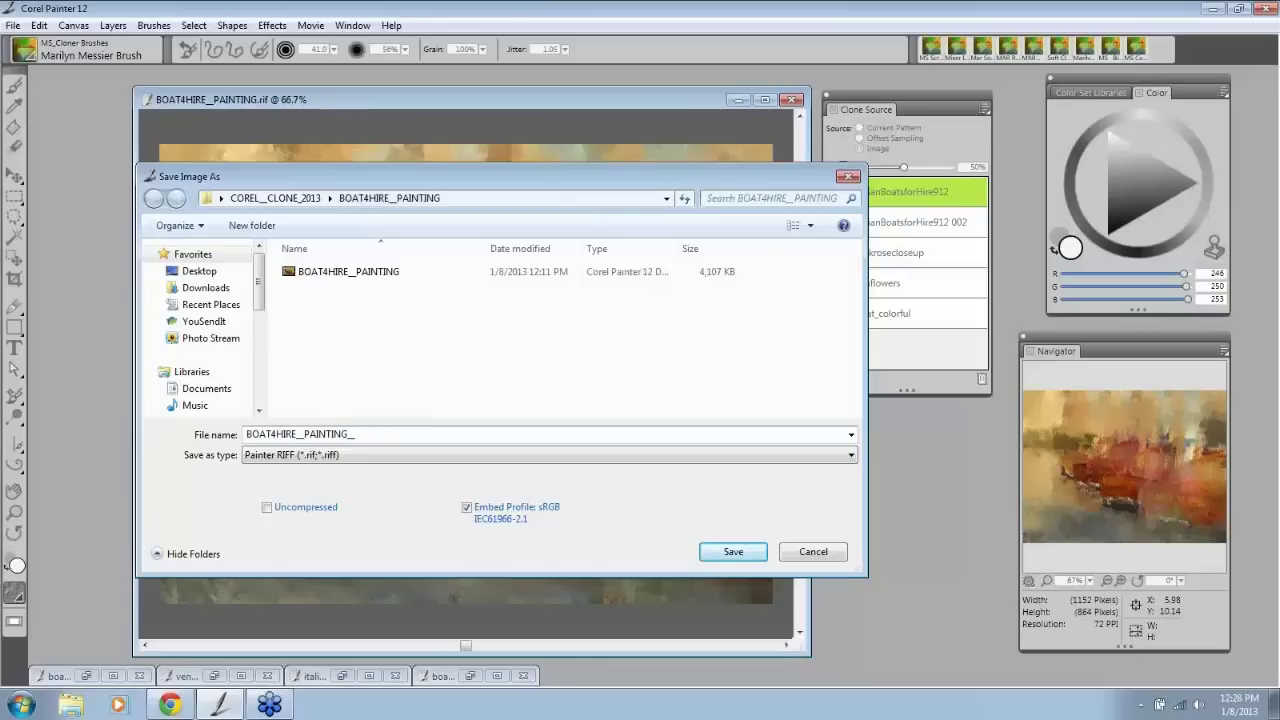
type("_2")
left_click(742, 553)
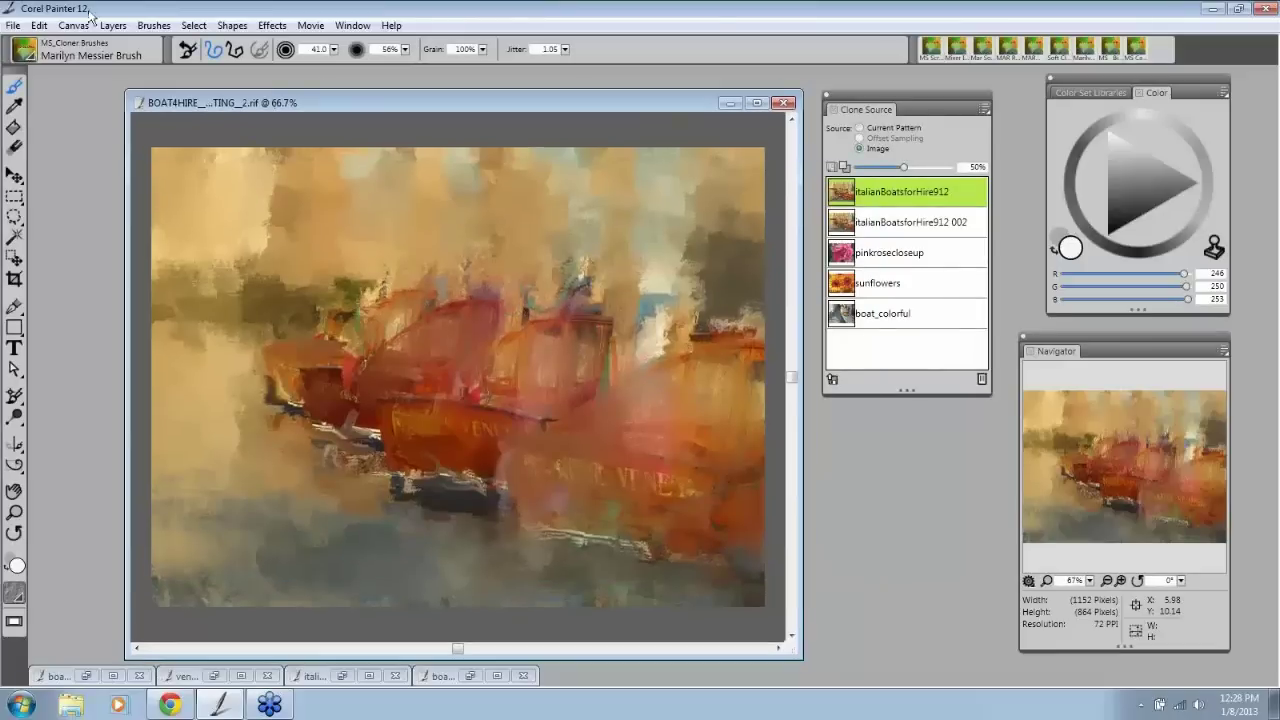
Step: Close BOAT4HIRE__PAINTING__2.rif and reopen it from the recent files to check its embedded clone sources
left_click(13, 25)
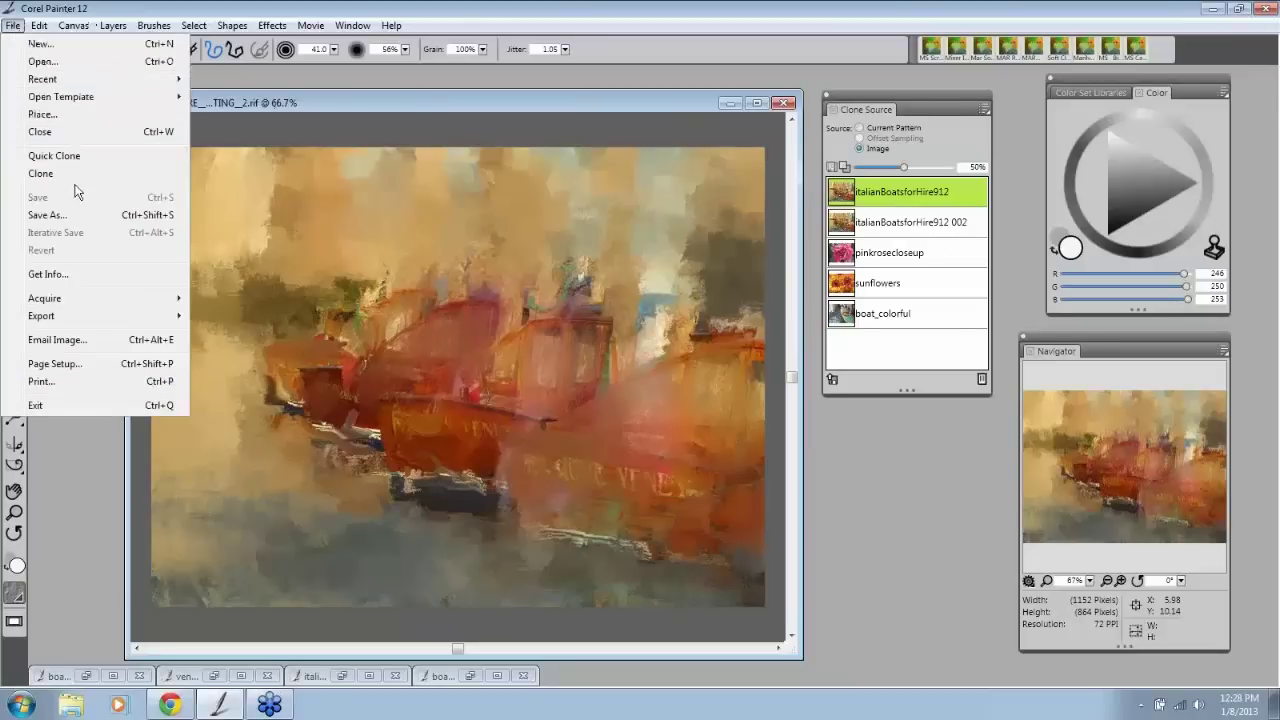
left_click(446, 105)
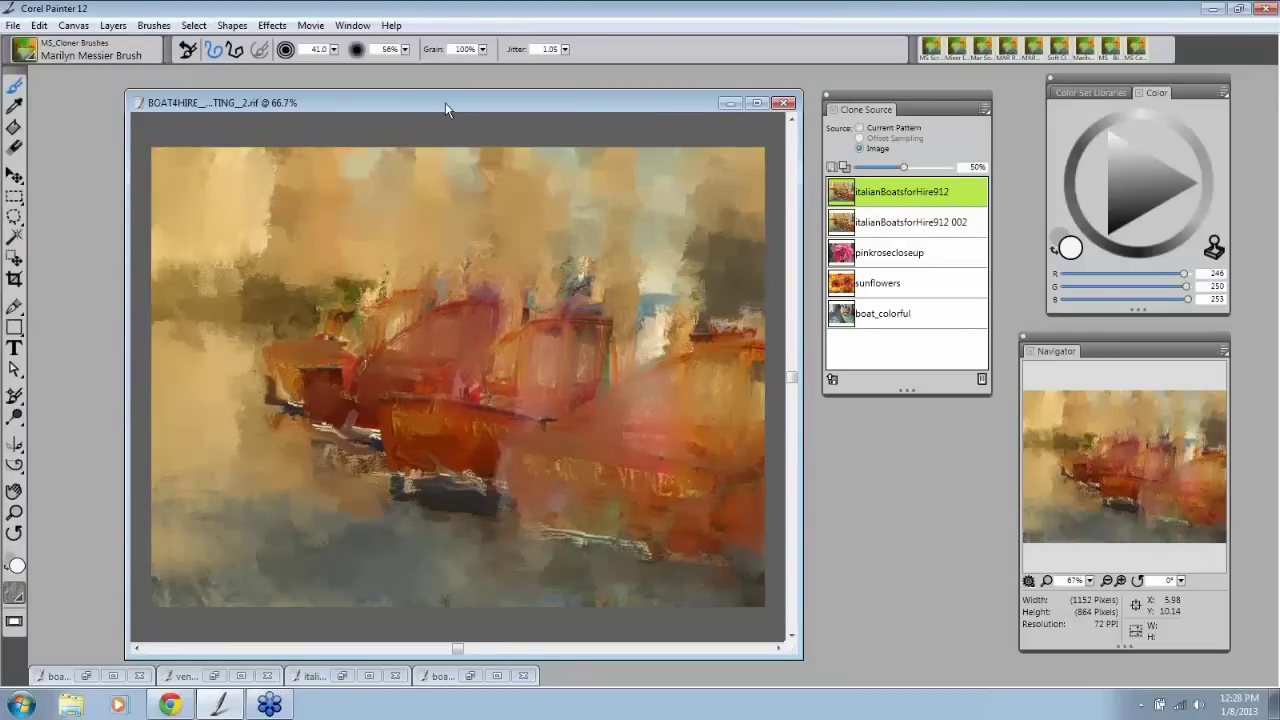
key("ctrl+w")
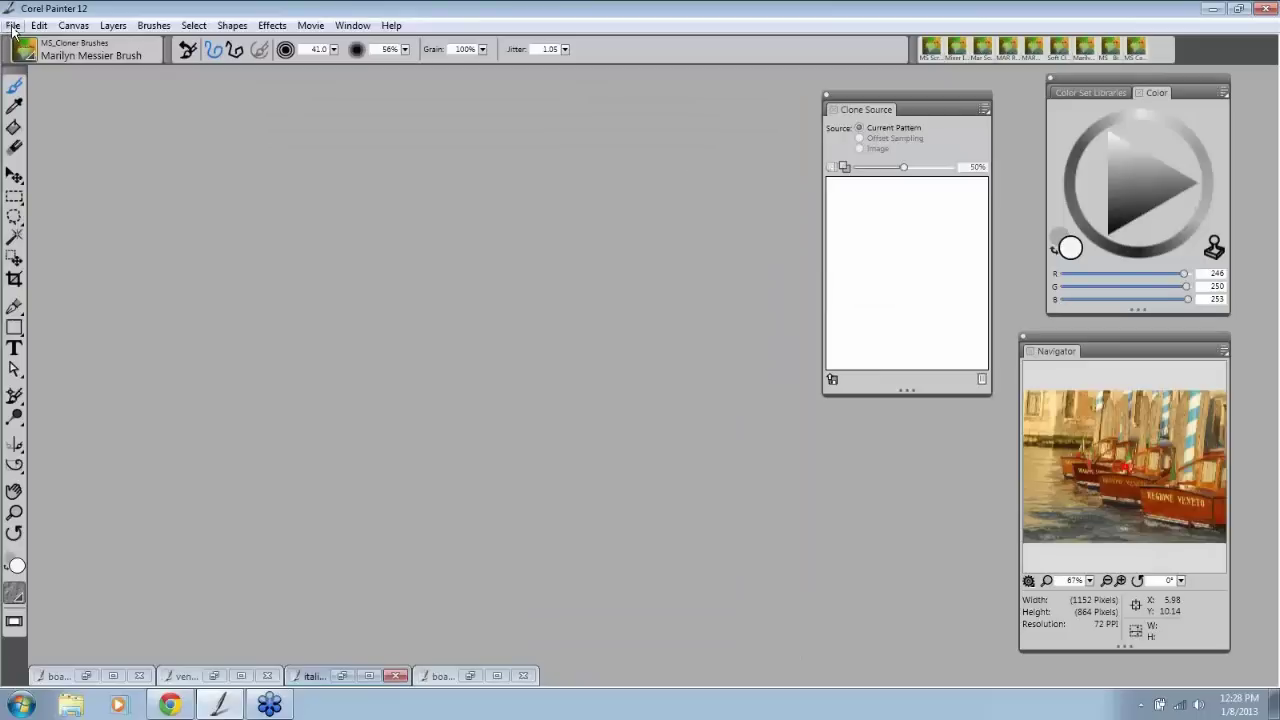
left_click(13, 25)
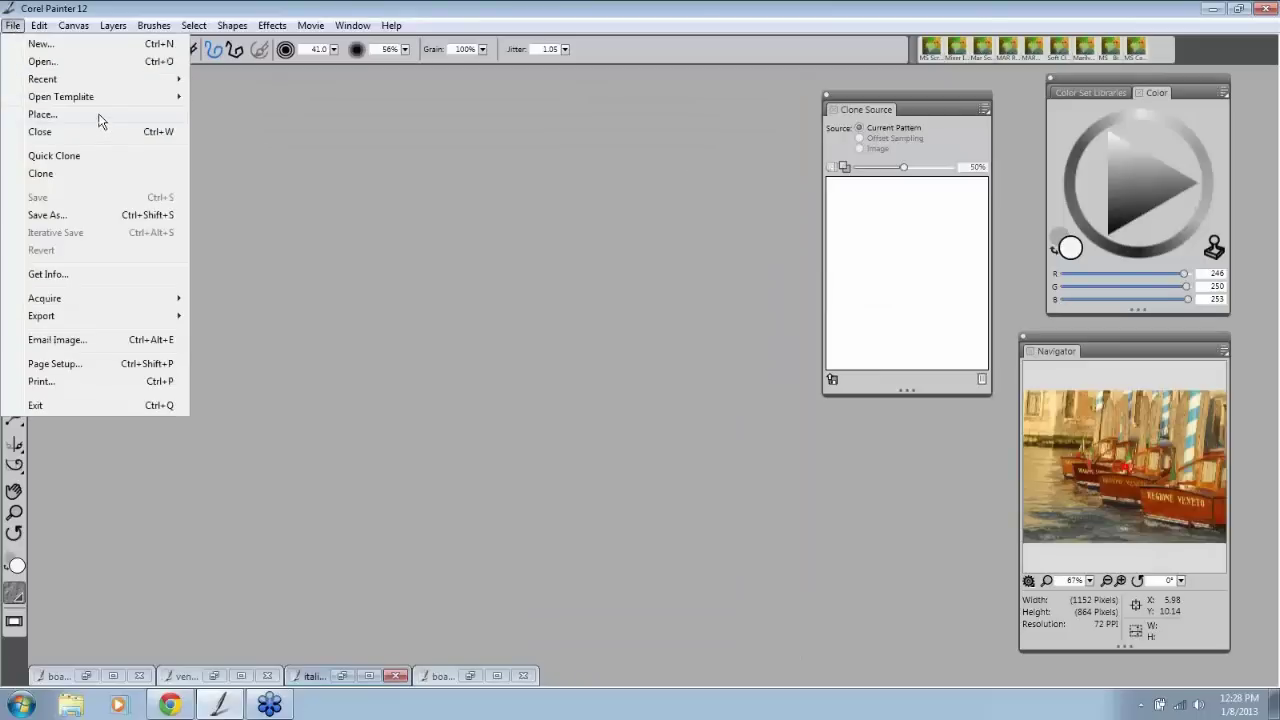
mouse_move(88, 84)
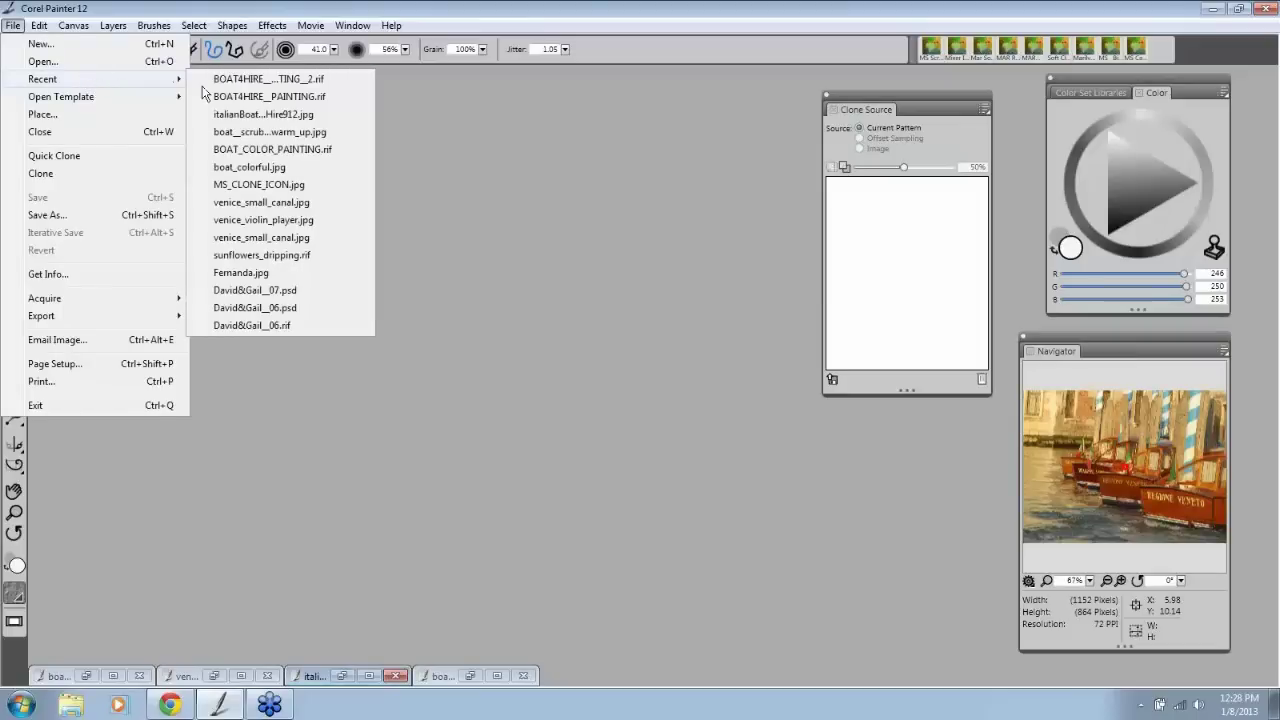
left_click(366, 80)
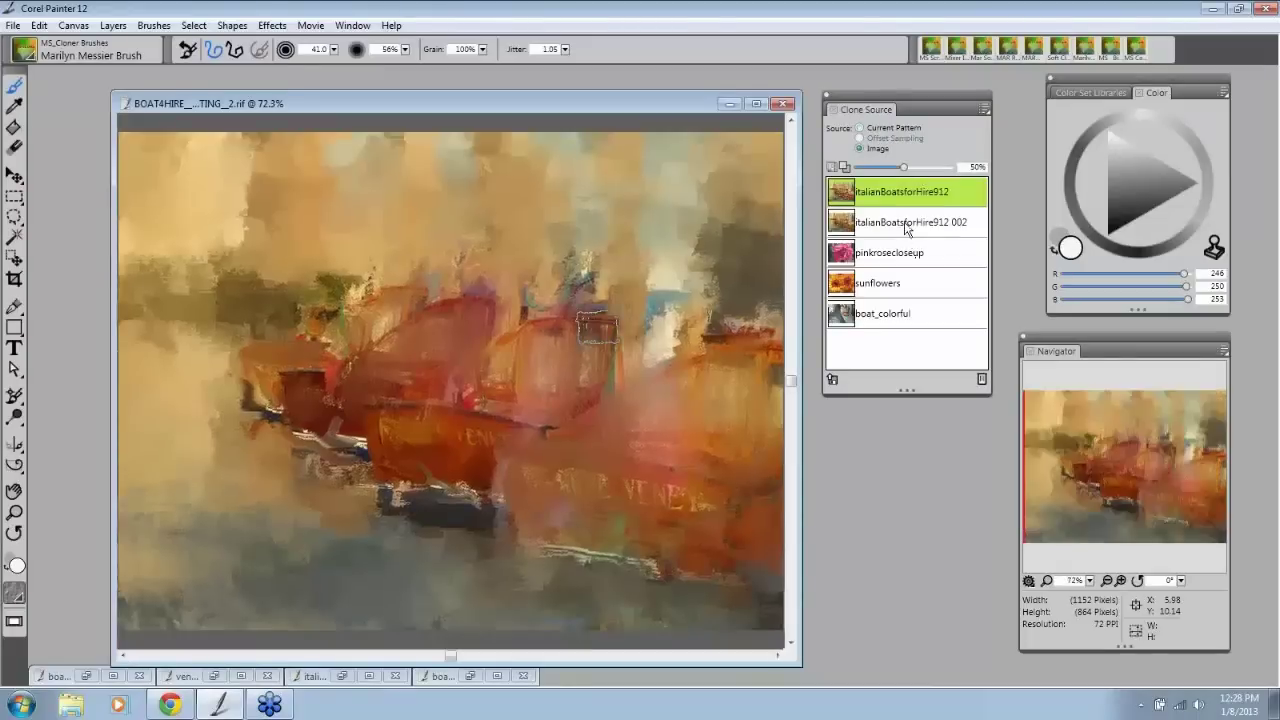
Step: Select the embedded clone sources pinkrosecloseup, sunflowers and boat_colorful one after another to check that each is available
left_click(910, 253)
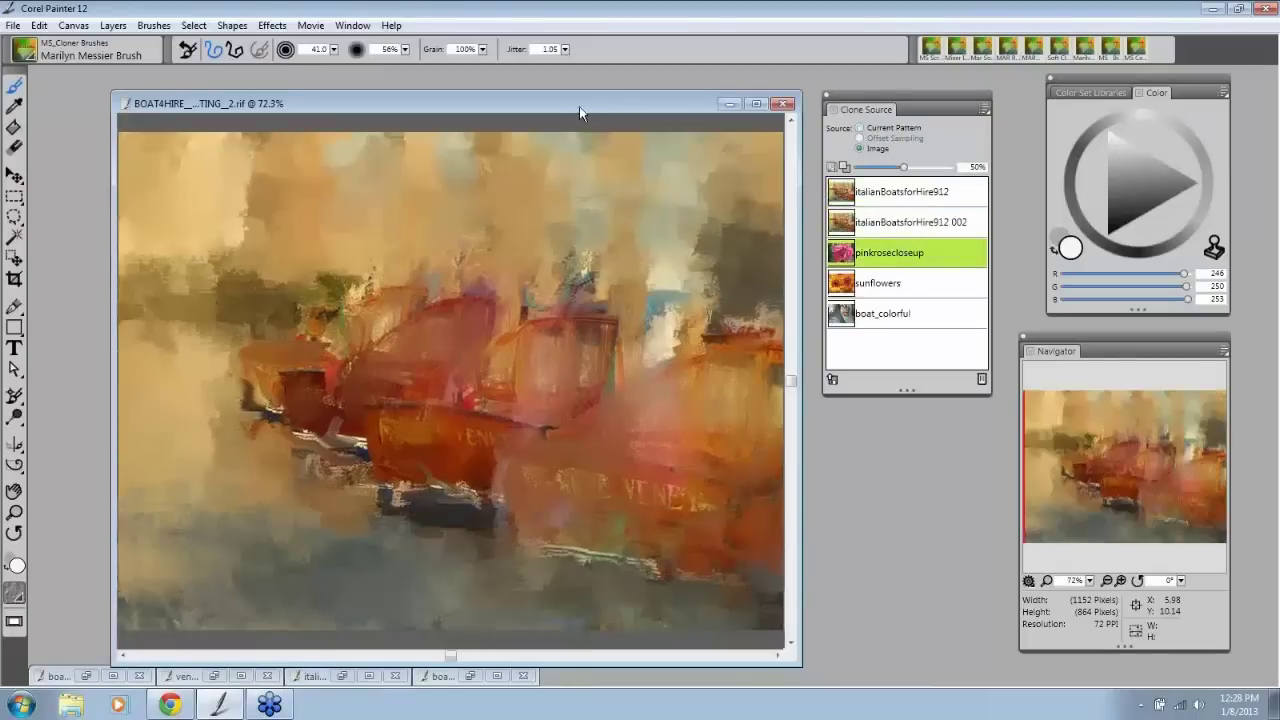
mouse_move(580, 103)
left_mouse_down()
mouse_move(66, 394)
mouse_move(871, 429)
mouse_move(797, 401)
mouse_move(561, 172)
mouse_move(584, 103)
left_mouse_up()
left_click(878, 283)
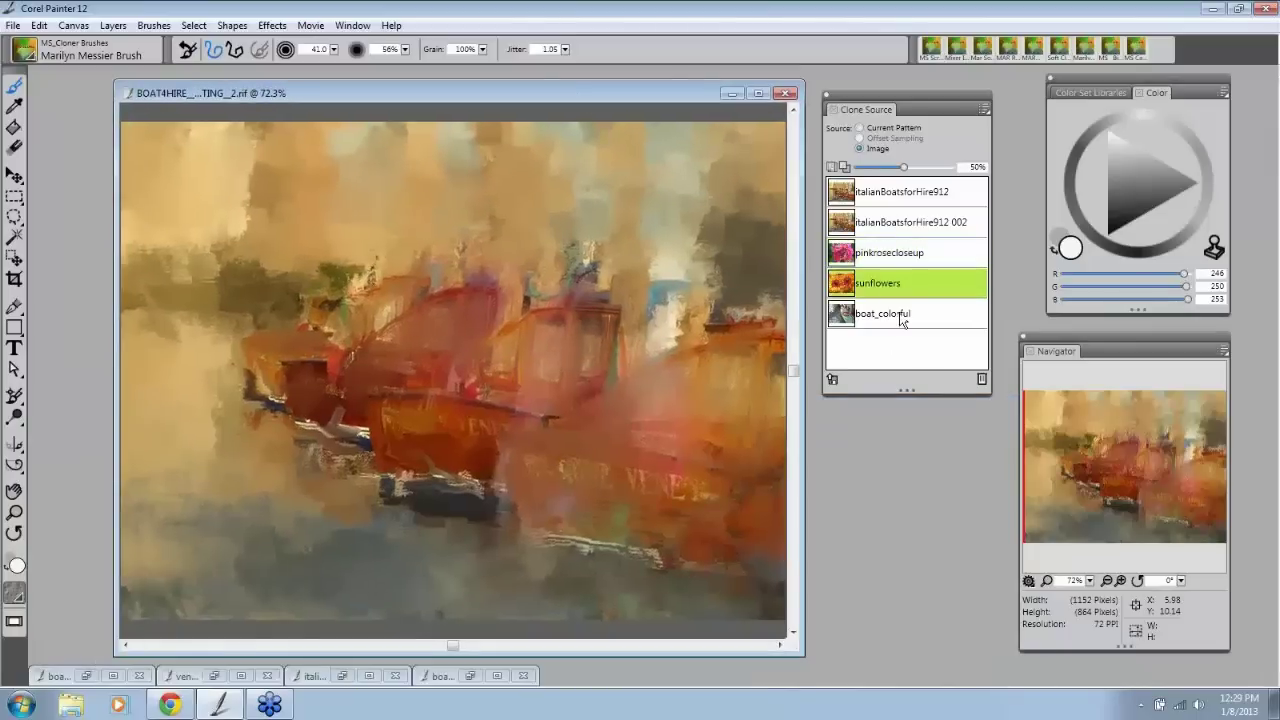
left_click(900, 314)
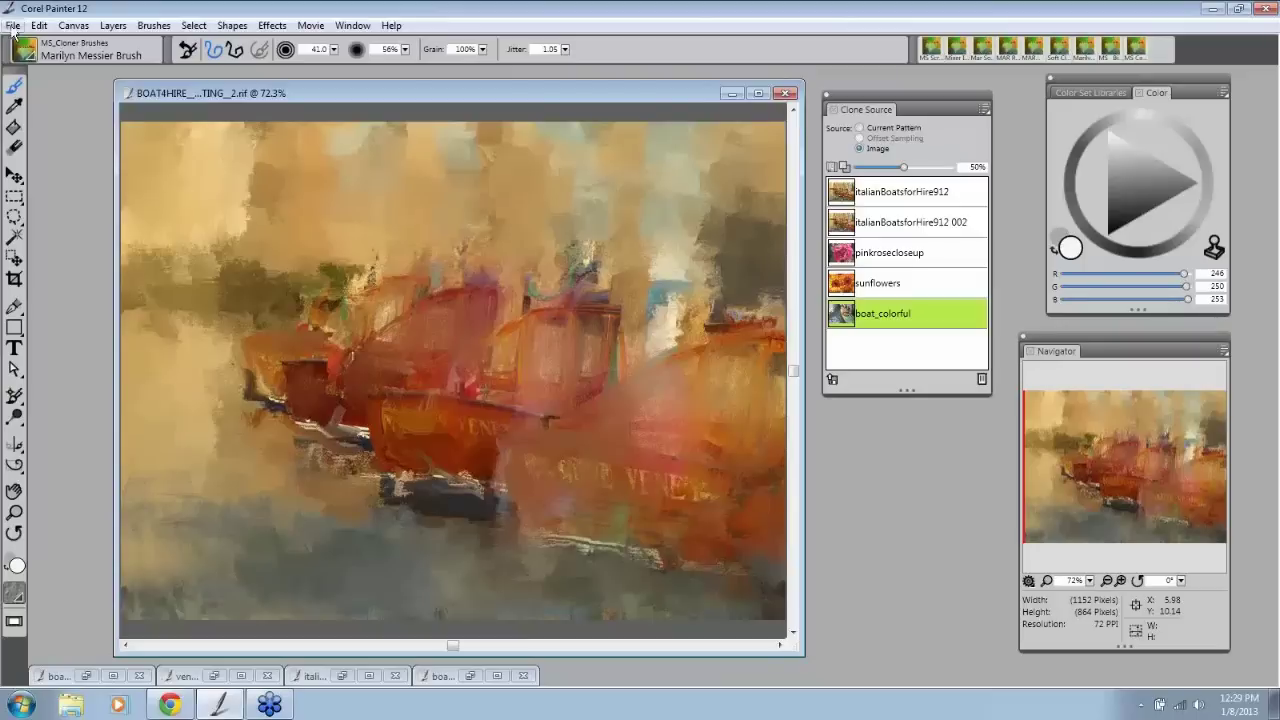
Step: Save the painting as a JPEG named BOAT4HIRE__PAINTING__2 at Excellent quality, accepting the loss of its clone source images
left_click(13, 25)
left_click(89, 214)
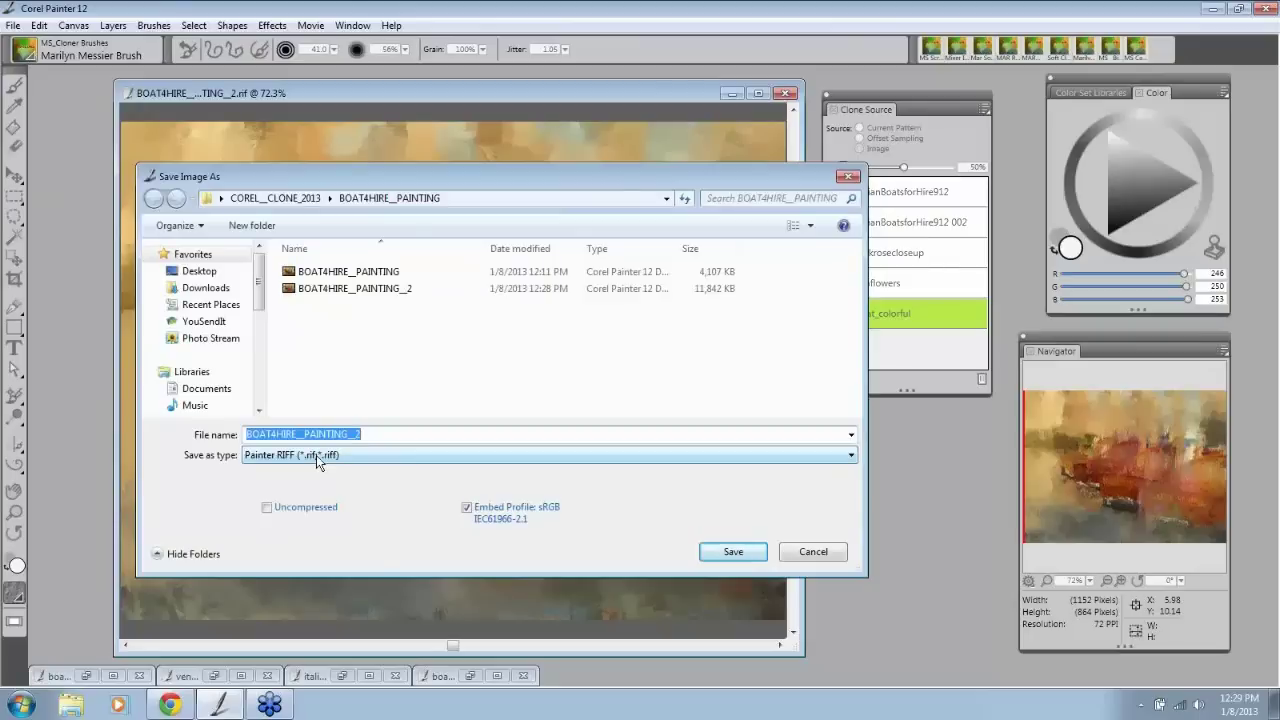
left_click(316, 455)
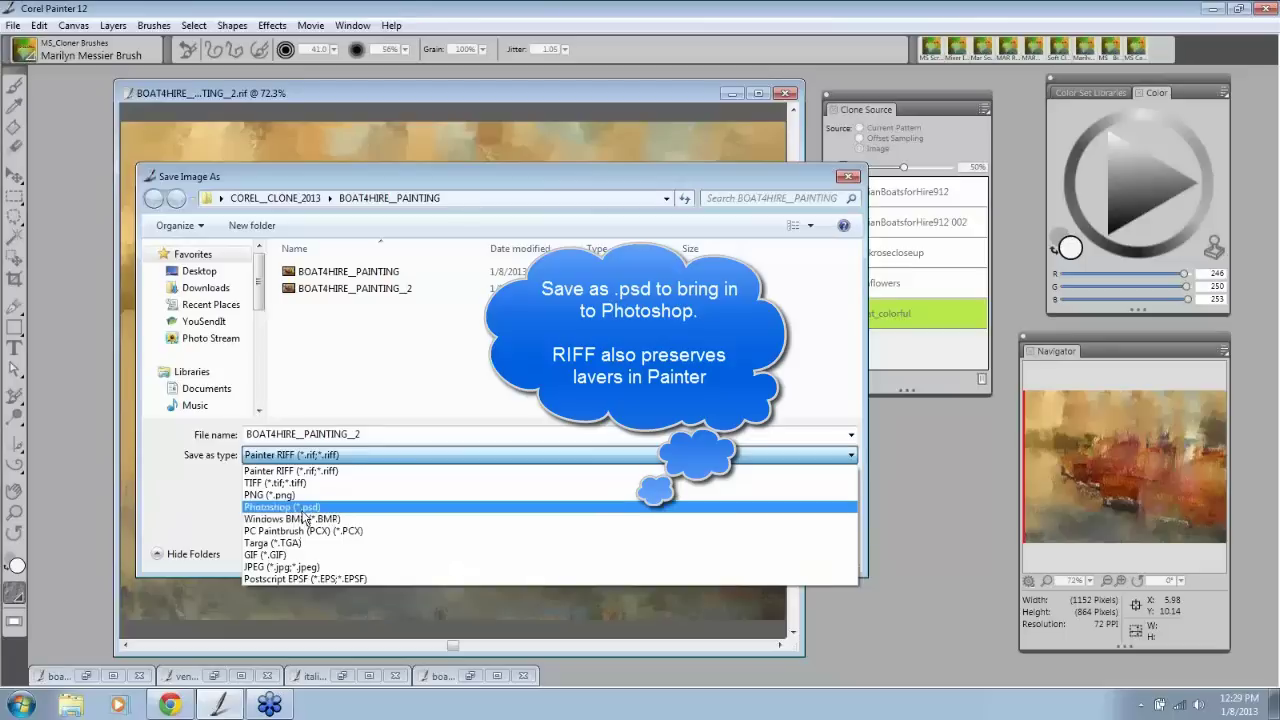
left_click(328, 567)
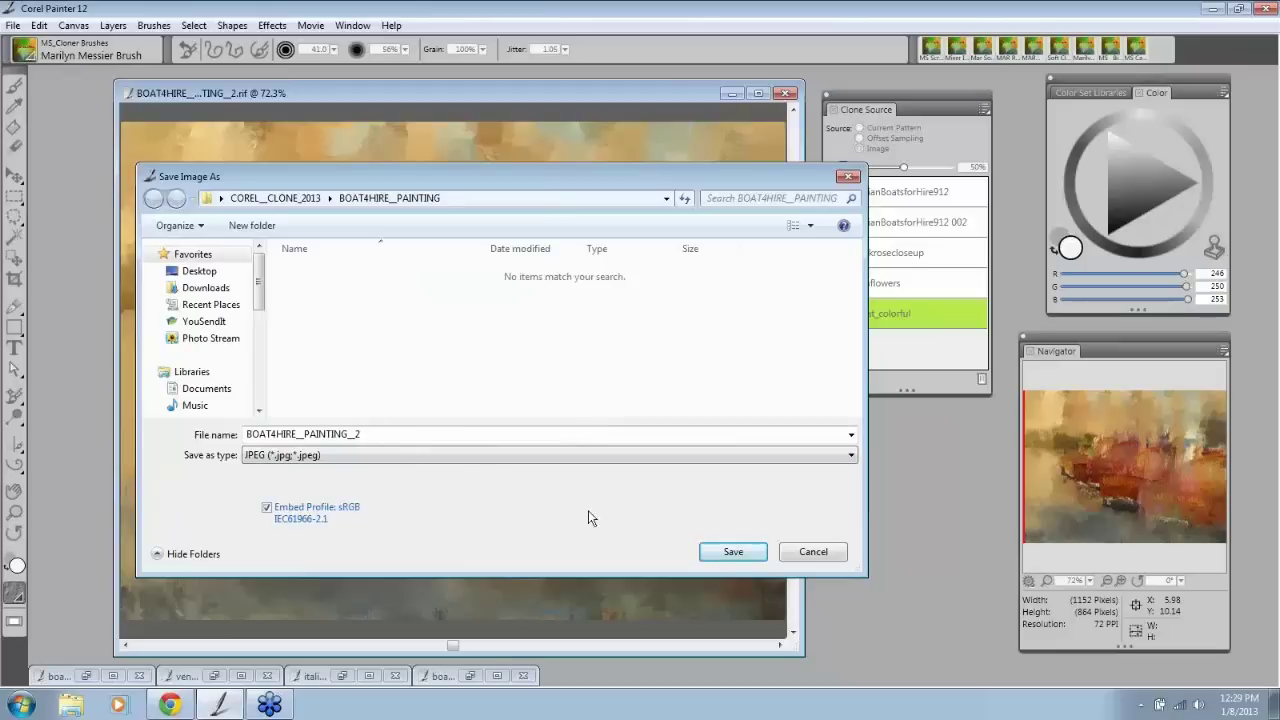
left_click(752, 556)
left_click(752, 556)
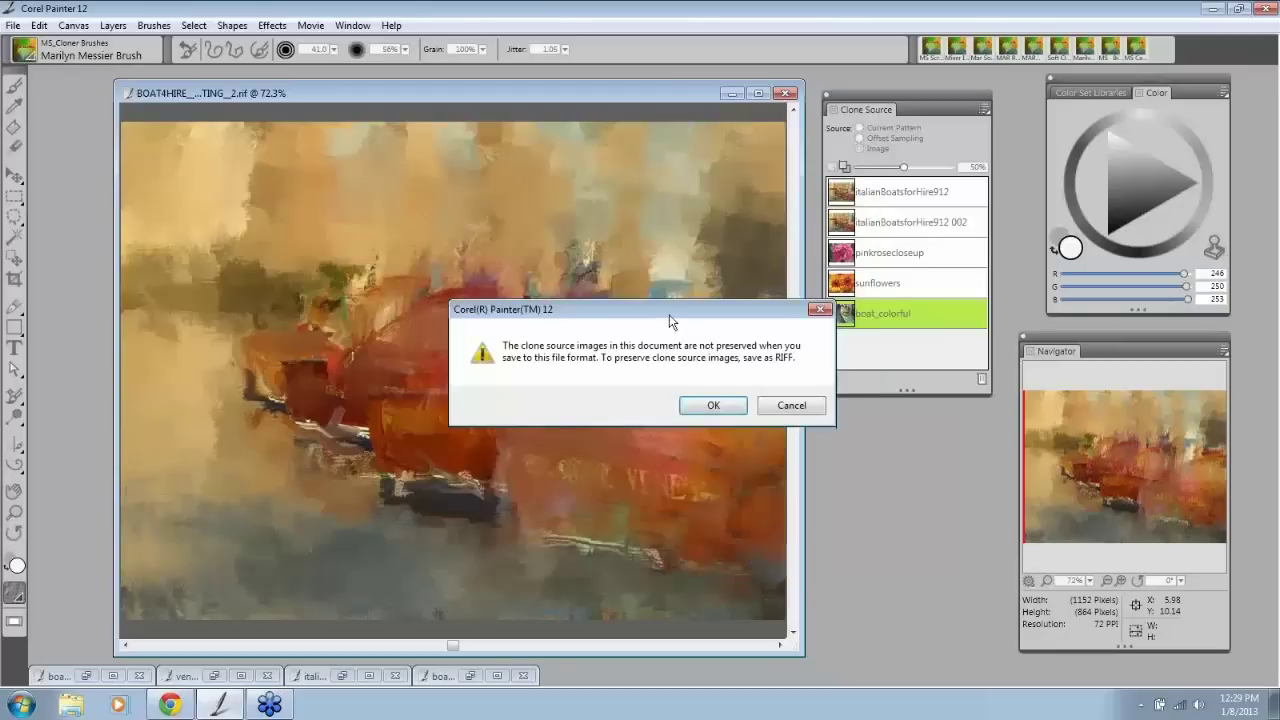
left_click_drag(670, 320, 592, 238)
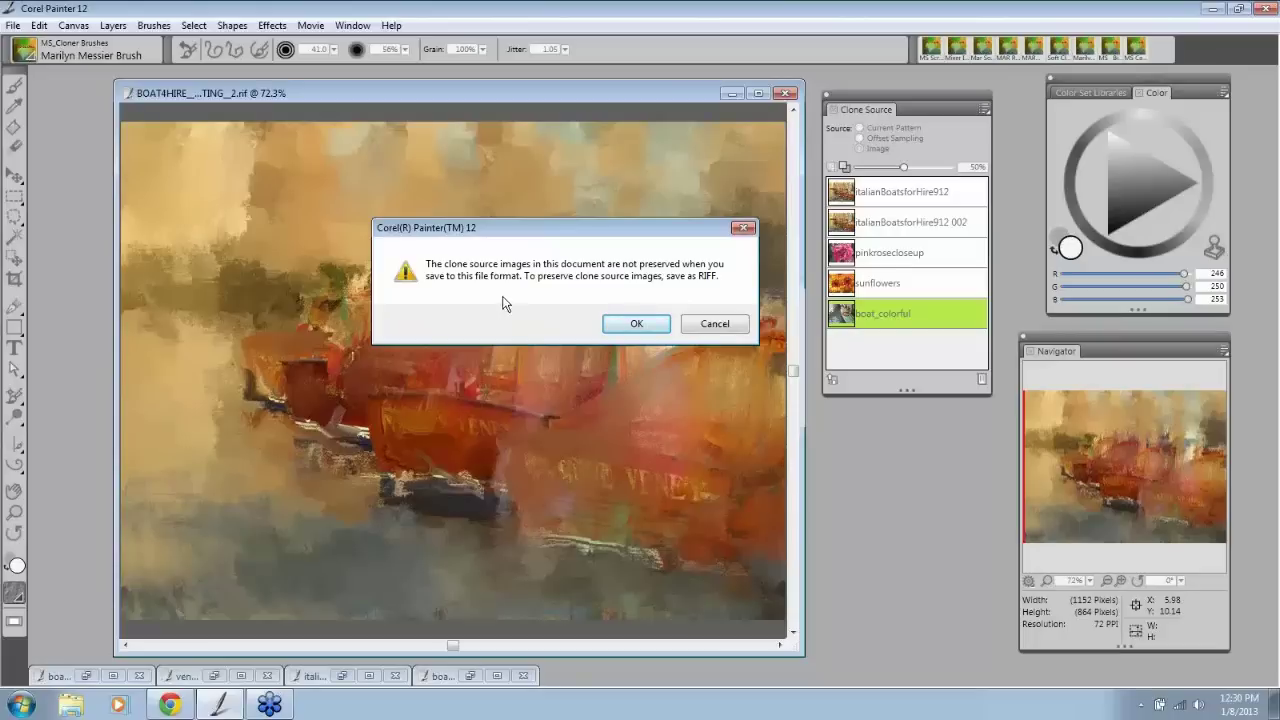
left_click(635, 323)
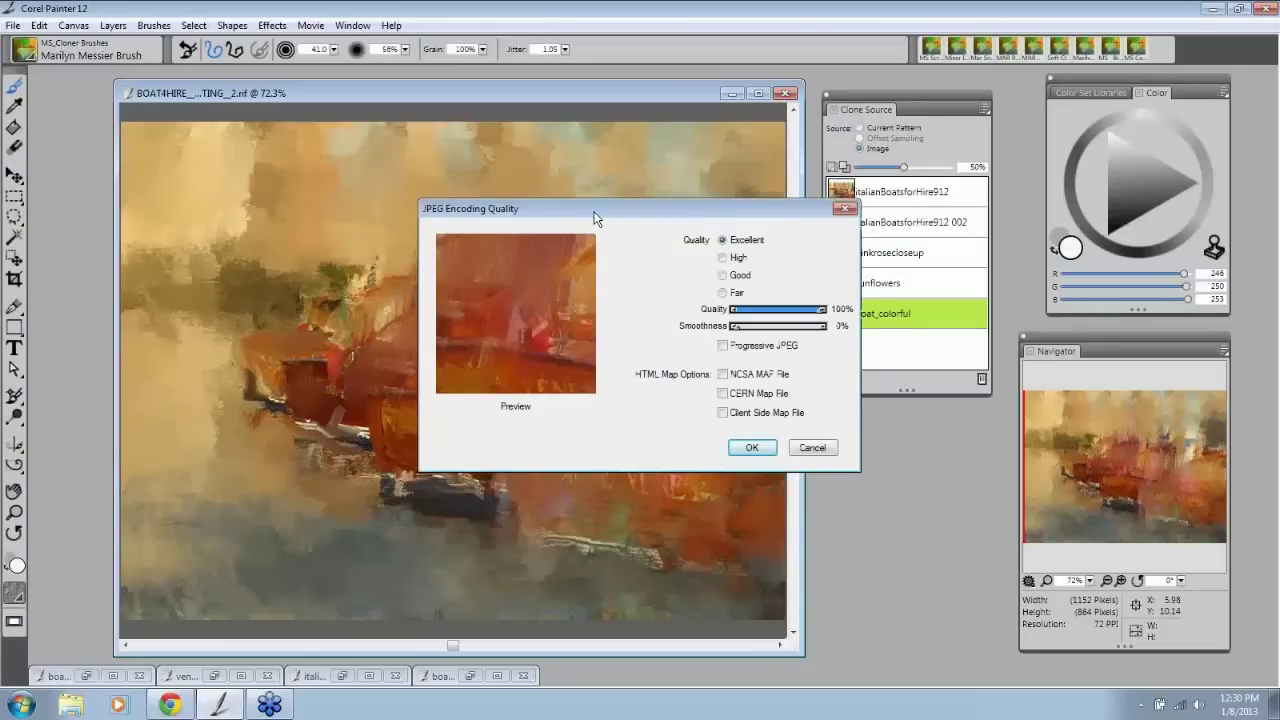
left_click_drag(594, 218, 510, 162)
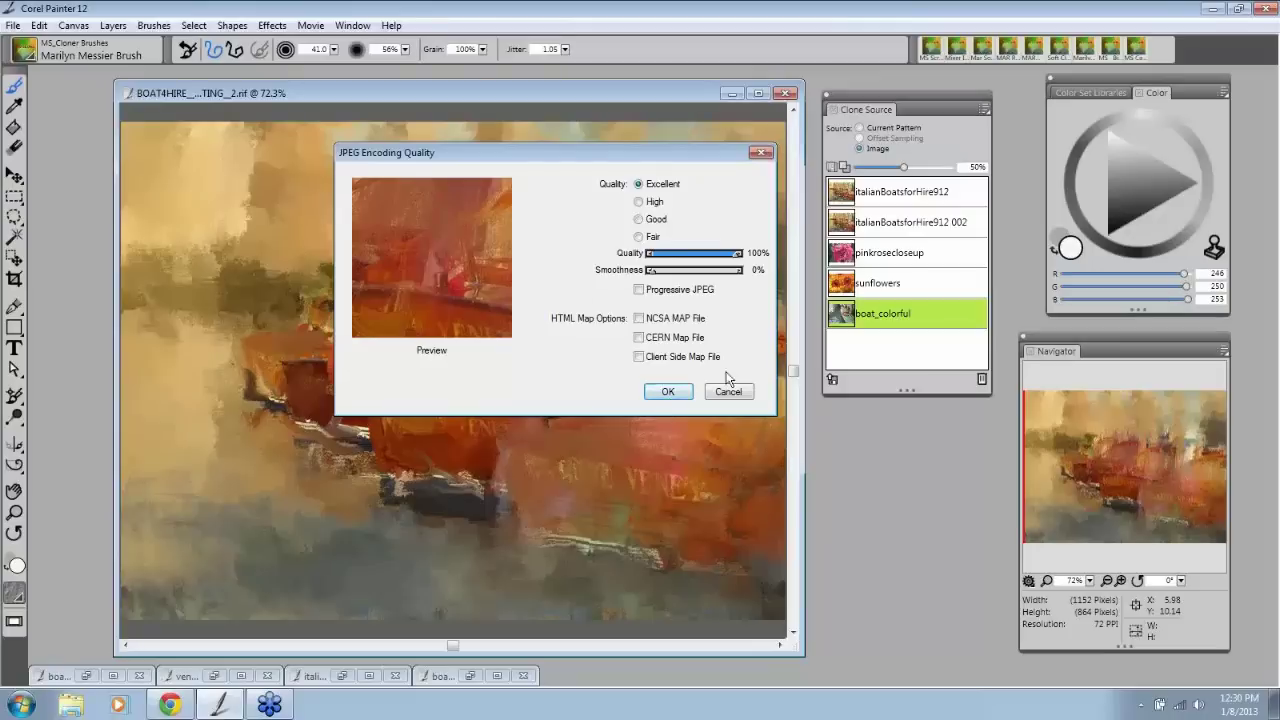
left_click(668, 391)
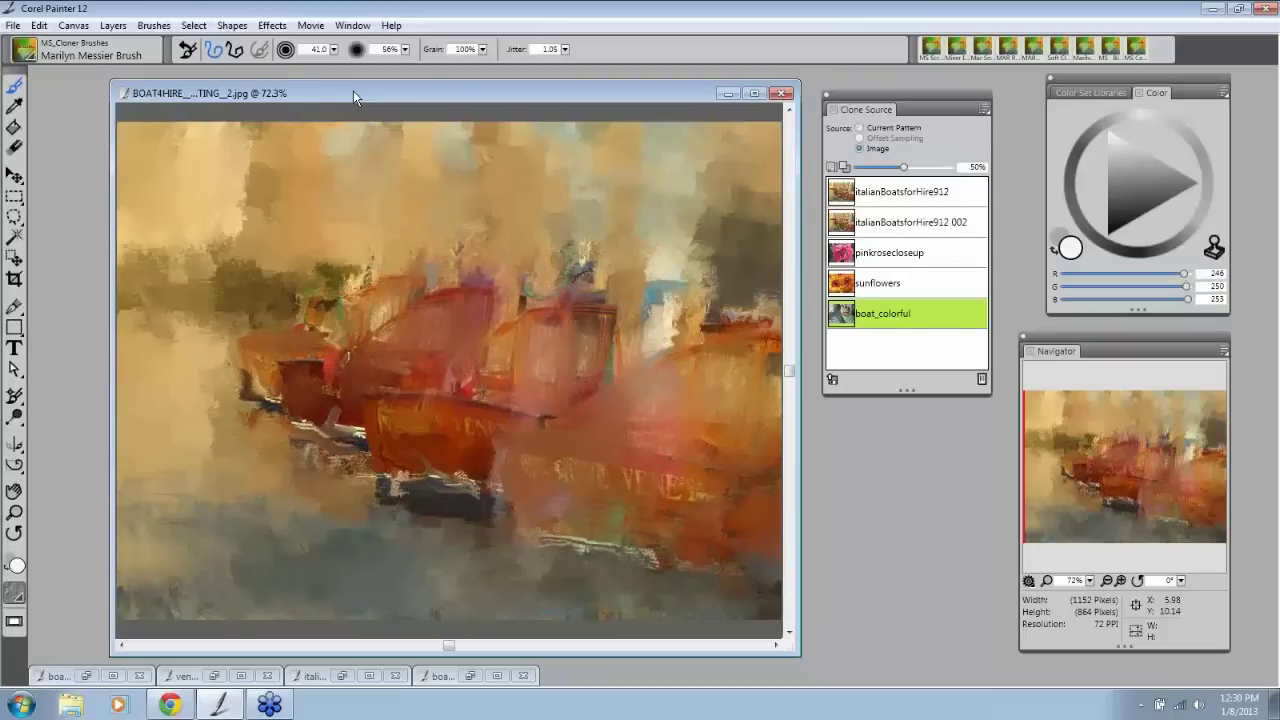
Step: Close and reopen BOAT4HIRE__PAINTING__2.jpg from the recent files to check its clone sources, and close it again
key("ctrl+w")
left_click(13, 25)
mouse_move(113, 84)
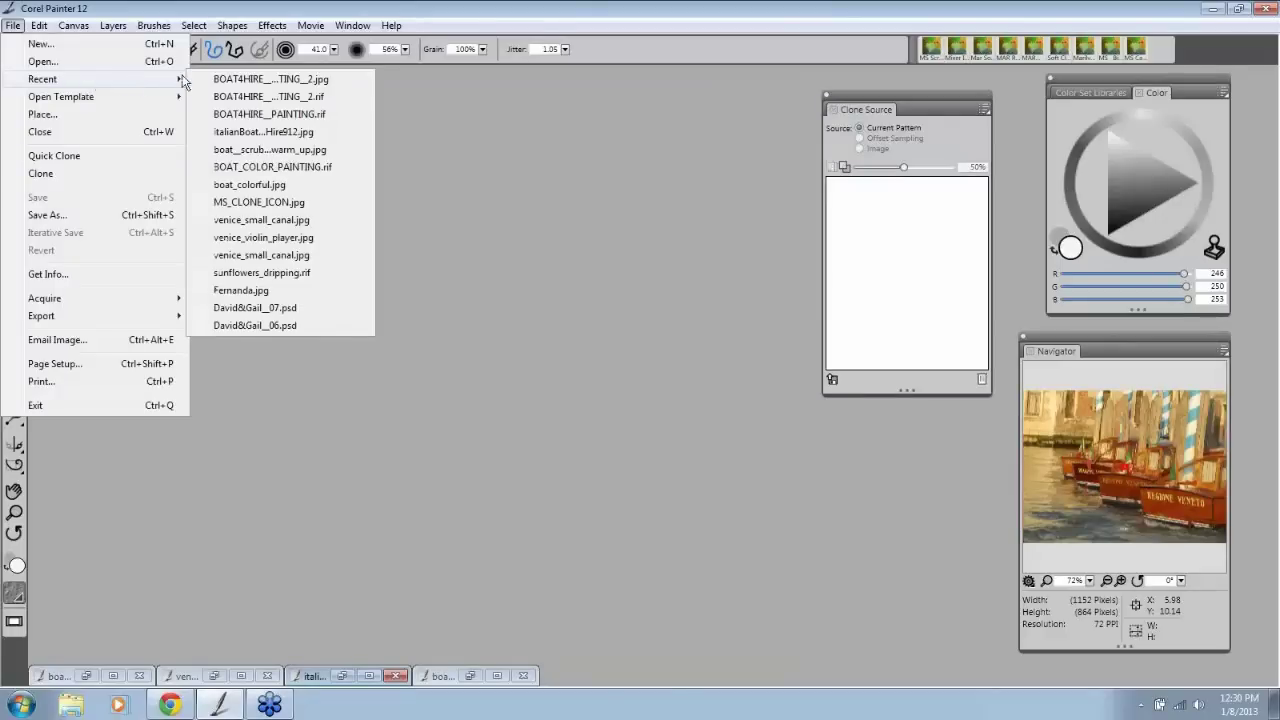
left_click(300, 79)
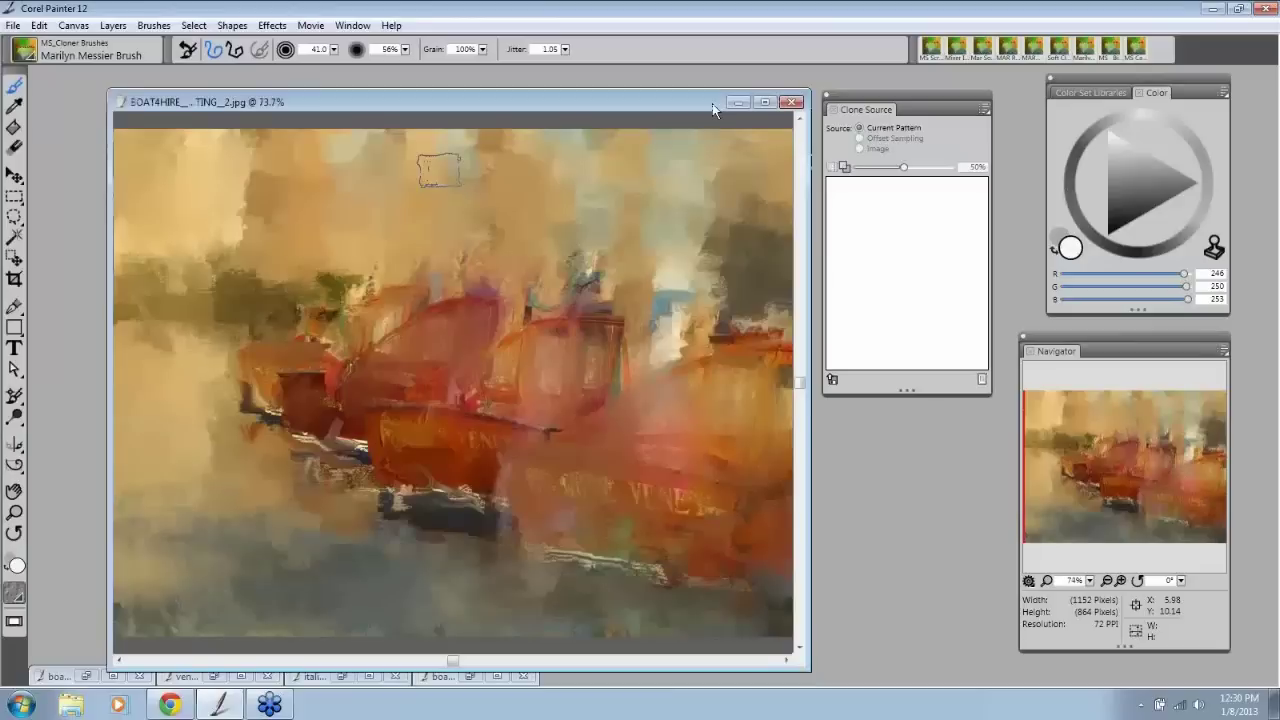
left_click_drag(712, 103, 696, 95)
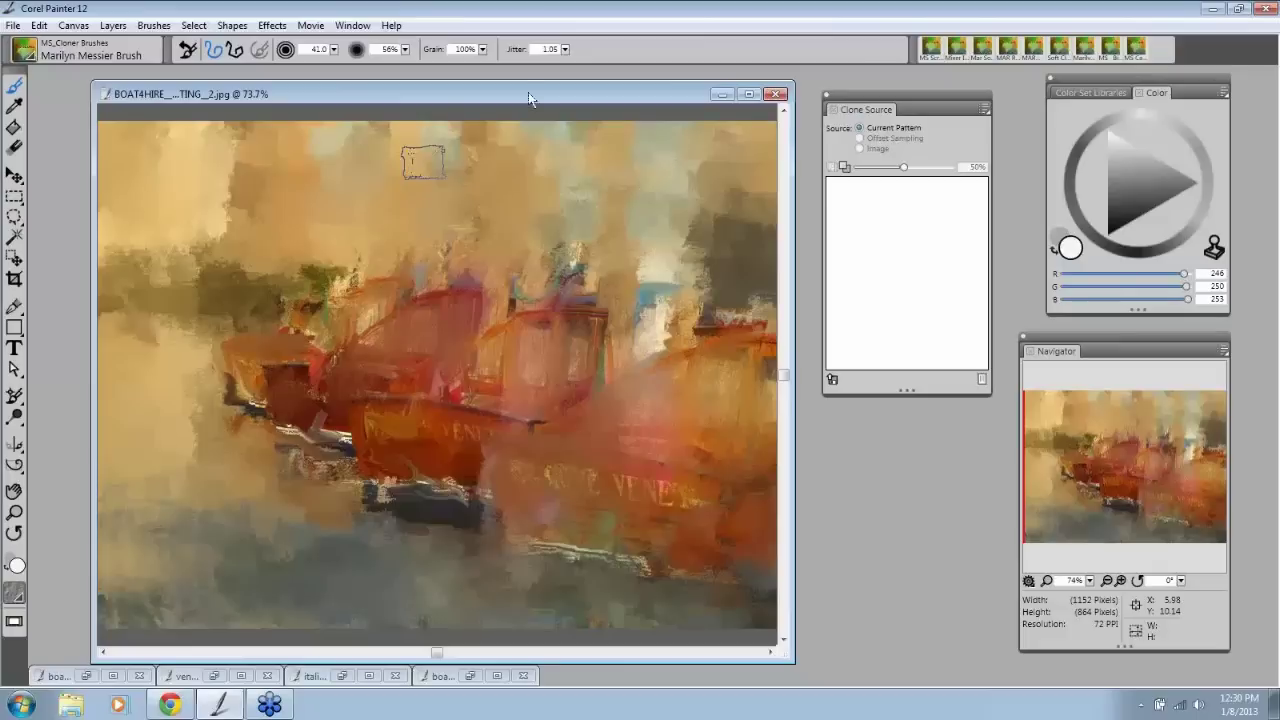
left_click_drag(528, 93, 526, 106)
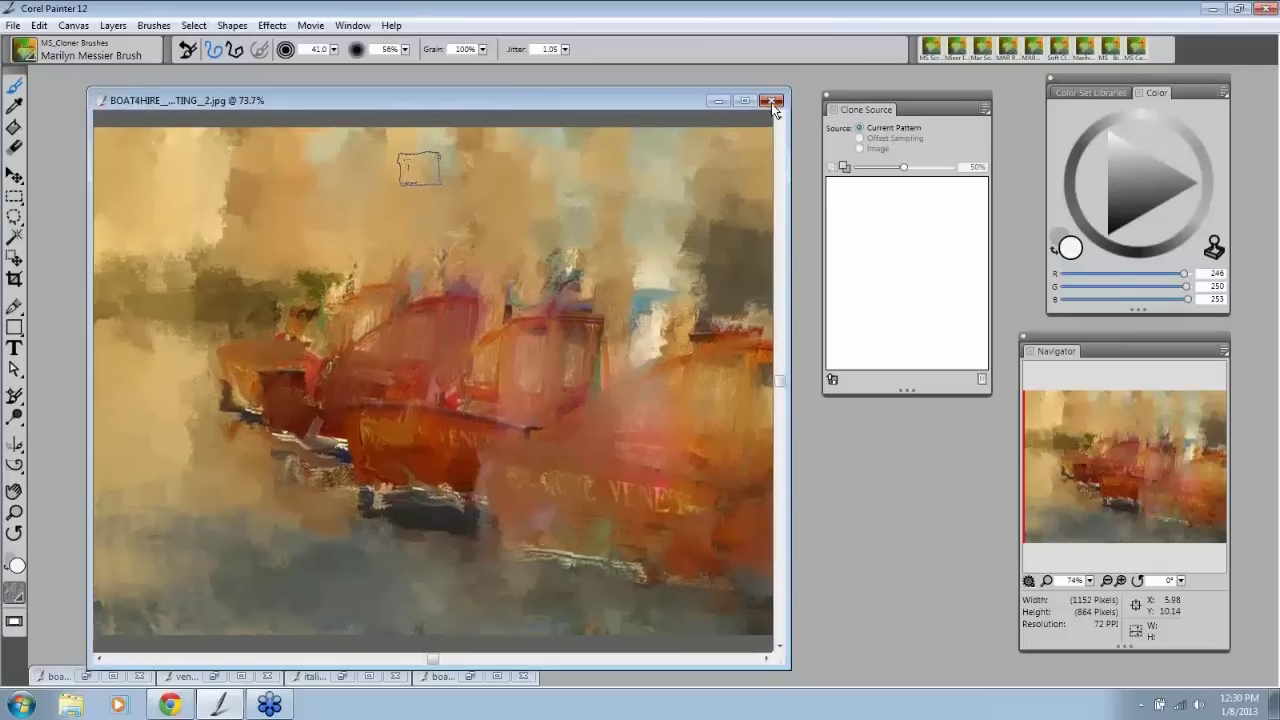
left_click(771, 103)
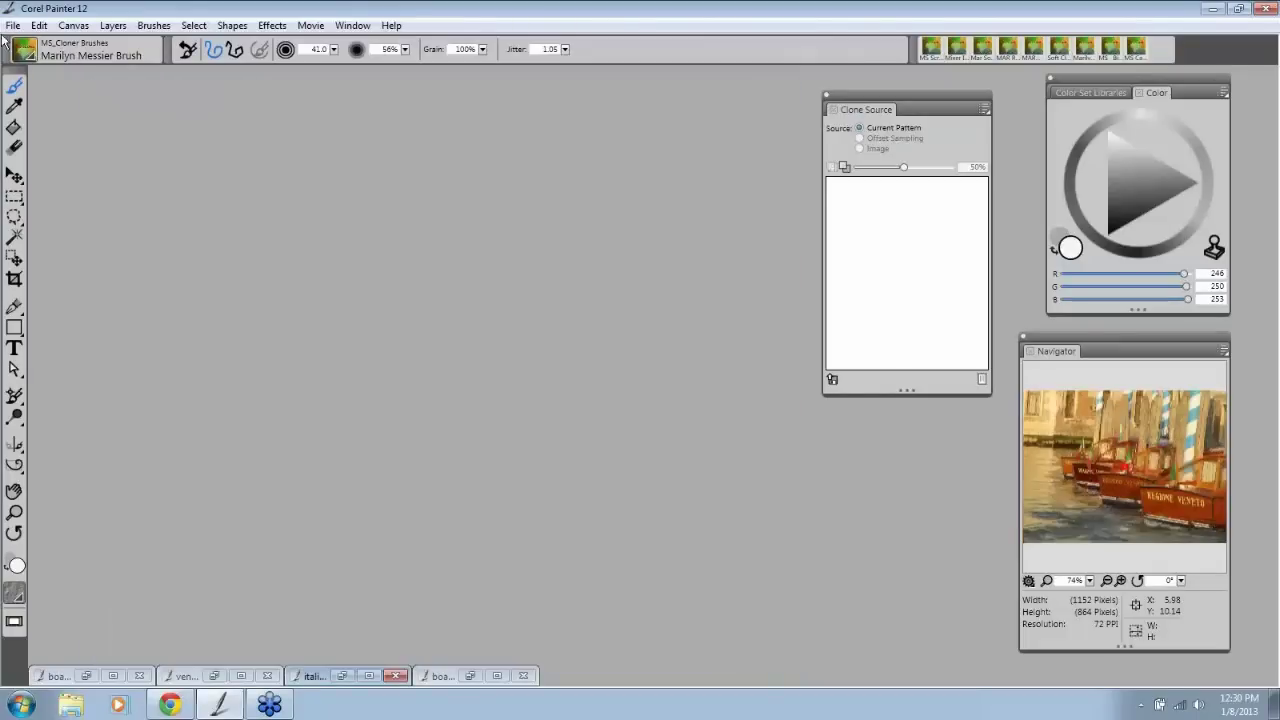
Step: Open the venice_violin_player photo from the COREL__CLONE_2013 folder and make its window taller
left_click(13, 25)
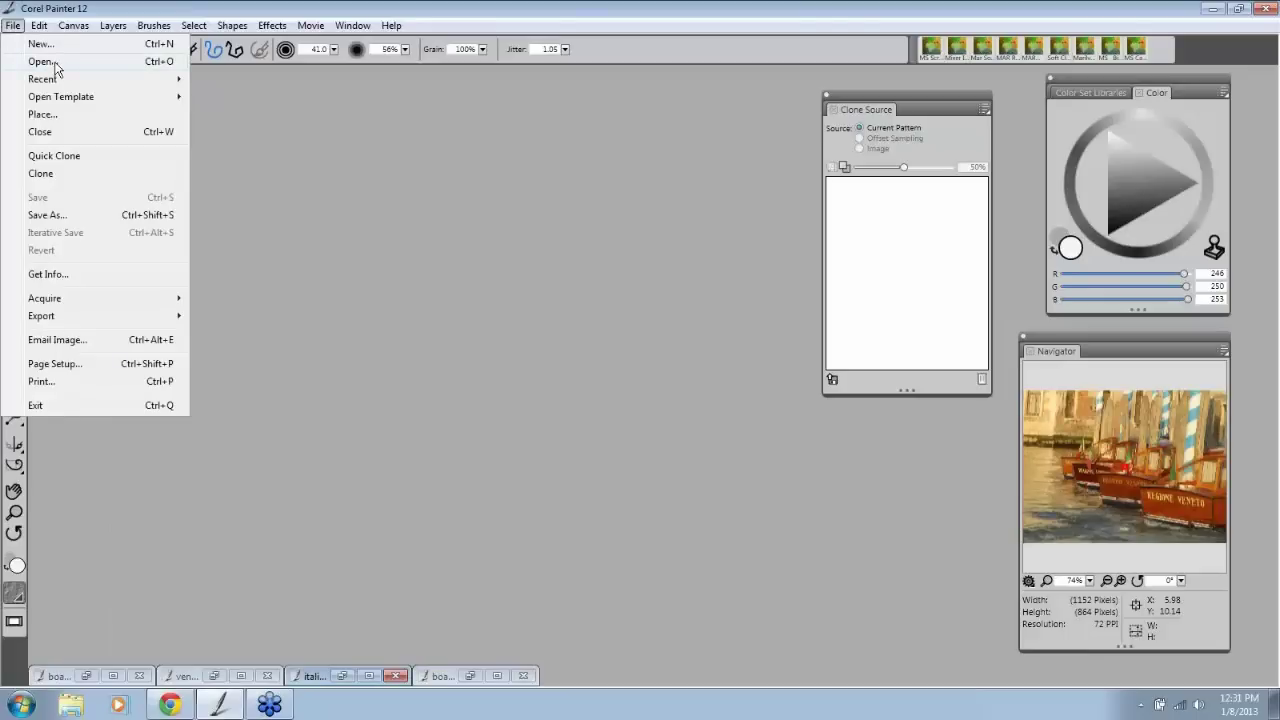
left_click(56, 63)
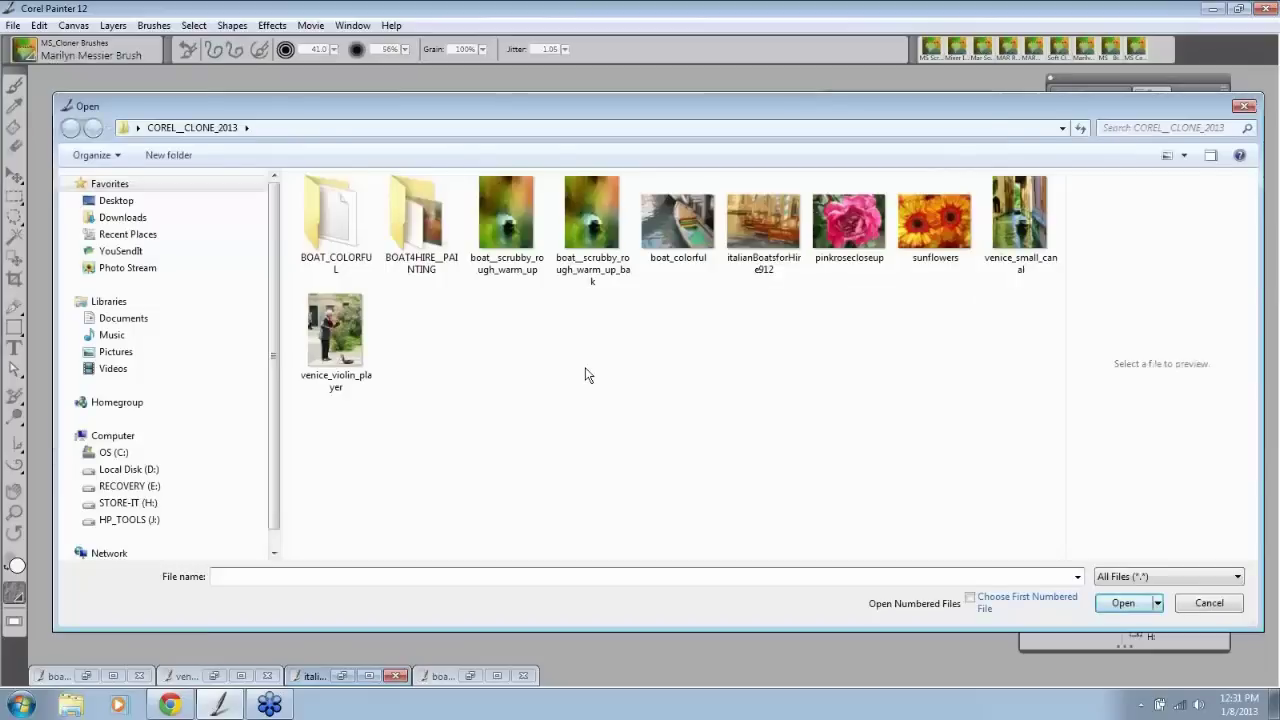
left_click(335, 335)
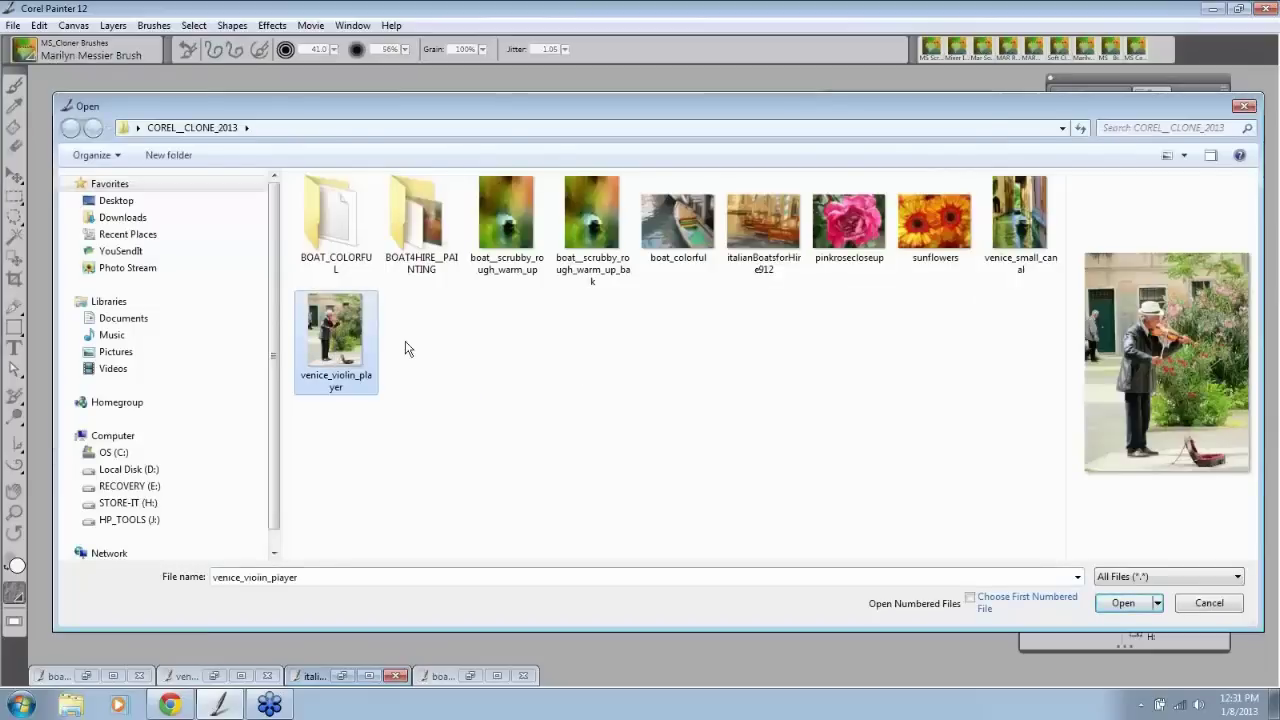
left_click(1135, 601)
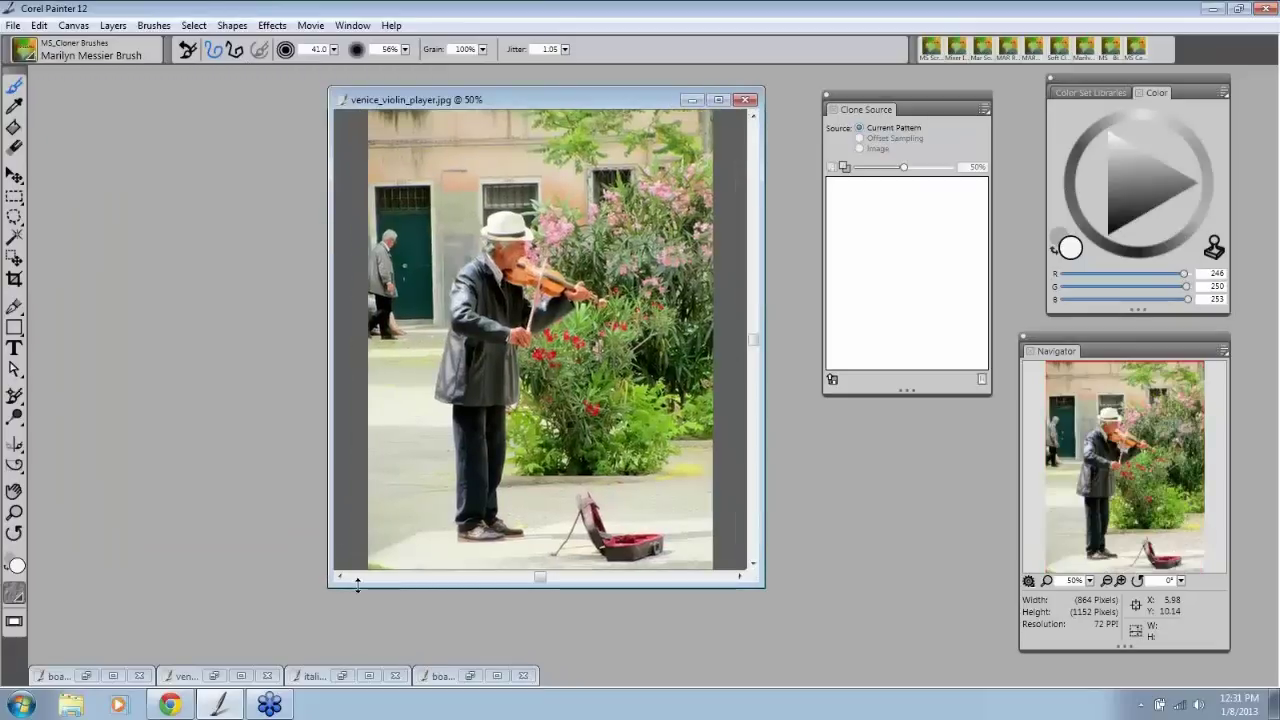
left_click_drag(357, 585, 357, 606)
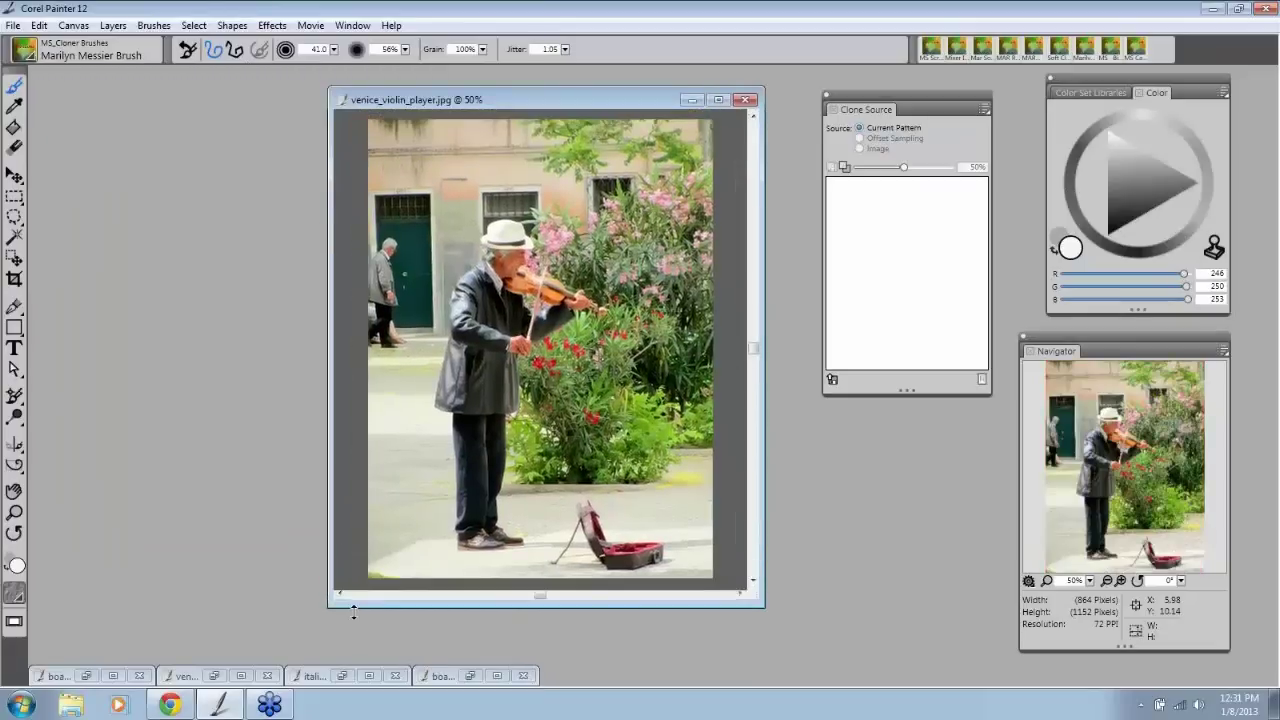
Step: Make a Quick Clone of the violin player photo and minimize the original photo
left_click(12, 26)
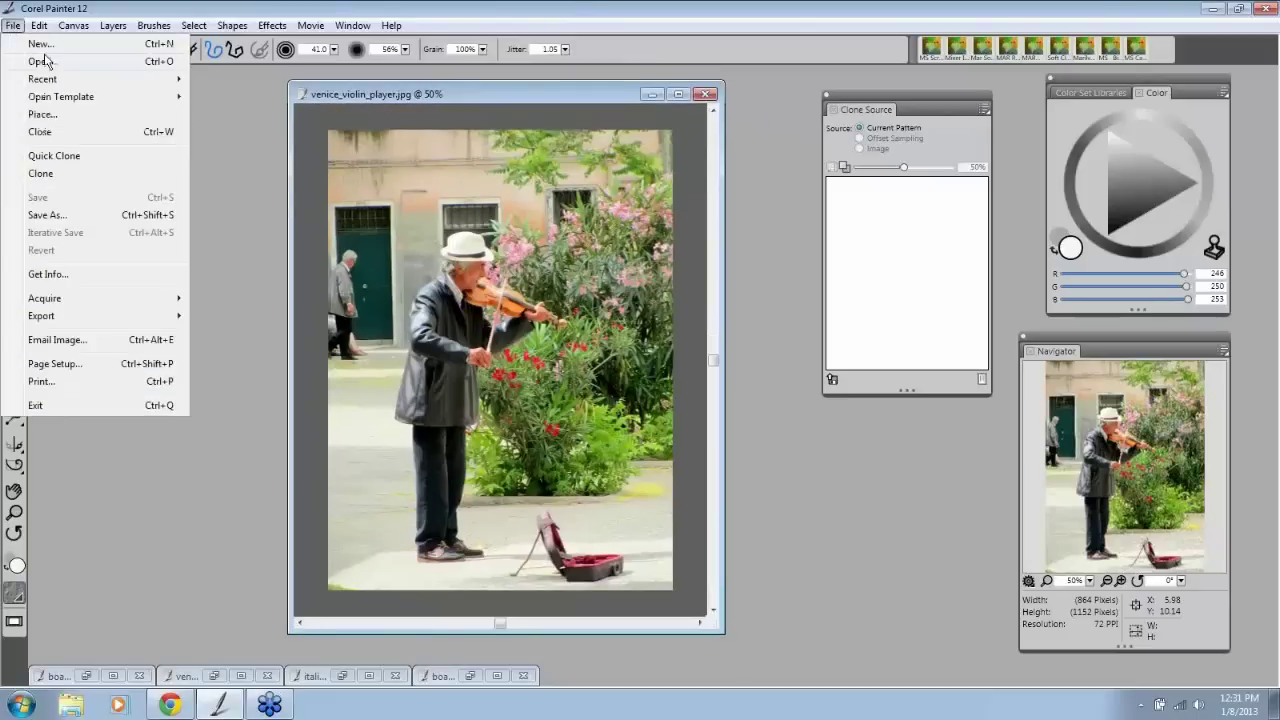
left_click(108, 157)
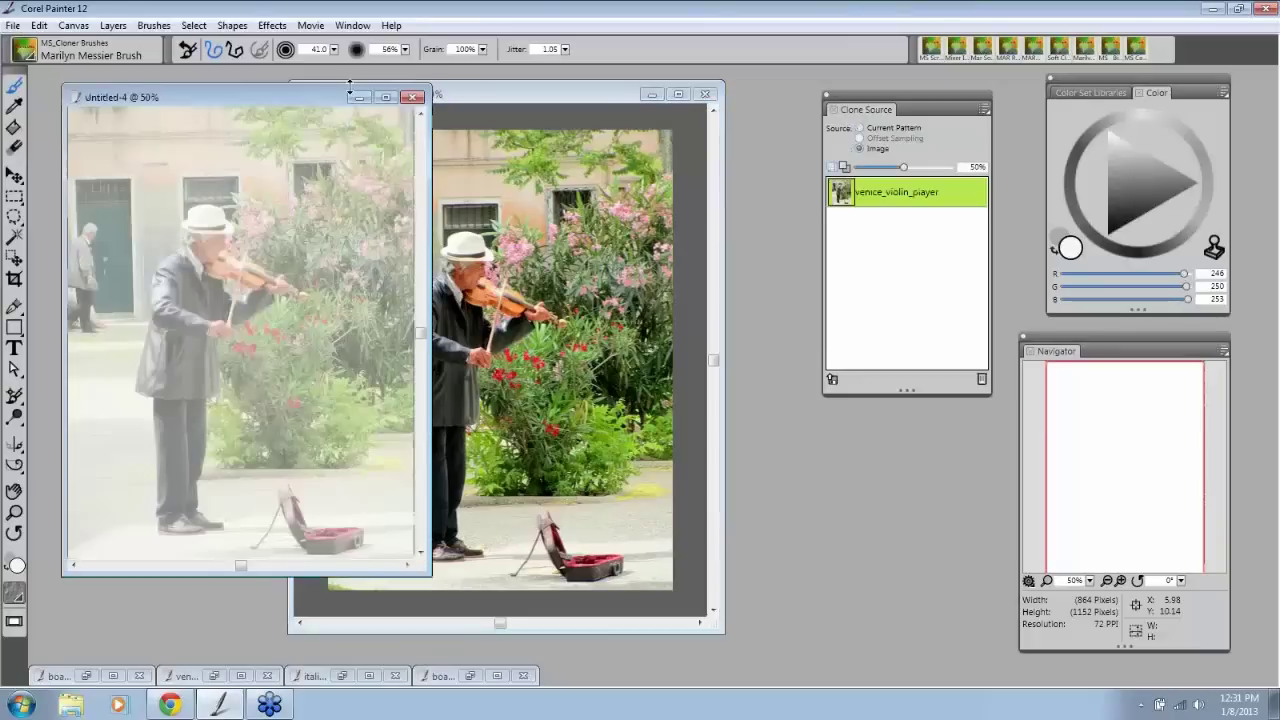
left_click_drag(295, 96, 543, 84)
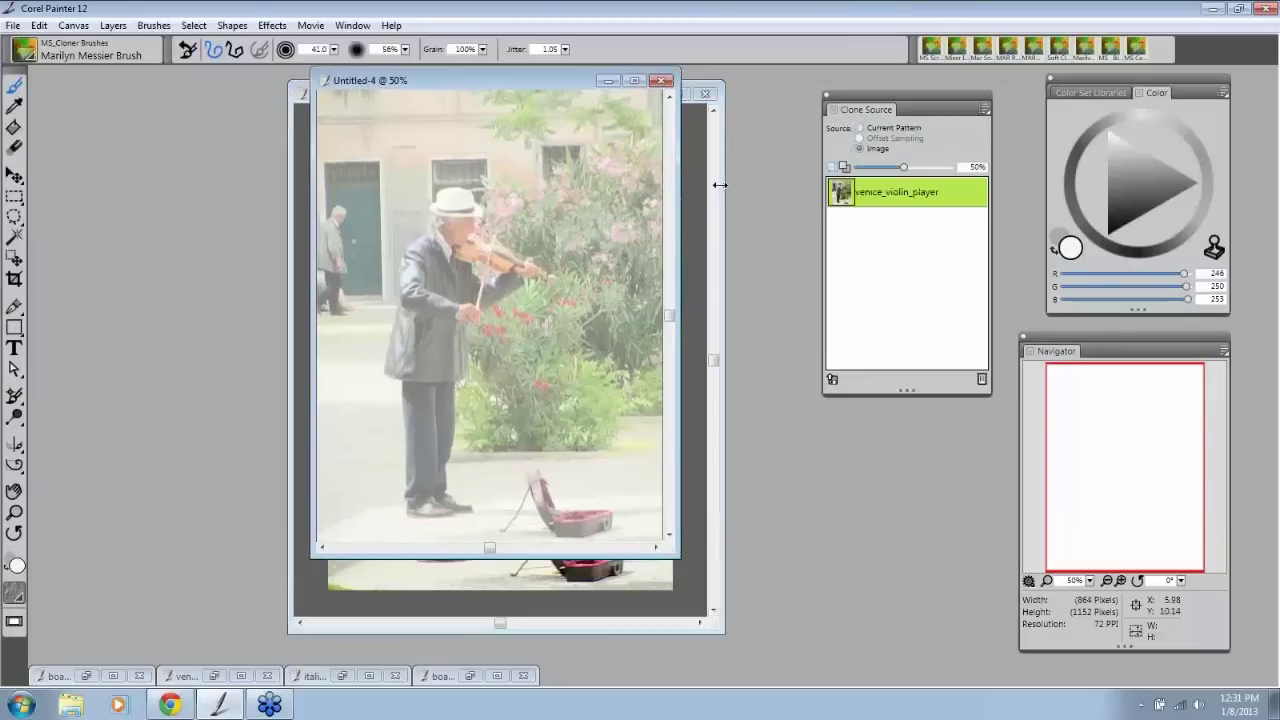
left_click(719, 185)
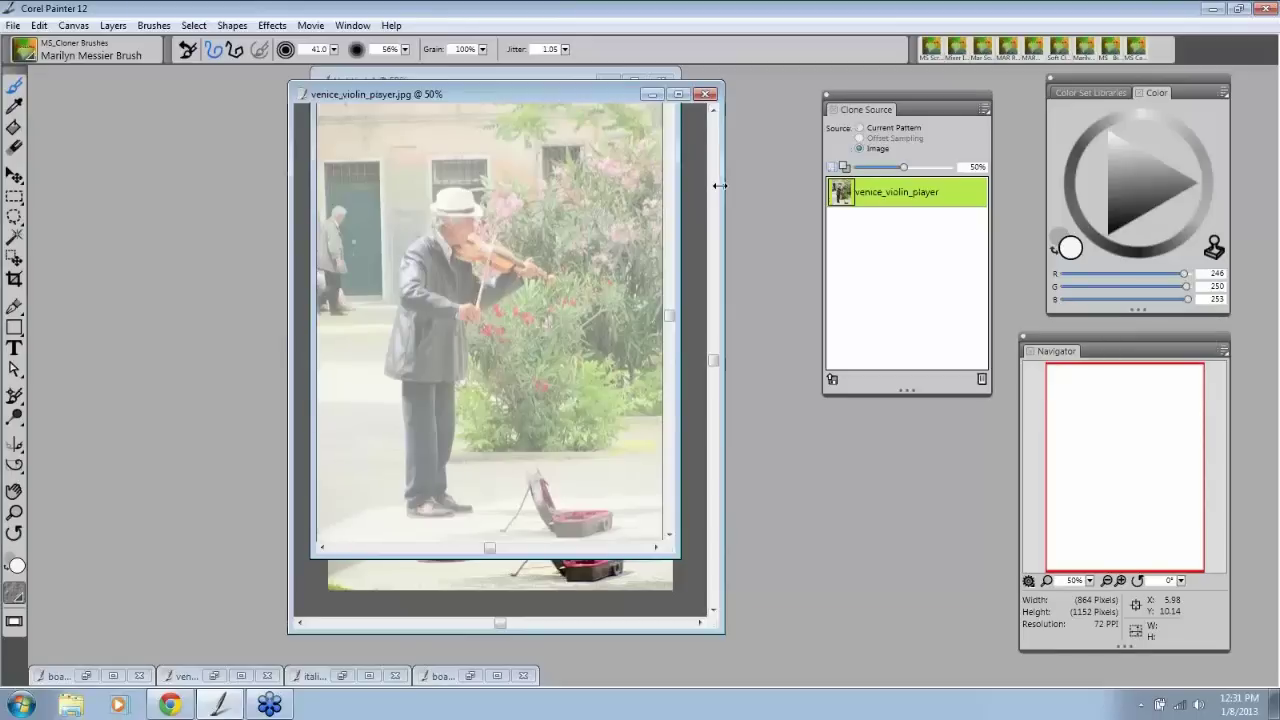
left_click(651, 94)
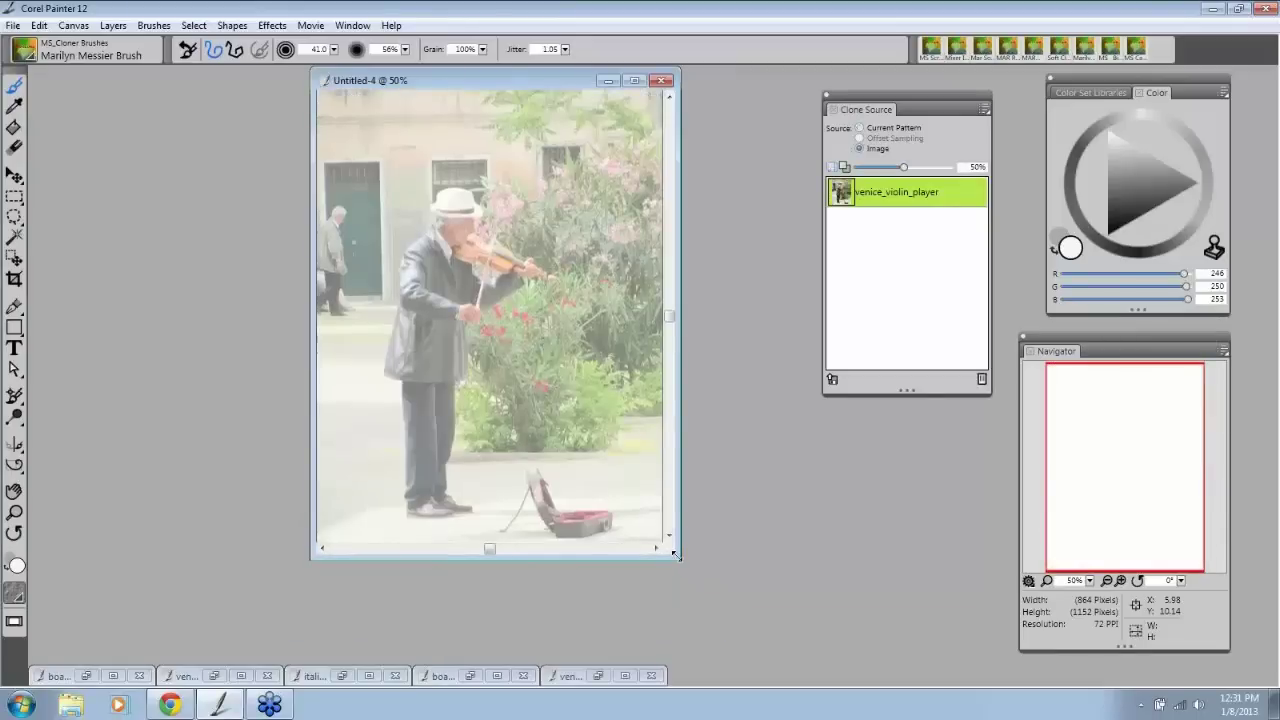
Step: Enlarge the clone's window around the canvas and toggle its tracing paper off and back on
left_click_drag(676, 556, 736, 605)
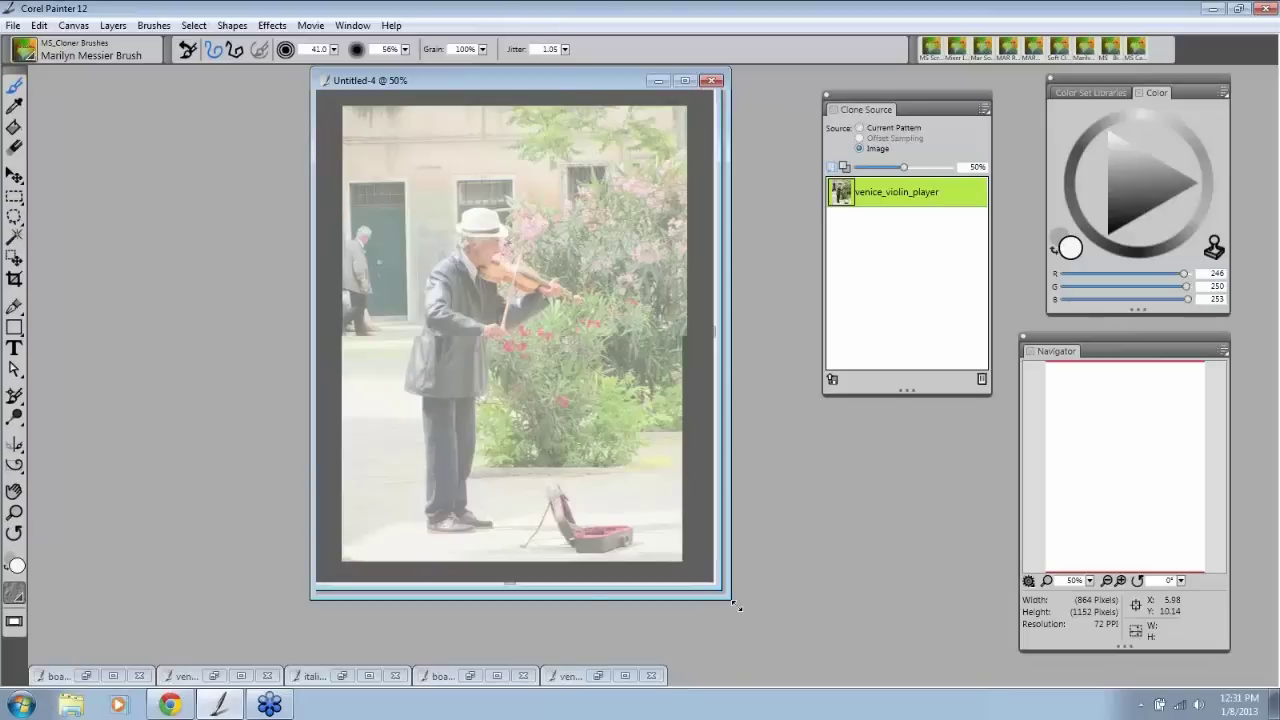
left_click_drag(736, 605, 750, 643)
key("ctrl+t")
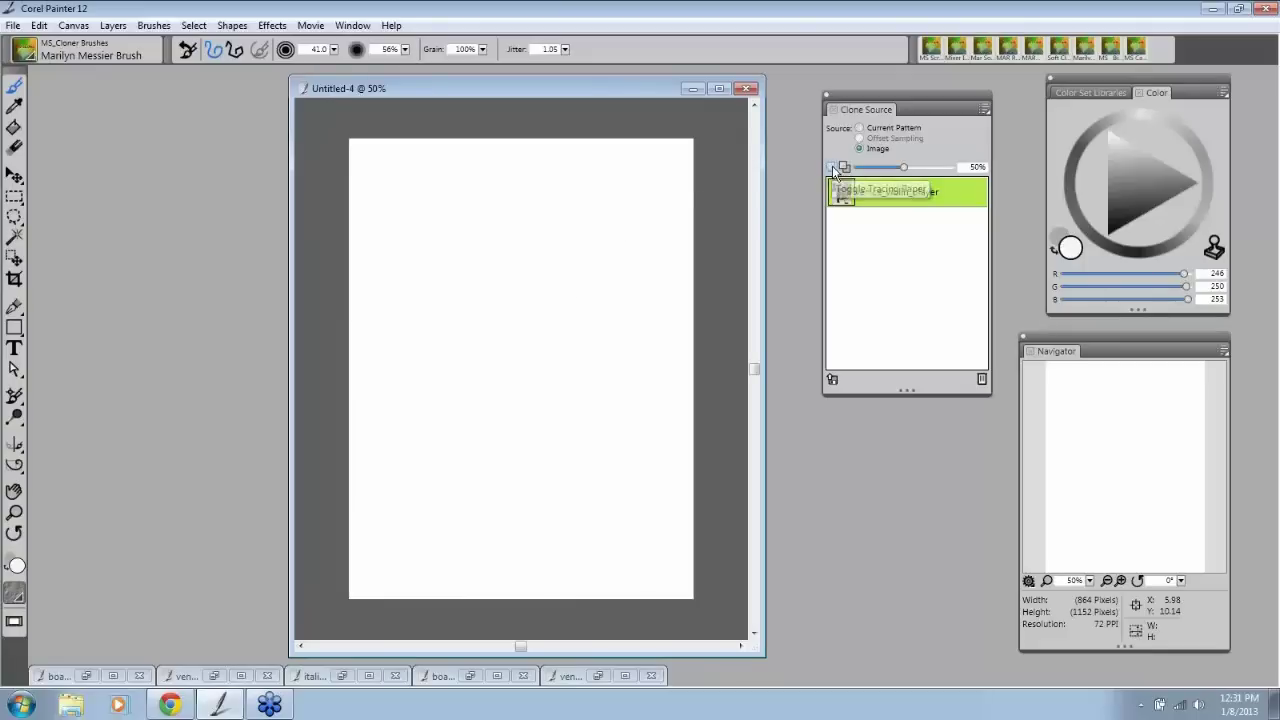
left_click(832, 168)
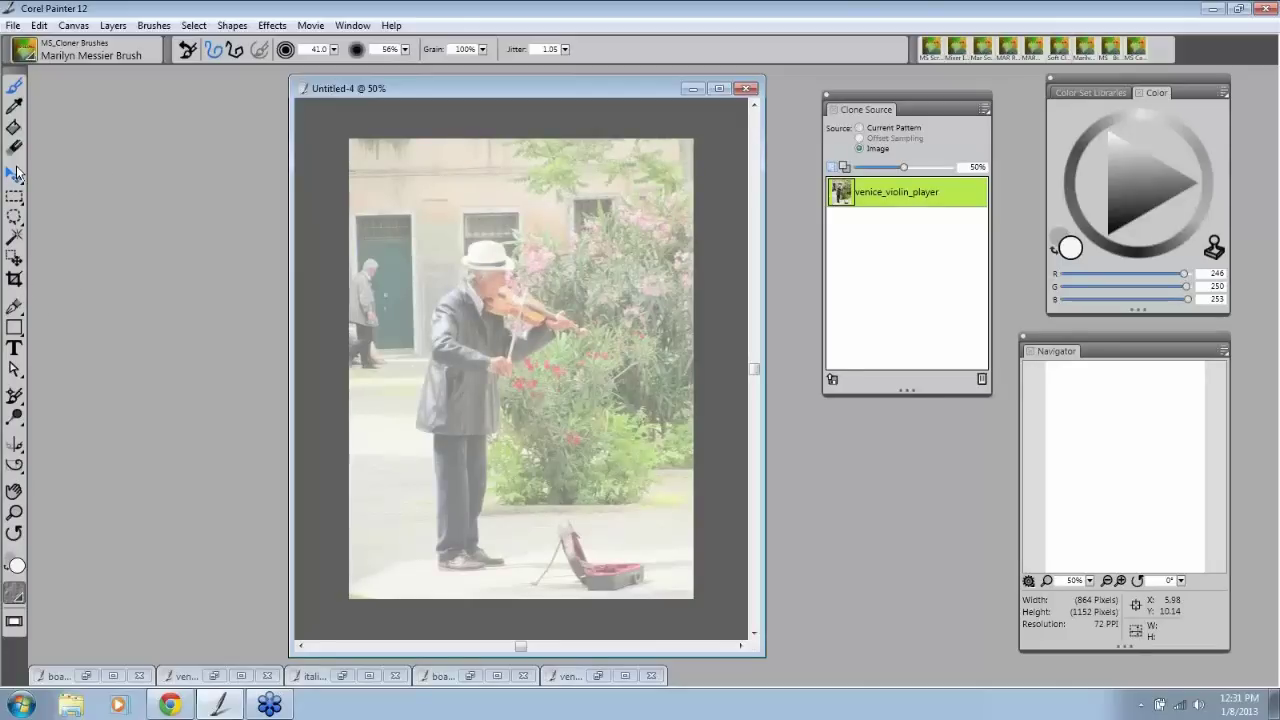
Step: Set the Paint Bucket to fill with Current Color
left_click(14, 127)
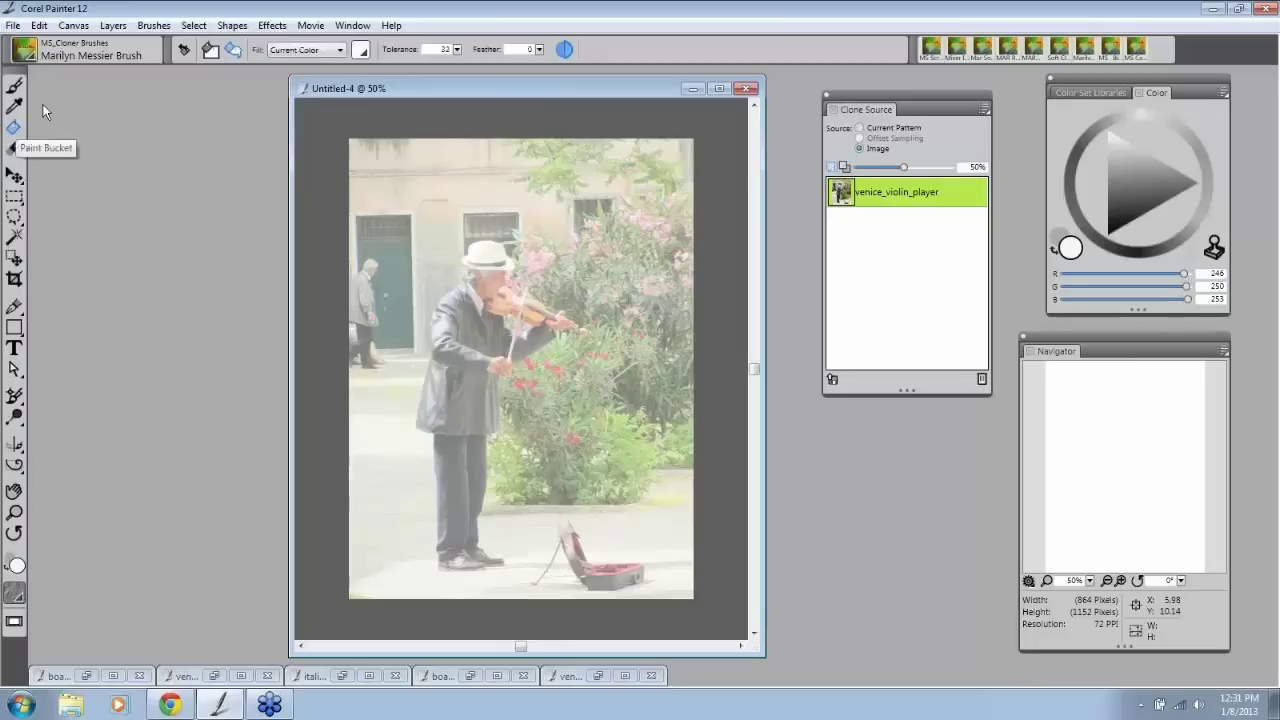
left_click(337, 49)
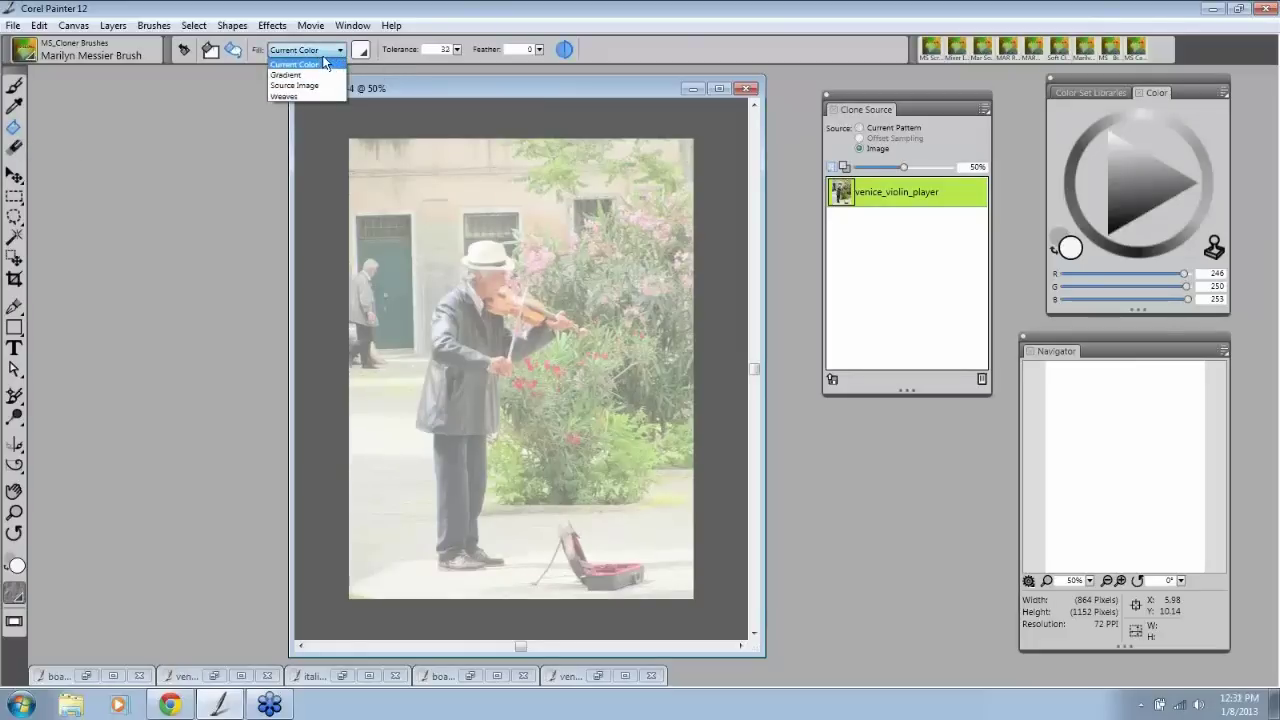
left_click(324, 64)
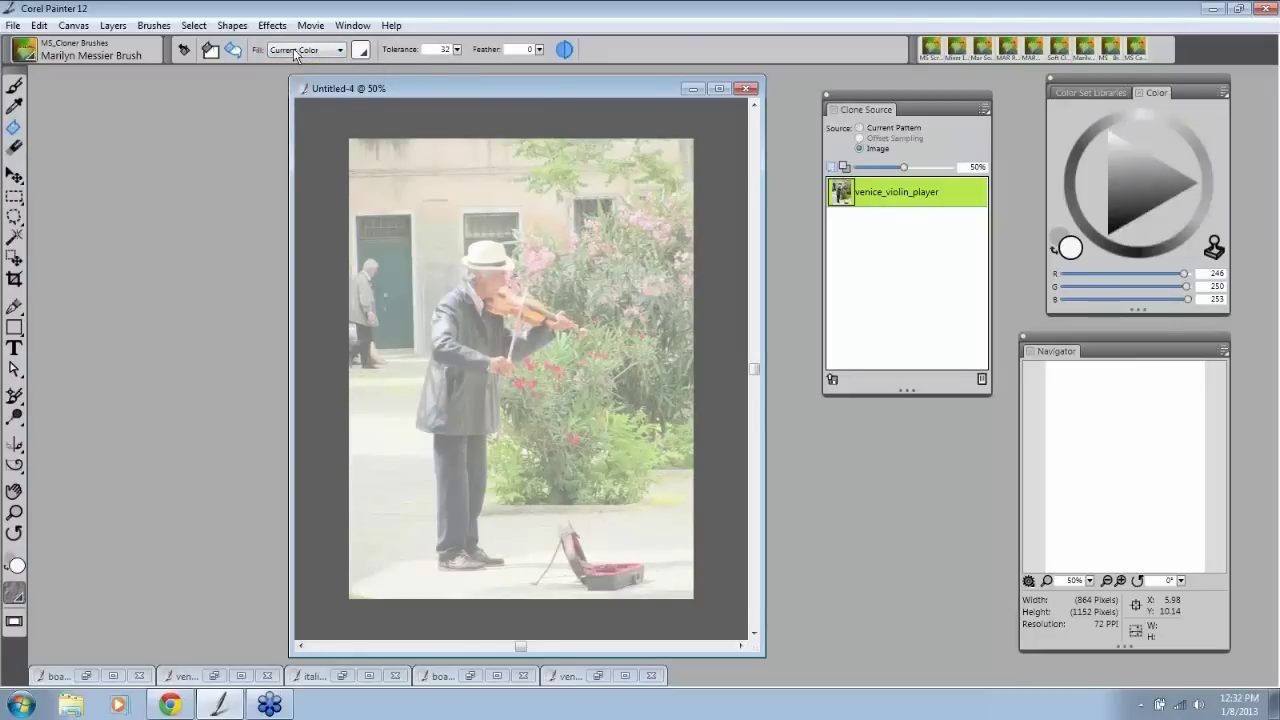
Step: Turn off Clone Color and choose a magenta of RGB 220, 54, 165 as the main color
left_click(1213, 247)
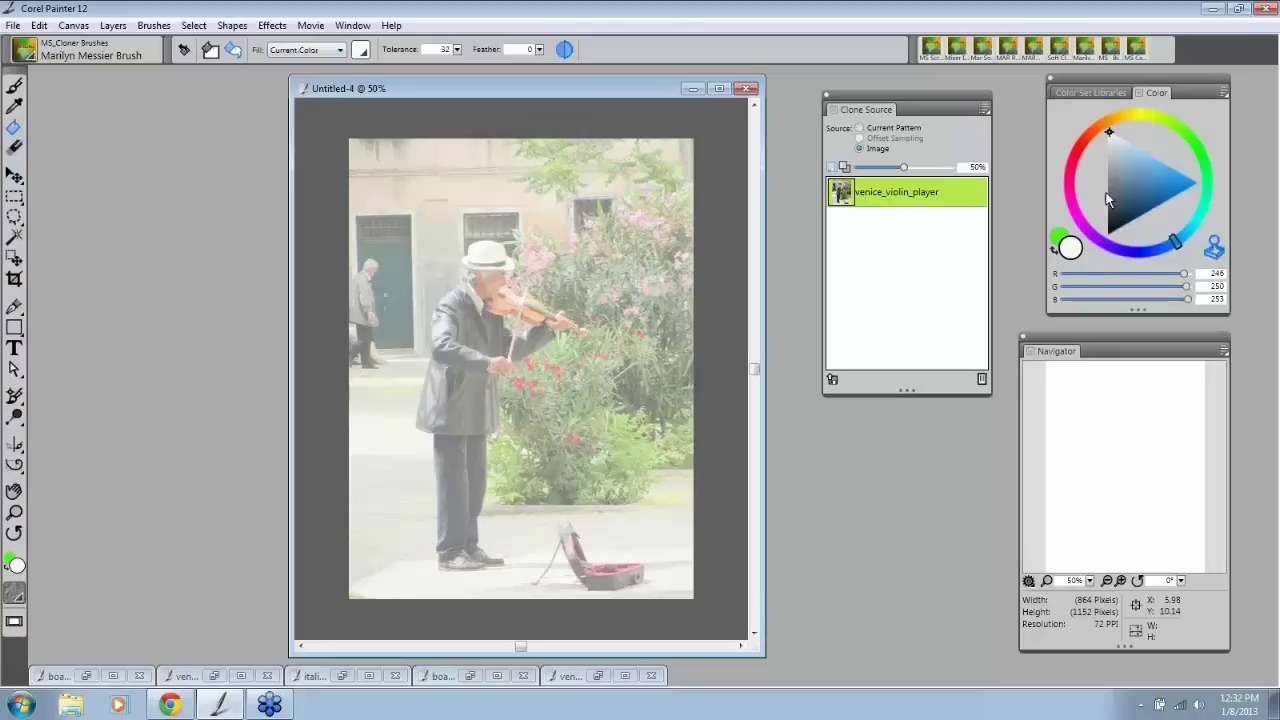
left_click(1076, 218)
left_click_drag(1080, 226, 1075, 214)
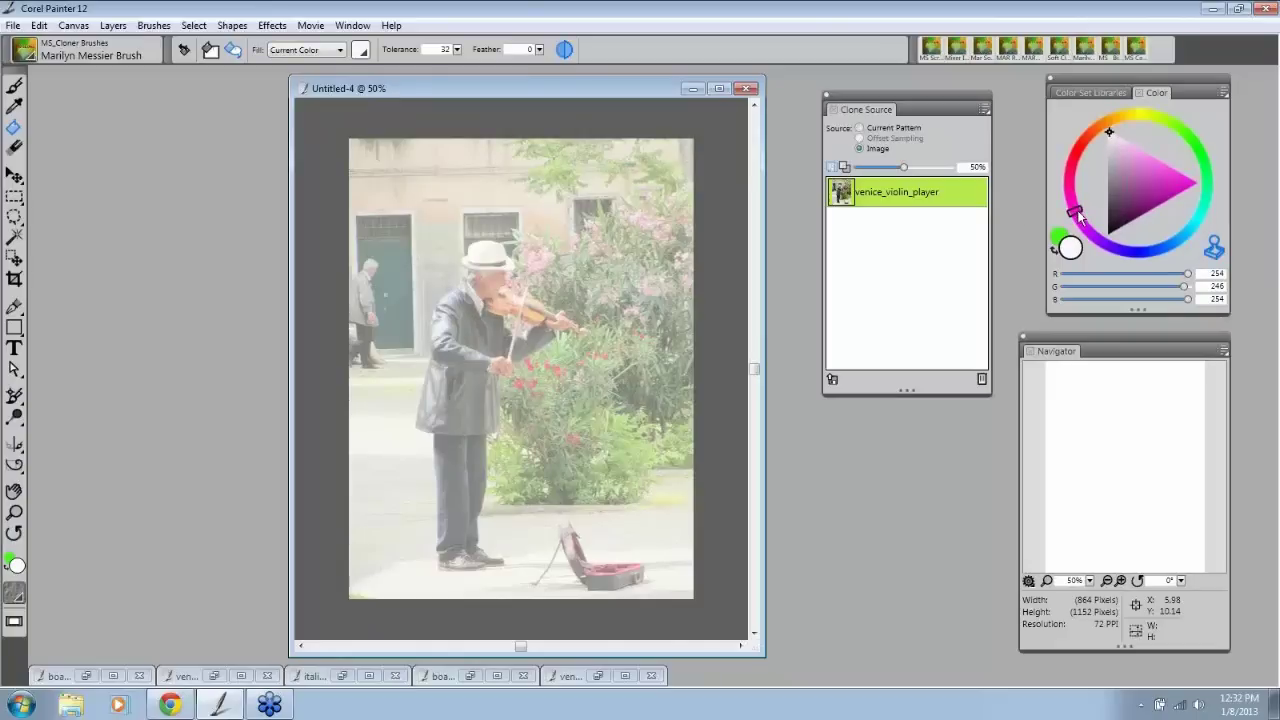
left_click_drag(1078, 214, 1070, 194)
left_click(1165, 181)
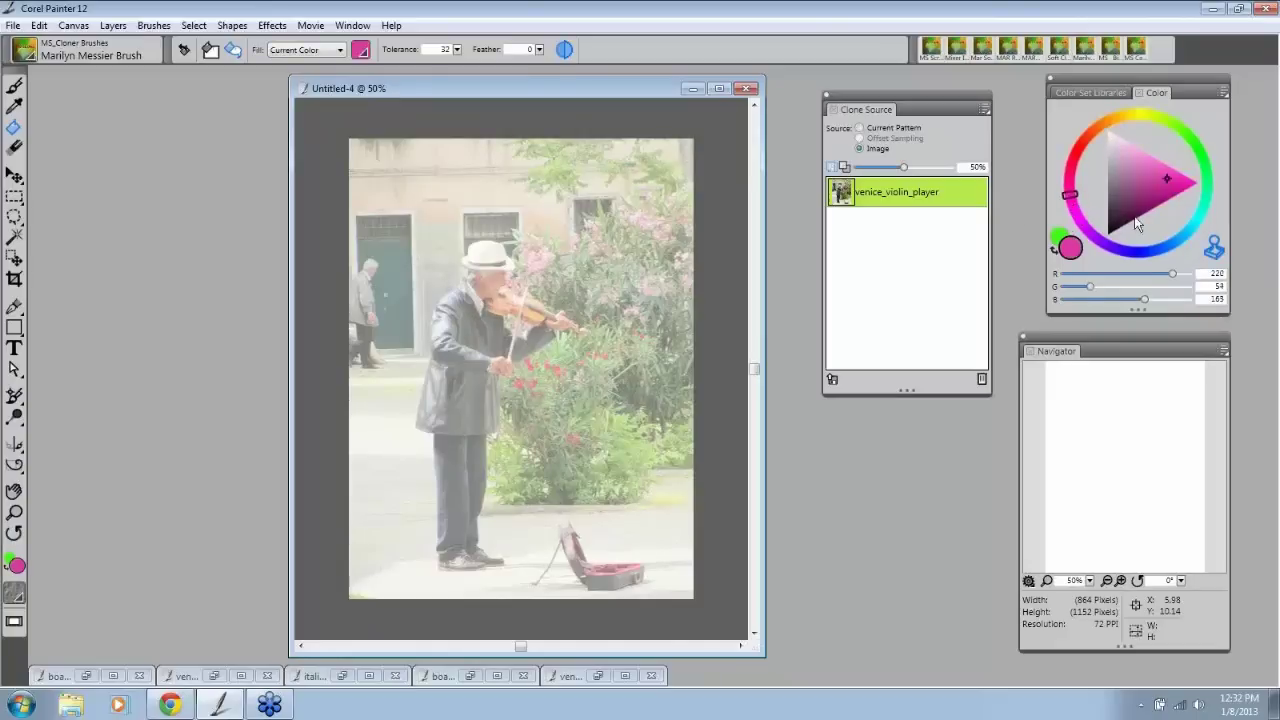
Step: Darken the magenta to RGB 173, 33, 126, fill the clone canvas with it, and toggle the tracing paper off and on
mouse_move(1167, 186)
left_mouse_down()
mouse_move(1166, 204)
mouse_move(1157, 193)
left_mouse_up()
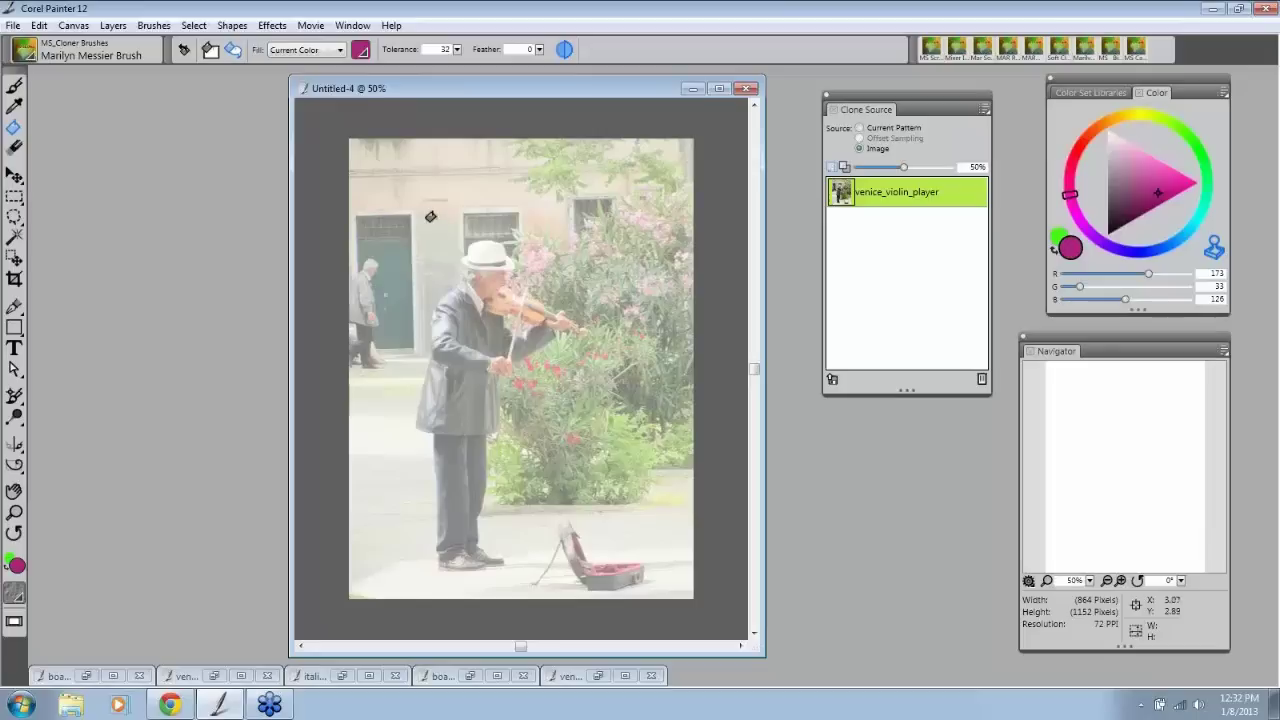
left_click(430, 216)
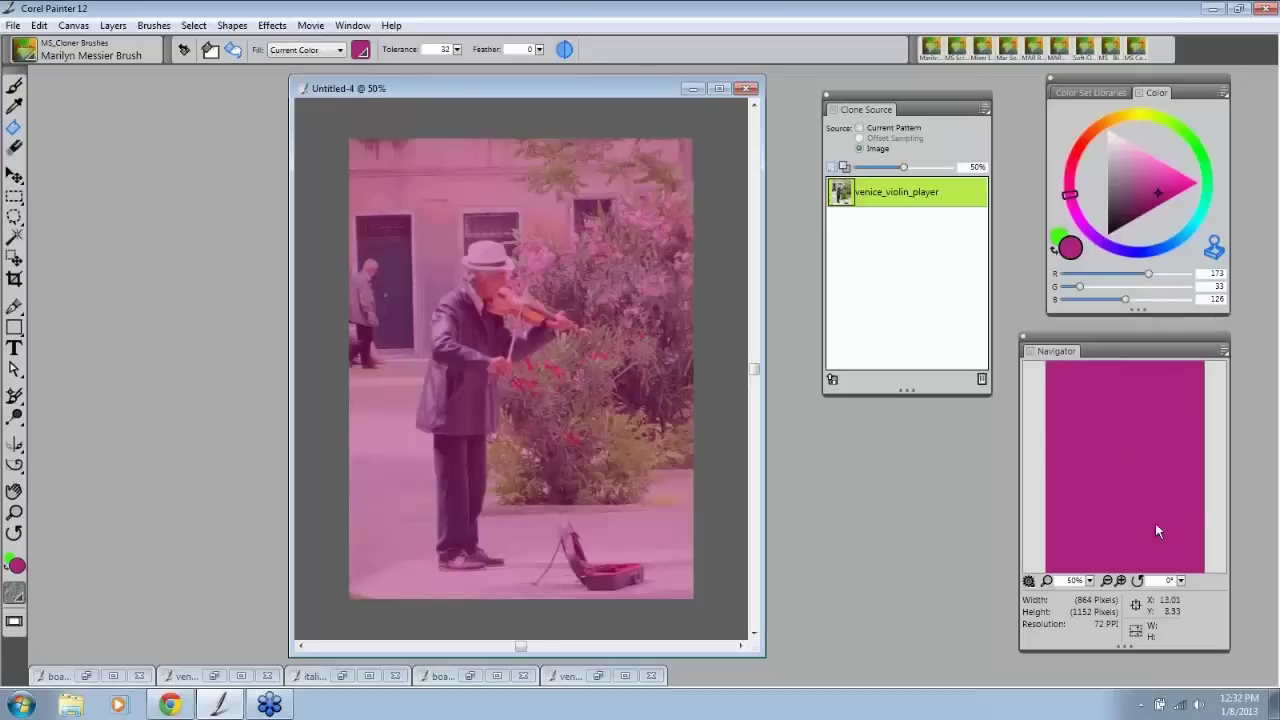
left_click(830, 172)
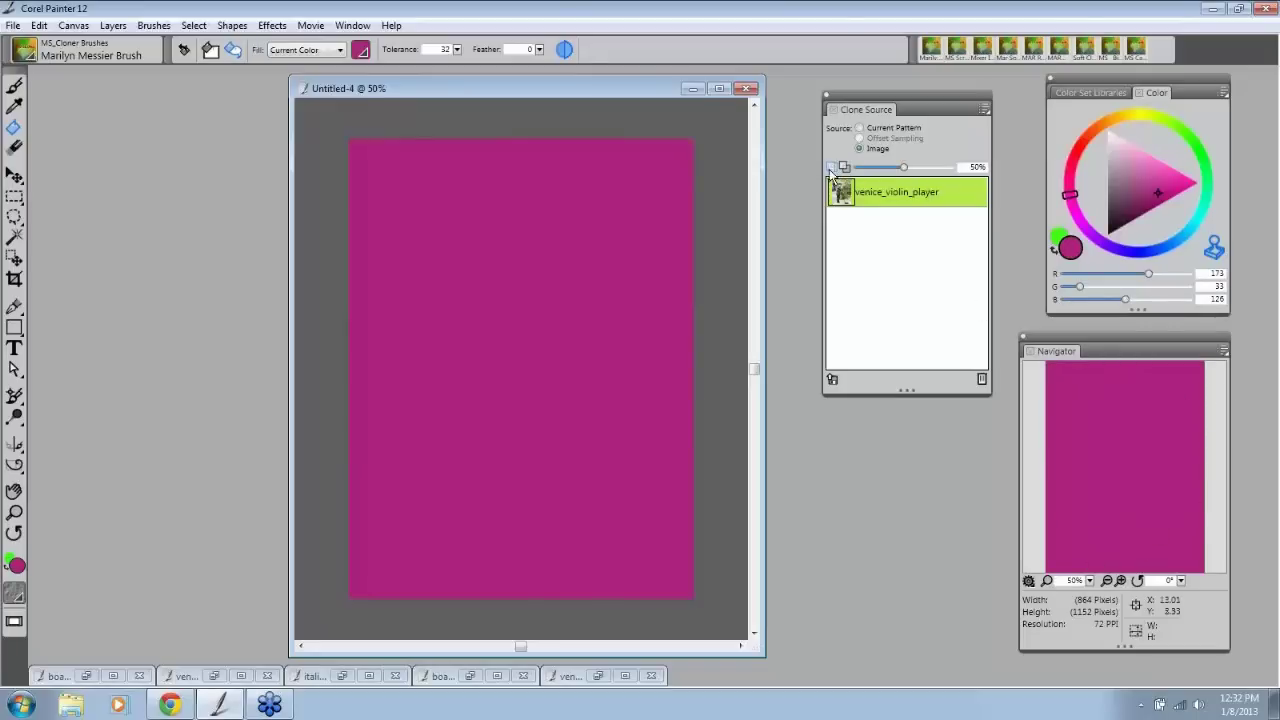
left_click(830, 170)
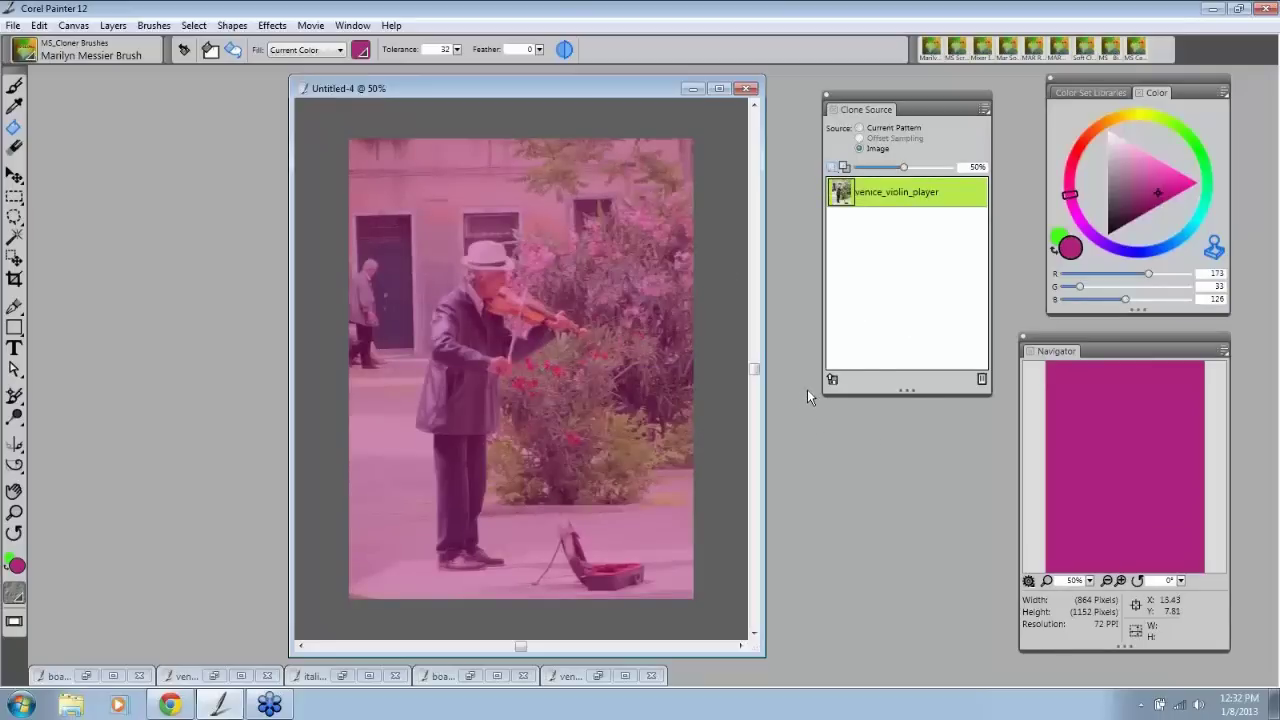
Step: Set the paper color to the current magenta and turn off the tracing paper
left_click(39, 27)
mouse_move(72, 38)
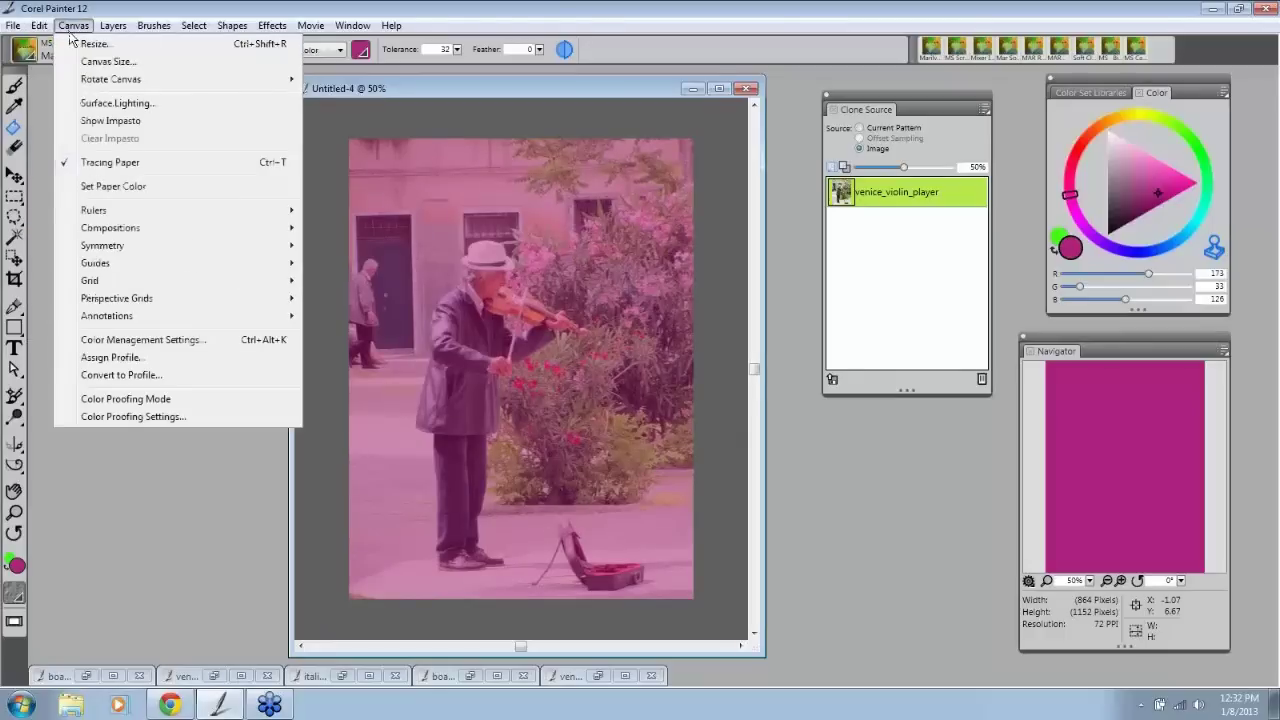
left_click(113, 186)
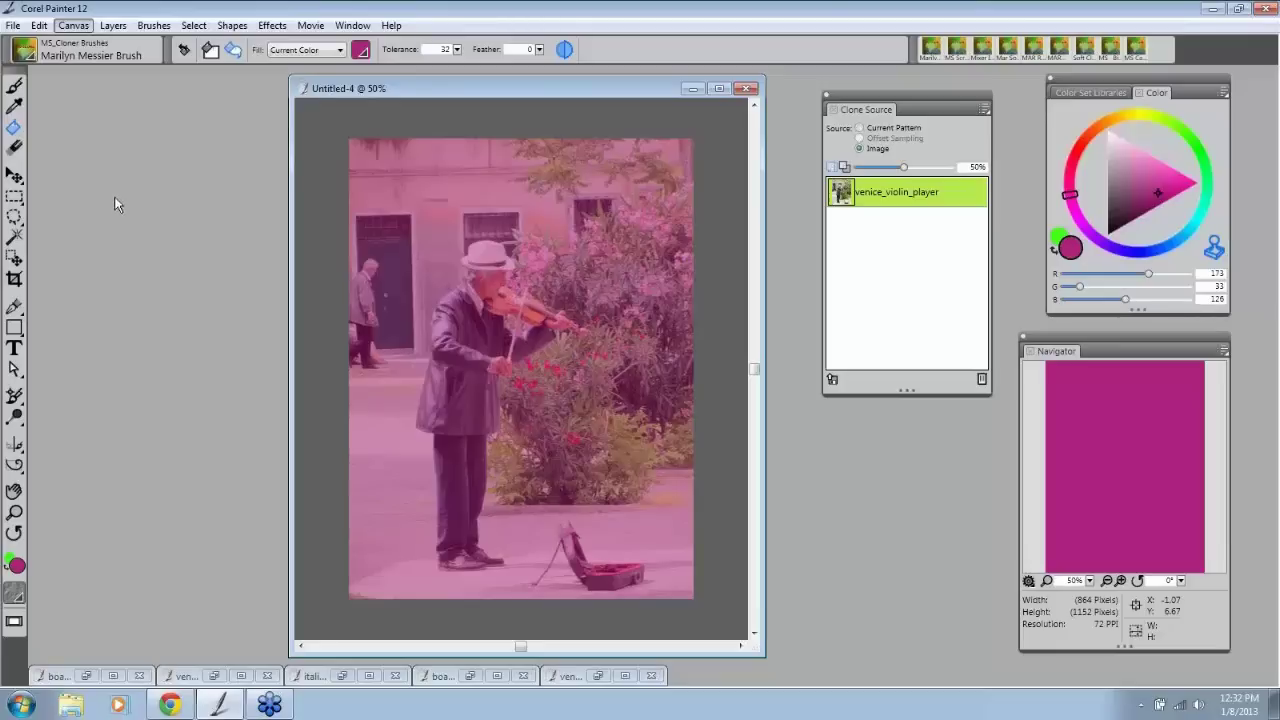
left_click(844, 167)
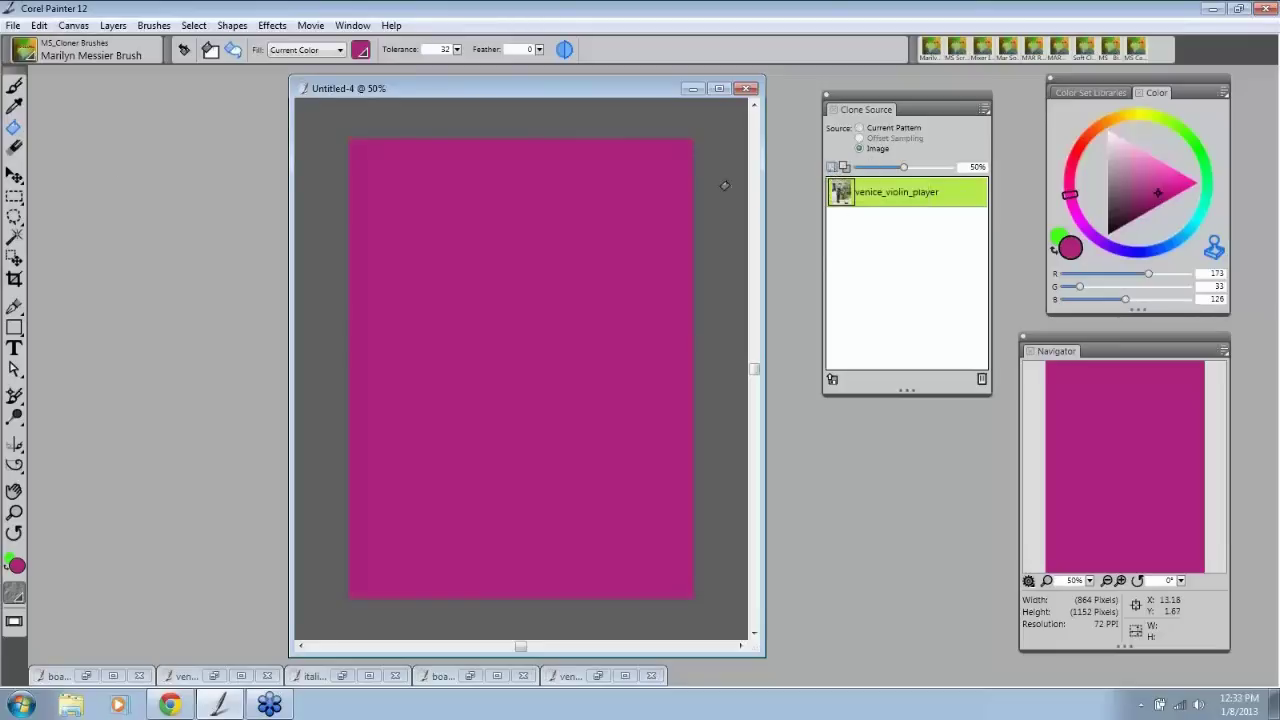
Step: Paint cloned color from the doorway across to the violin with the MS__MUSHY brush, checking it against the tracing paper
left_click(27, 56)
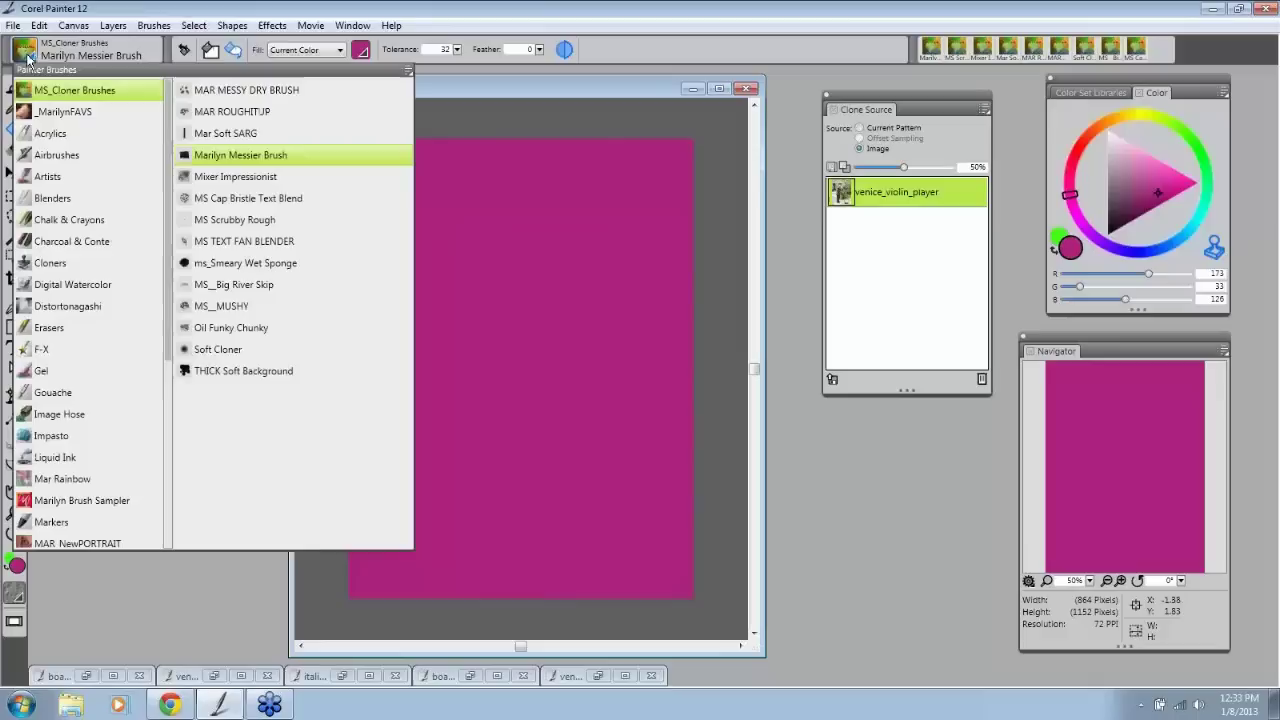
left_click(227, 312)
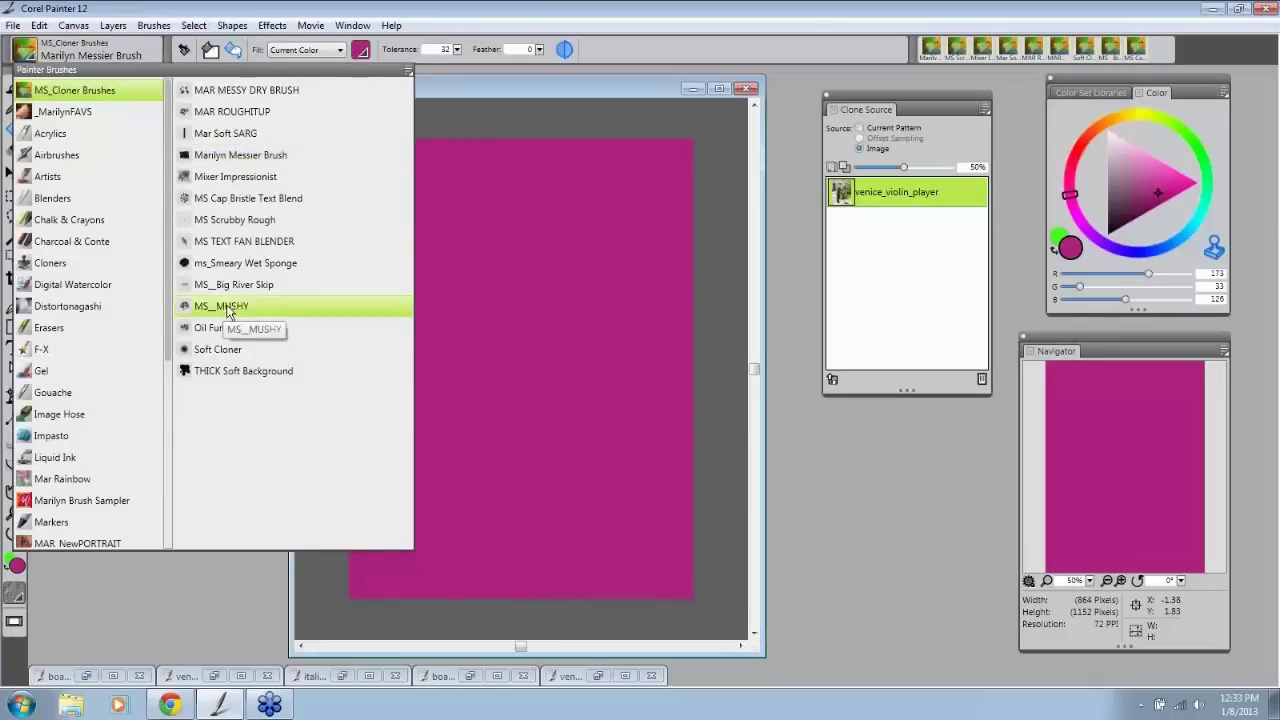
left_click(227, 307)
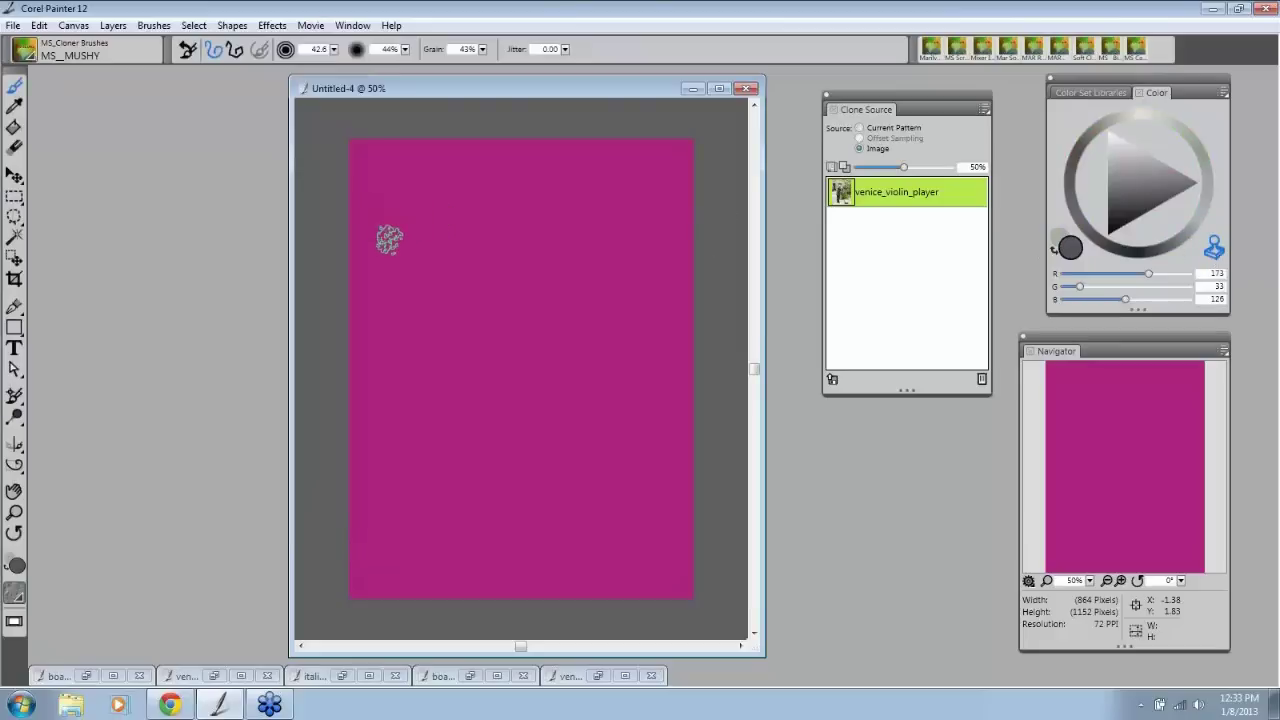
mouse_move(403, 267)
left_mouse_down()
mouse_move(453, 233)
mouse_move(460, 257)
mouse_move(474, 226)
mouse_move(459, 270)
mouse_move(480, 292)
mouse_move(510, 266)
mouse_move(503, 232)
mouse_move(488, 287)
mouse_move(535, 266)
mouse_move(536, 281)
mouse_move(487, 322)
mouse_move(465, 316)
mouse_move(442, 347)
mouse_move(426, 344)
mouse_move(404, 314)
mouse_move(422, 227)
mouse_move(398, 270)
mouse_move(397, 320)
mouse_move(436, 348)
mouse_move(516, 305)
mouse_move(523, 333)
mouse_move(598, 320)
left_mouse_up()
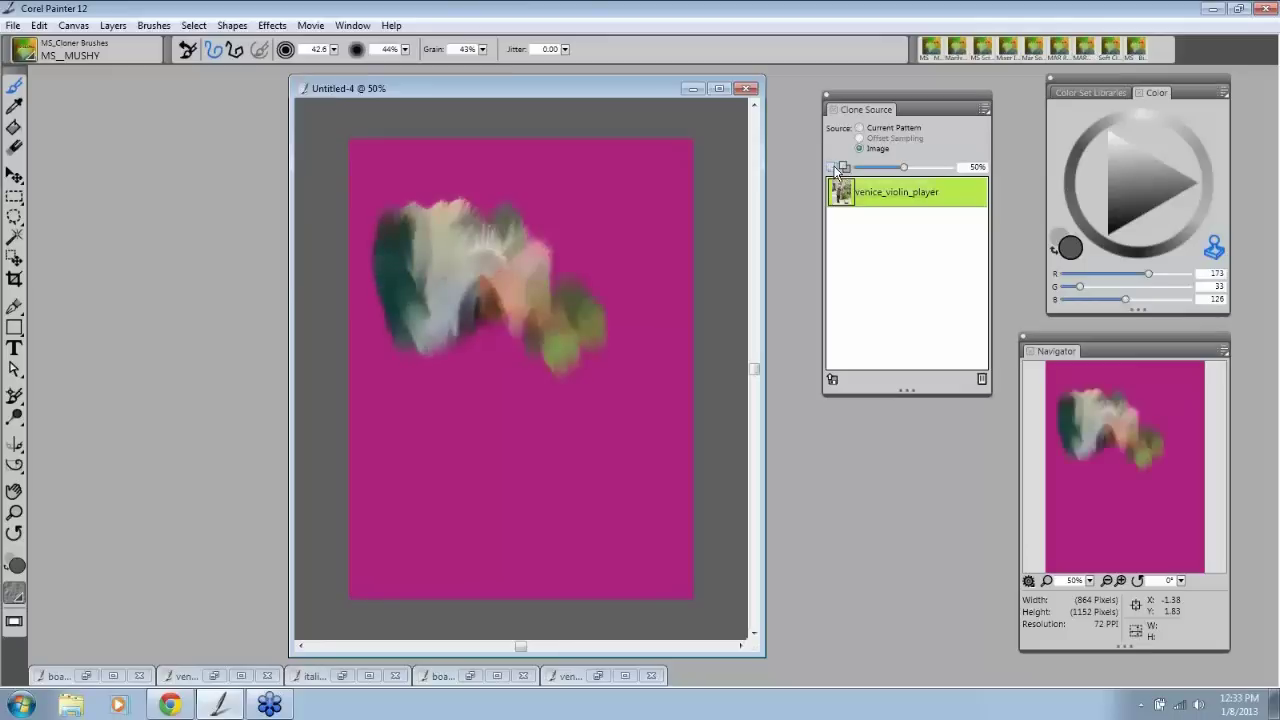
key("ctrl+t")
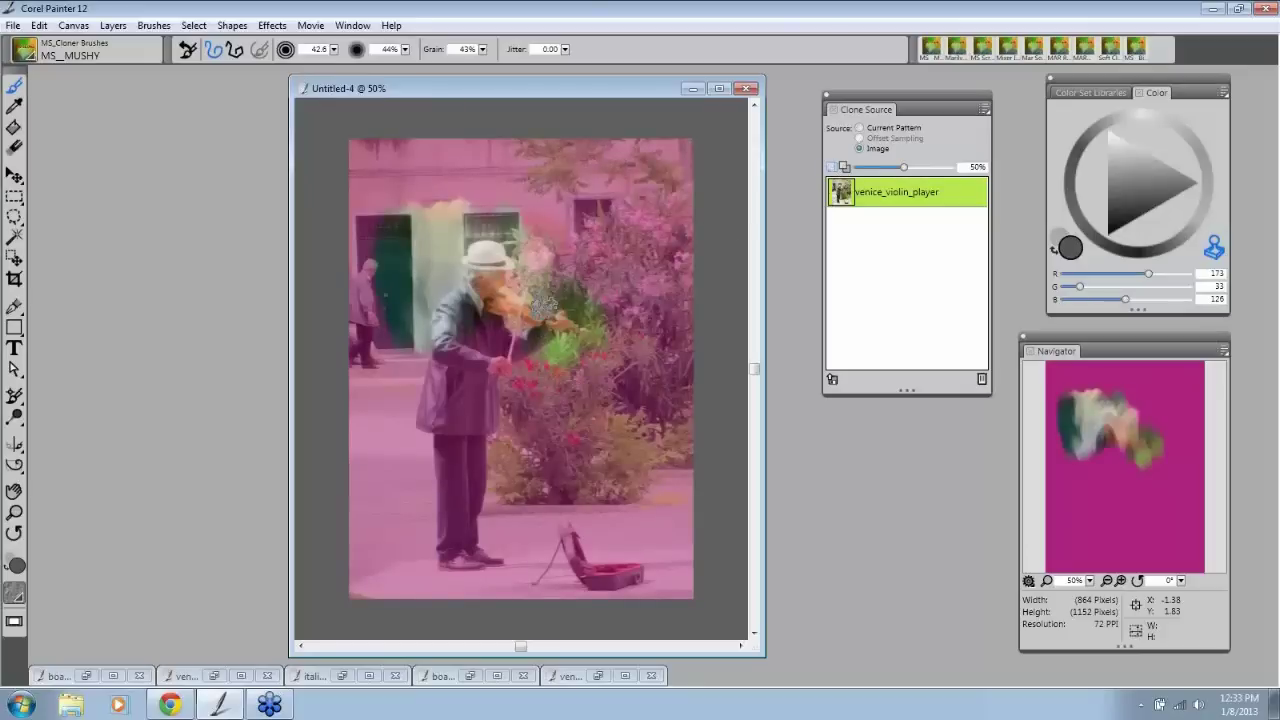
left_click(837, 168)
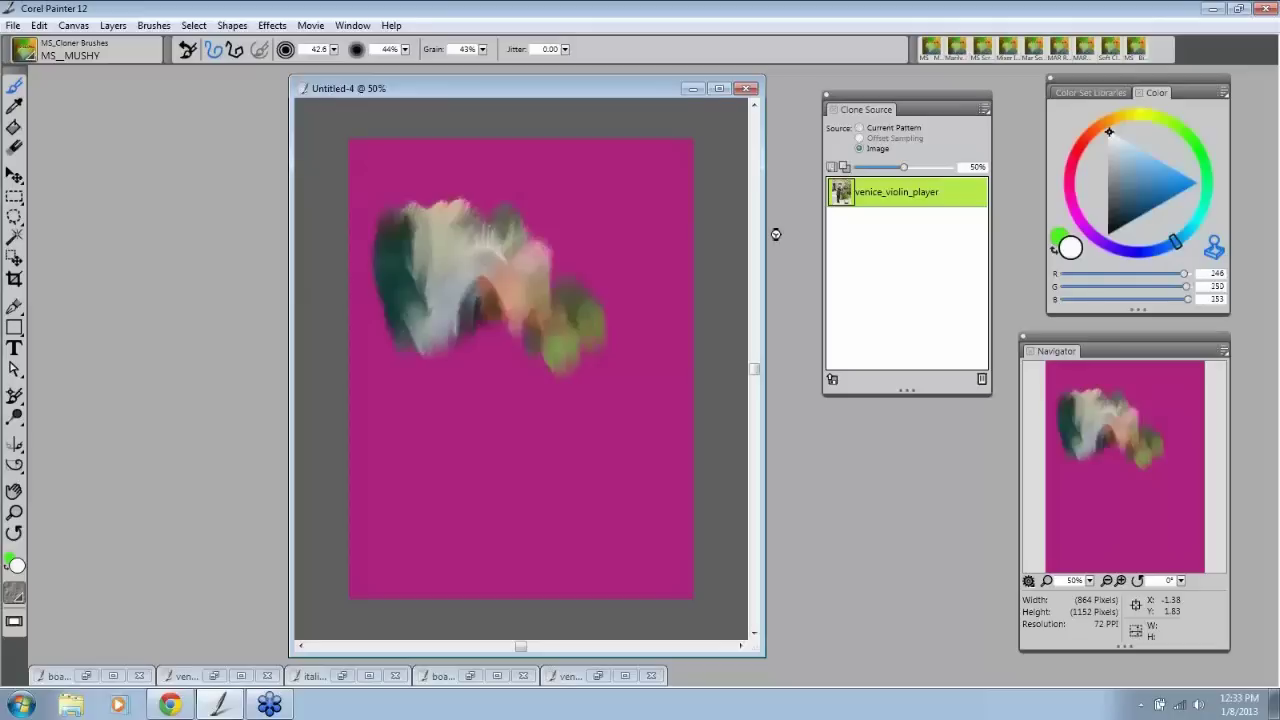
Step: Erase the cloned strokes around the violinist back to the paper color, keeping the doorway strokes, and return to the brush
key("n")
left_click_drag(590, 322, 552, 382)
mouse_move(606, 334)
left_mouse_down()
mouse_move(545, 362)
mouse_move(579, 283)
mouse_move(517, 345)
mouse_move(546, 250)
mouse_move(516, 266)
mouse_move(513, 213)
mouse_move(478, 298)
mouse_move(444, 222)
mouse_move(493, 241)
mouse_move(487, 308)
left_mouse_up()
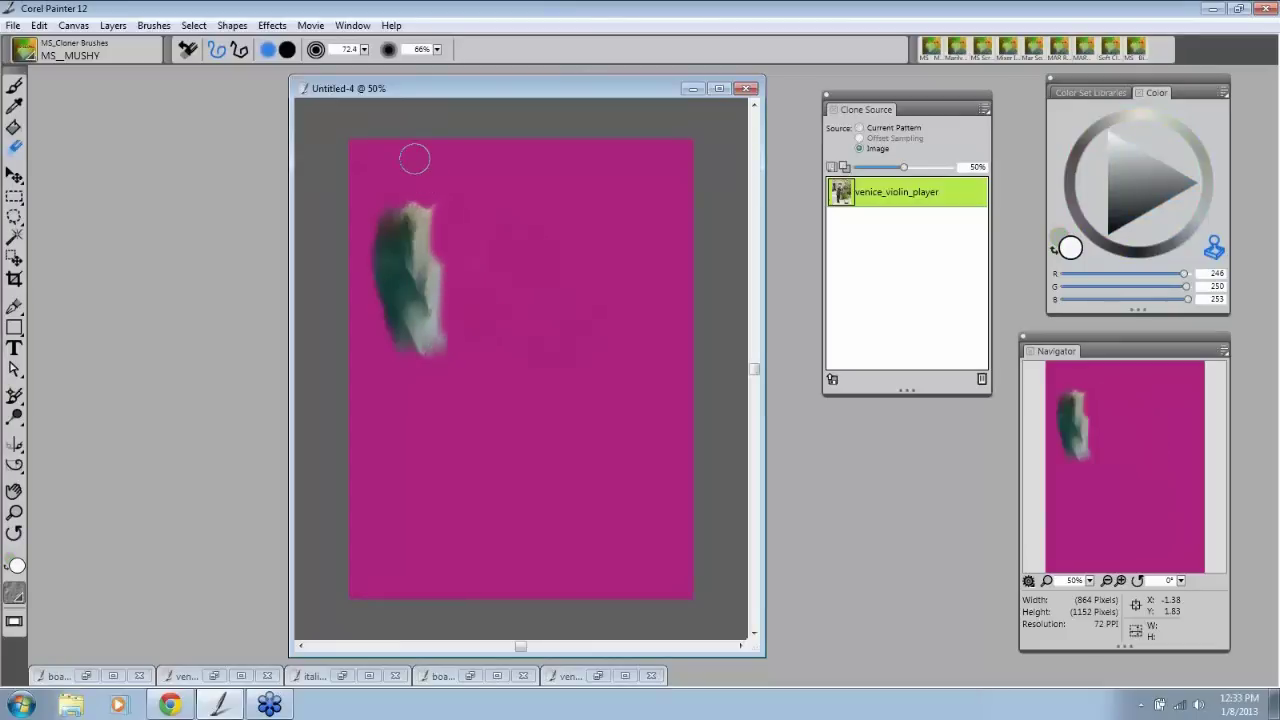
key("b")
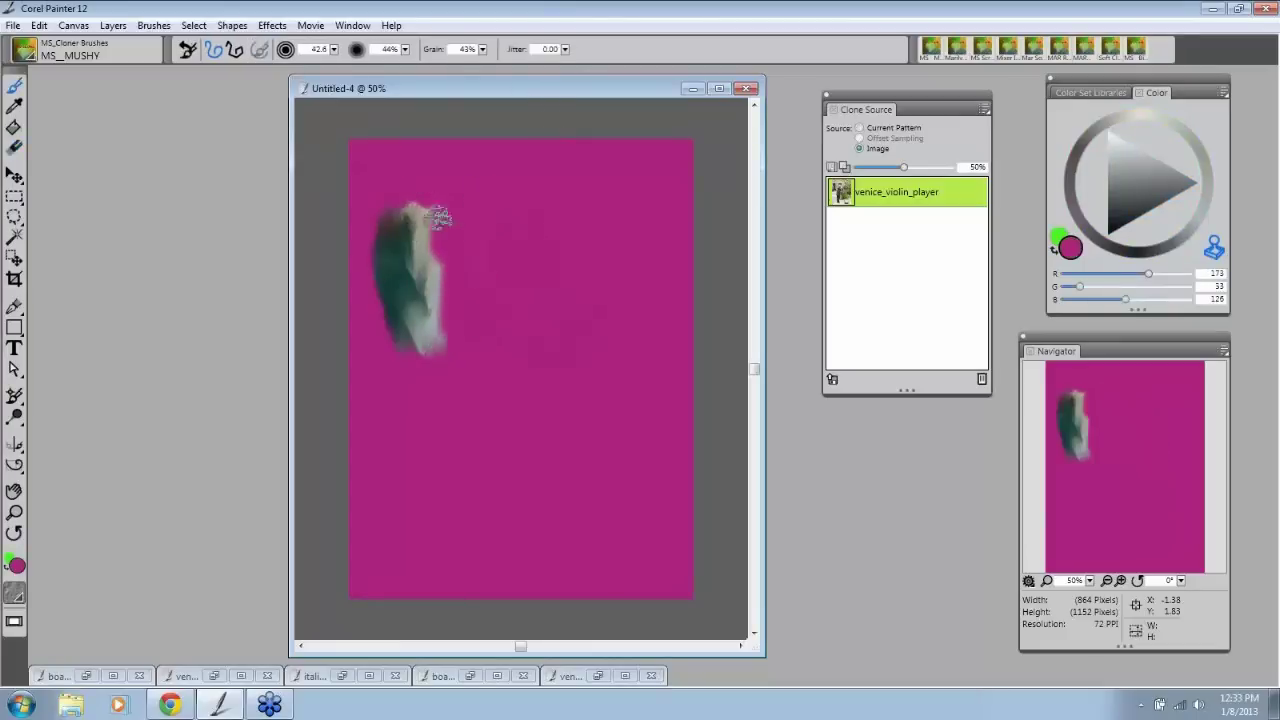
left_click(75, 28)
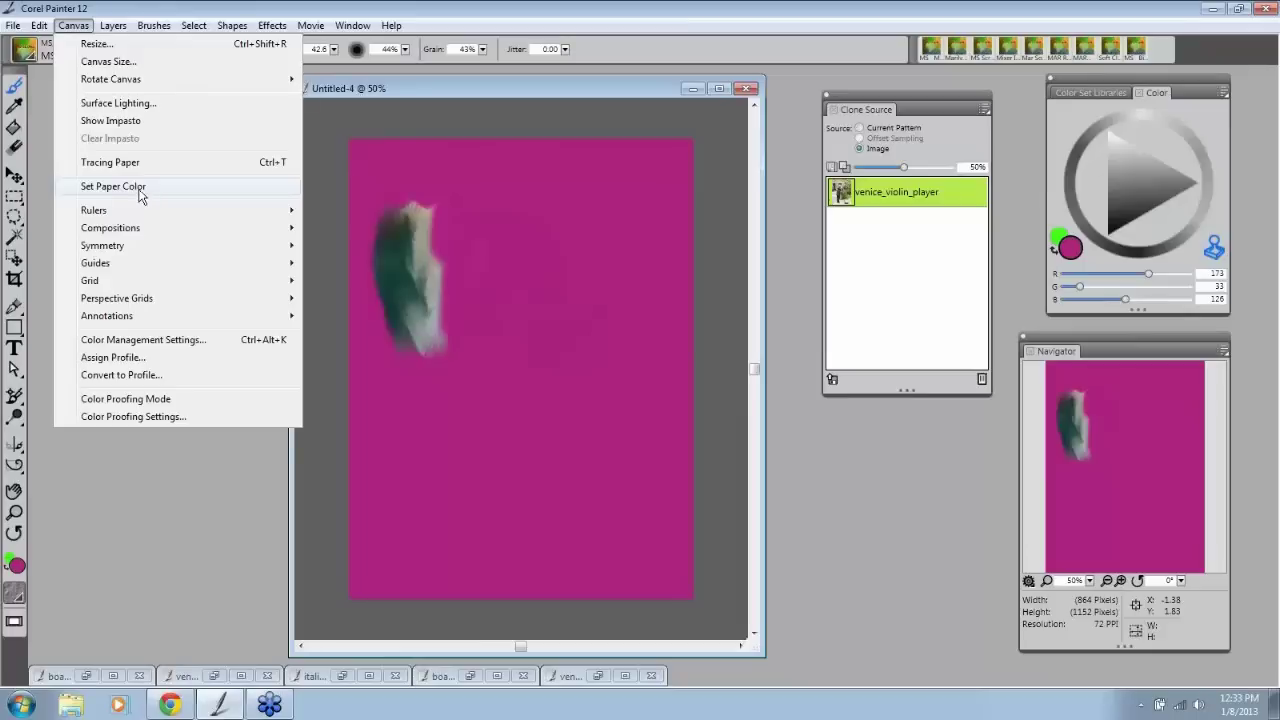
left_click(403, 87)
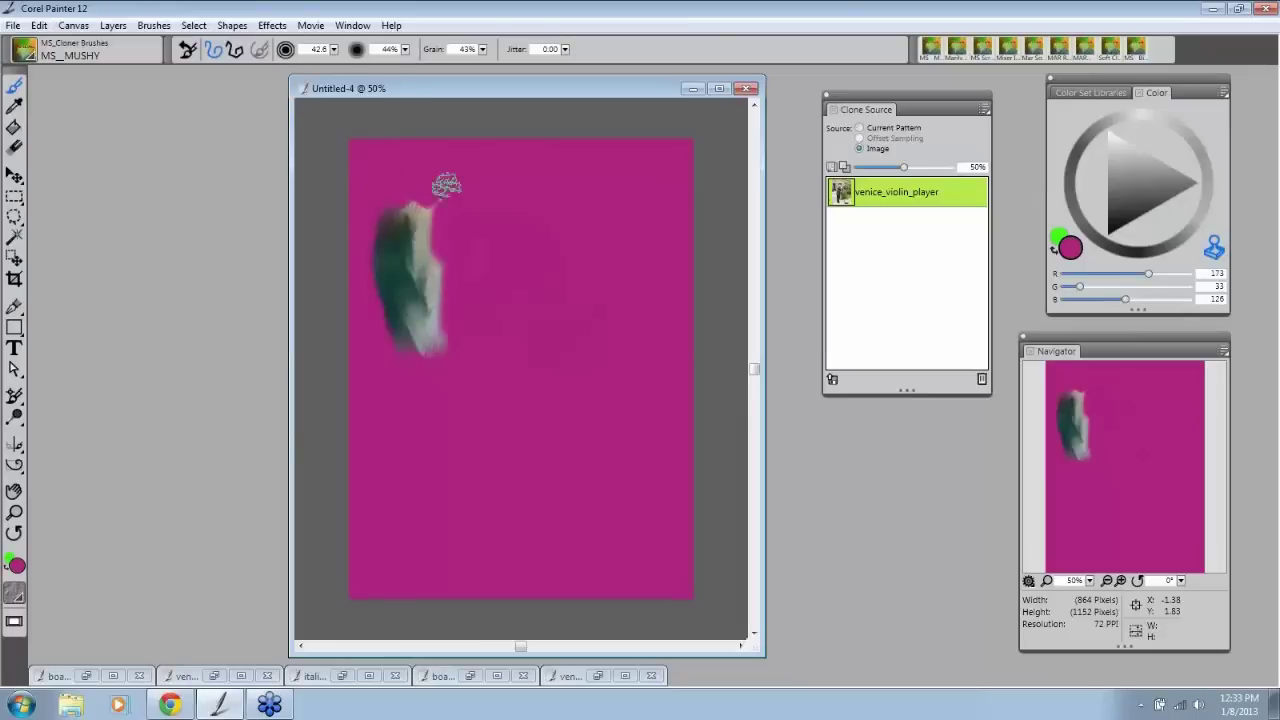
left_click(73, 26)
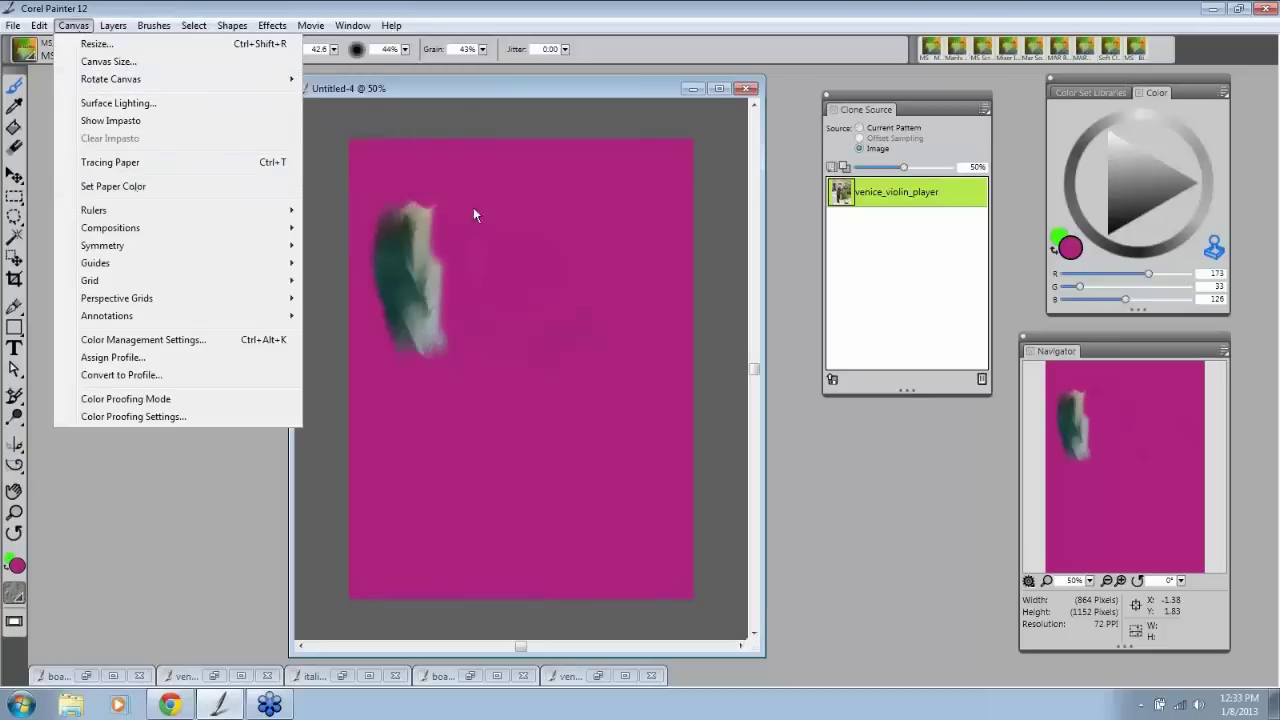
left_click(443, 94)
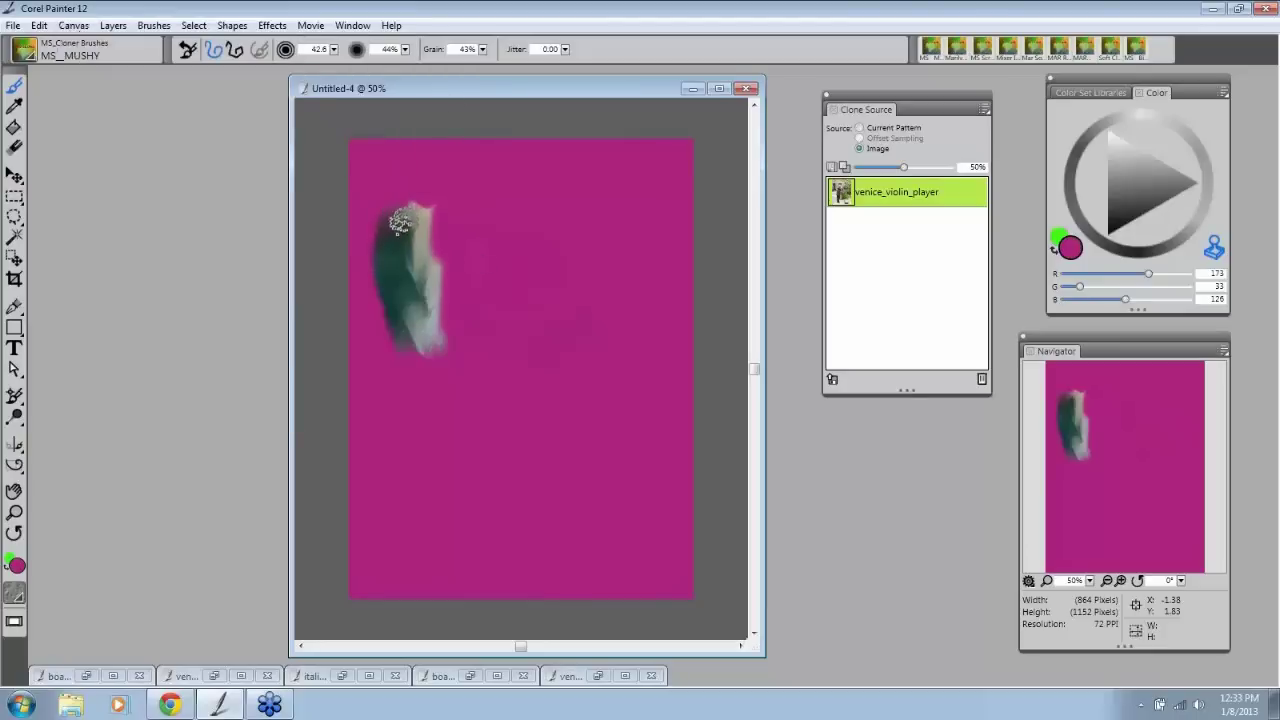
Step: Paint the building wall and foliage along the upper edge with MS__MUSHY, using the tracing paper as a guide and hiding it again
mouse_move(397, 218)
left_mouse_down()
mouse_move(408, 200)
mouse_move(372, 152)
mouse_move(362, 160)
mouse_move(414, 158)
mouse_move(395, 208)
mouse_move(405, 245)
left_mouse_up()
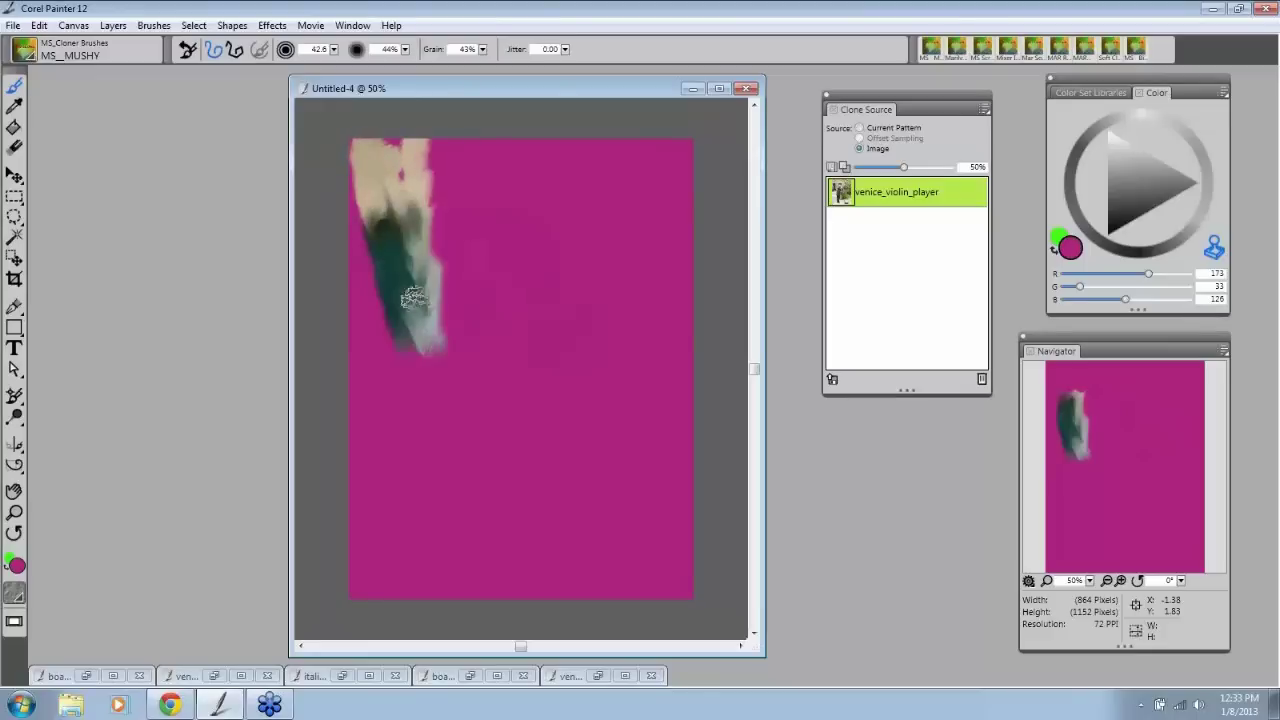
left_click(843, 168)
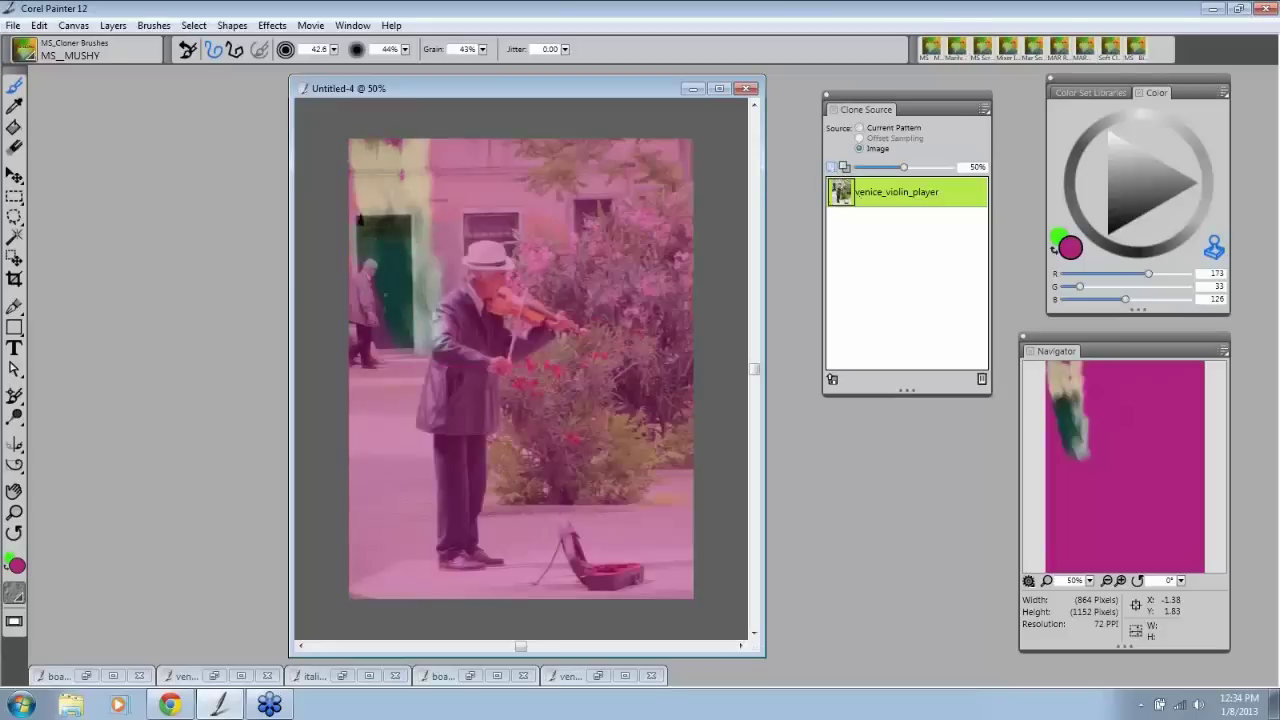
mouse_move(430, 160)
left_mouse_down()
mouse_move(578, 122)
mouse_move(688, 165)
mouse_move(677, 193)
mouse_move(643, 180)
mouse_move(662, 172)
mouse_move(679, 246)
mouse_move(644, 228)
mouse_move(608, 161)
mouse_move(472, 157)
mouse_move(404, 246)
mouse_move(550, 164)
mouse_move(593, 167)
mouse_move(676, 213)
mouse_move(703, 257)
mouse_move(673, 304)
mouse_move(705, 228)
left_mouse_up()
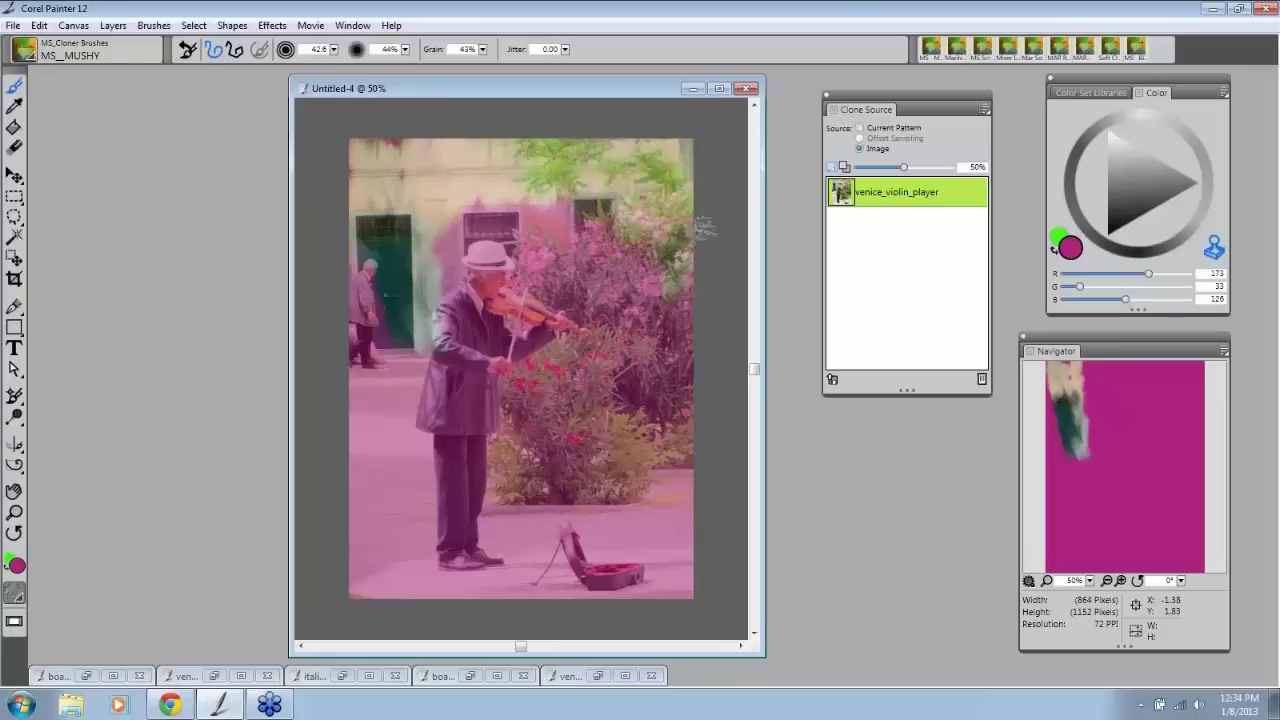
left_click(832, 168)
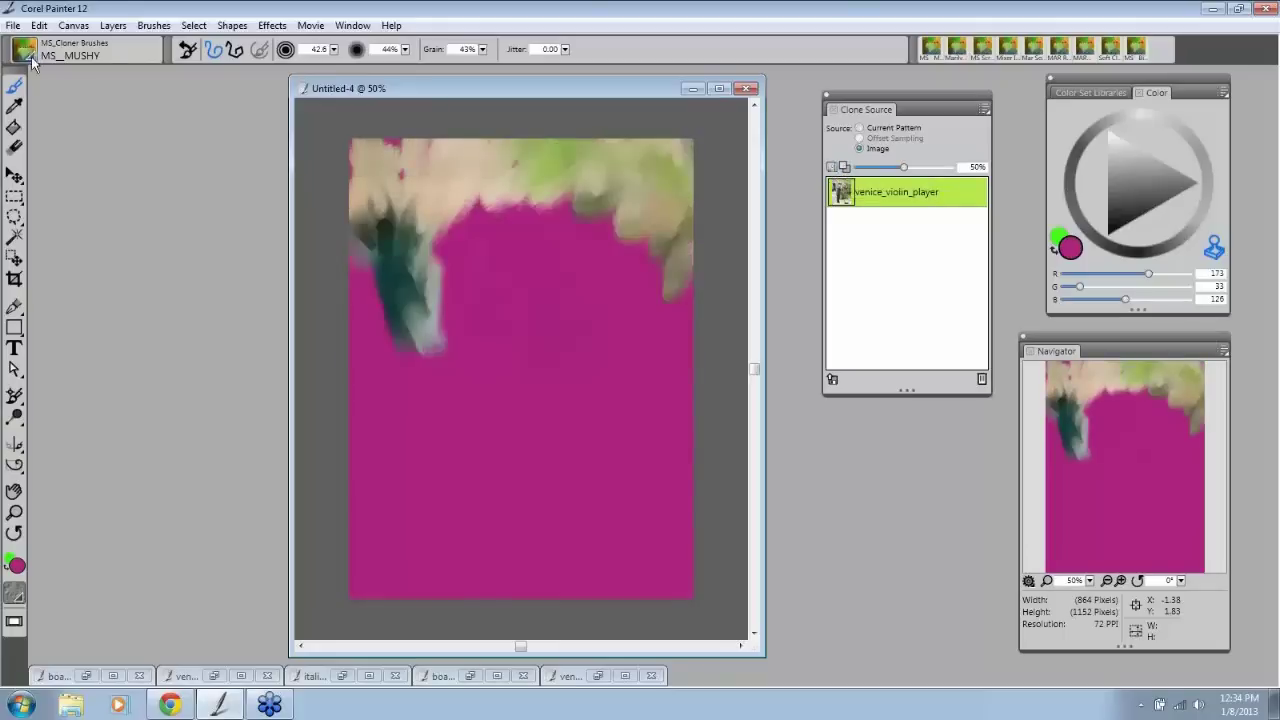
Step: Blend the painted wall, foliage and doorway into the magenta ground with the MS TEXT FAN BLENDER brush, checking the tracing paper
left_click(24, 56)
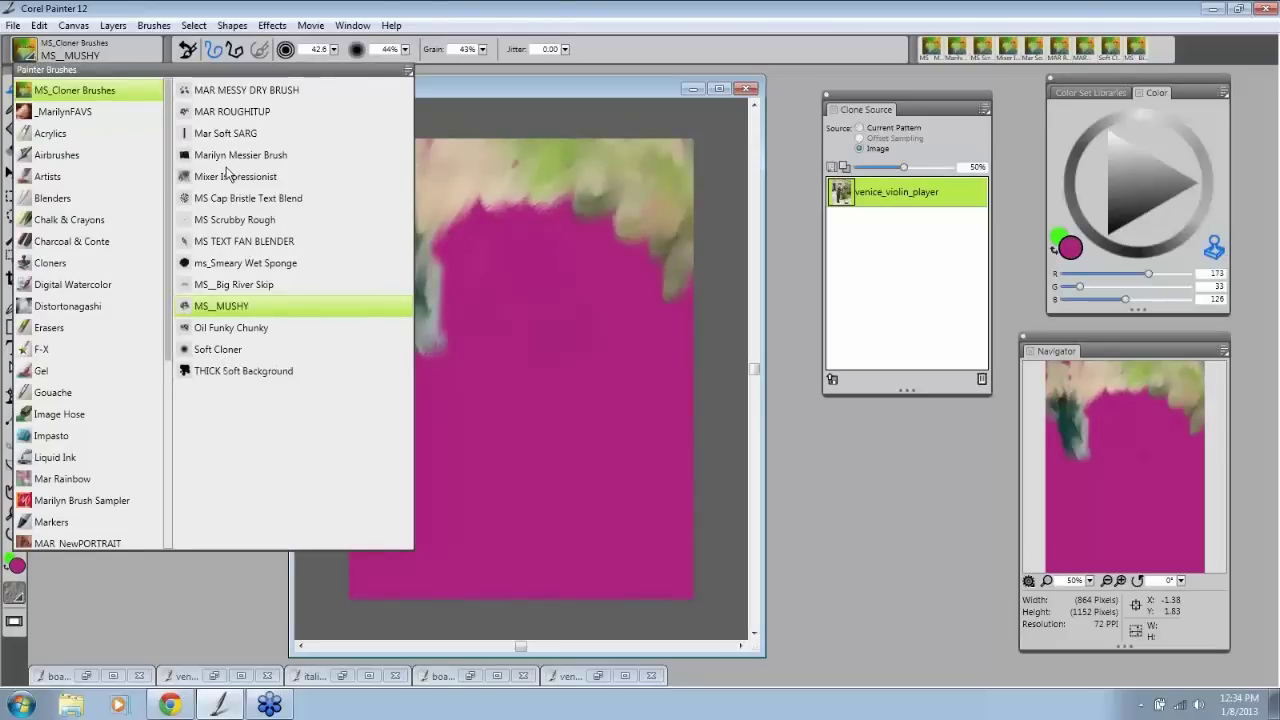
left_click(220, 238)
mouse_move(400, 220)
left_mouse_down()
mouse_move(439, 190)
mouse_move(459, 199)
mouse_move(503, 160)
mouse_move(648, 178)
mouse_move(685, 208)
mouse_move(685, 305)
left_mouse_up()
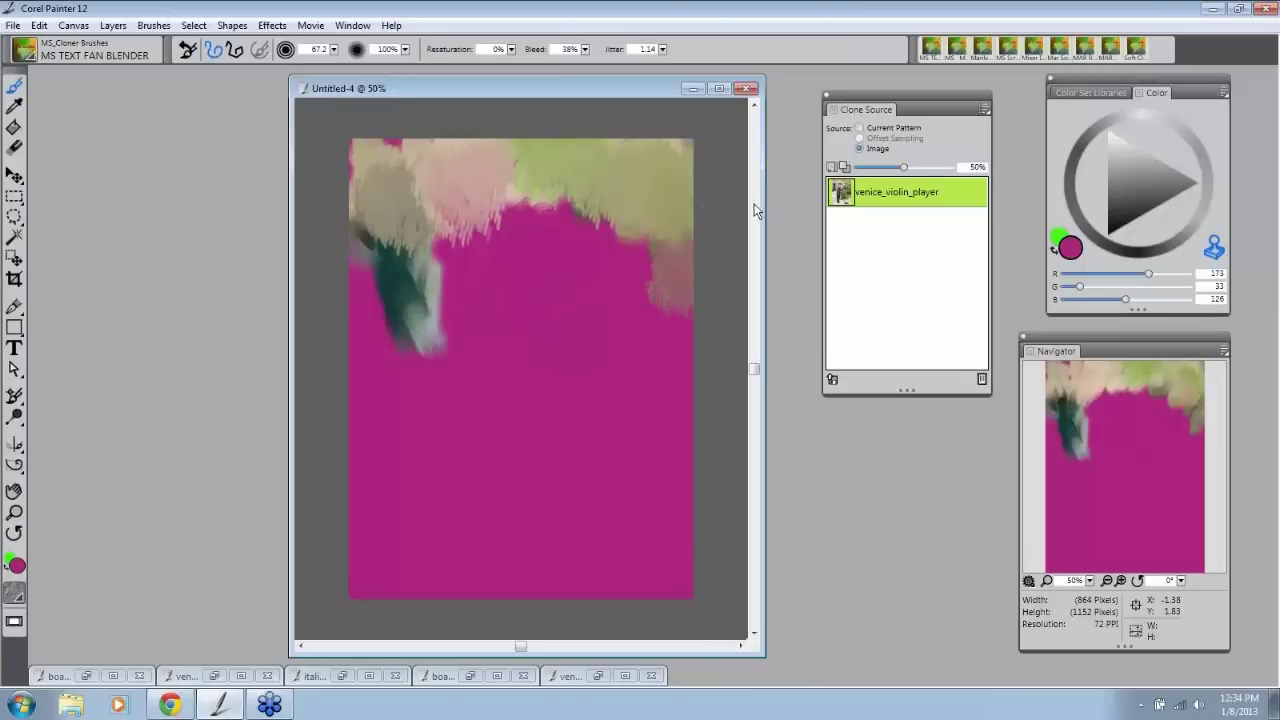
left_click(842, 168)
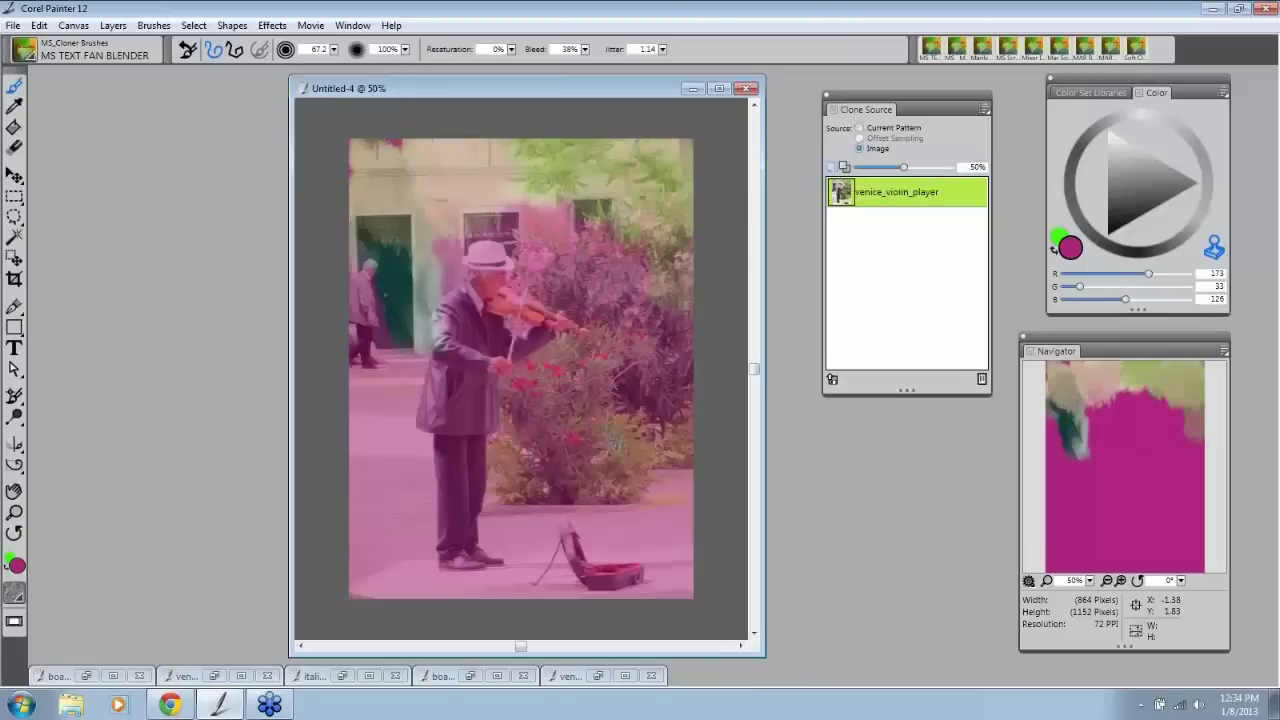
left_click(842, 168)
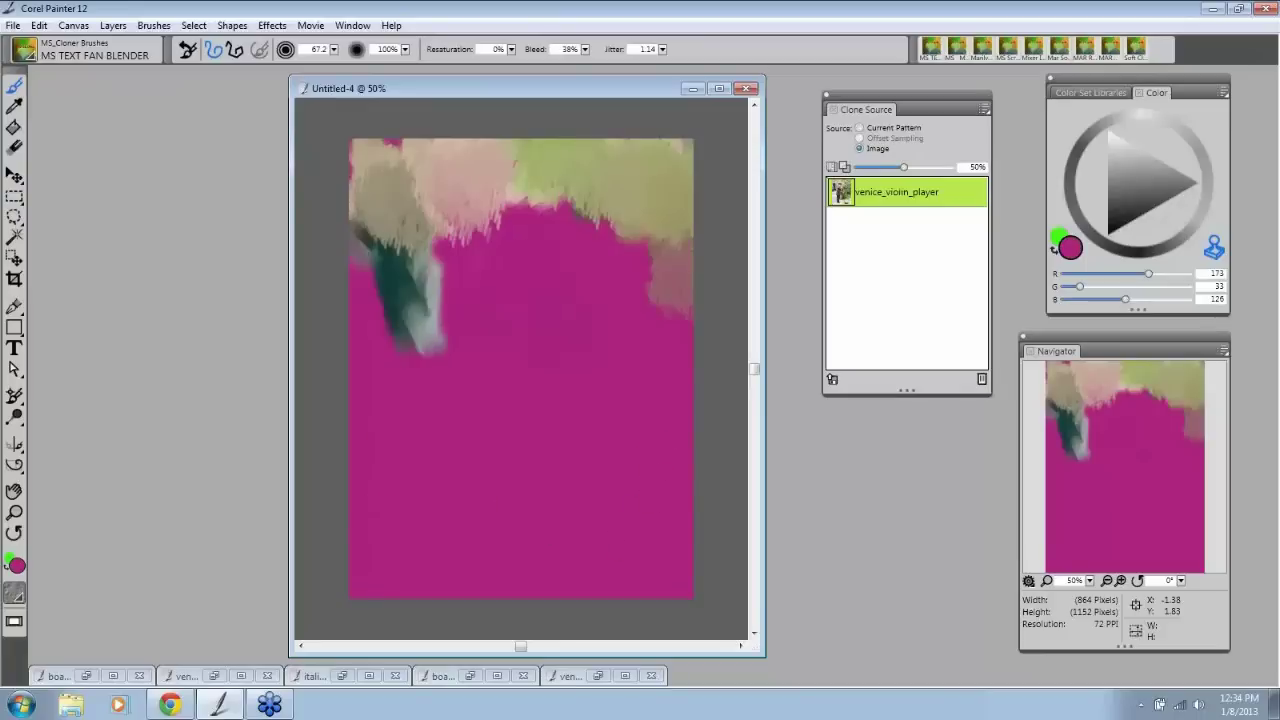
mouse_move(394, 327)
left_mouse_down()
mouse_move(383, 277)
mouse_move(425, 333)
mouse_move(360, 337)
mouse_move(402, 300)
mouse_move(428, 326)
mouse_move(383, 377)
left_mouse_up()
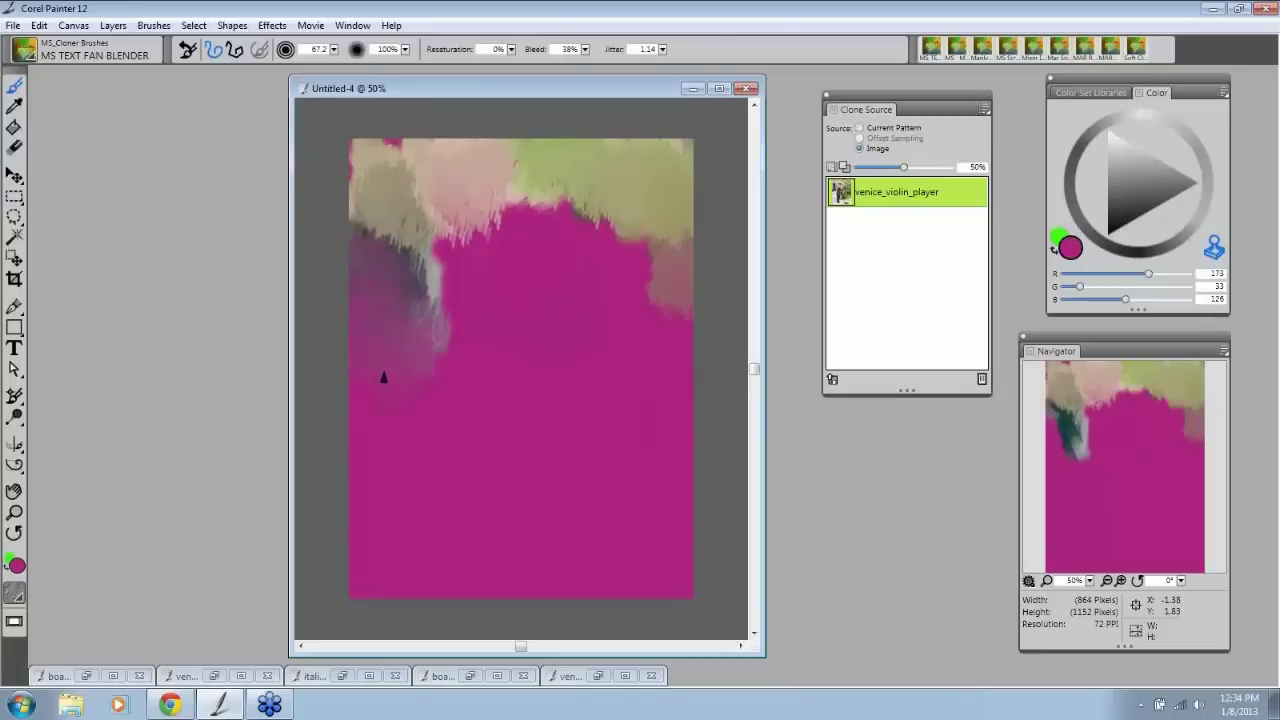
mouse_move(635, 242)
left_mouse_down()
mouse_move(676, 343)
mouse_move(634, 190)
mouse_move(614, 226)
mouse_move(541, 192)
mouse_move(488, 229)
mouse_move(435, 237)
mouse_move(387, 278)
mouse_move(397, 338)
mouse_move(371, 278)
mouse_move(369, 217)
left_mouse_up()
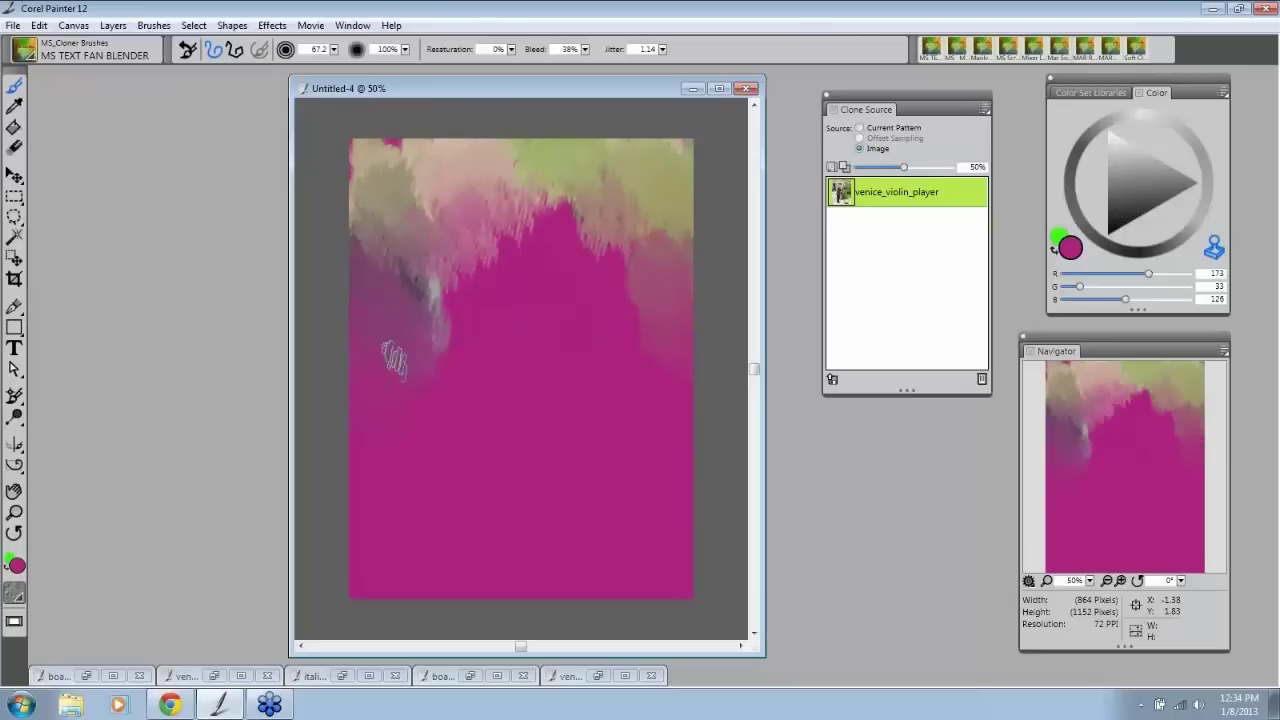
Step: Add broken strokes over the blended wall and foliage with the Mixer Impressionist brush and show the tracing paper
left_click(35, 57)
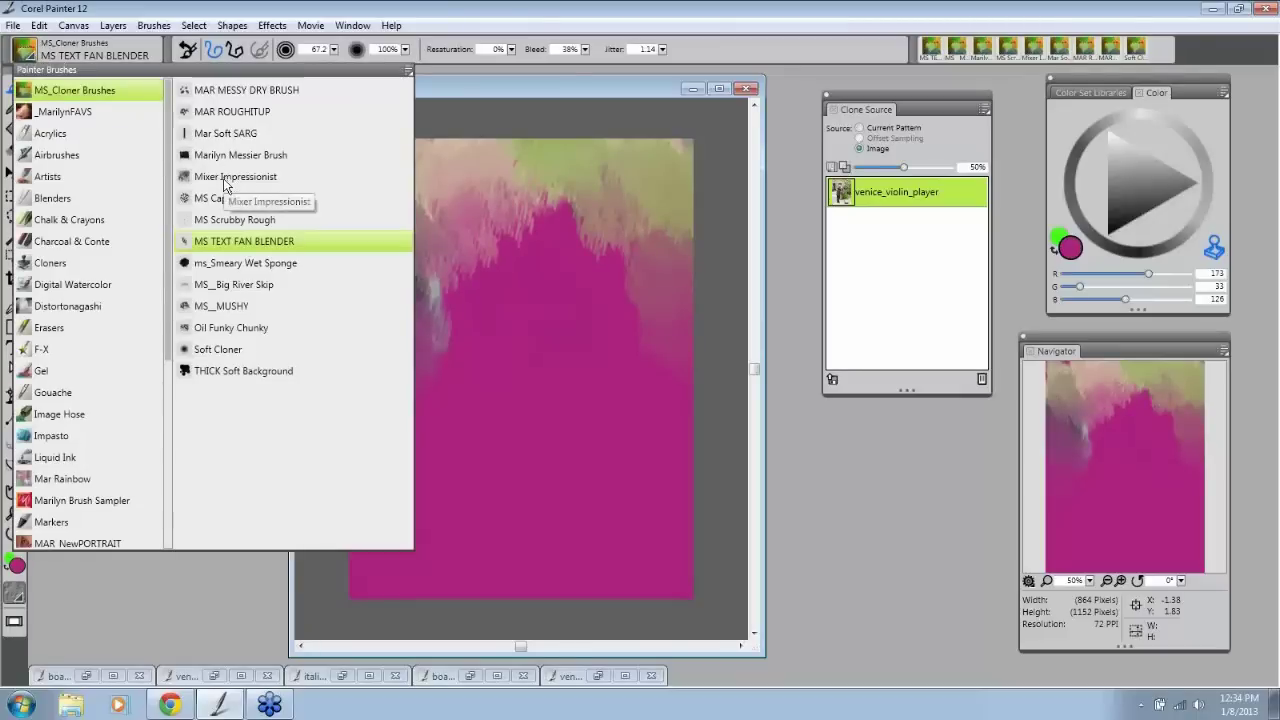
left_click(230, 178)
mouse_move(386, 178)
left_mouse_down()
mouse_move(394, 213)
mouse_move(530, 149)
mouse_move(604, 204)
mouse_move(672, 214)
mouse_move(675, 306)
mouse_move(677, 257)
mouse_move(575, 215)
mouse_move(486, 228)
mouse_move(441, 276)
mouse_move(387, 248)
mouse_move(443, 385)
mouse_move(423, 296)
mouse_move(465, 244)
mouse_move(588, 184)
left_mouse_up()
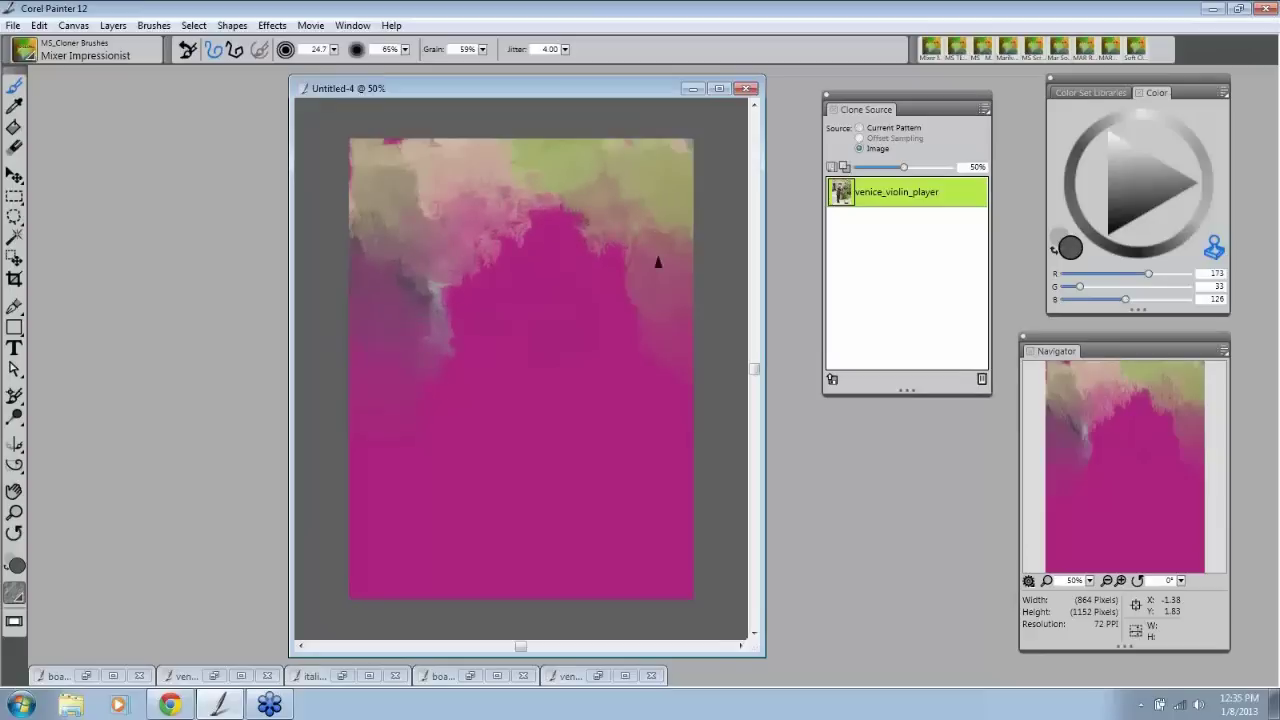
left_click(833, 169)
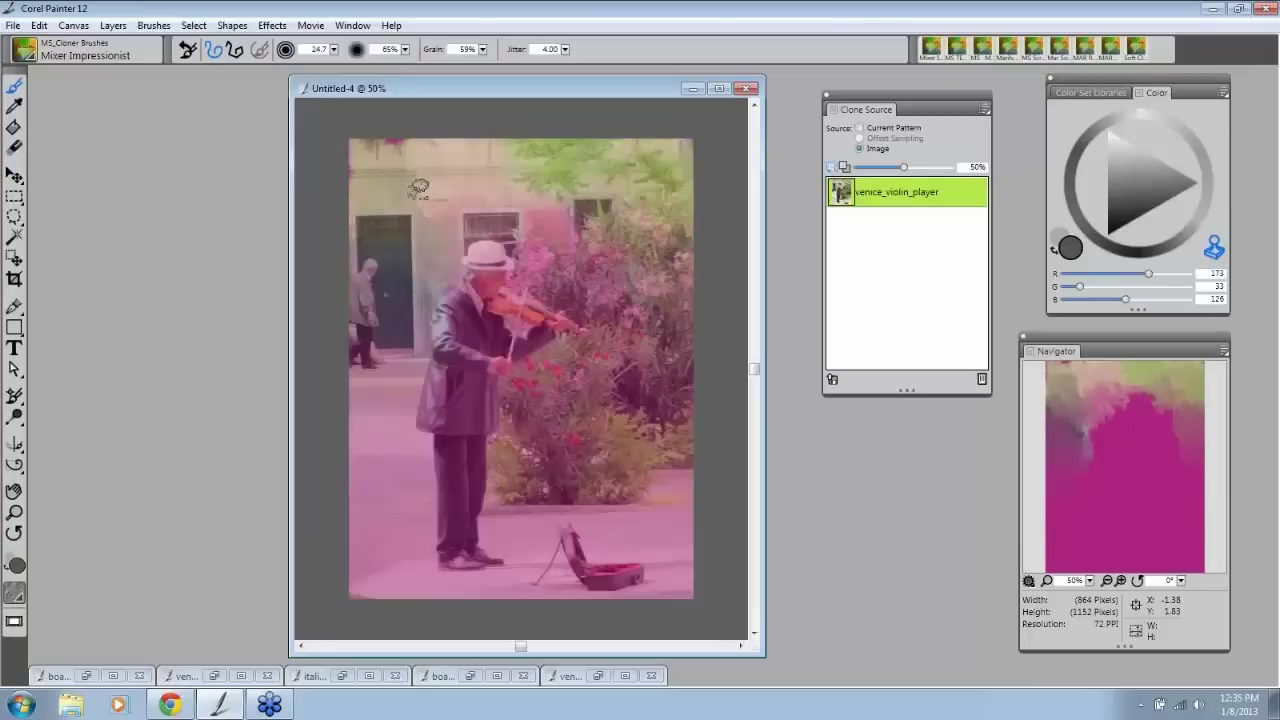
Step: Paint the violinist's chest with the MS Cap Bristle Text Blend brush, using clone color and 36% resaturation with the tracing paper hidden
left_click(24, 50)
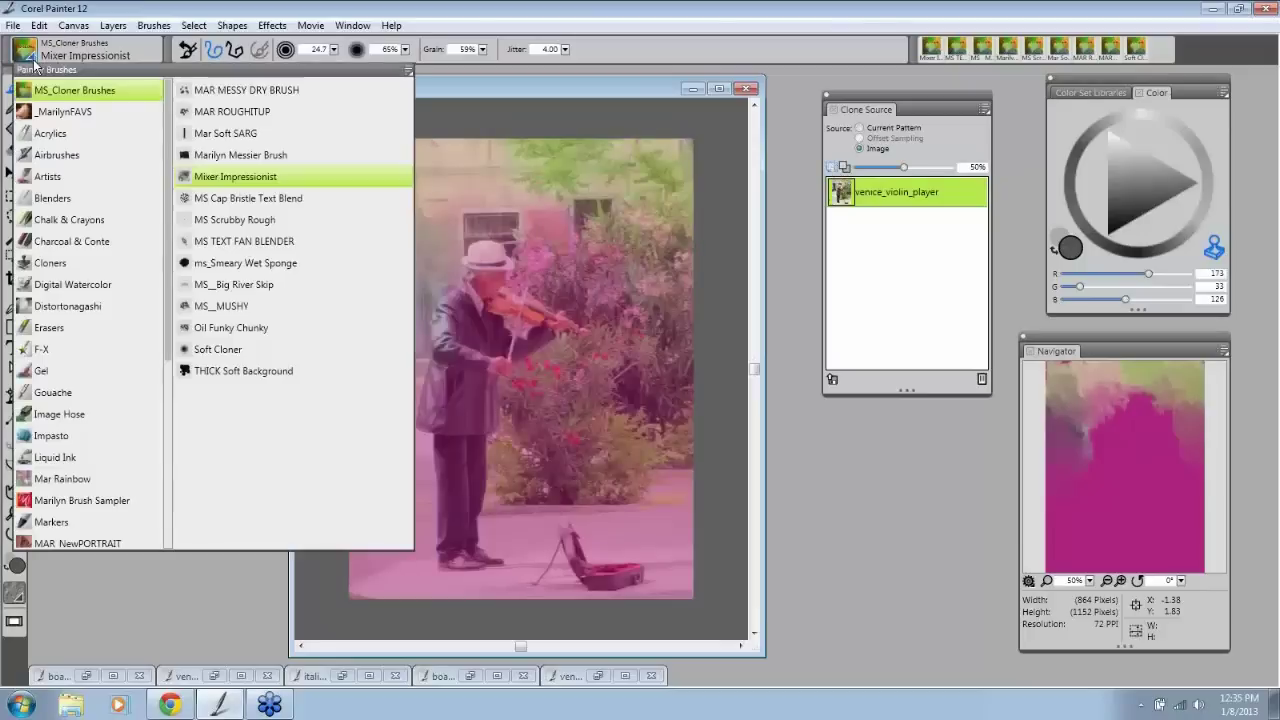
left_click(226, 198)
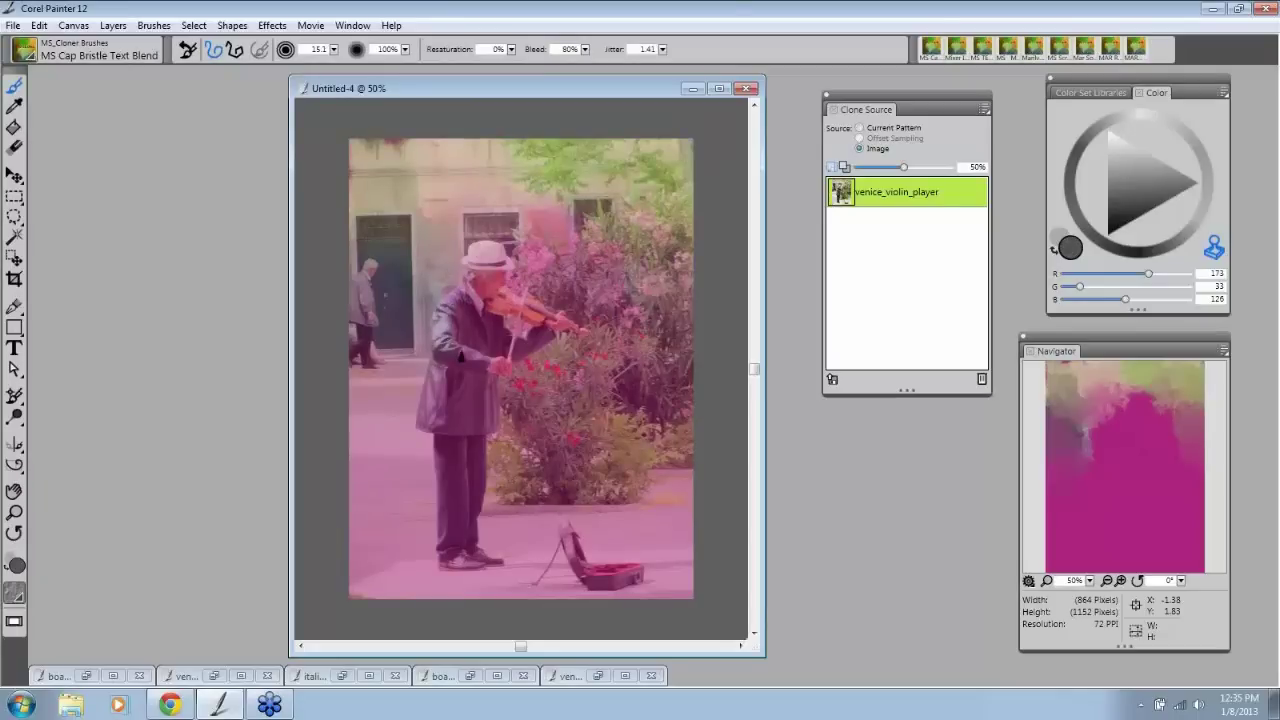
left_click(834, 167)
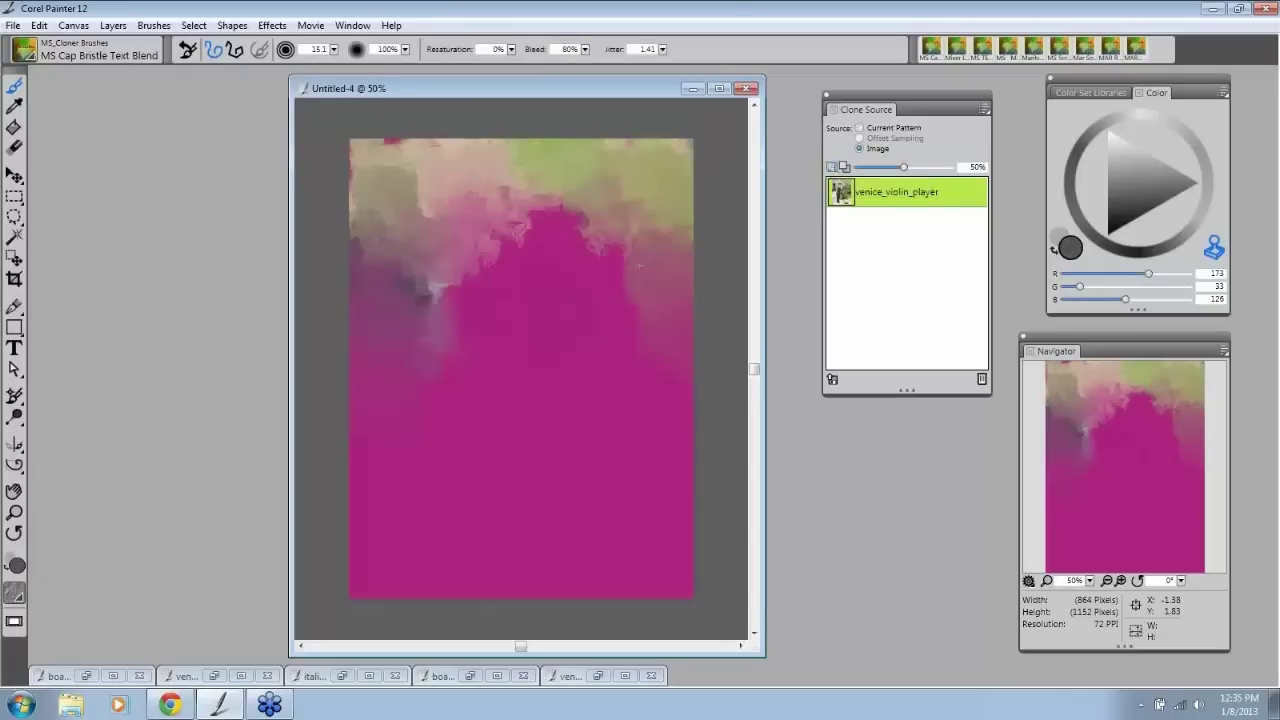
left_click(1214, 248)
left_click(511, 50)
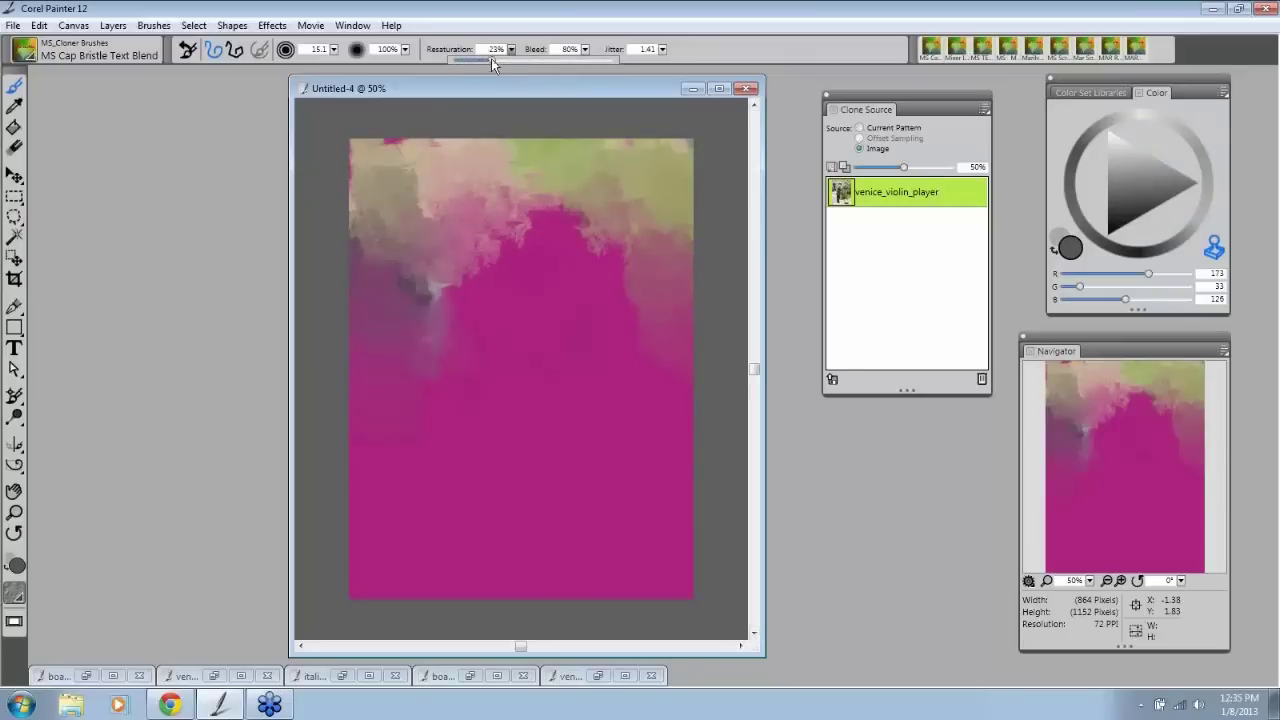
left_click_drag(491, 58, 503, 60)
mouse_move(487, 312)
left_mouse_down()
mouse_move(491, 356)
mouse_move(489, 300)
left_mouse_up()
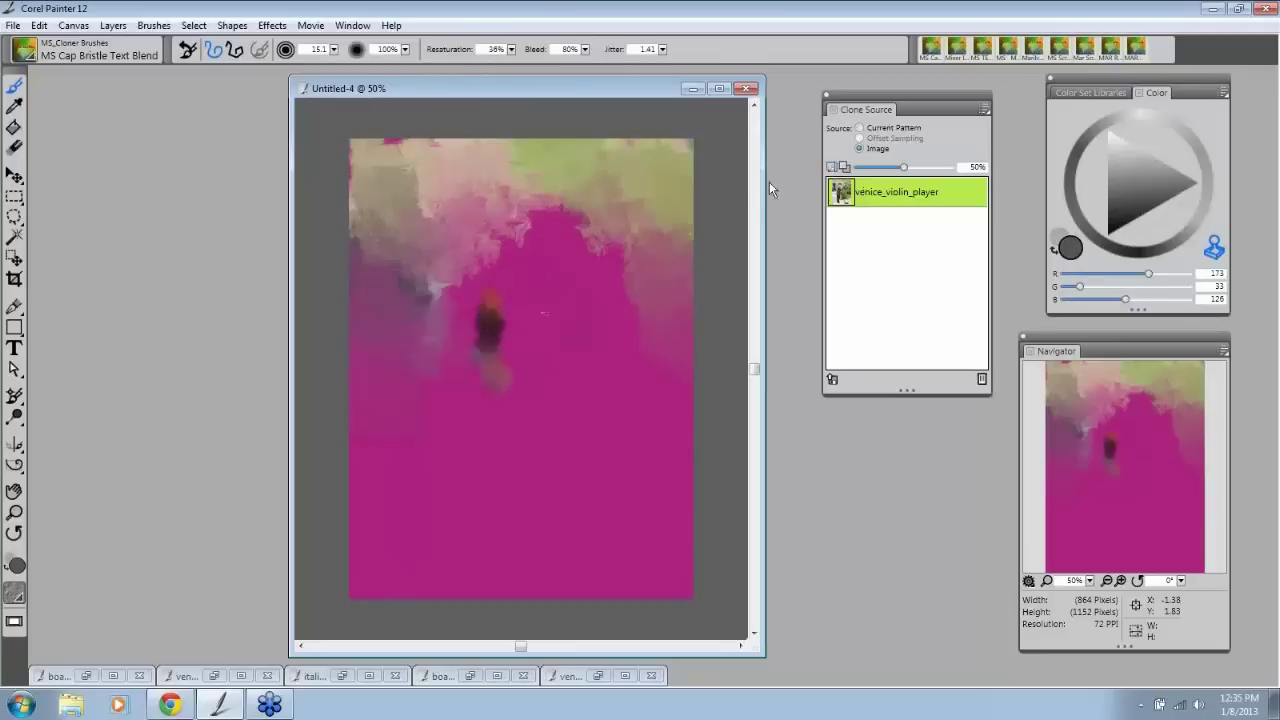
Step: Block in the violinist's hat, coat and trousers with the tracing paper as a guide, then hide it
left_click(832, 167)
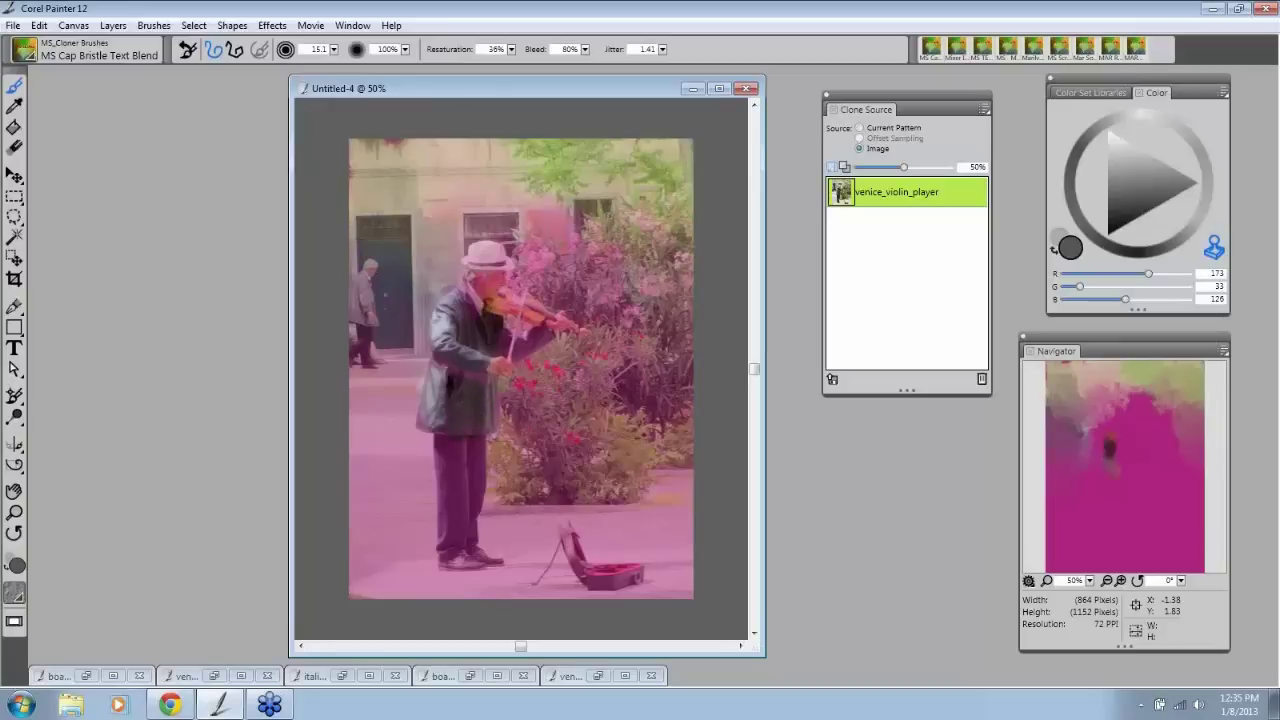
mouse_move(497, 252)
left_mouse_down()
mouse_move(476, 248)
mouse_move(493, 258)
left_mouse_up()
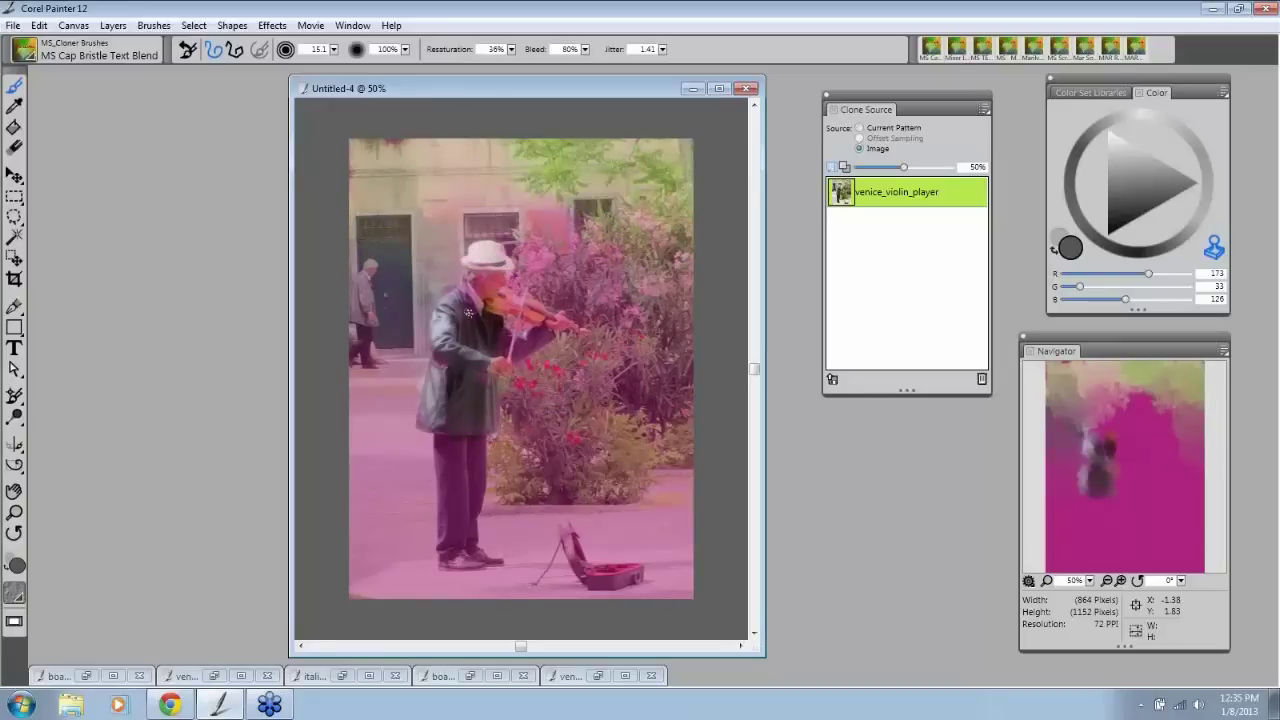
left_click_drag(468, 313, 470, 330)
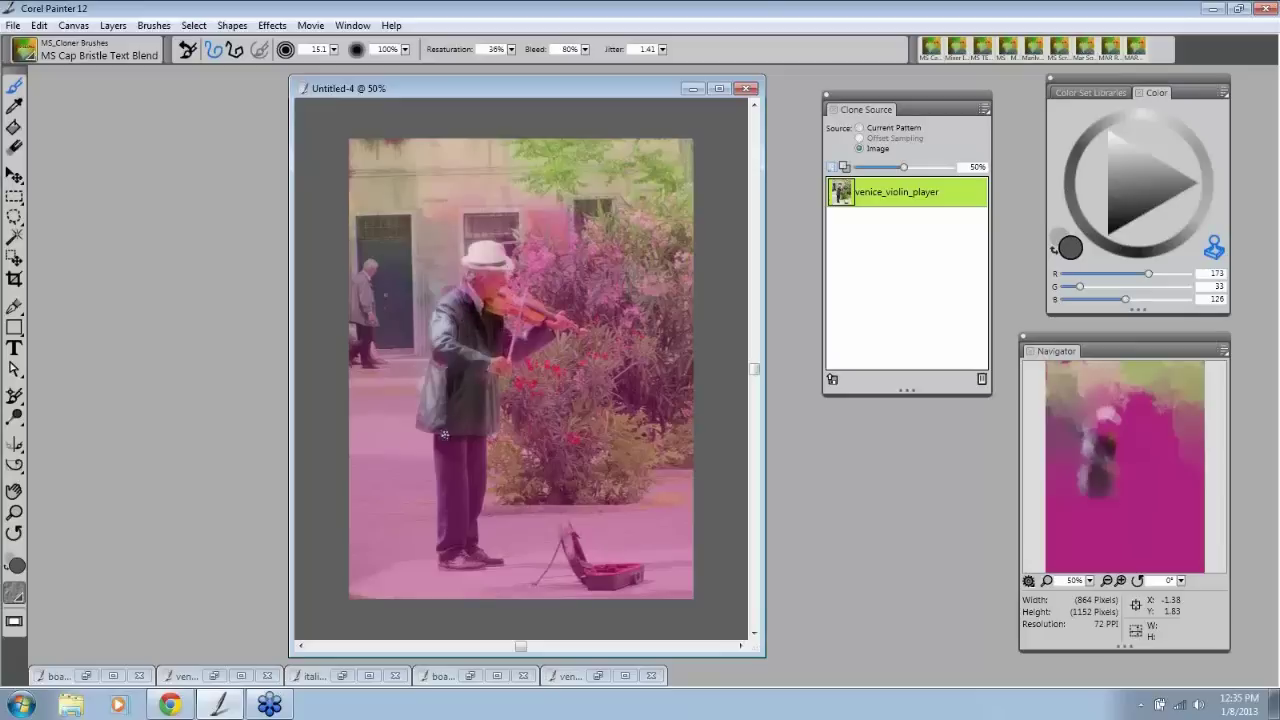
mouse_move(447, 430)
left_mouse_down()
mouse_move(452, 531)
mouse_move(464, 430)
mouse_move(483, 507)
left_mouse_up()
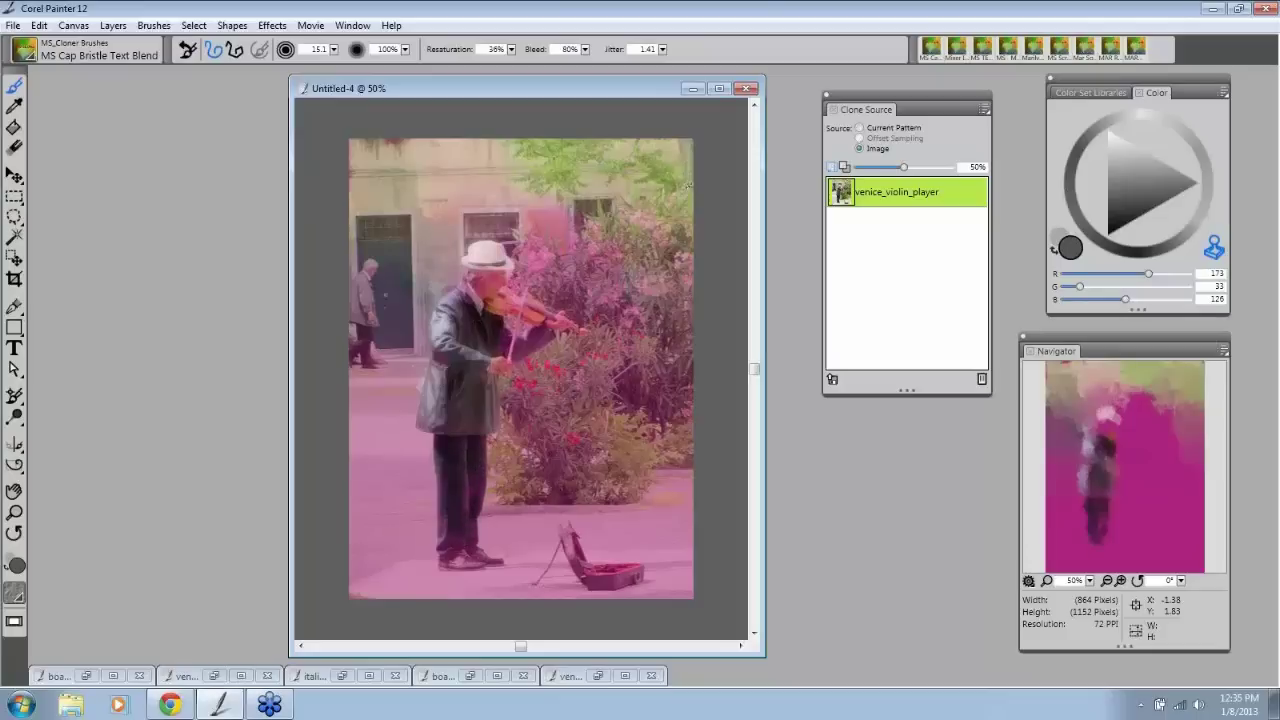
left_click(844, 166)
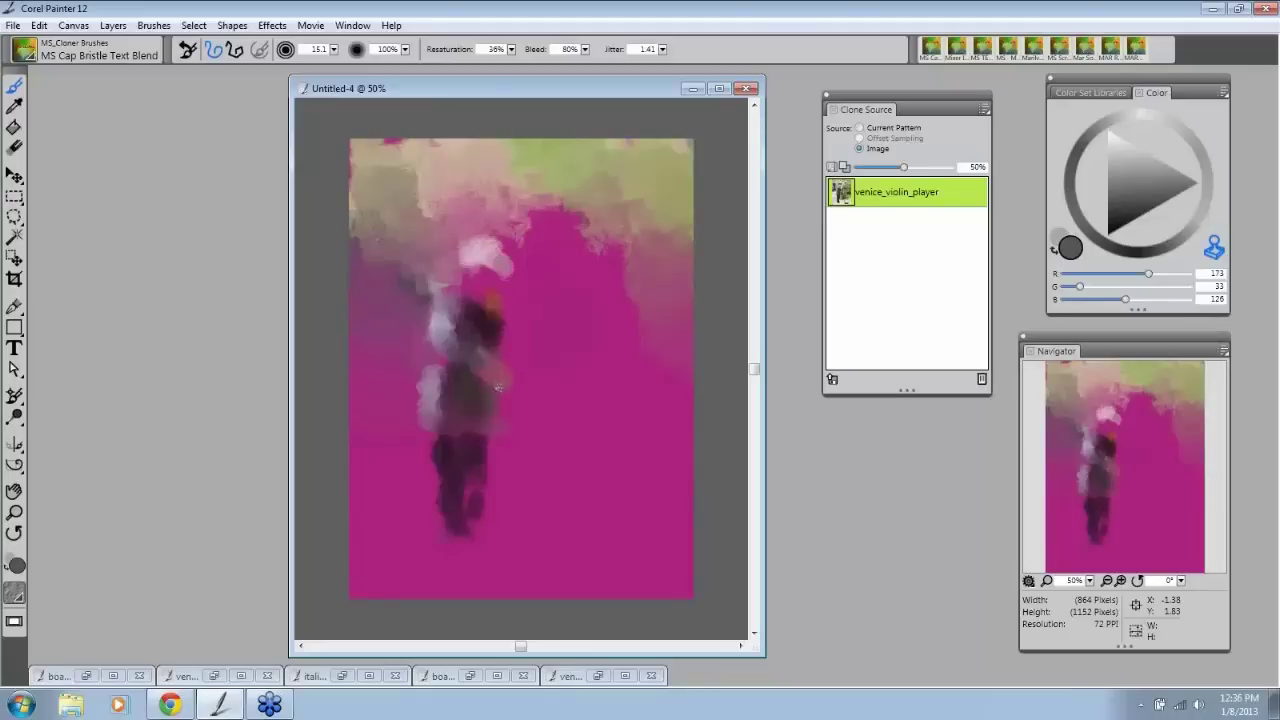
Step: Bring back detail in the violinist's coat, trousers, face and hat with the Soft Cloner brush
left_click(26, 54)
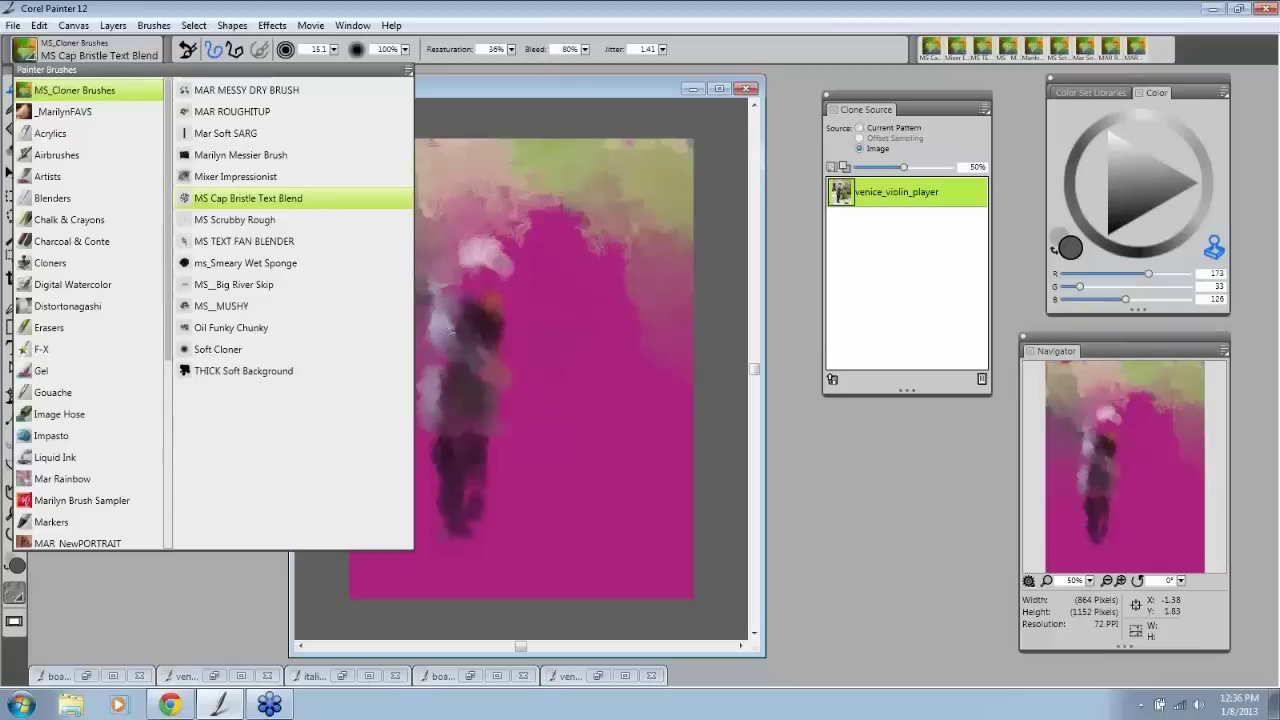
left_click(219, 364)
left_click(36, 58)
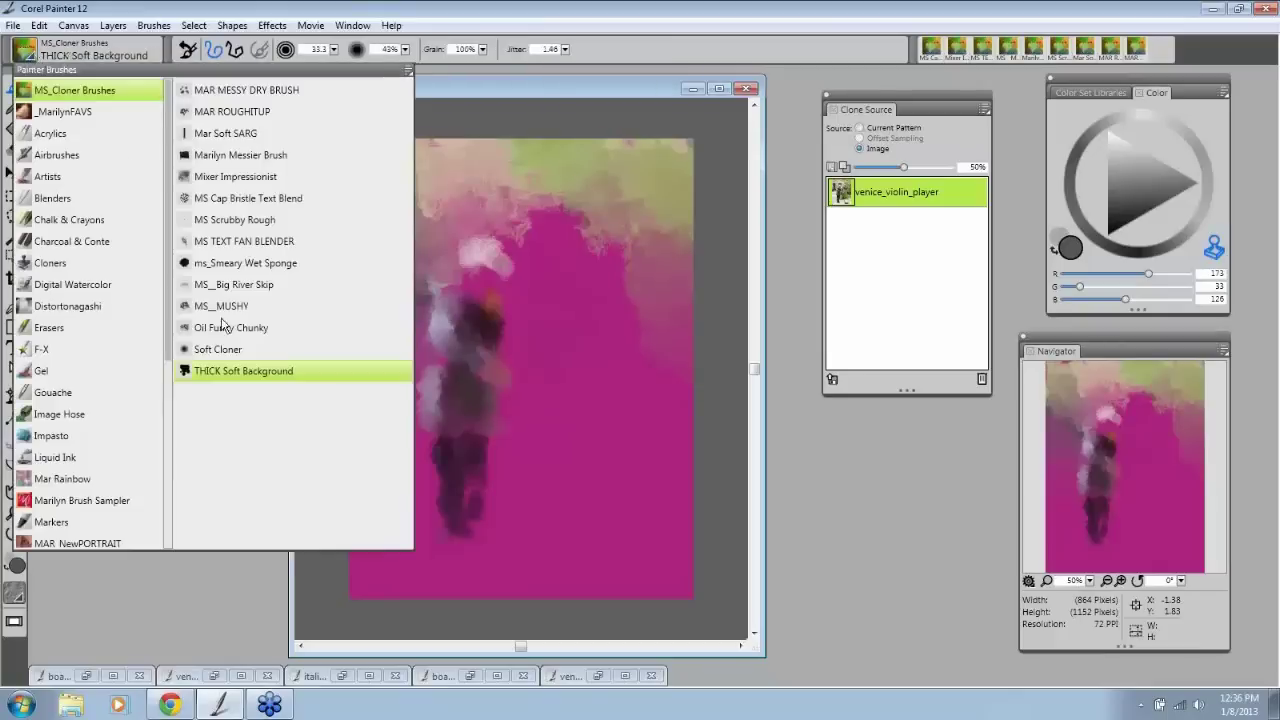
left_click(221, 357)
mouse_move(481, 367)
left_mouse_down()
mouse_move(448, 365)
mouse_move(440, 345)
mouse_move(462, 341)
mouse_move(461, 320)
left_mouse_up()
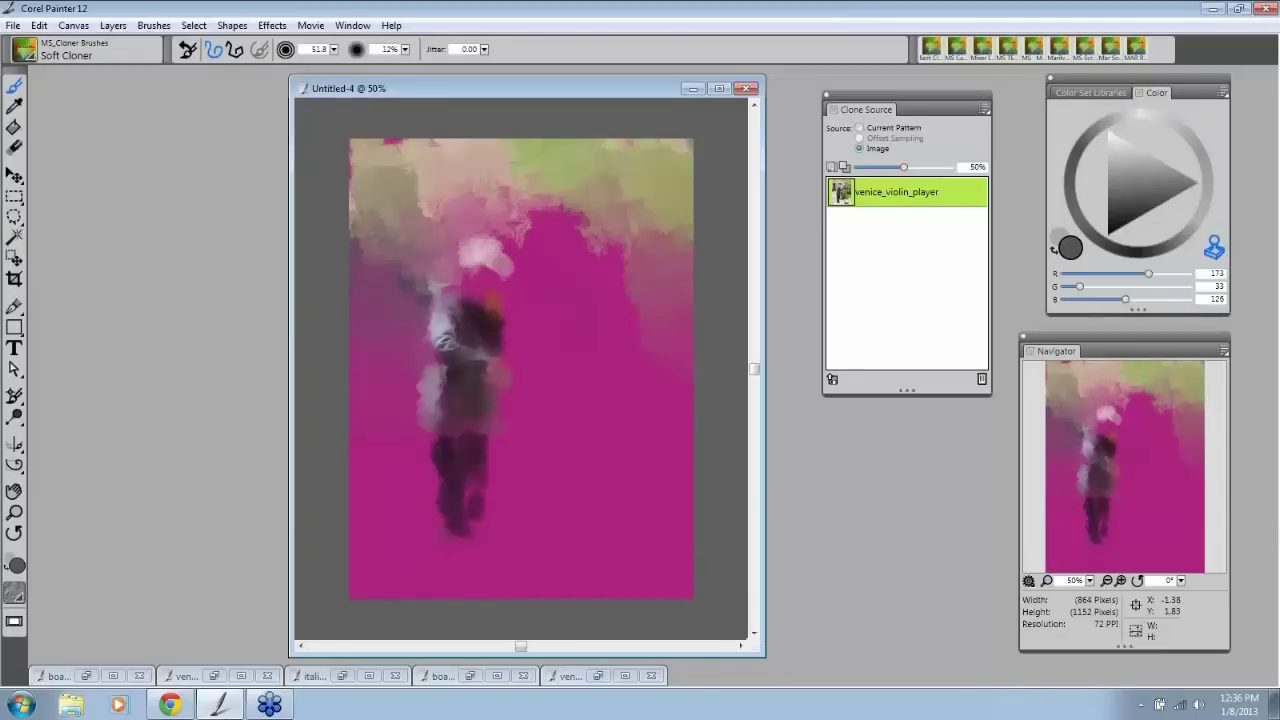
mouse_move(440, 365)
left_mouse_down()
mouse_move(422, 420)
mouse_move(452, 447)
left_mouse_up()
mouse_move(457, 525)
left_mouse_down()
mouse_move(475, 500)
mouse_move(488, 550)
mouse_move(503, 394)
mouse_move(523, 389)
mouse_move(501, 400)
mouse_move(511, 418)
mouse_move(471, 359)
mouse_move(491, 287)
left_mouse_up()
mouse_move(504, 302)
left_mouse_down()
mouse_move(500, 258)
mouse_move(476, 260)
mouse_move(512, 283)
mouse_move(501, 260)
mouse_move(515, 270)
mouse_move(484, 259)
left_mouse_up()
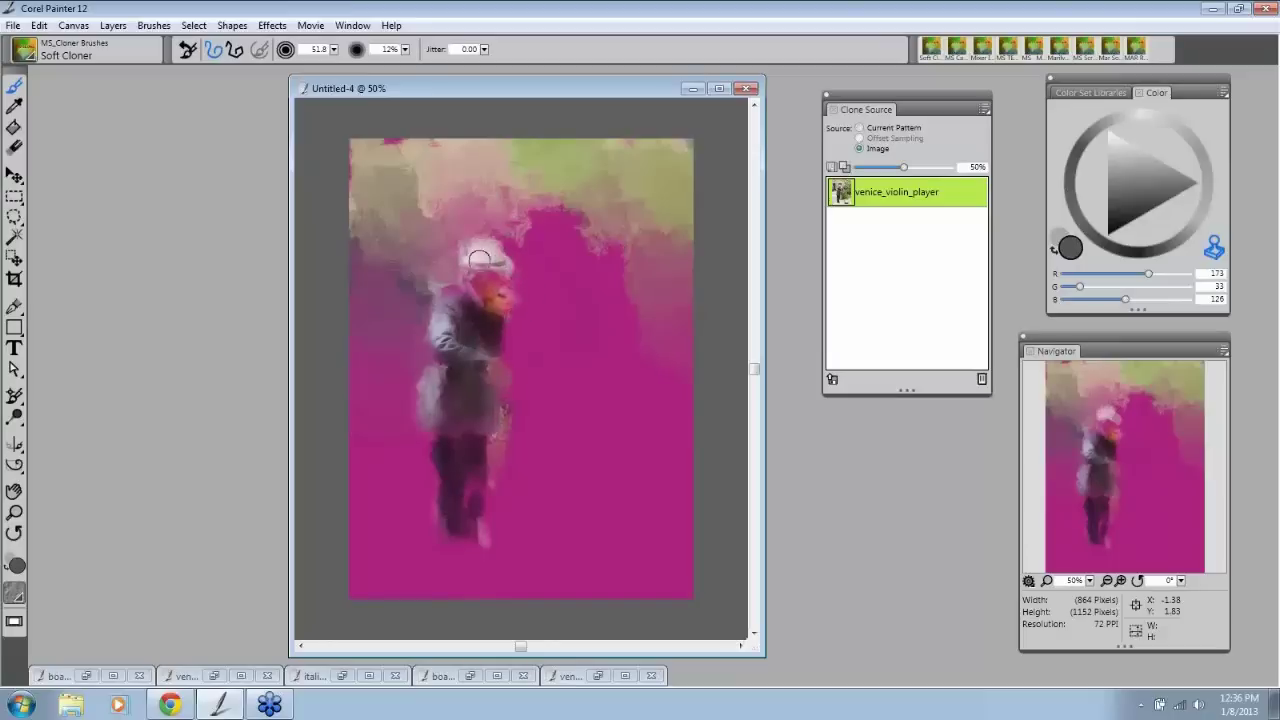
Step: Switch back to the MS Cap Bristle Text Blend brush
left_click(957, 45)
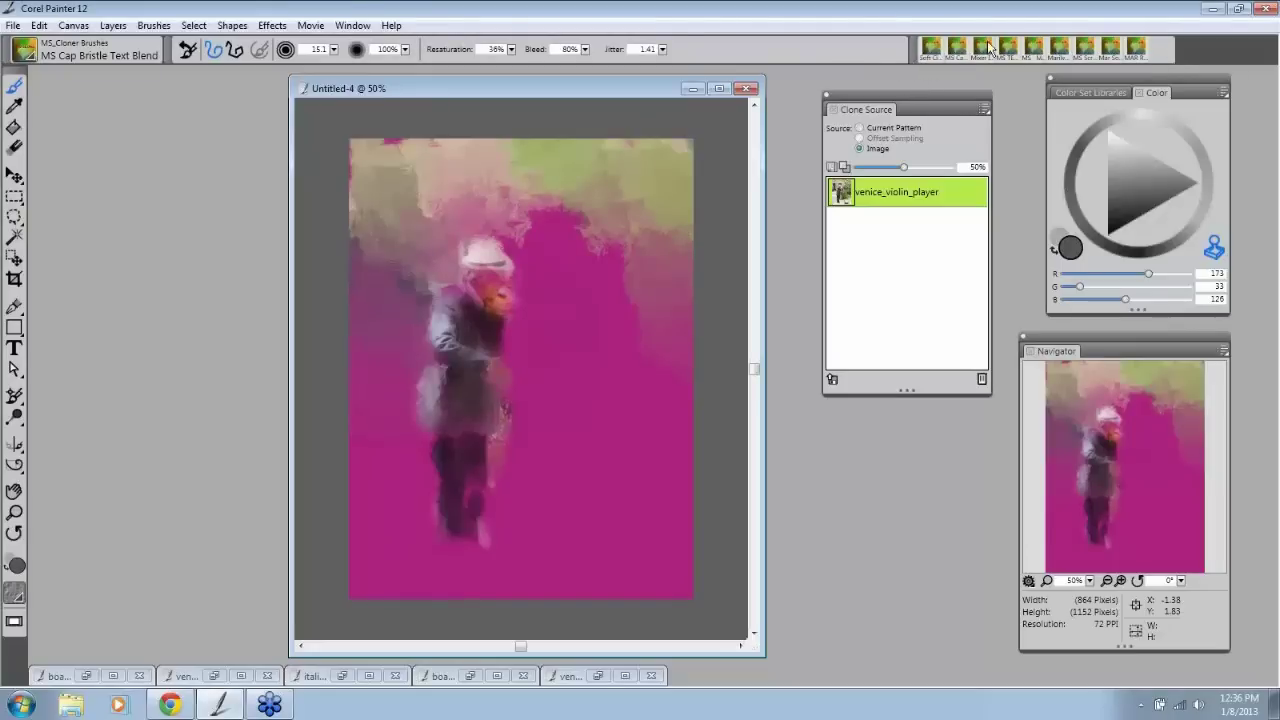
left_click(32, 53)
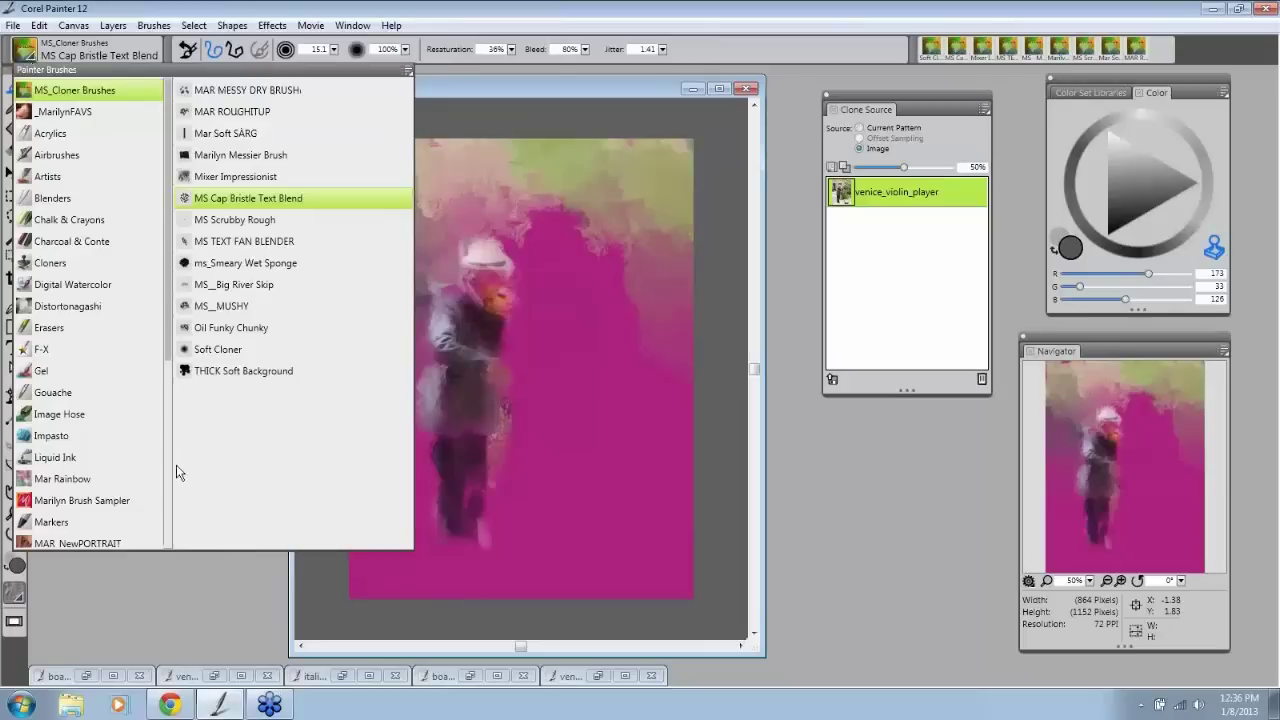
left_click(461, 88)
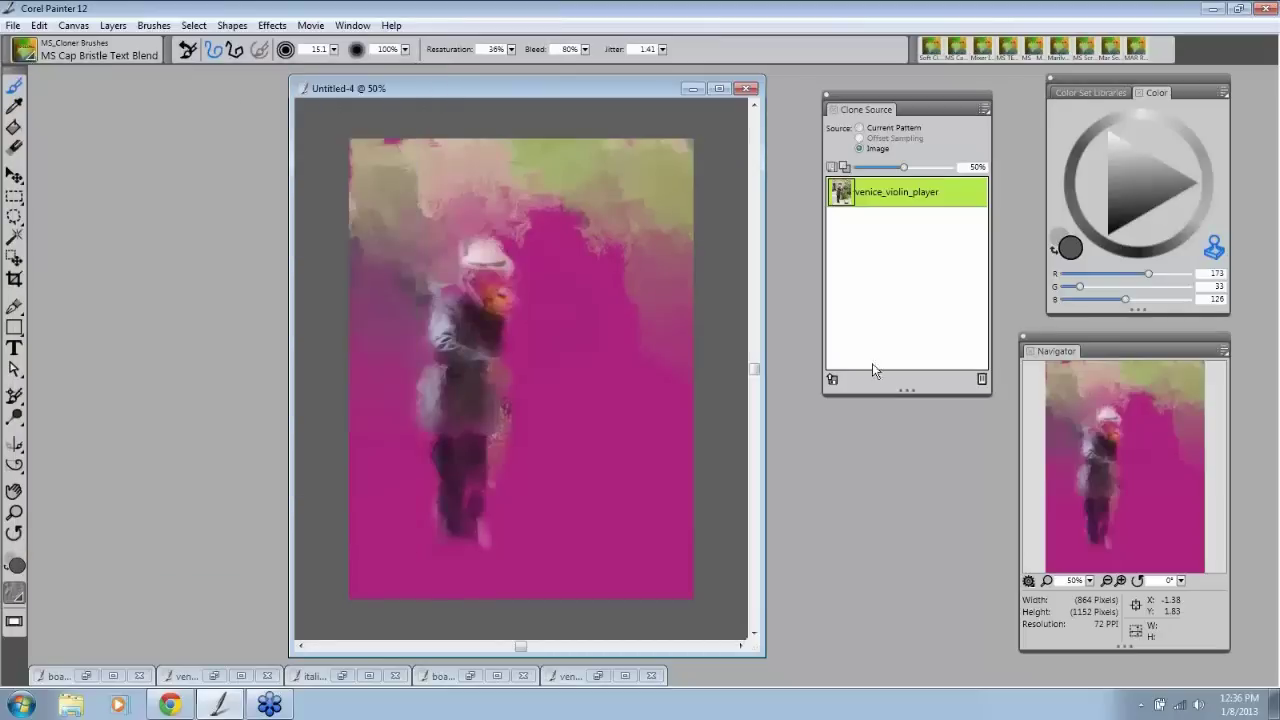
Step: Try to add a second clone source by opening the venice_small_canal image file, and return to the Untitled-4 painting
left_click(831, 379)
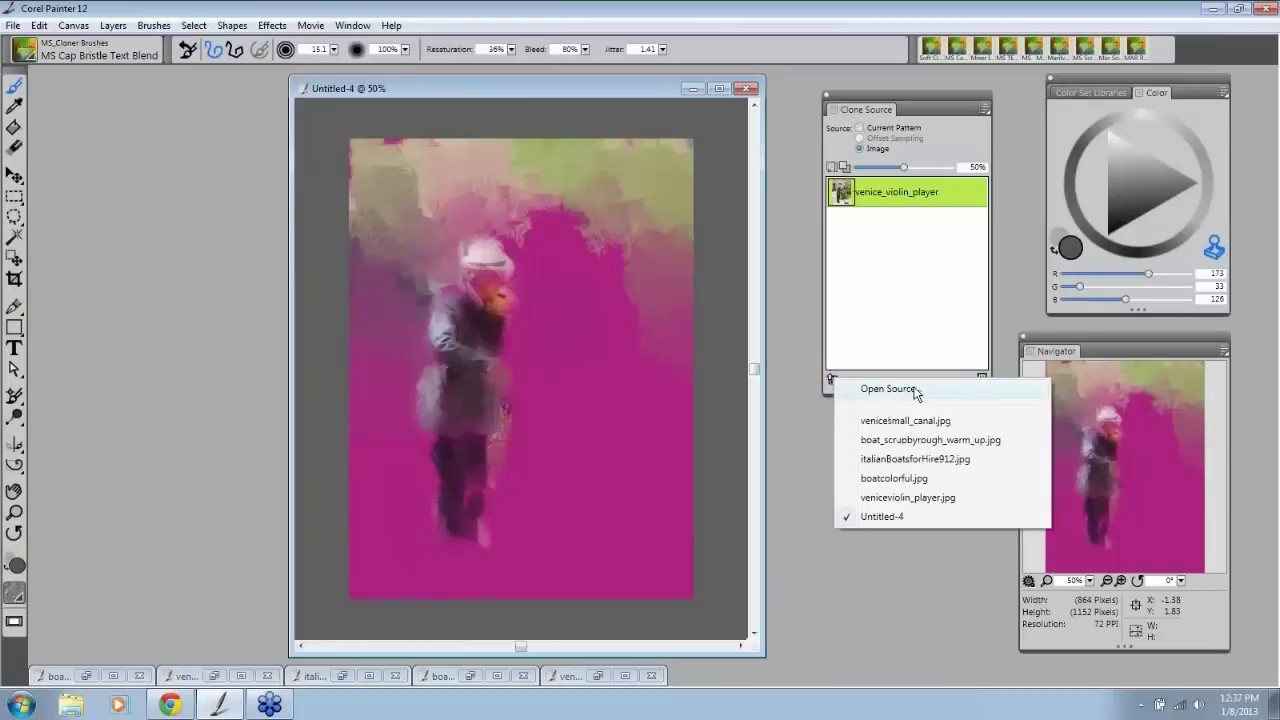
left_click(913, 390)
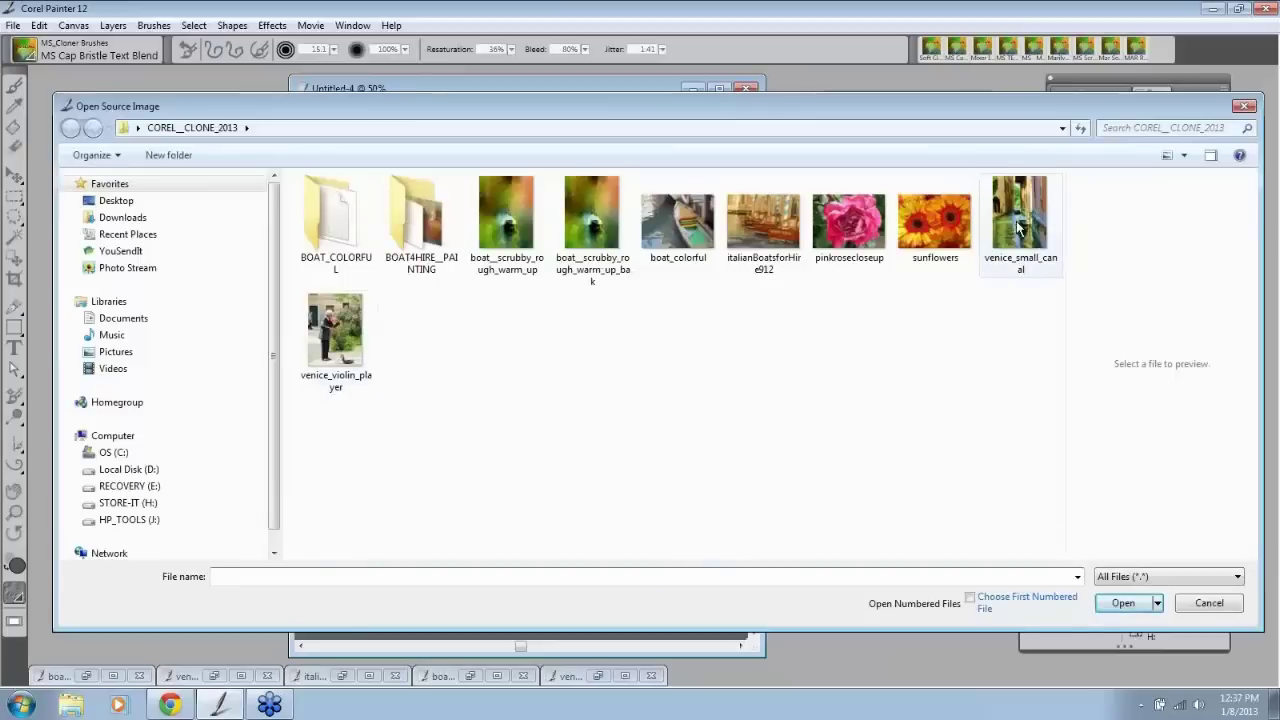
left_click(1019, 228)
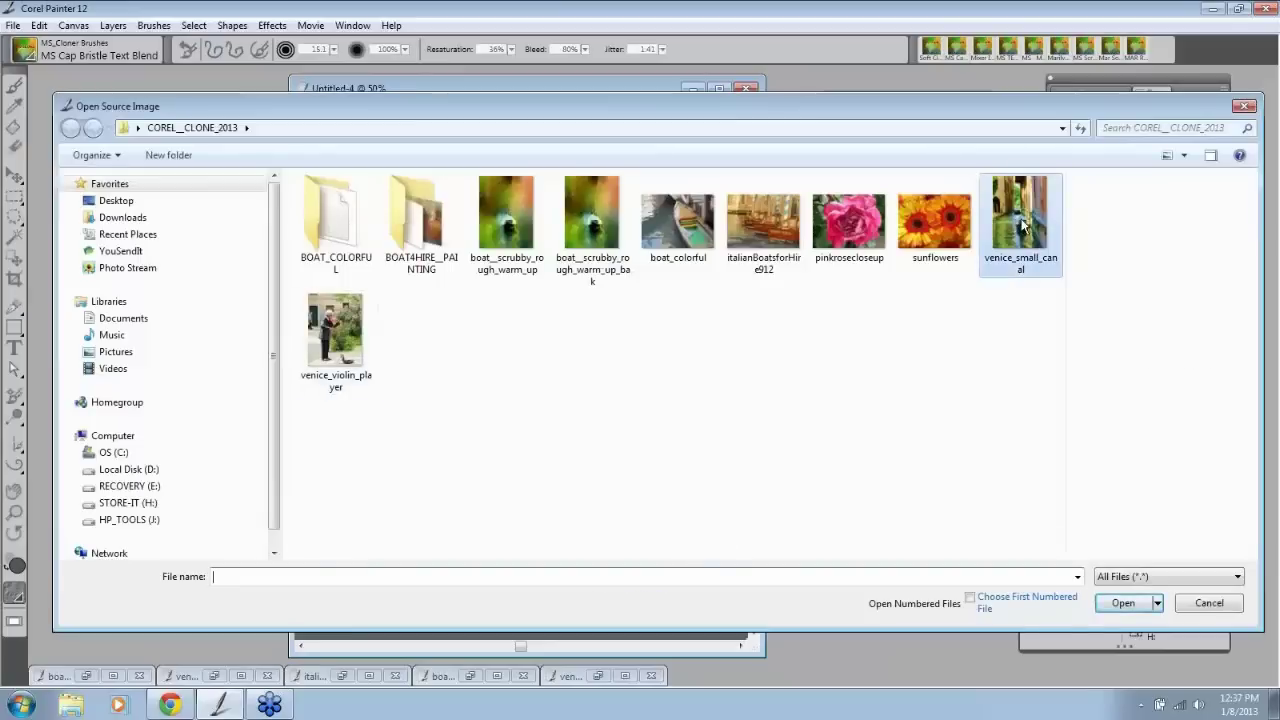
left_click(1134, 601)
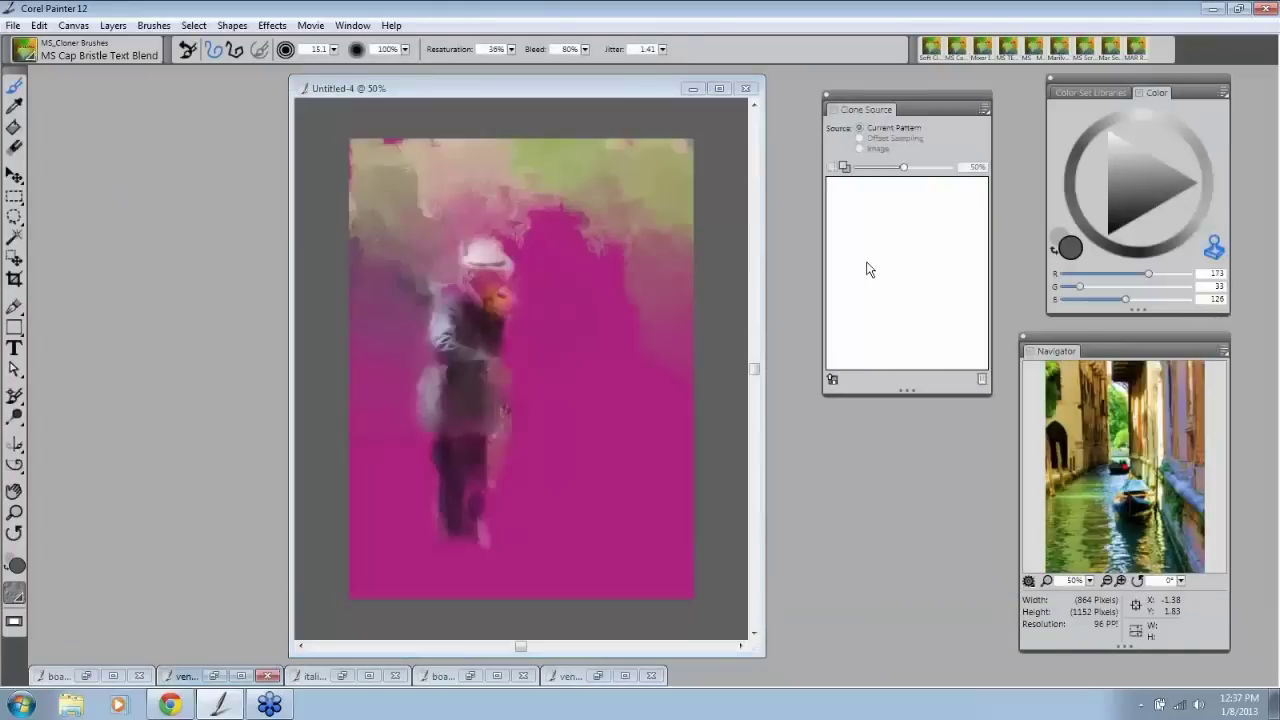
left_click(580, 93)
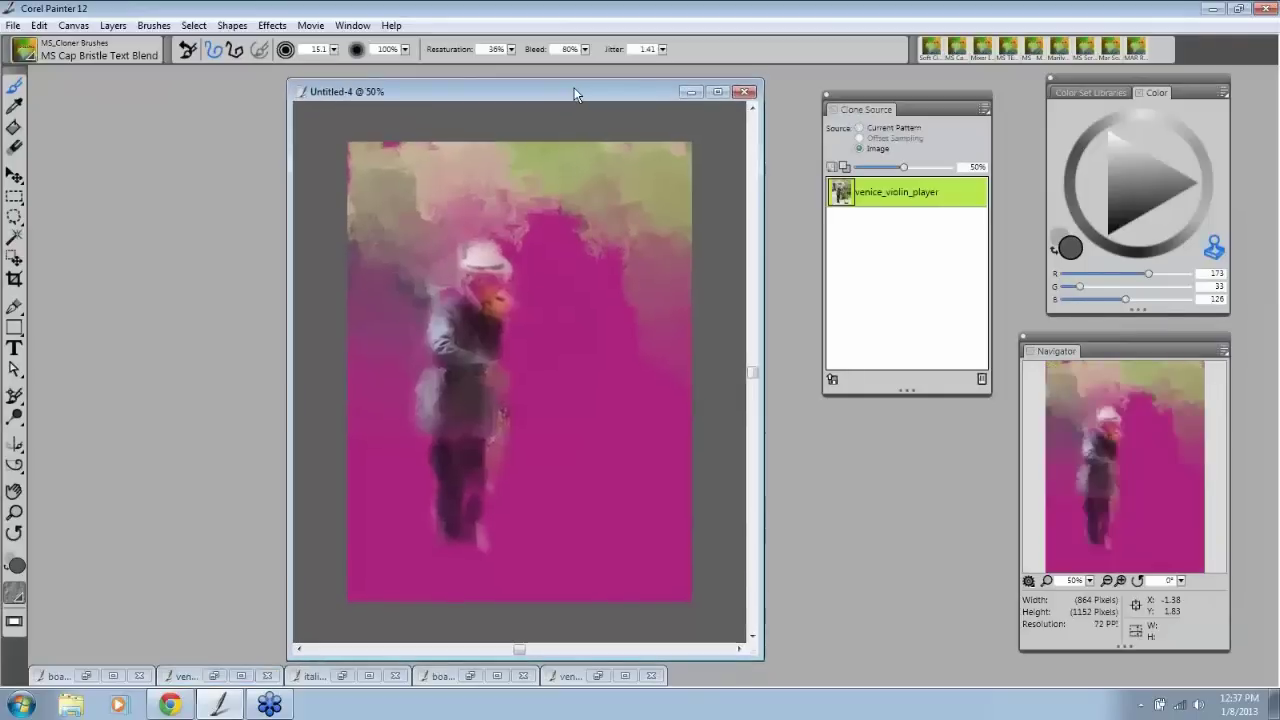
mouse_move(575, 94)
left_mouse_down()
mouse_move(544, 169)
mouse_move(572, 104)
left_mouse_up()
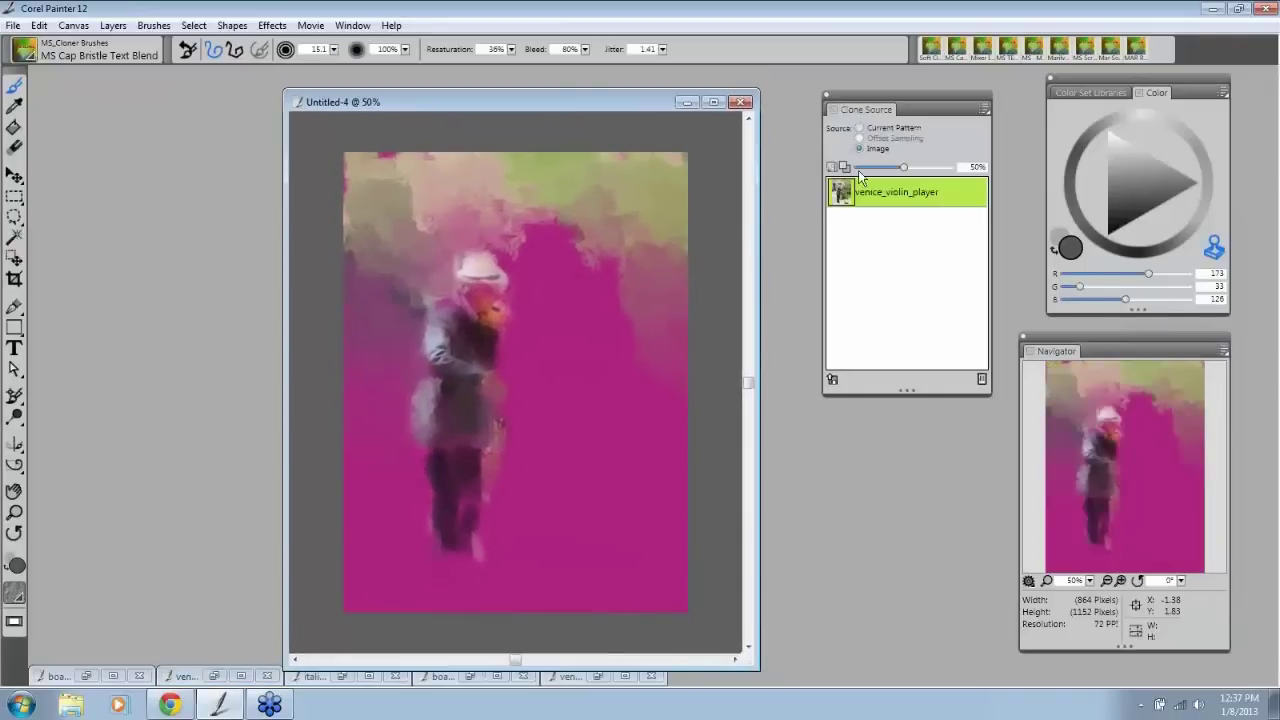
Step: Add the open venicesmall_canal.jpg as a second clone source and preview it over the painting with the tracing paper
left_click(831, 380)
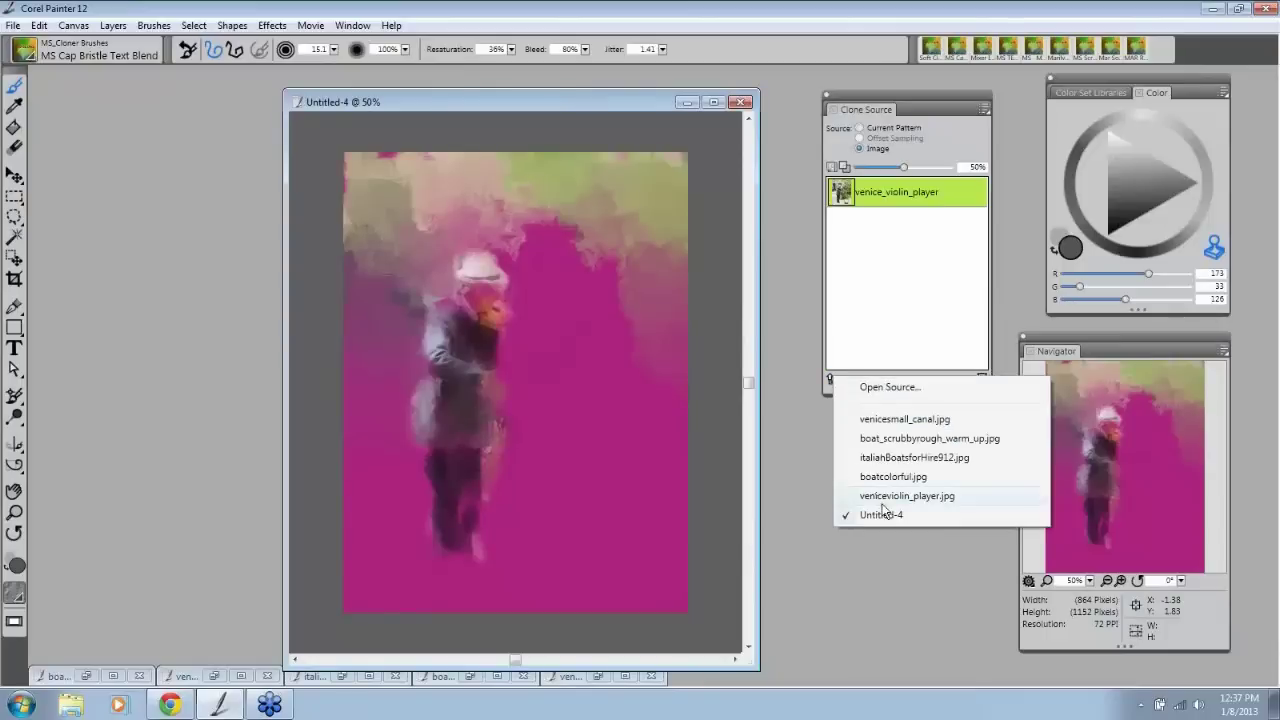
left_click(906, 420)
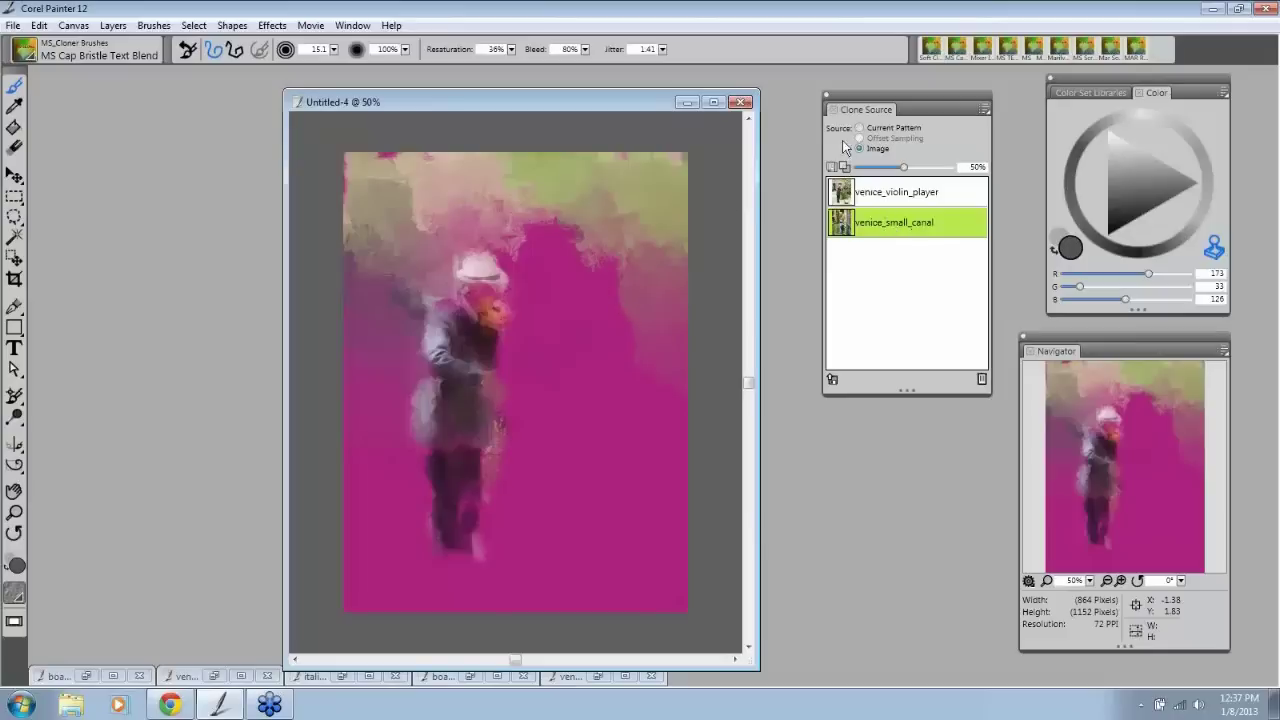
left_click(832, 167)
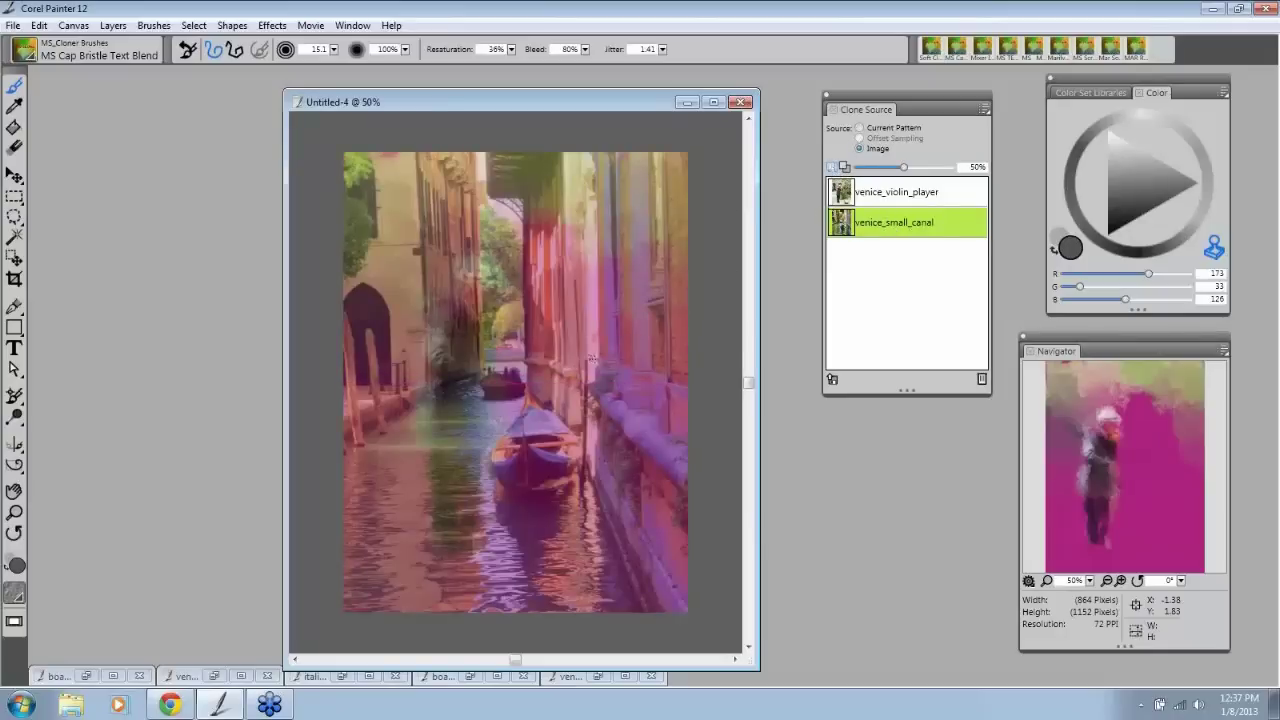
left_click(832, 167)
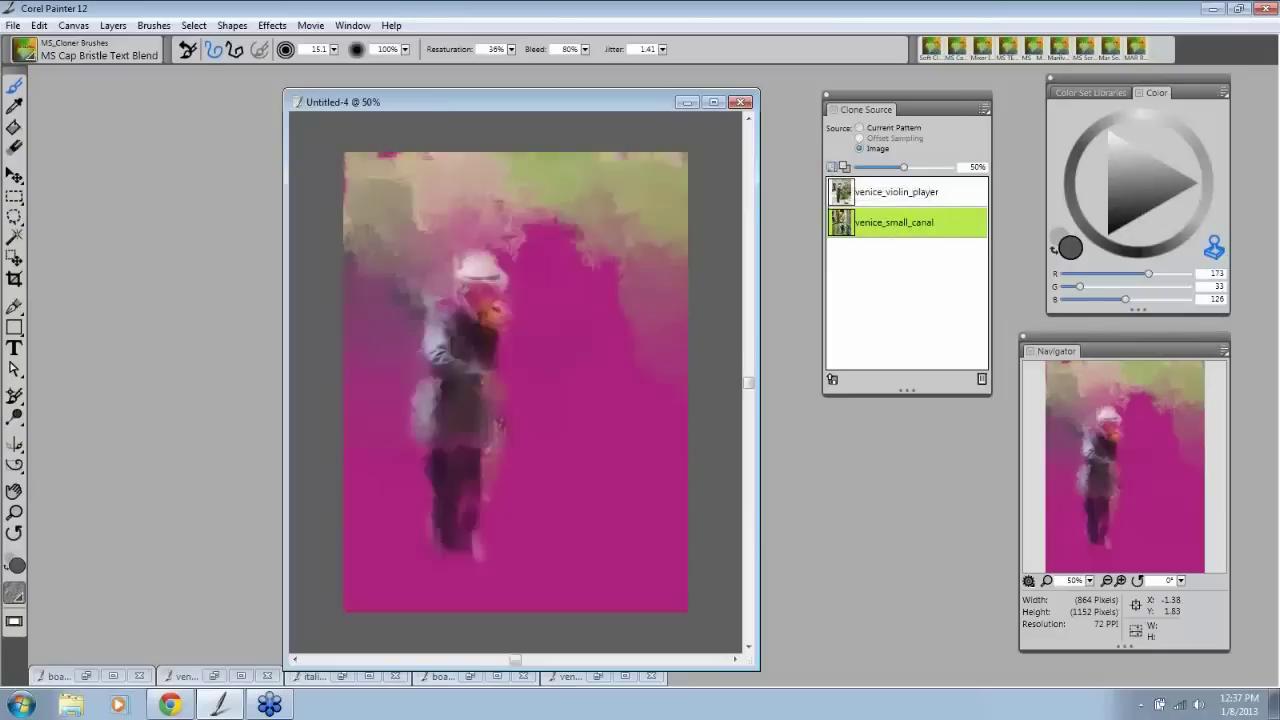
Step: Clone canal wall colors down the canvas's right edge, erase the stray inner strokes back to magenta, and return to the brush
mouse_move(617, 300)
left_mouse_down()
mouse_move(637, 380)
mouse_move(663, 374)
mouse_move(670, 396)
mouse_move(659, 368)
mouse_move(646, 376)
mouse_move(655, 272)
mouse_move(634, 278)
mouse_move(634, 314)
mouse_move(688, 276)
mouse_move(653, 354)
mouse_move(632, 344)
mouse_move(637, 396)
mouse_move(675, 403)
mouse_move(668, 454)
mouse_move(620, 438)
mouse_move(640, 509)
mouse_move(662, 459)
mouse_move(669, 482)
mouse_move(681, 386)
mouse_move(657, 469)
mouse_move(601, 506)
mouse_move(620, 529)
mouse_move(628, 513)
mouse_move(626, 569)
mouse_move(660, 492)
mouse_move(659, 545)
mouse_move(664, 518)
mouse_move(674, 553)
mouse_move(684, 505)
mouse_move(656, 579)
mouse_move(602, 569)
mouse_move(584, 513)
mouse_move(606, 480)
left_mouse_up()
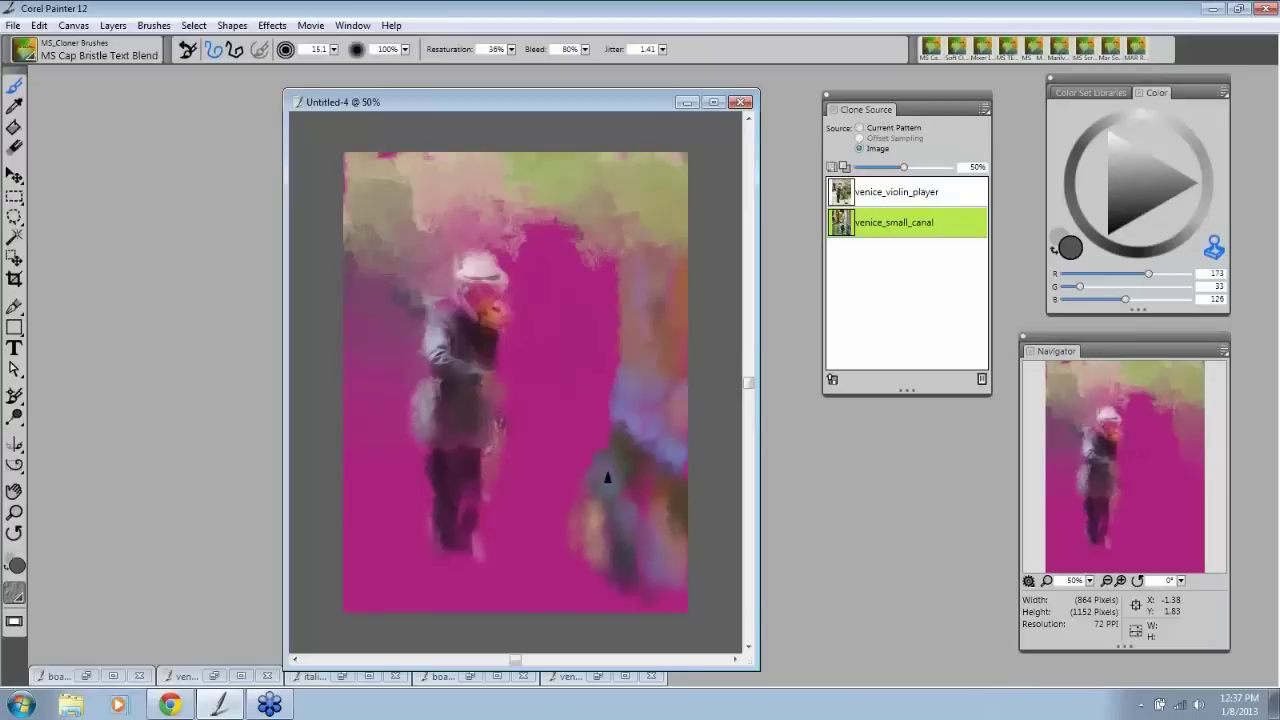
left_click_drag(588, 236, 602, 292)
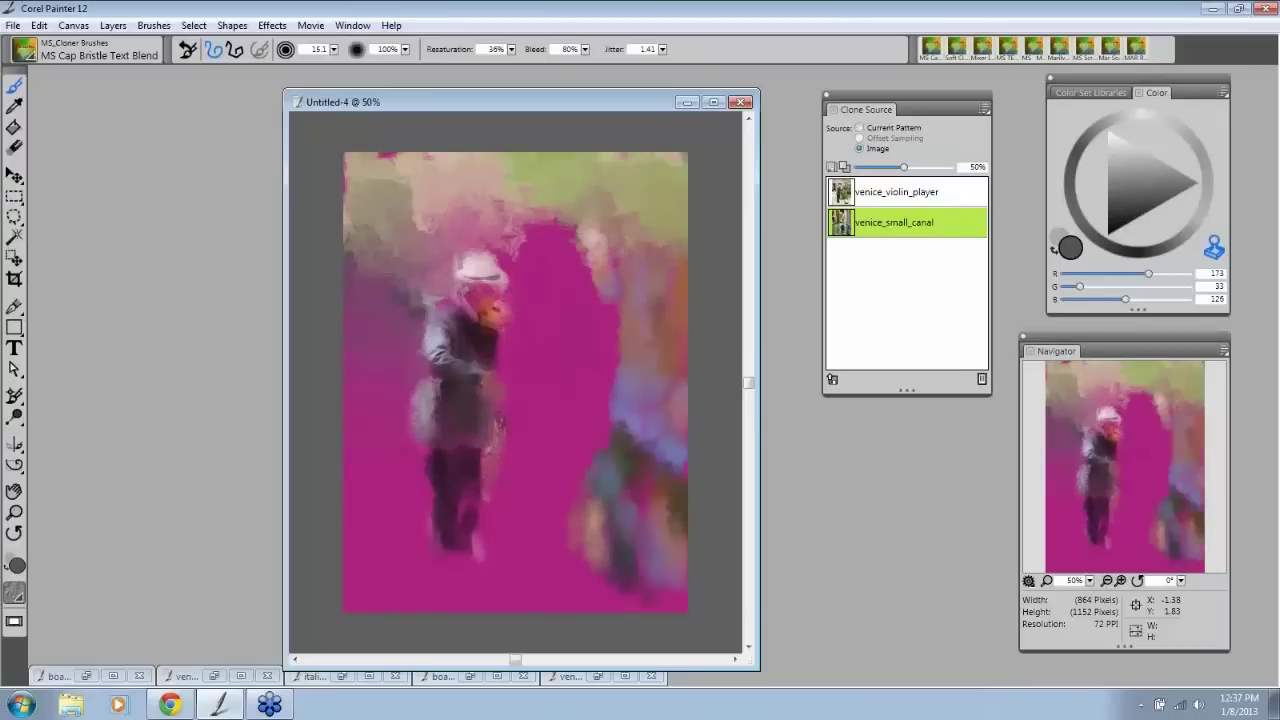
key("n")
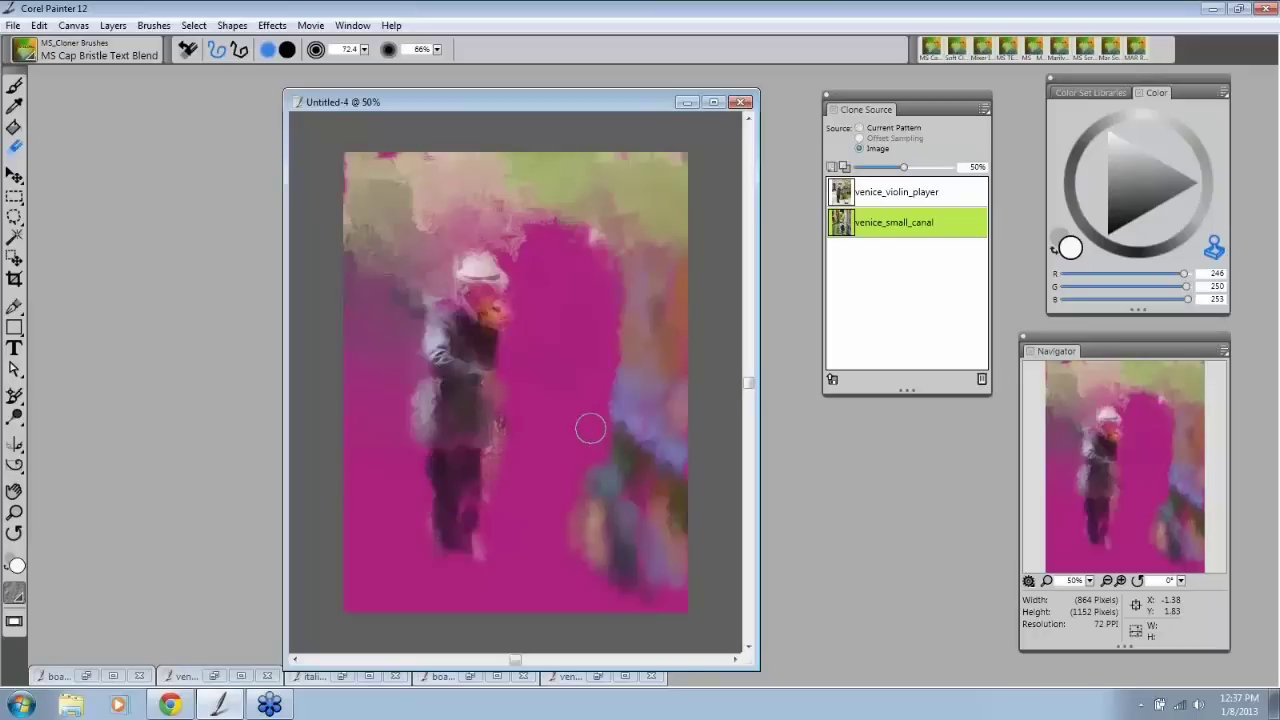
key("b")
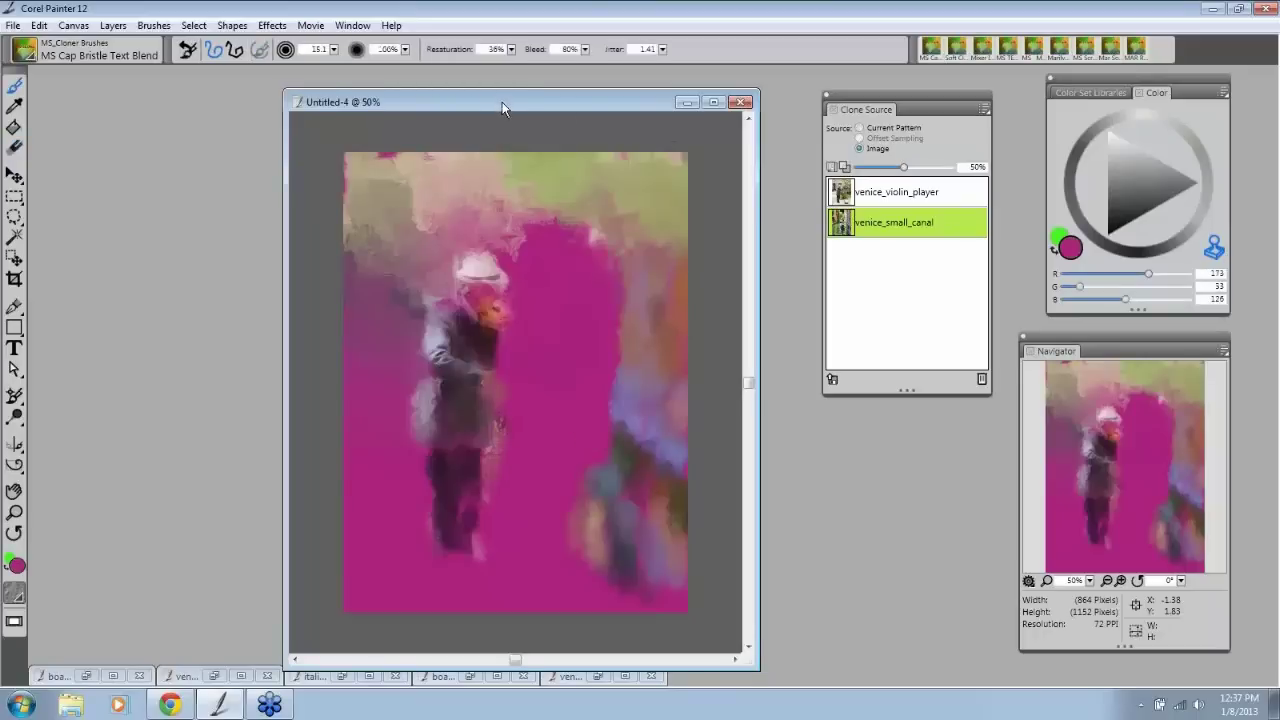
Step: Start saving the painting under a new name and create a folder called VIOLINIST inside COREL__CLONE_2013
mouse_move(502, 108)
left_mouse_down()
mouse_move(484, 100)
mouse_move(505, 101)
left_mouse_up()
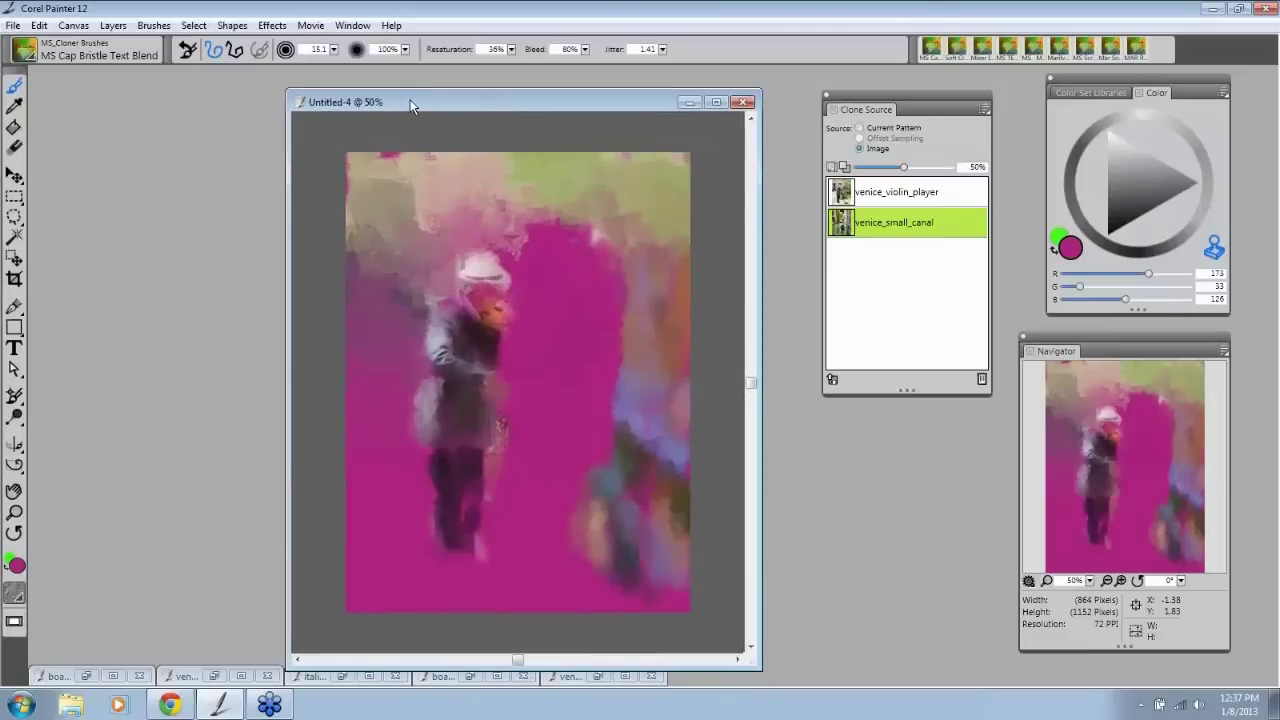
mouse_move(407, 101)
left_mouse_down()
mouse_move(418, 98)
mouse_move(404, 93)
left_mouse_up()
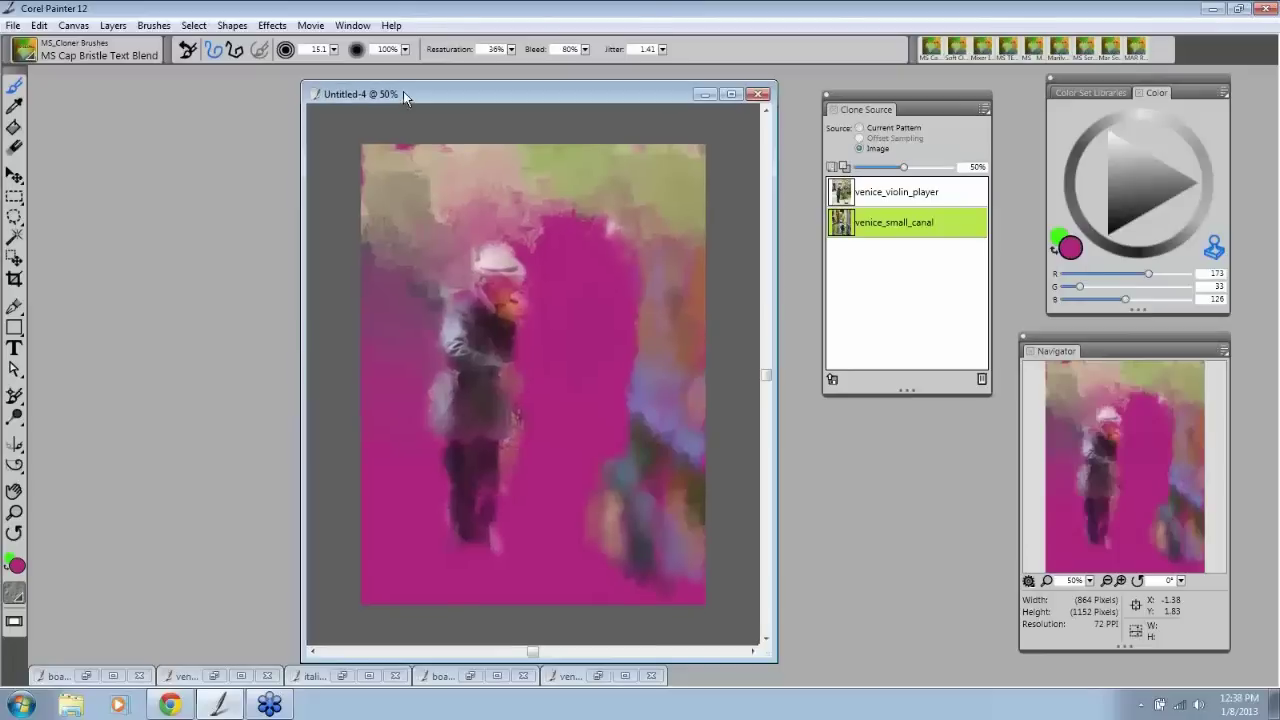
left_click(13, 25)
left_click(93, 214)
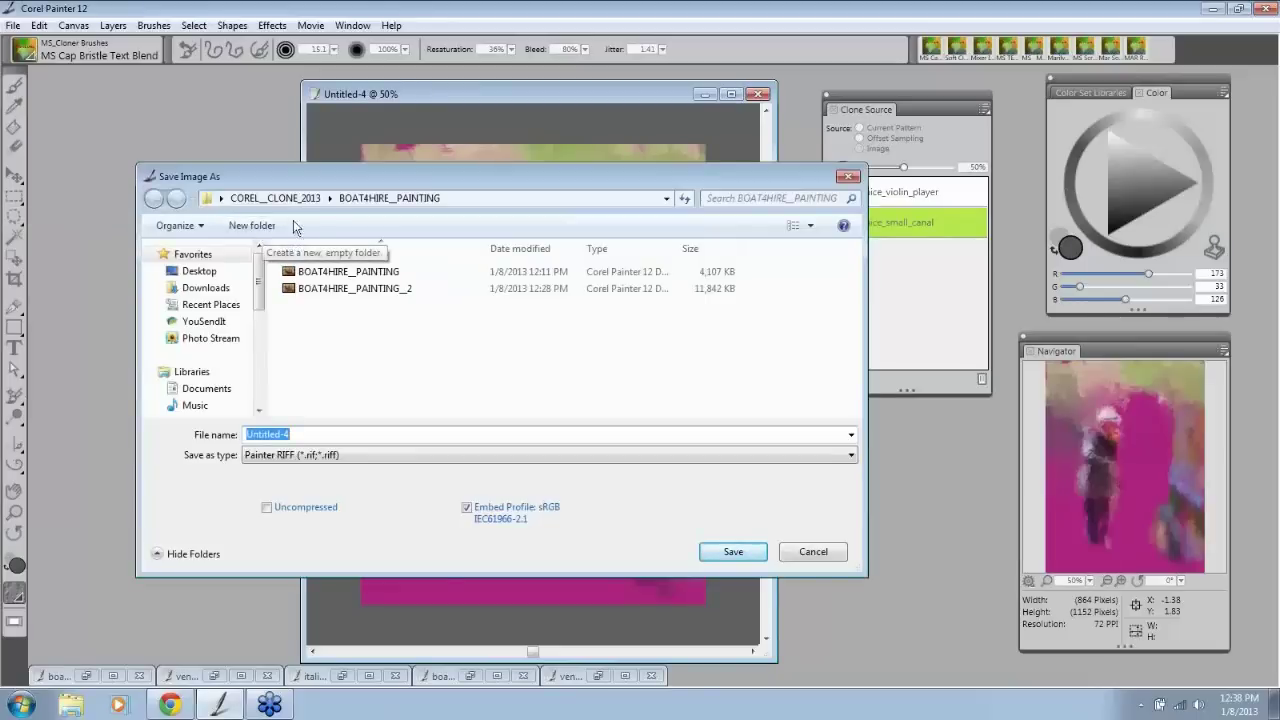
left_click(275, 198)
left_click(252, 225)
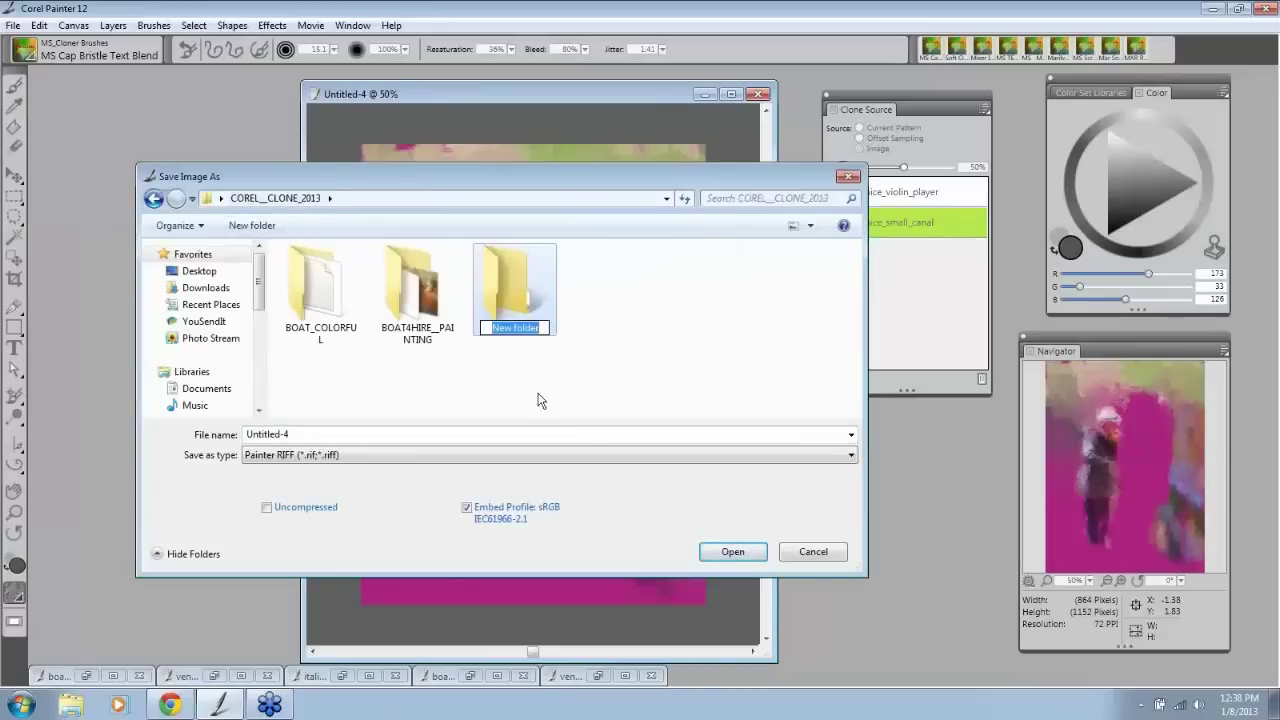
type("VI")
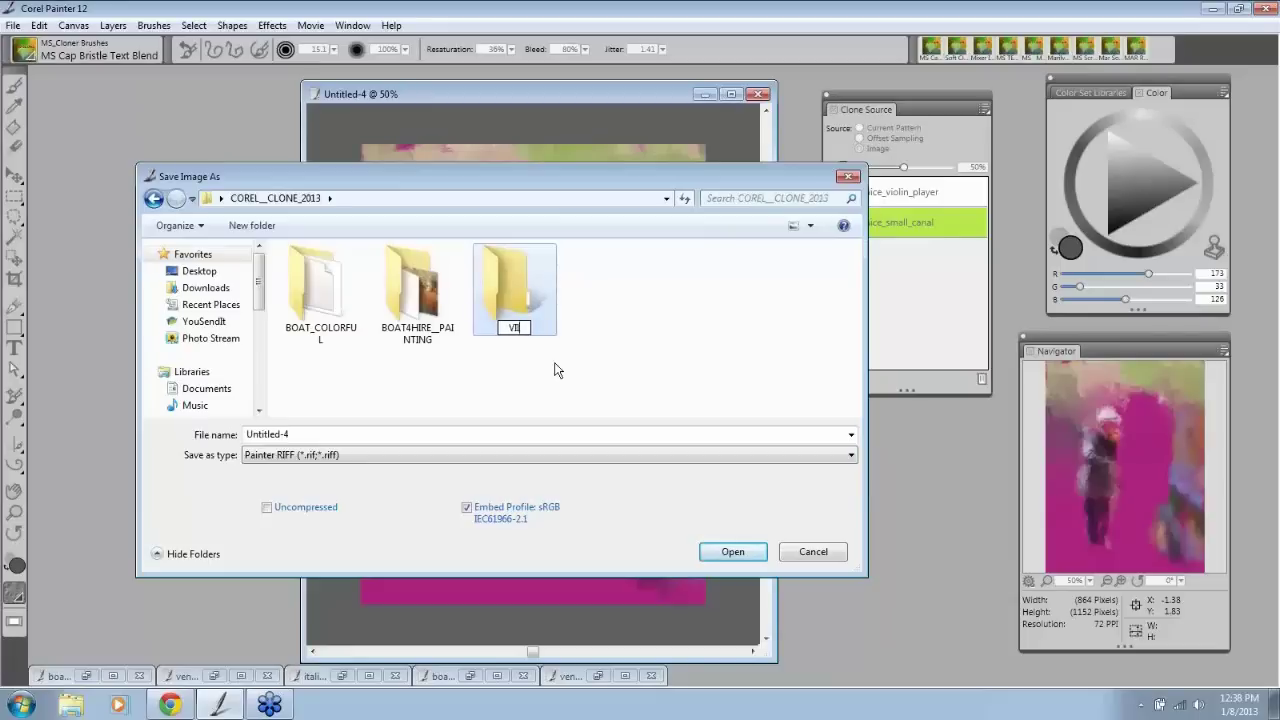
key("BackSpace")
type("OLINIST")
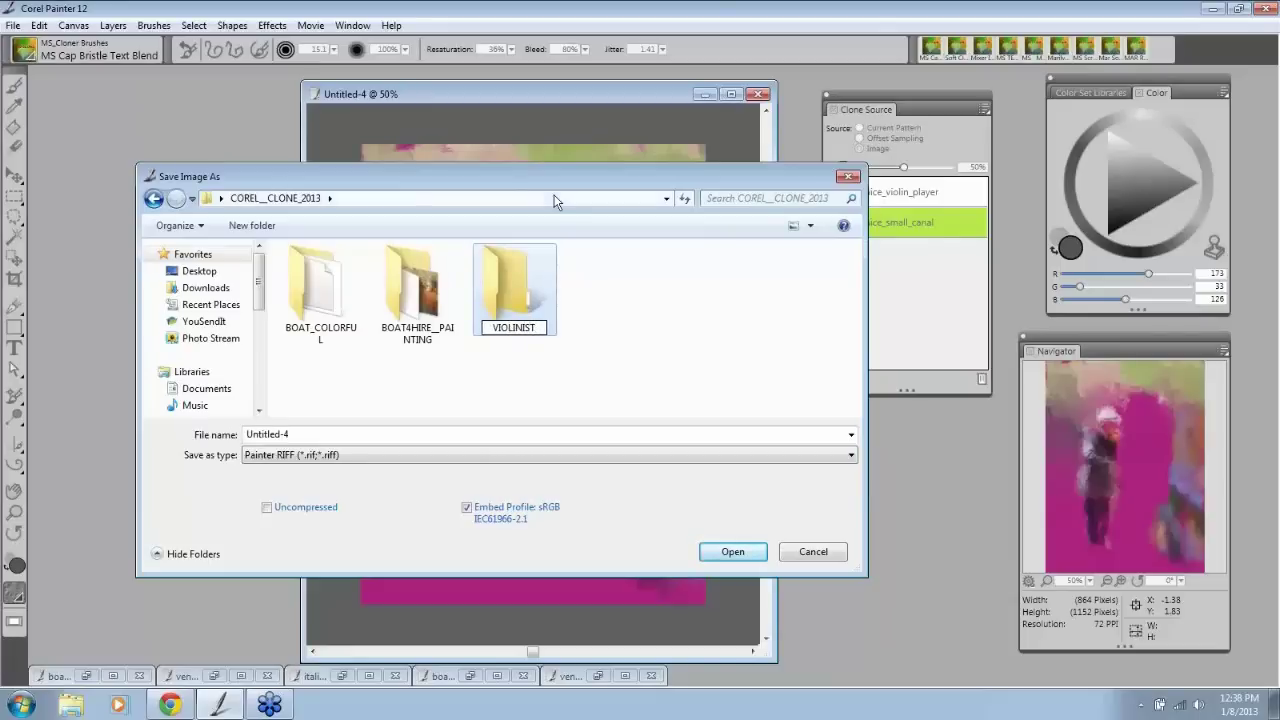
Step: Save the painting in the VIOLINIST folder as a Painter RIFF file named VIOLINIST__PAINTING
left_click(501, 277)
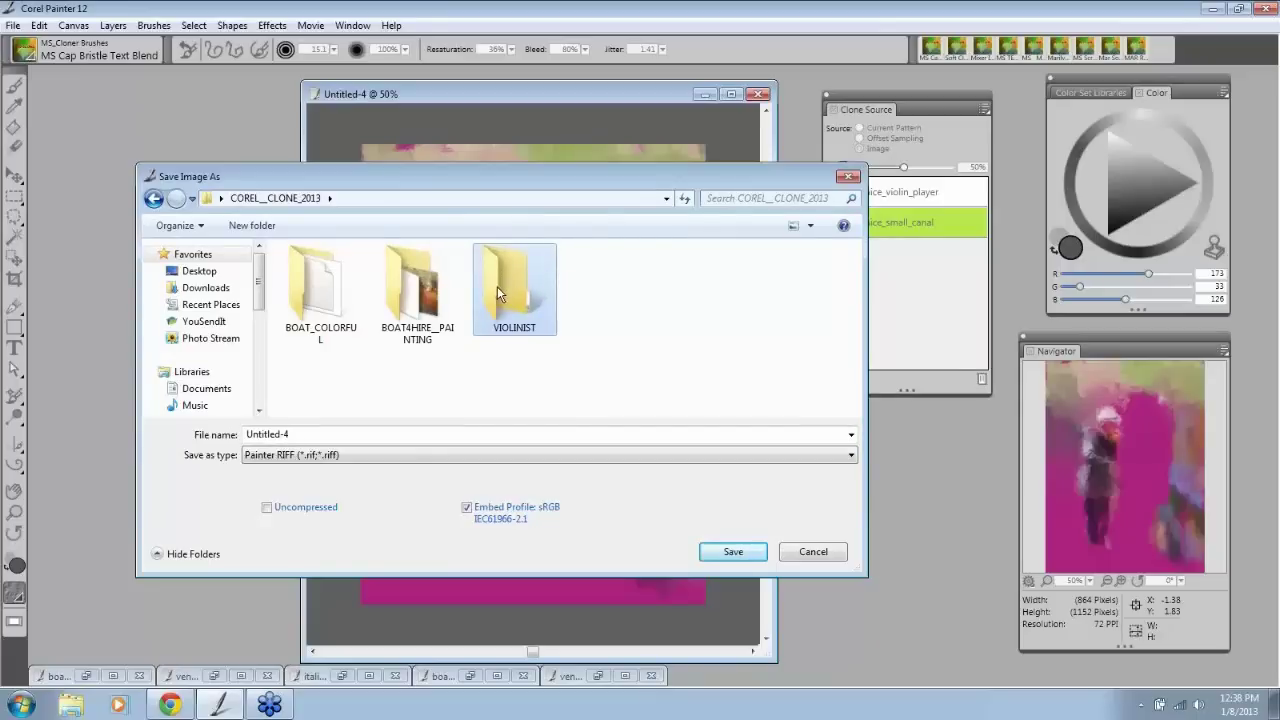
double_click(500, 290)
double_click(294, 428)
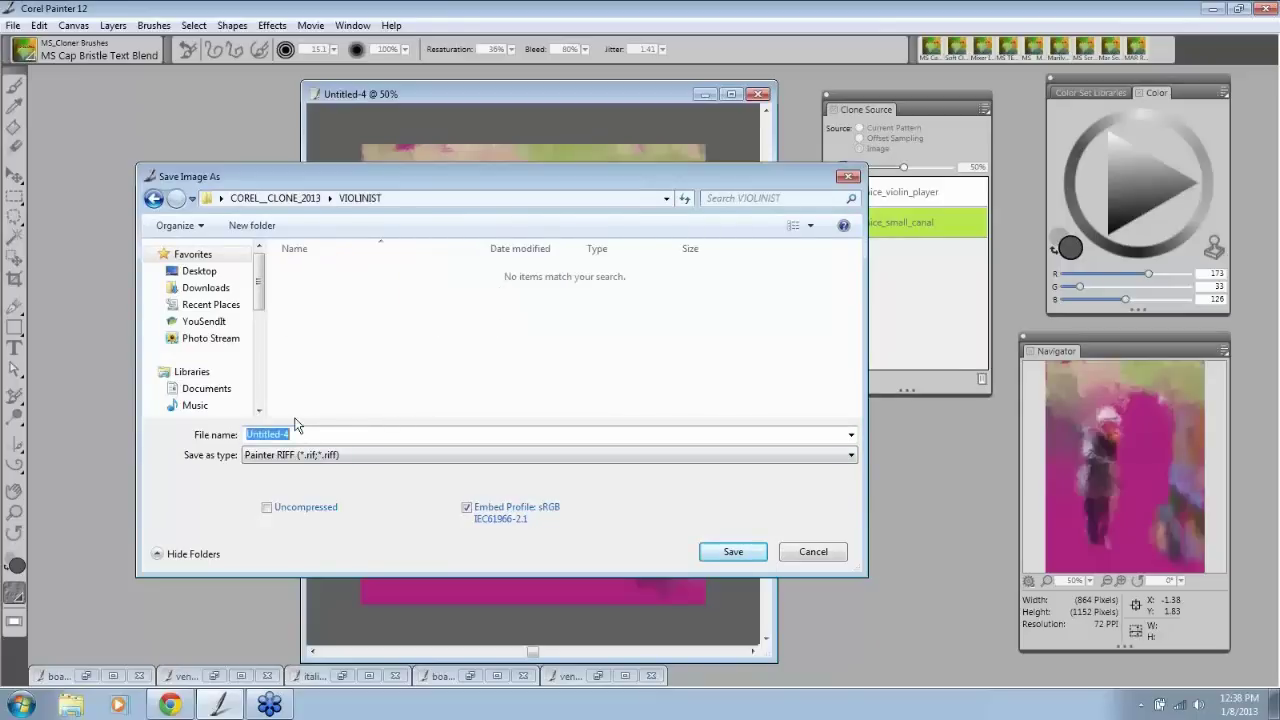
type("VIOLINIST__PAINTING")
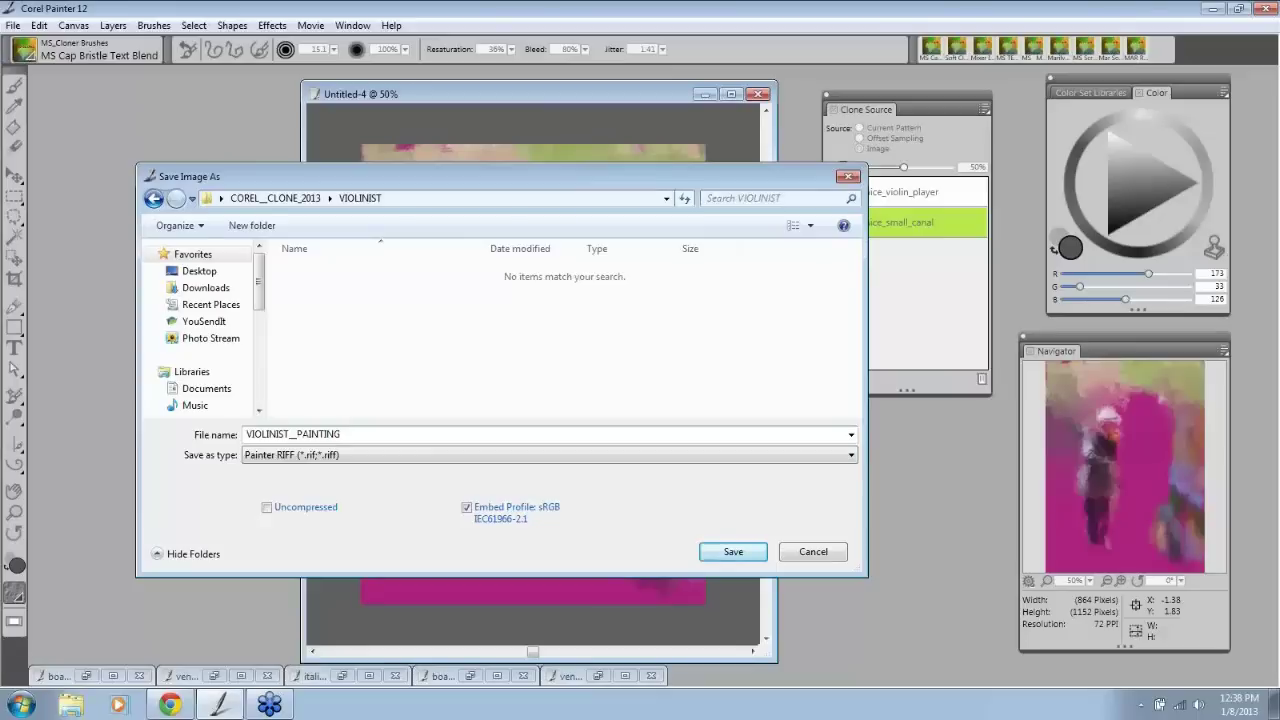
left_click(737, 555)
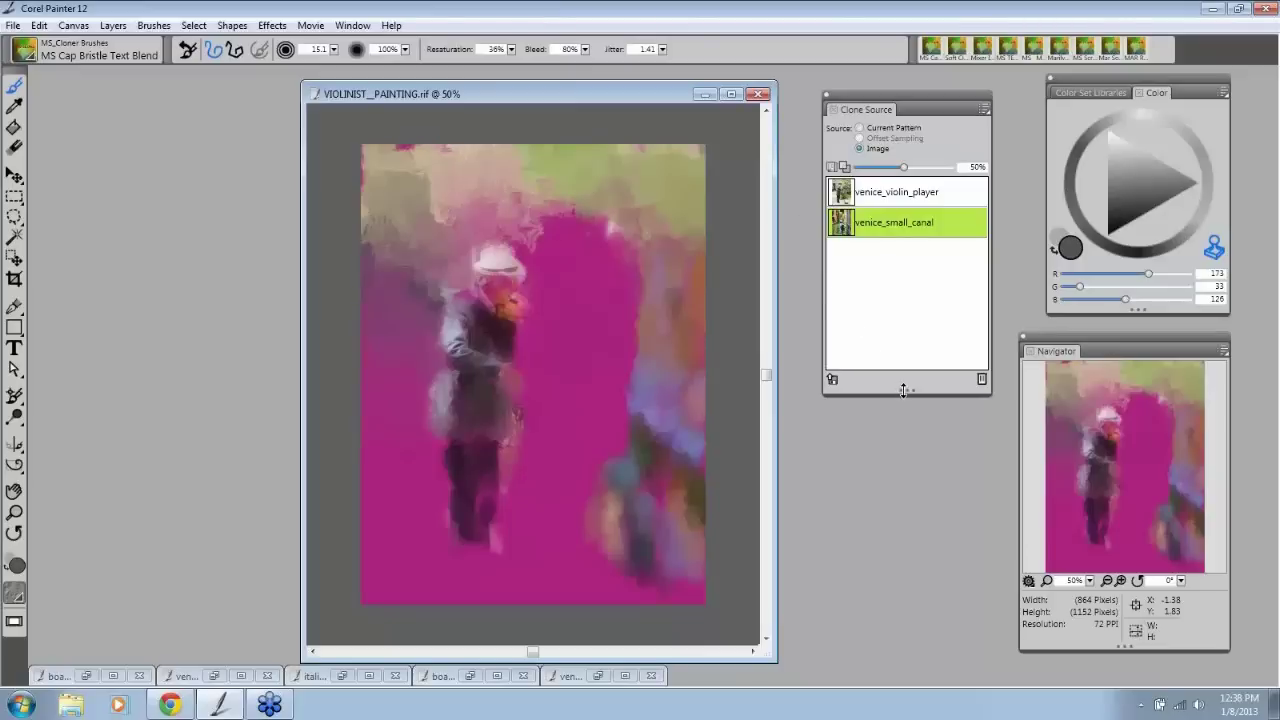
left_click(832, 380)
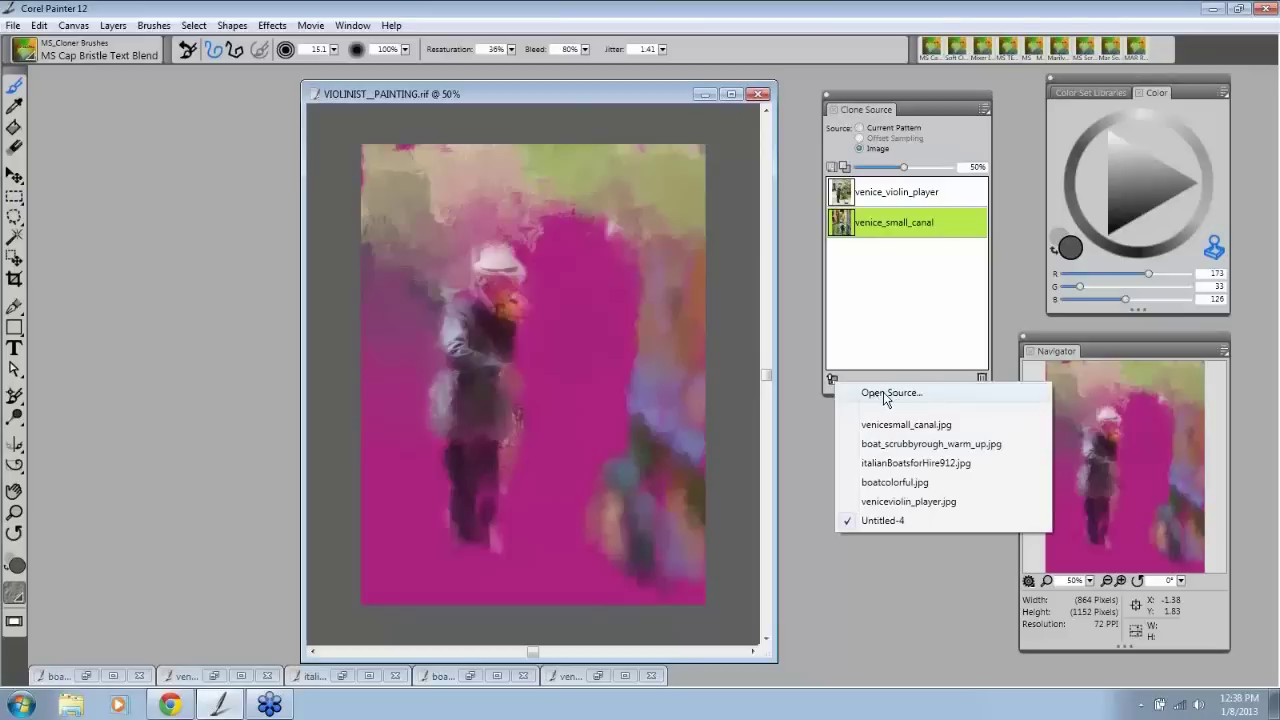
left_click(840, 323)
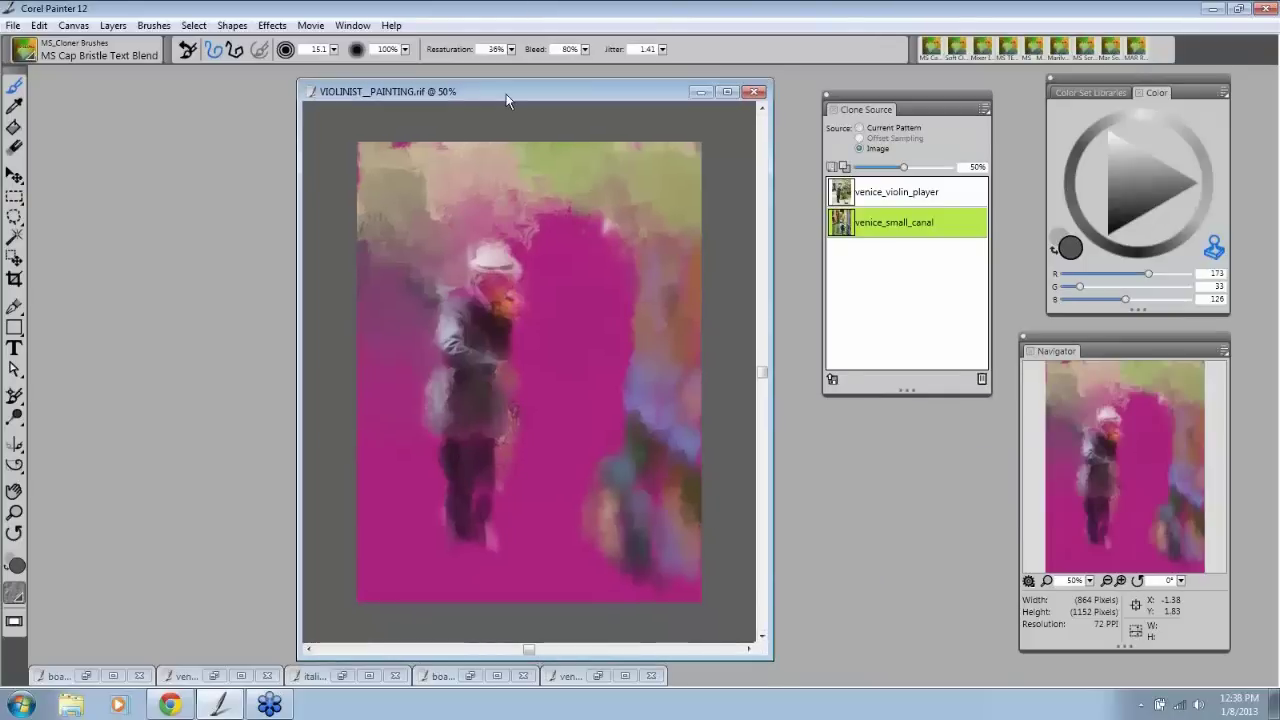
Step: Widen the painting's window and zoom in to 75% on the violinist and the background above him
left_click_drag(507, 95, 480, 95)
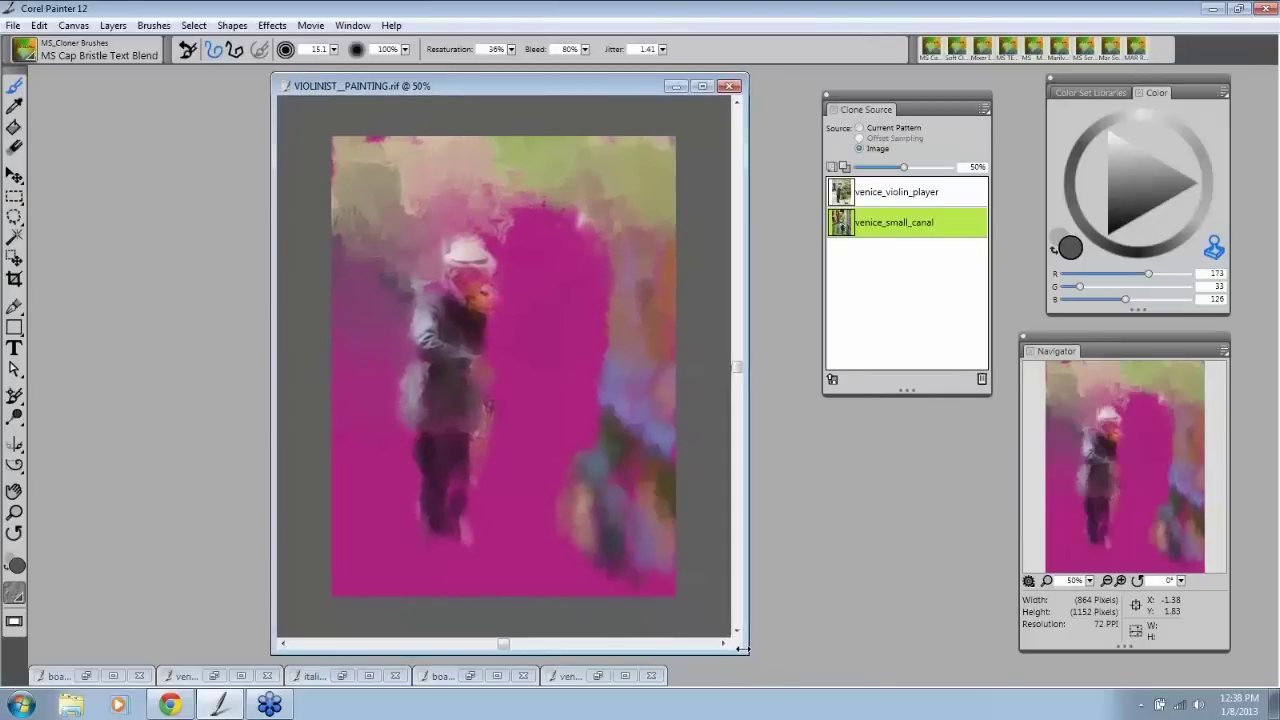
left_click_drag(746, 360, 767, 360)
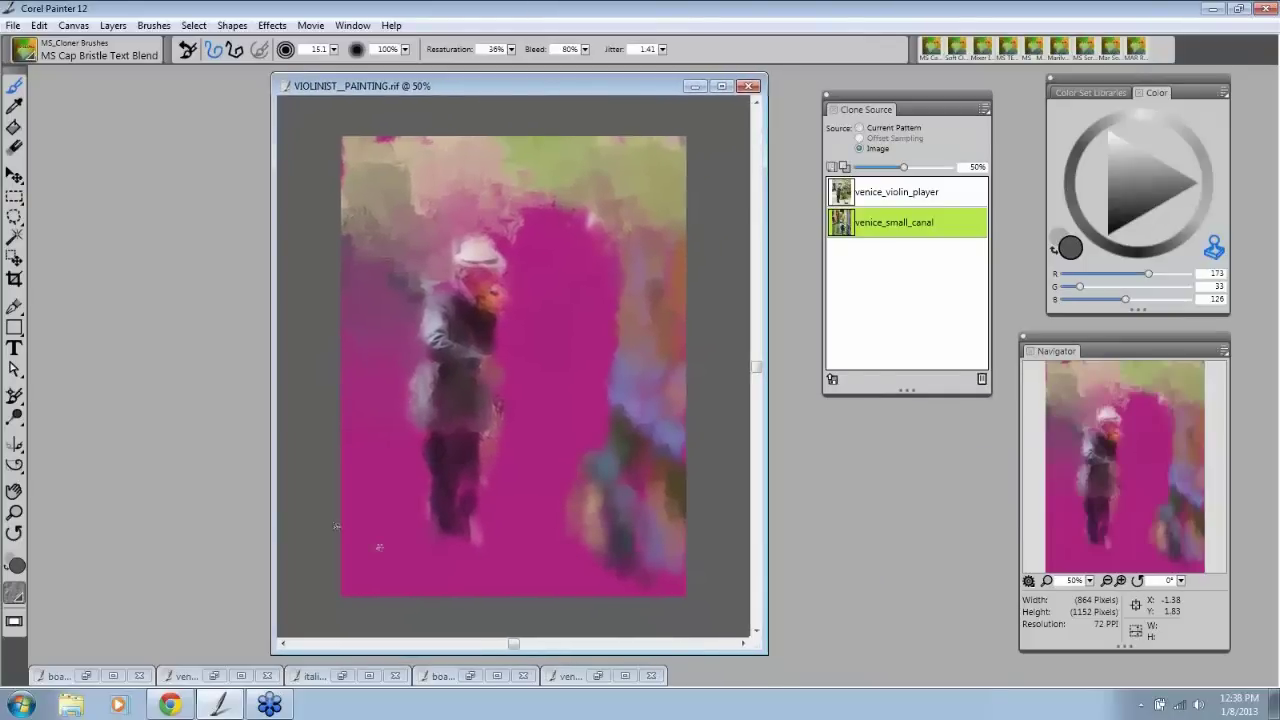
left_click(20, 513)
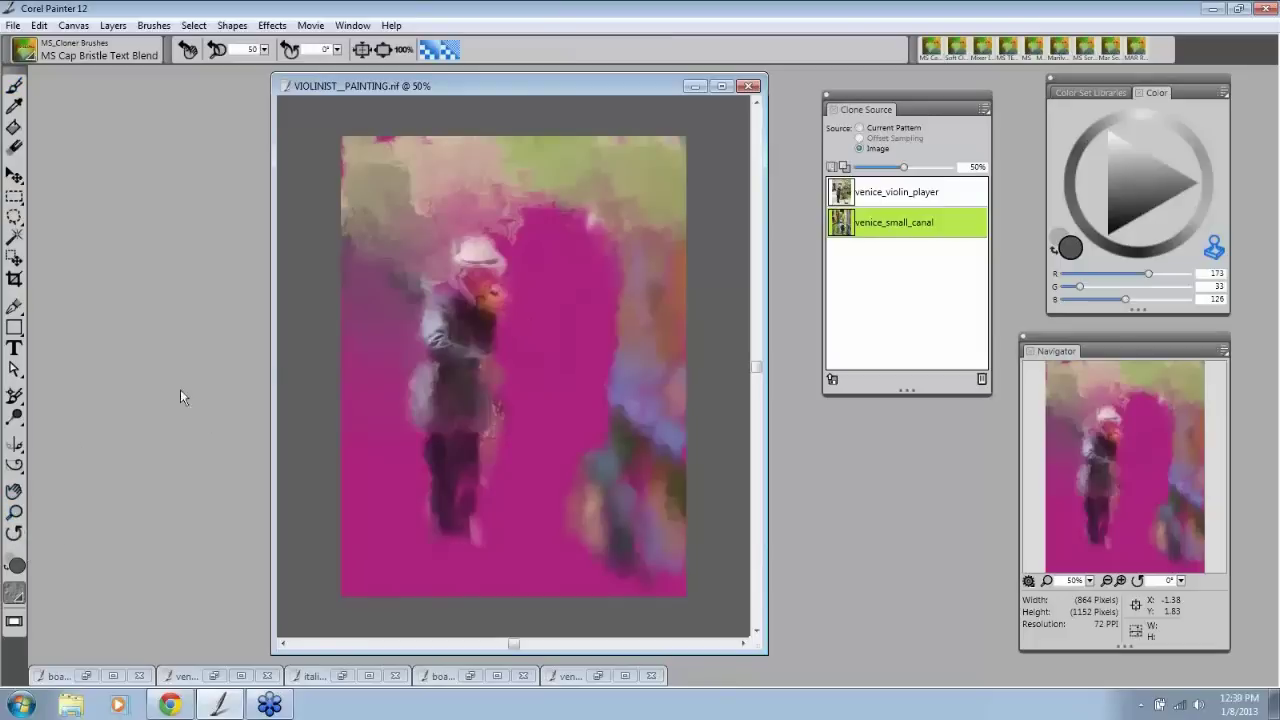
left_click(509, 295)
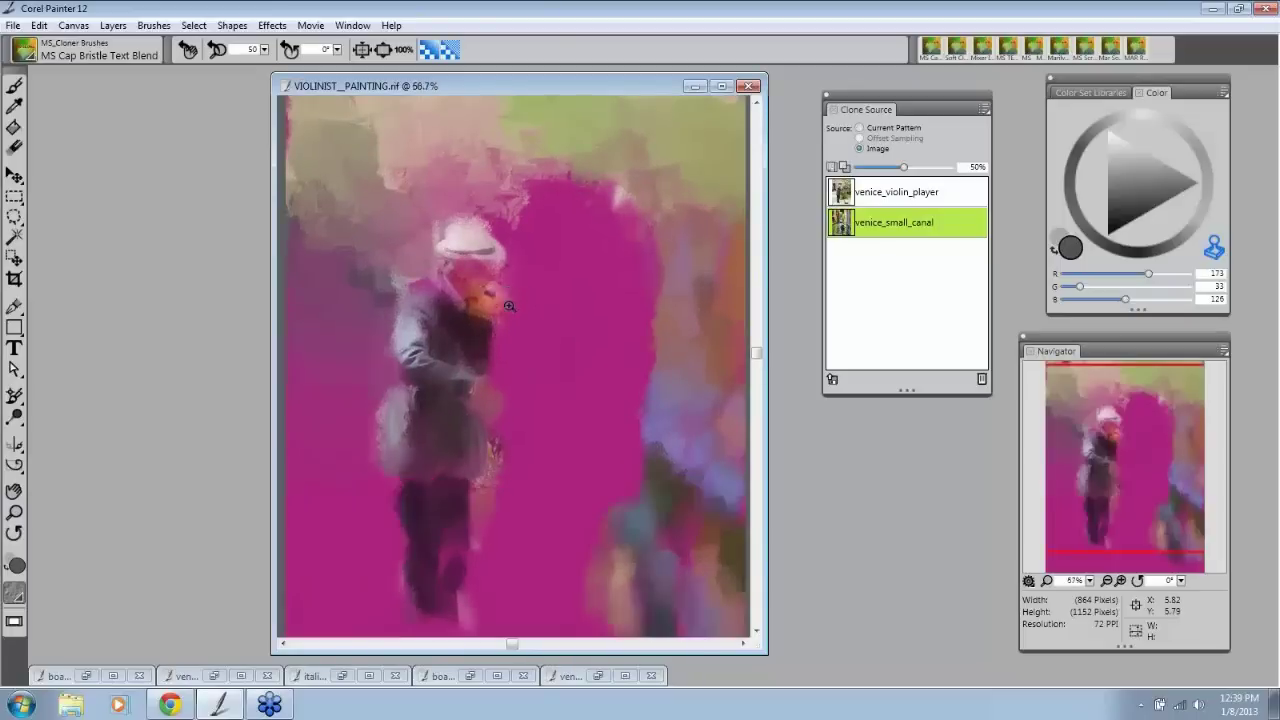
left_click(509, 305)
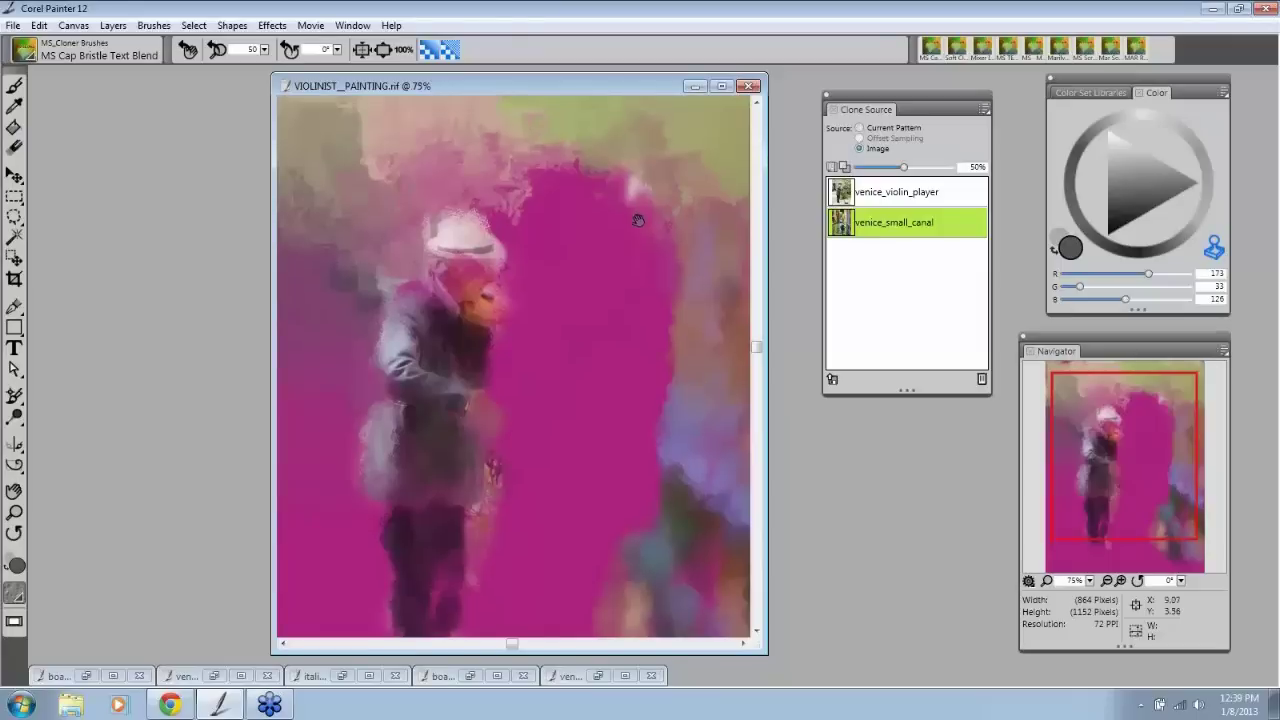
mouse_move(637, 220)
left_mouse_down()
mouse_move(623, 291)
mouse_move(634, 234)
mouse_move(646, 246)
left_mouse_up()
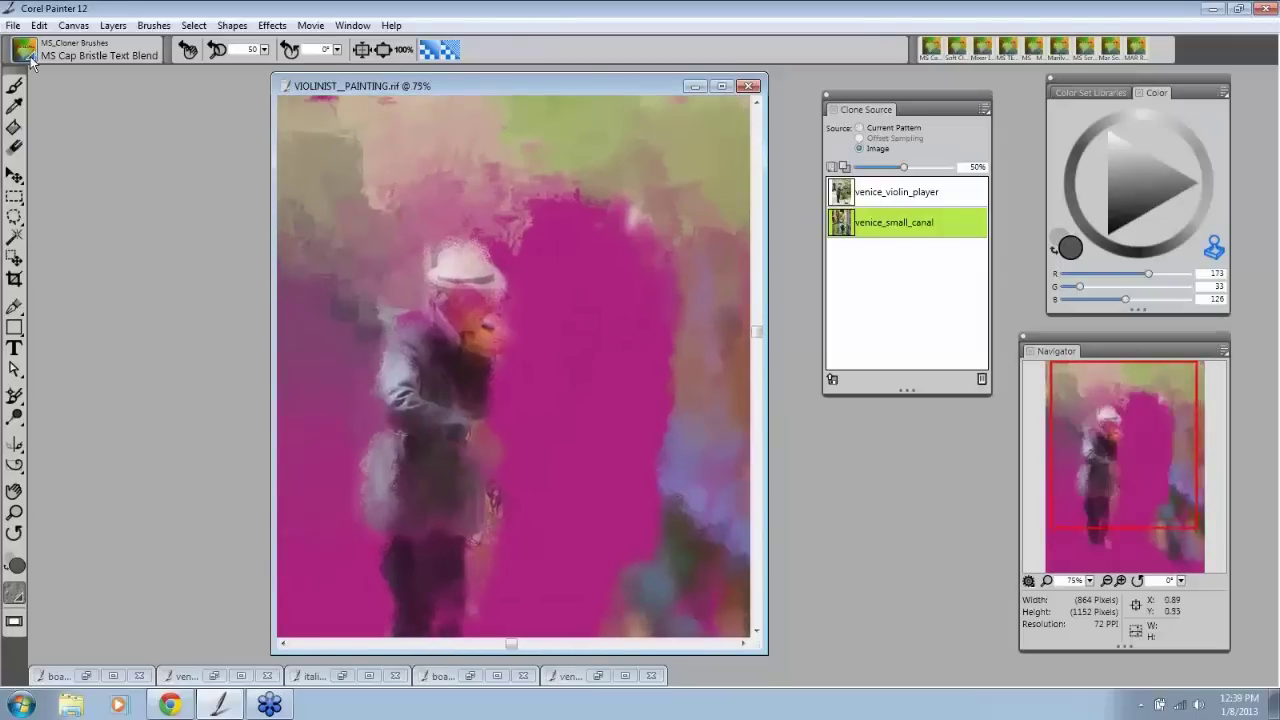
key("ctrl+b")
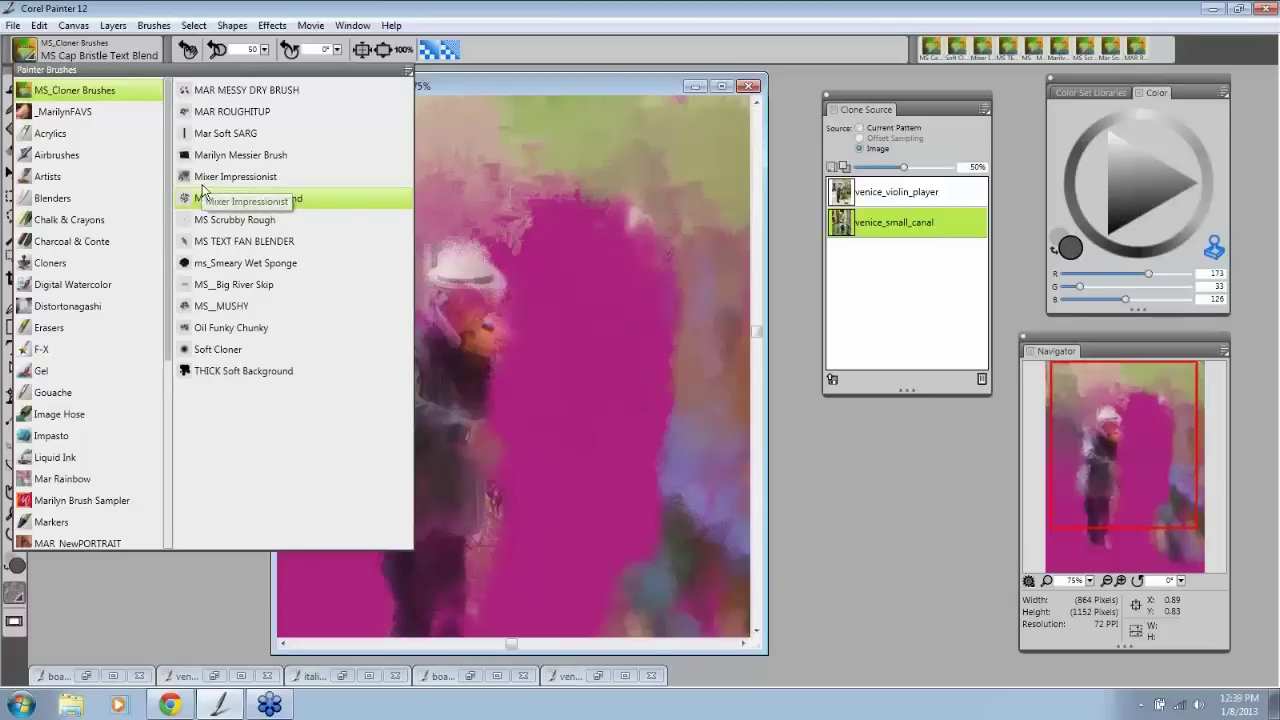
left_click(455, 80)
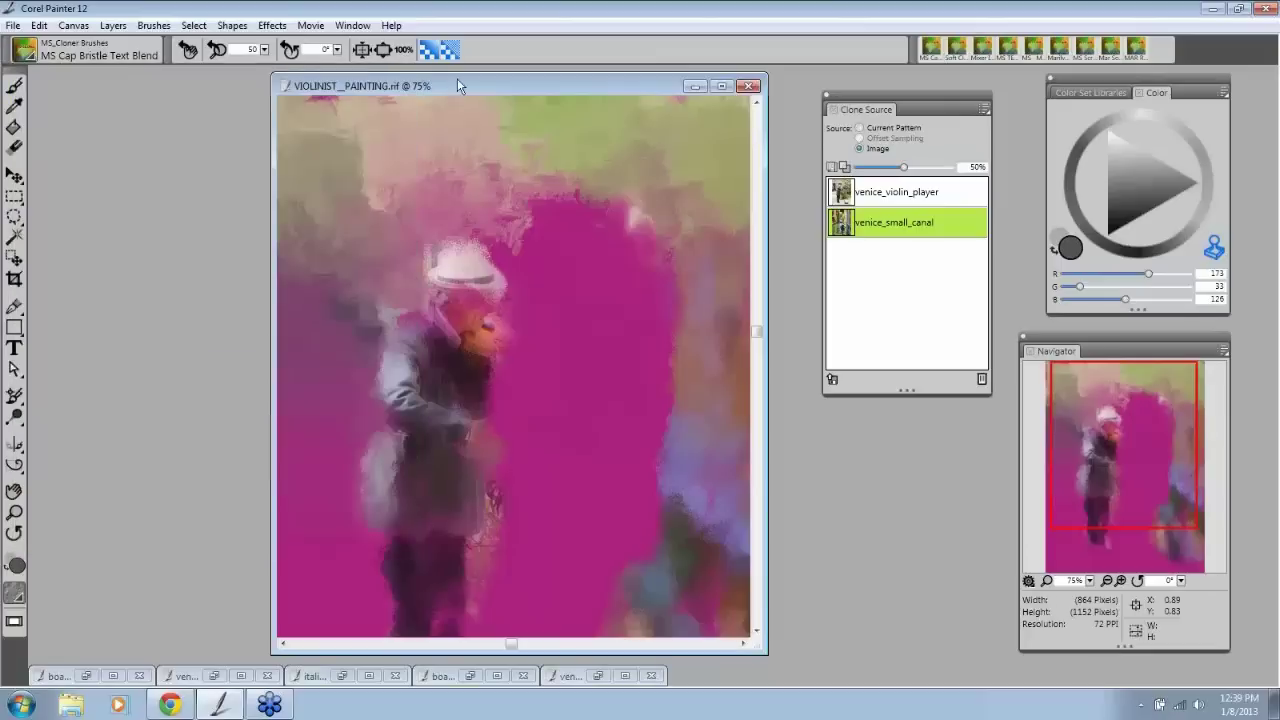
left_click_drag(450, 82, 513, 85)
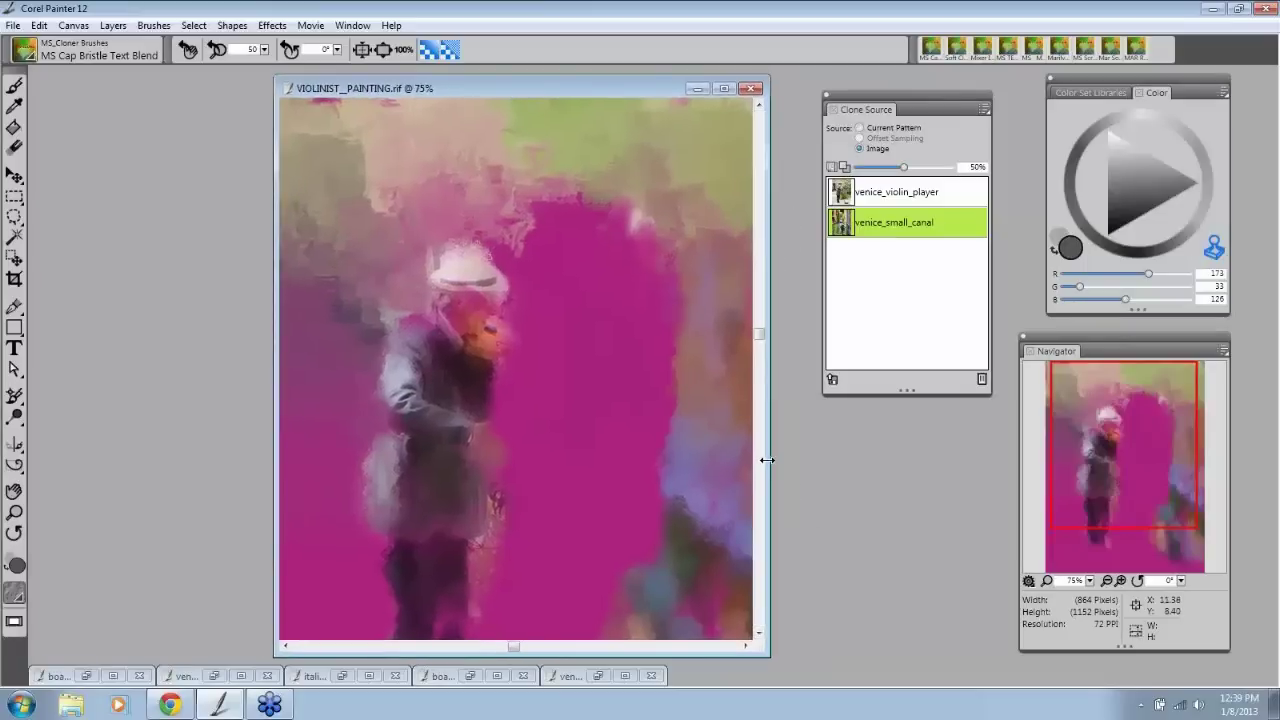
Step: Switch to Facebook in Chrome and open the account owner's profile page
left_click(172, 704)
left_click(567, 12)
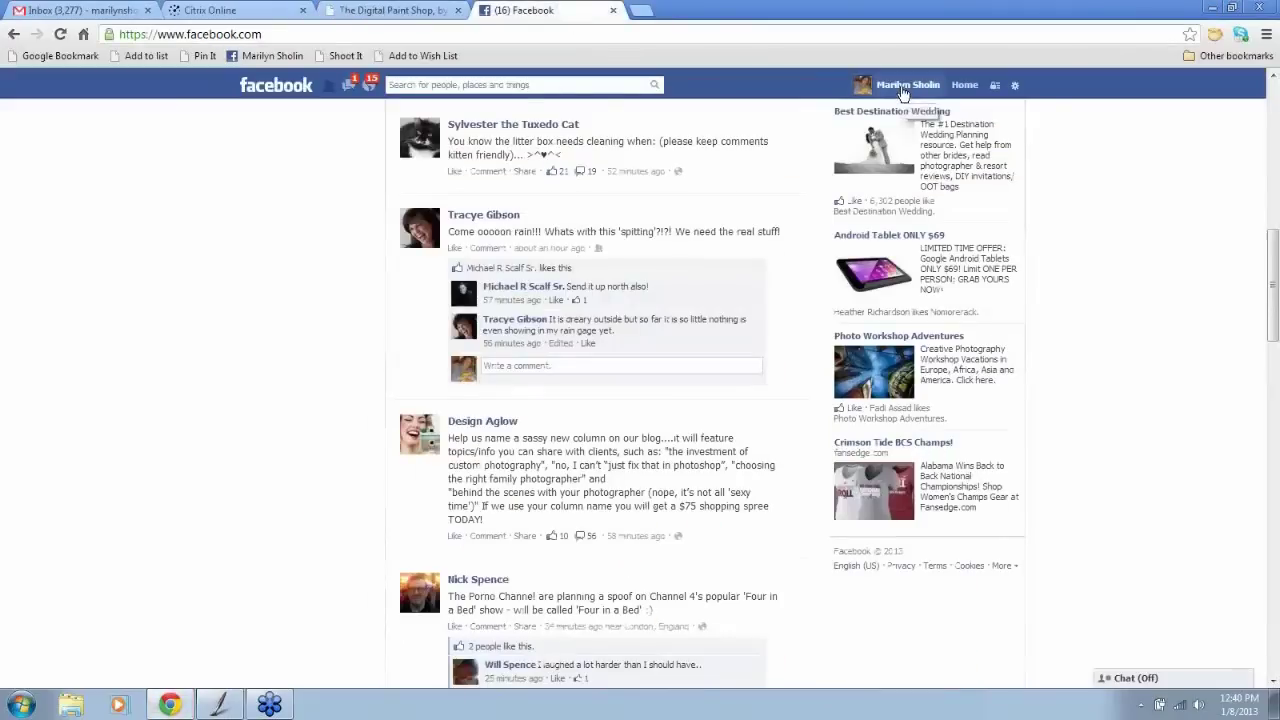
left_click(903, 88)
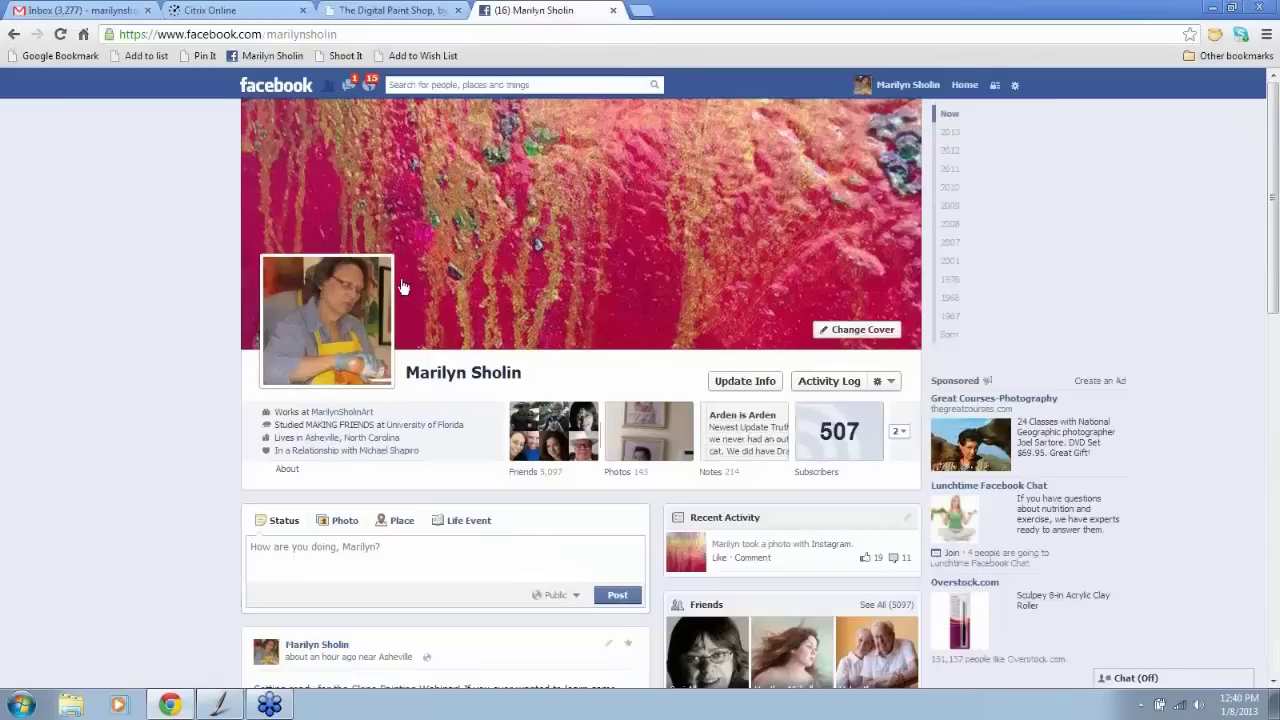
Step: Search Facebook for the artist's Fine Art page and open it
mouse_move(395, 290)
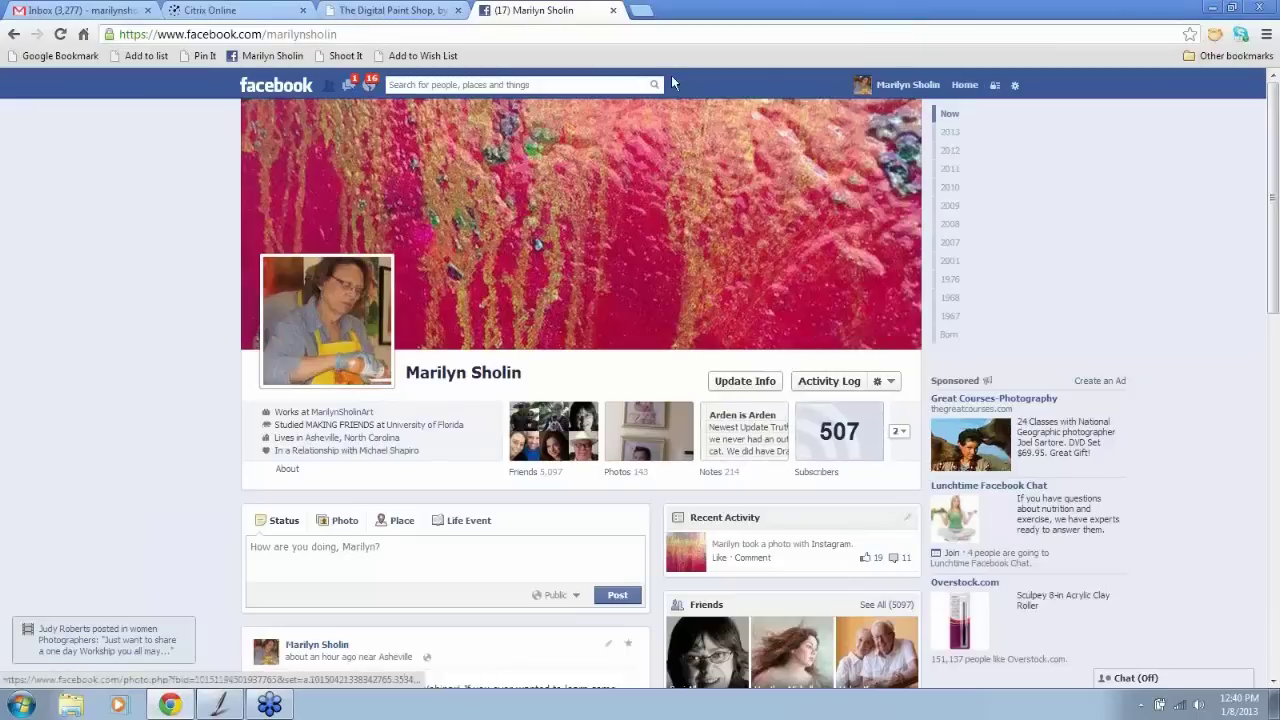
left_click(607, 86)
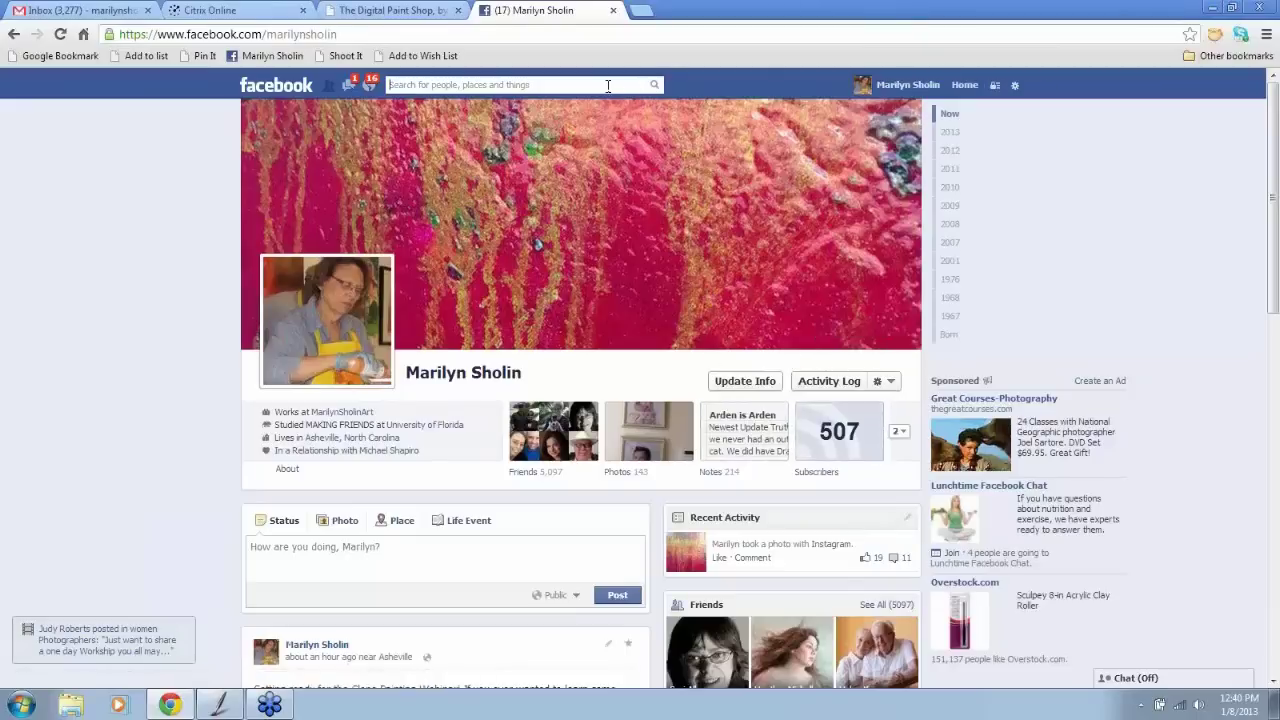
type("m")
left_click(642, 440)
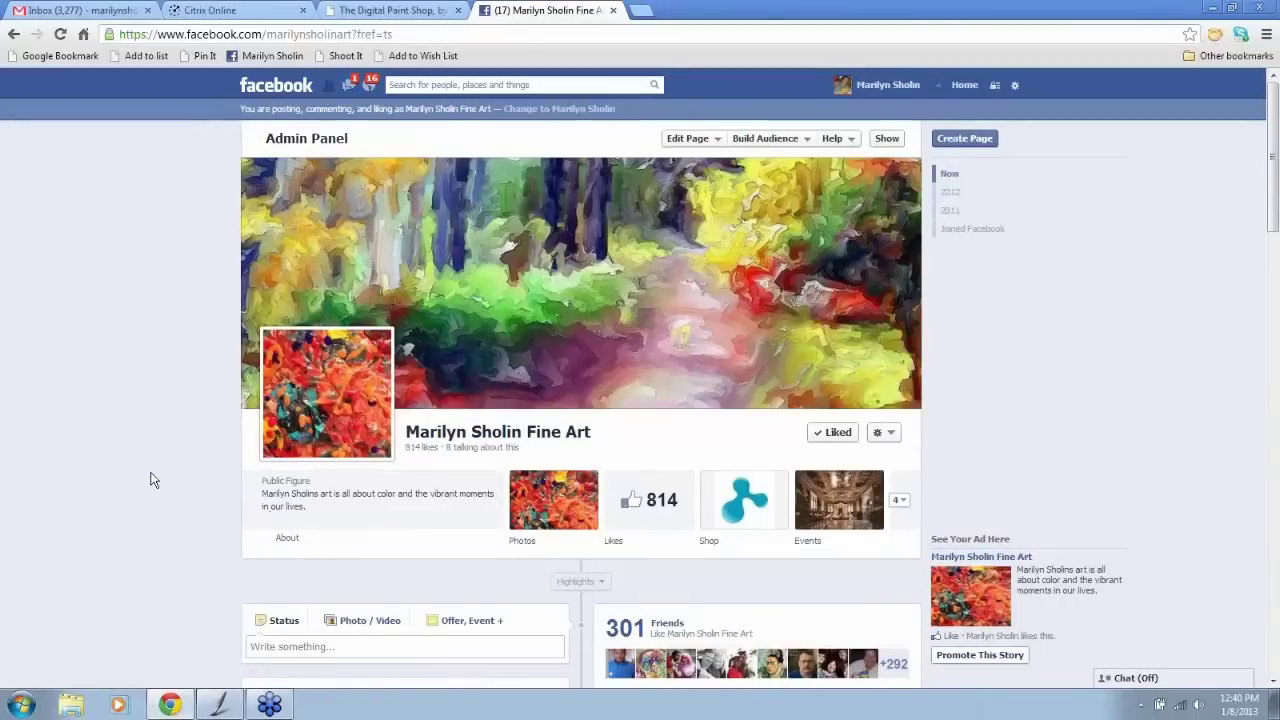
Step: Browse the page's timeline to the January 1 post and open its photo of the dripping red, teal and yellow canvas
scroll(152, 478, "down", 10)
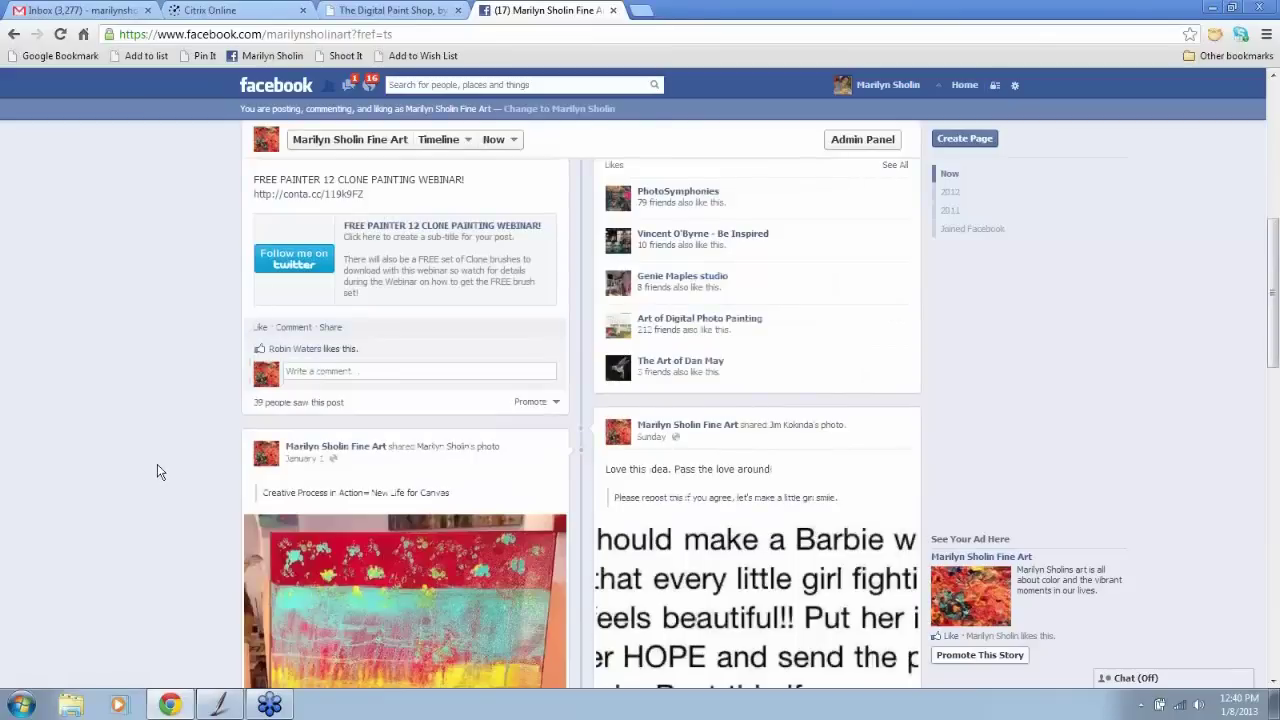
scroll(157, 465, "down", 1)
scroll(157, 464, "down", 2)
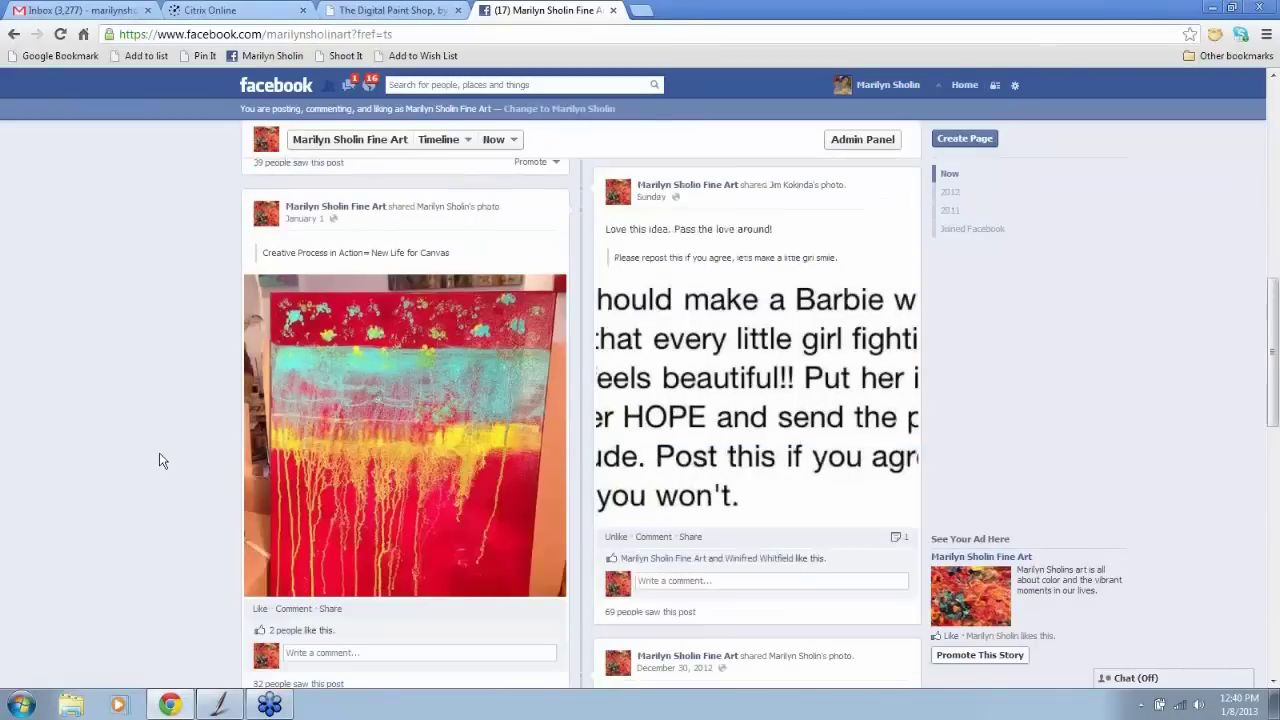
scroll(157, 464, "down", 2)
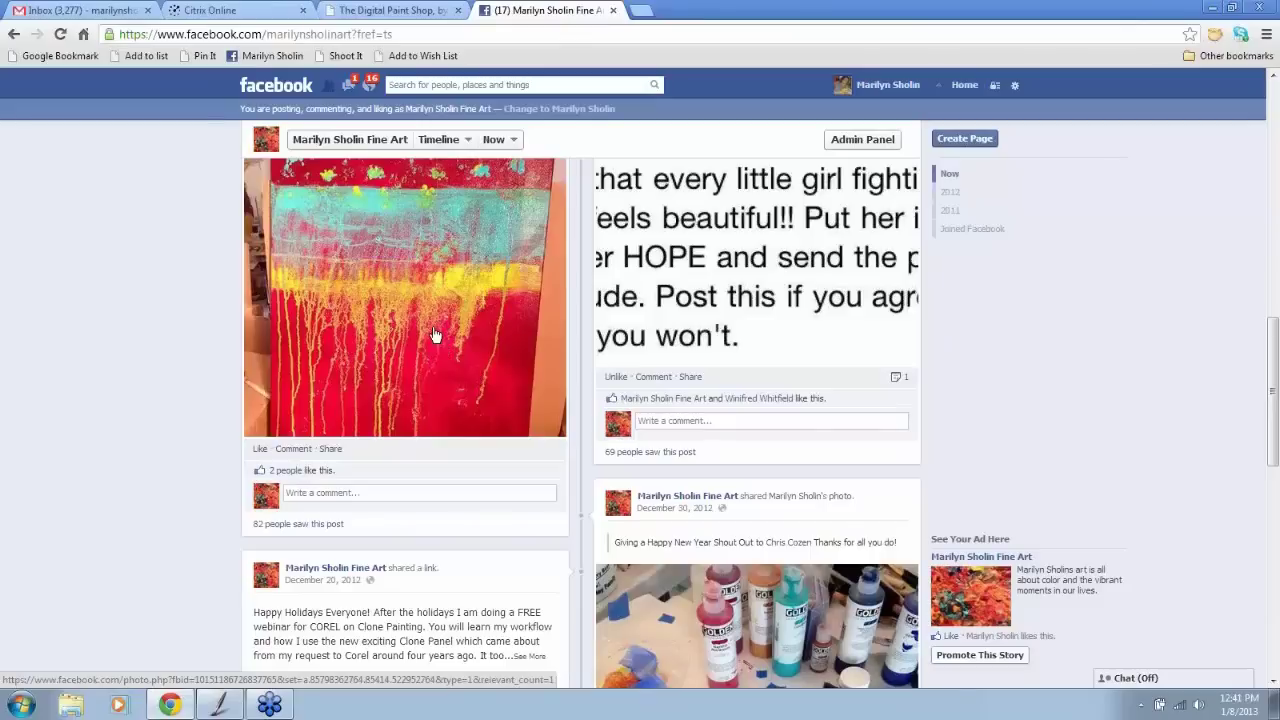
left_click(436, 334)
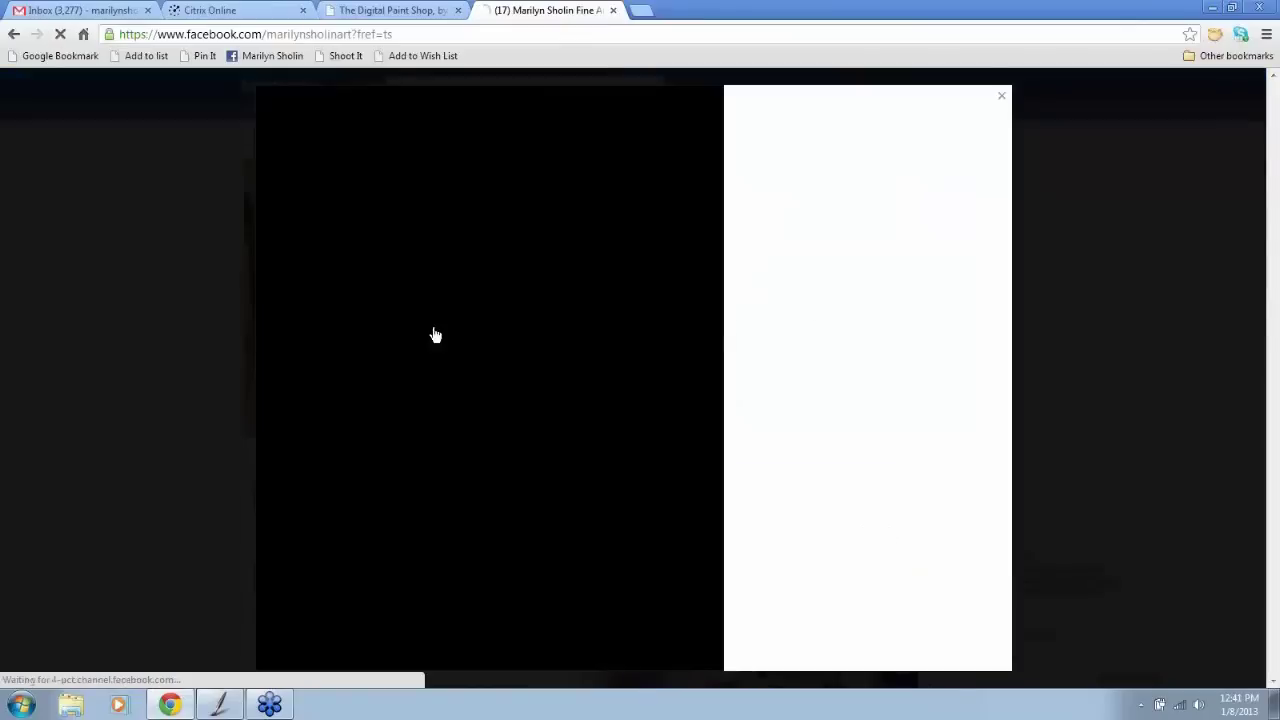